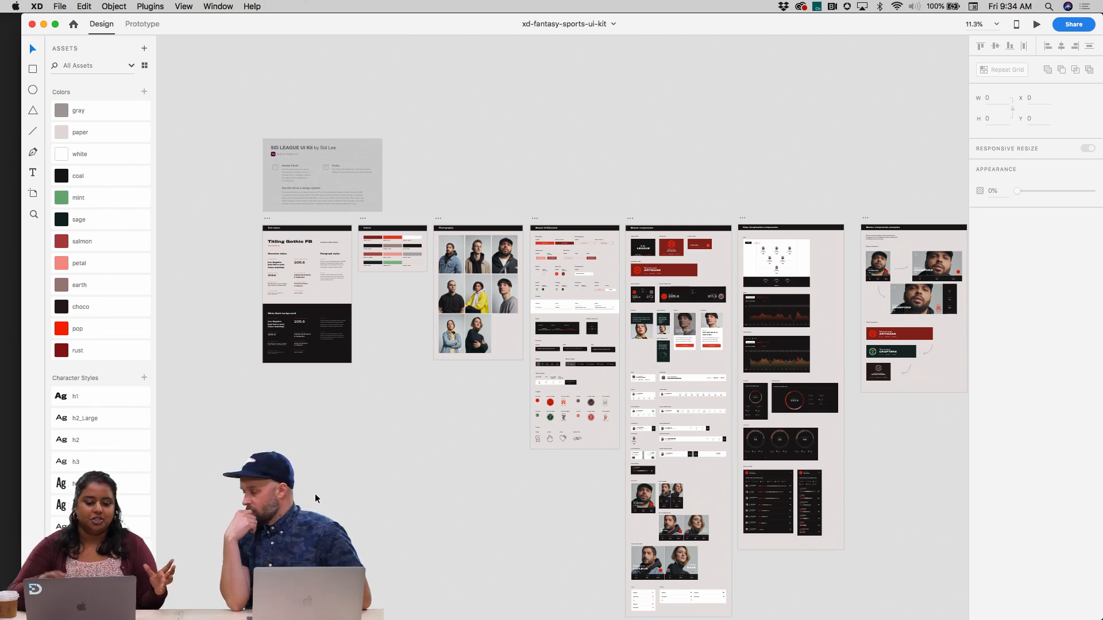
Look through the color swatches and character styles stored in the document's assets
scroll(105, 442, "down", 15)
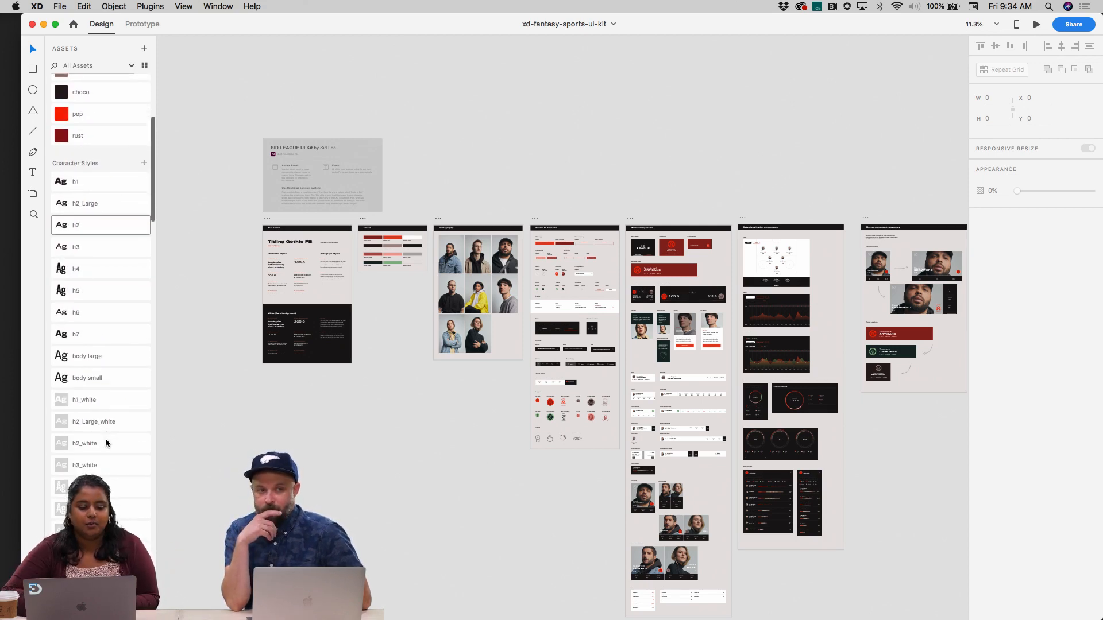
scroll(106, 454, "up", 6)
scroll(107, 454, "up", 2)
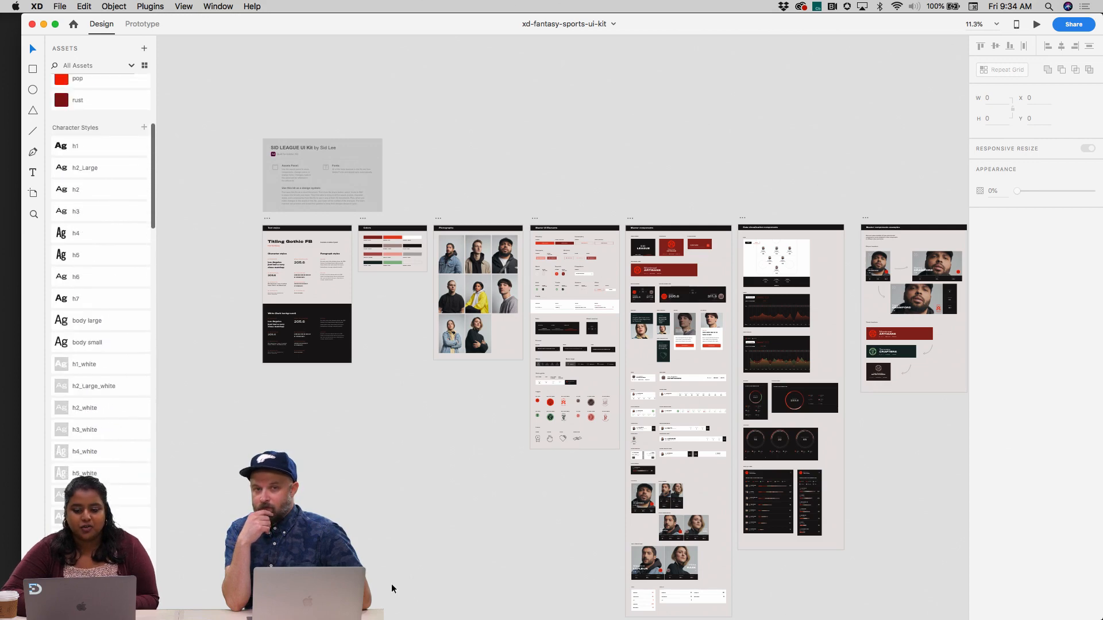
Survey all artboards of the UI kit, from the style sheets to the finished screen designs
scroll(392, 589, "down", 4)
scroll(392, 589, "right", 5)
scroll(392, 589, "up", 2)
key("super+minus")
scroll(391, 583, "down", 5)
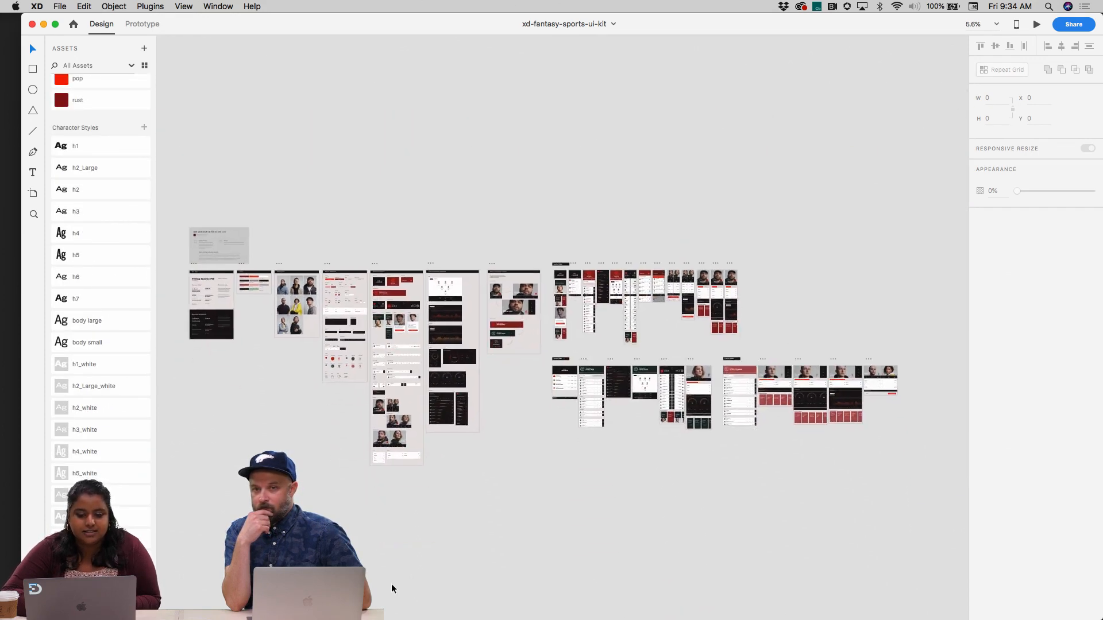
scroll(406, 591, "up", 2)
scroll(405, 590, "left", 2)
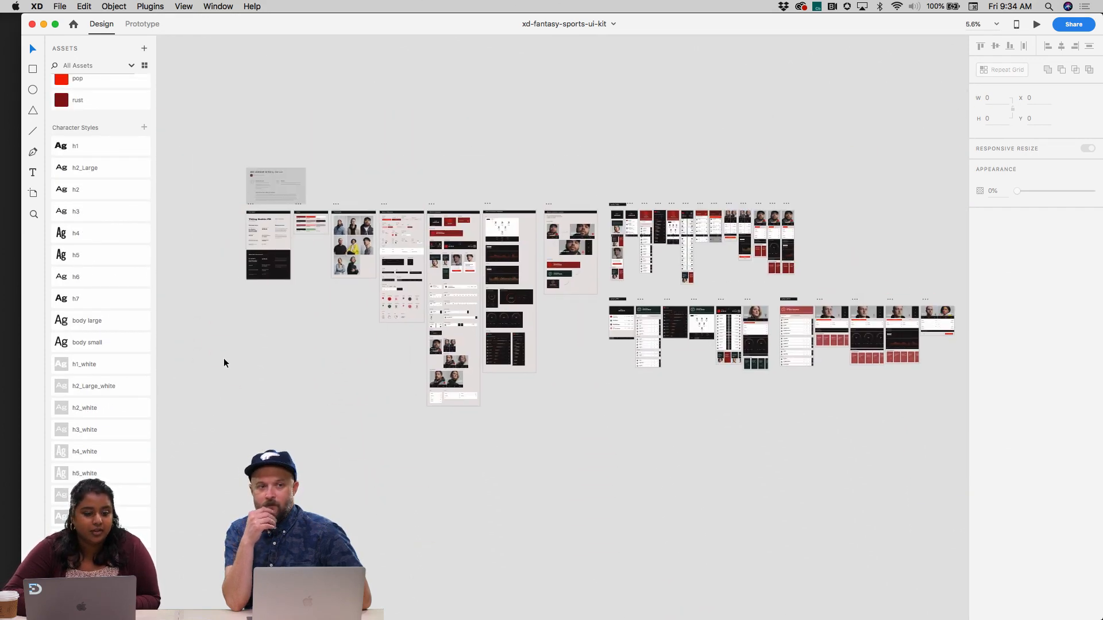
Browse the document's assets from the colors through the character styles to the components
scroll(225, 351, "up", 5)
scroll(225, 351, "up", 4)
scroll(84, 221, "up", 5)
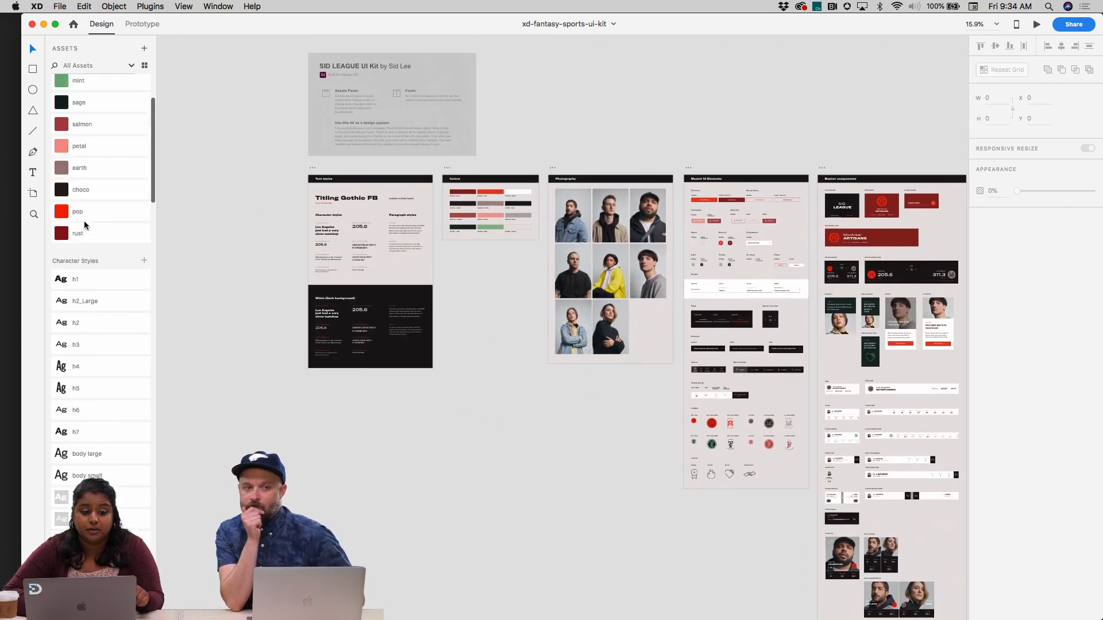
scroll(107, 484, "down", 20)
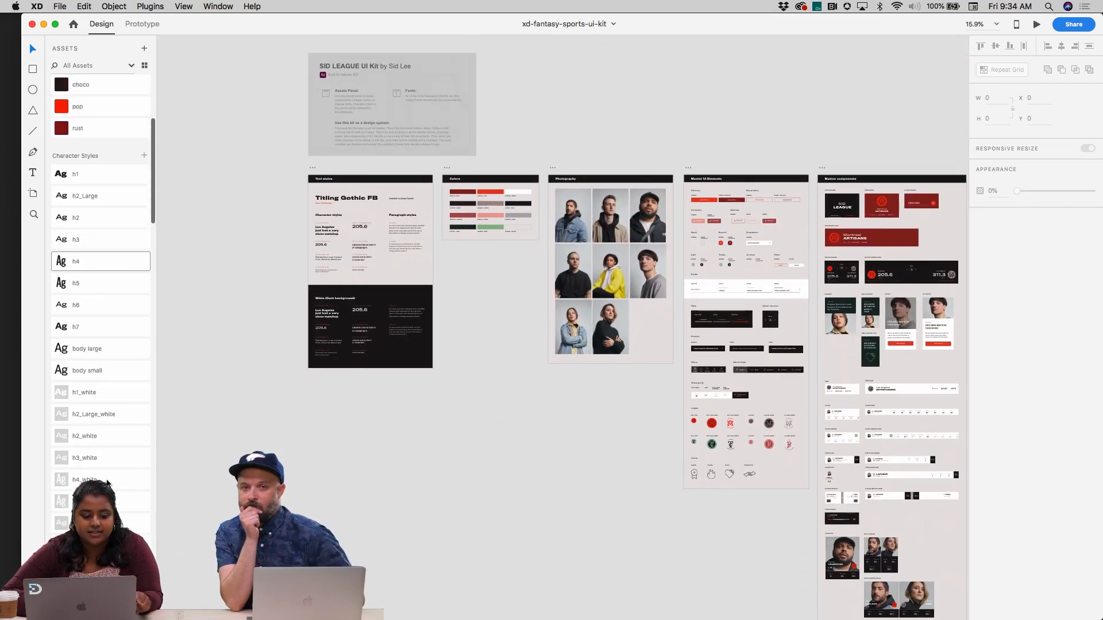
scroll(114, 312, "down", 1)
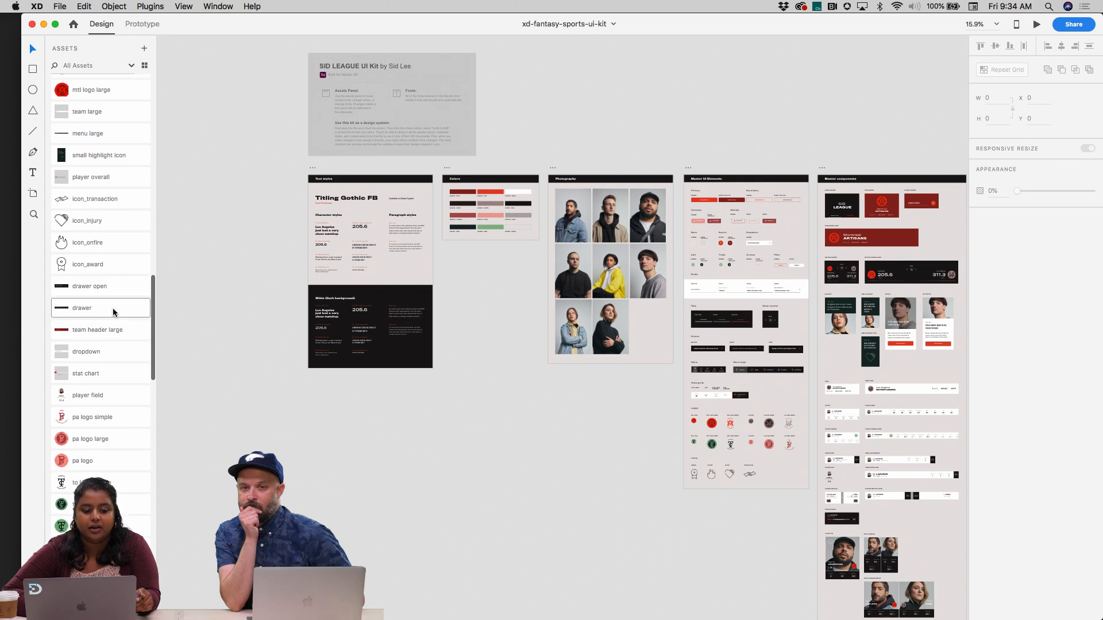
scroll(121, 520, "up", 10)
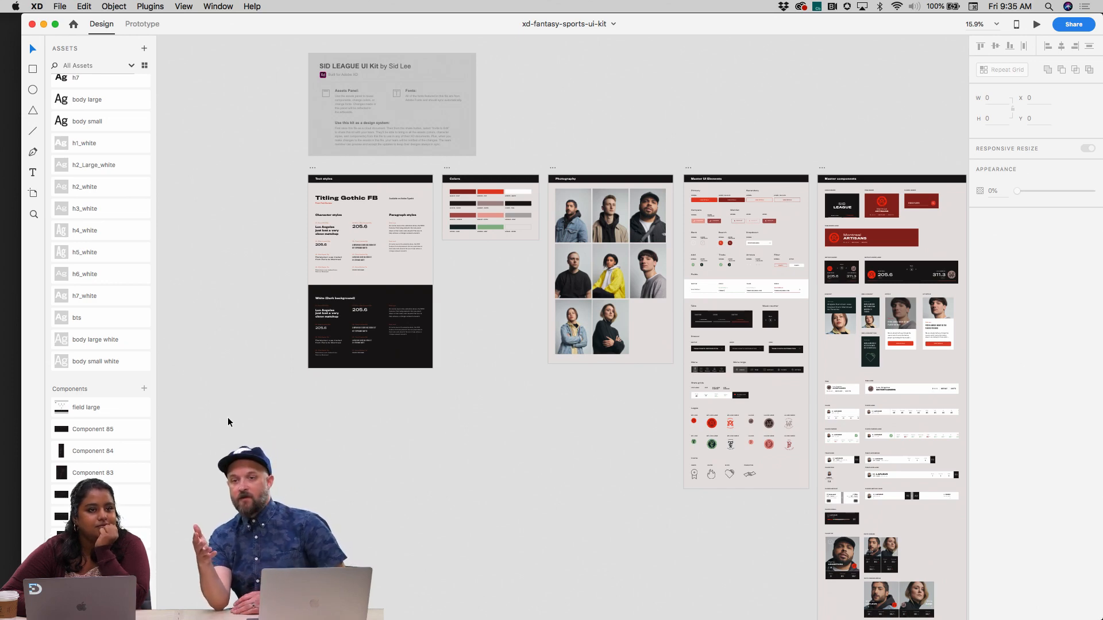
Examine the kit's introduction and its Text Styles, Colors and Photography artboards
scroll(227, 417, "right", 10)
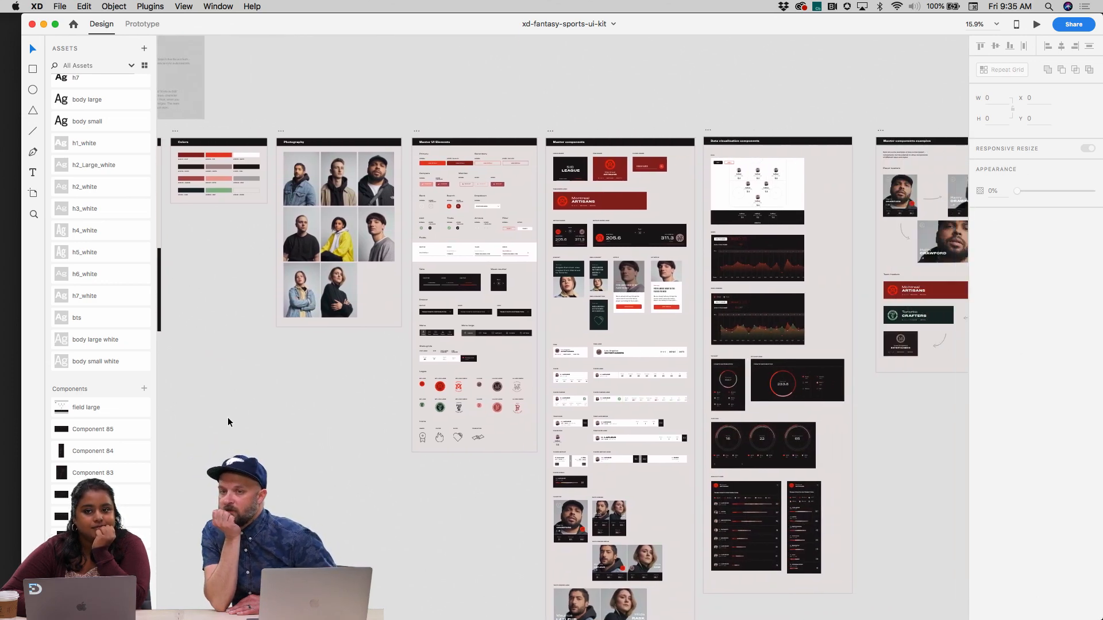
scroll(368, 454, "left", 10)
scroll(464, 327, "up", 8)
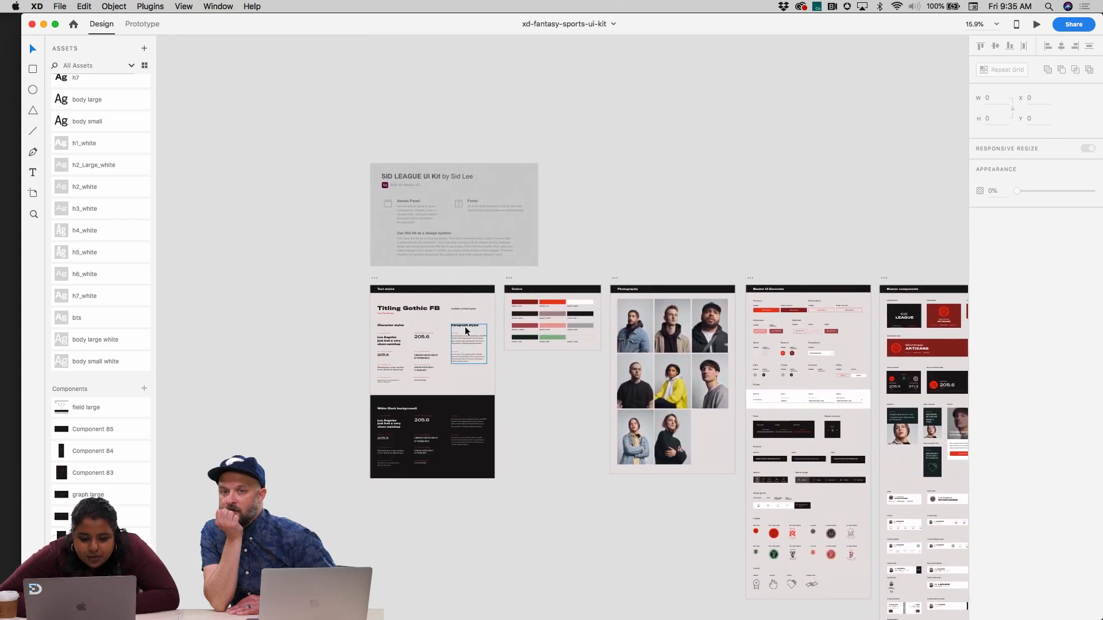
scroll(464, 326, "down", 5)
scroll(464, 327, "right", 8)
scroll(464, 327, "up", 8)
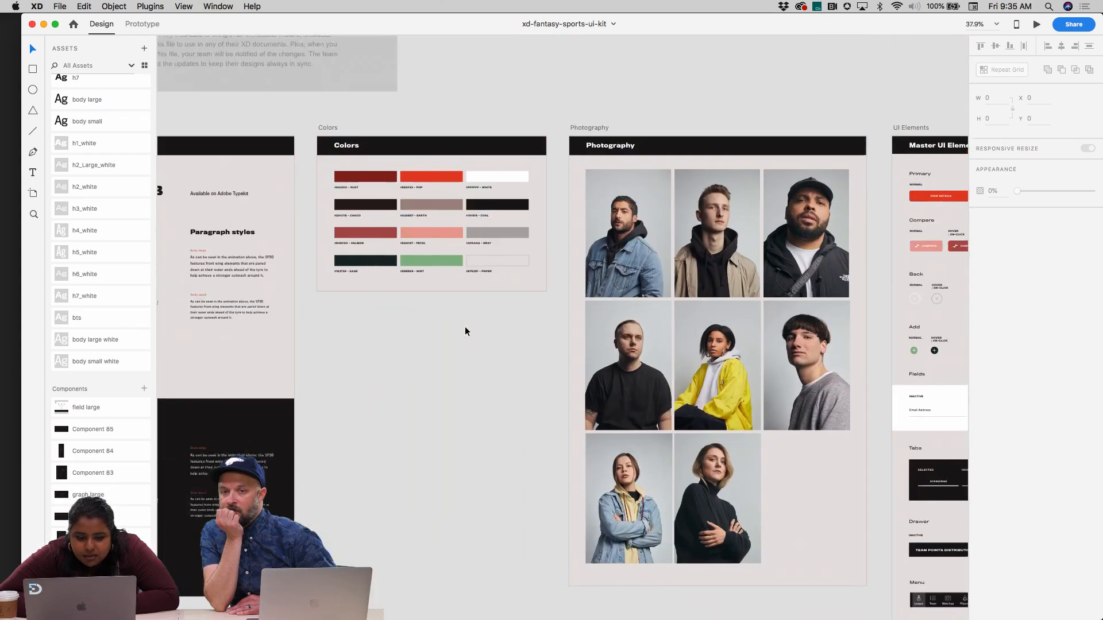
scroll(464, 326, "left", 7)
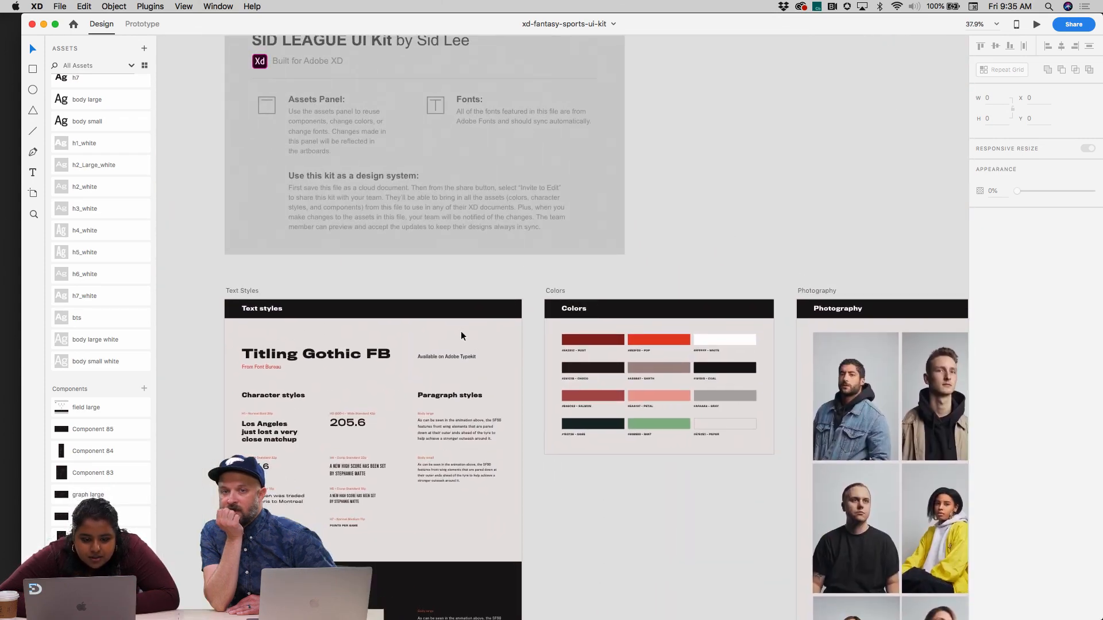
Examine the master UI elements and the header, highlight and article components at close range
scroll(460, 331, "down", 5)
scroll(461, 331, "down", 5)
scroll(460, 331, "right", 5)
scroll(461, 331, "right", 10)
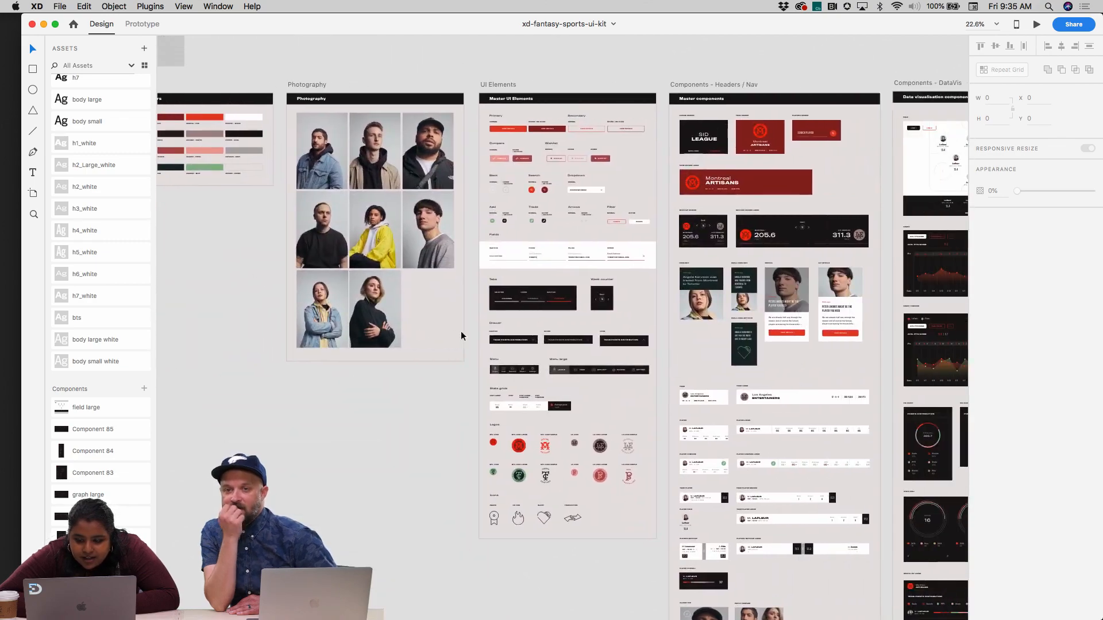
scroll(576, 320, "up", 2)
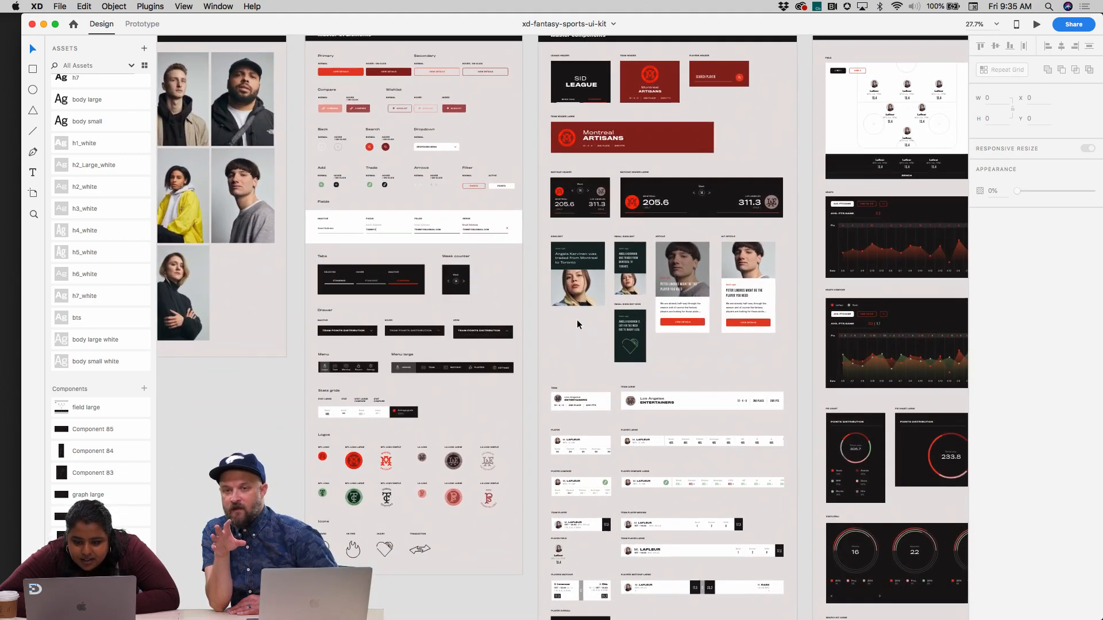
scroll(577, 319, "up", 6)
scroll(577, 320, "down", 3)
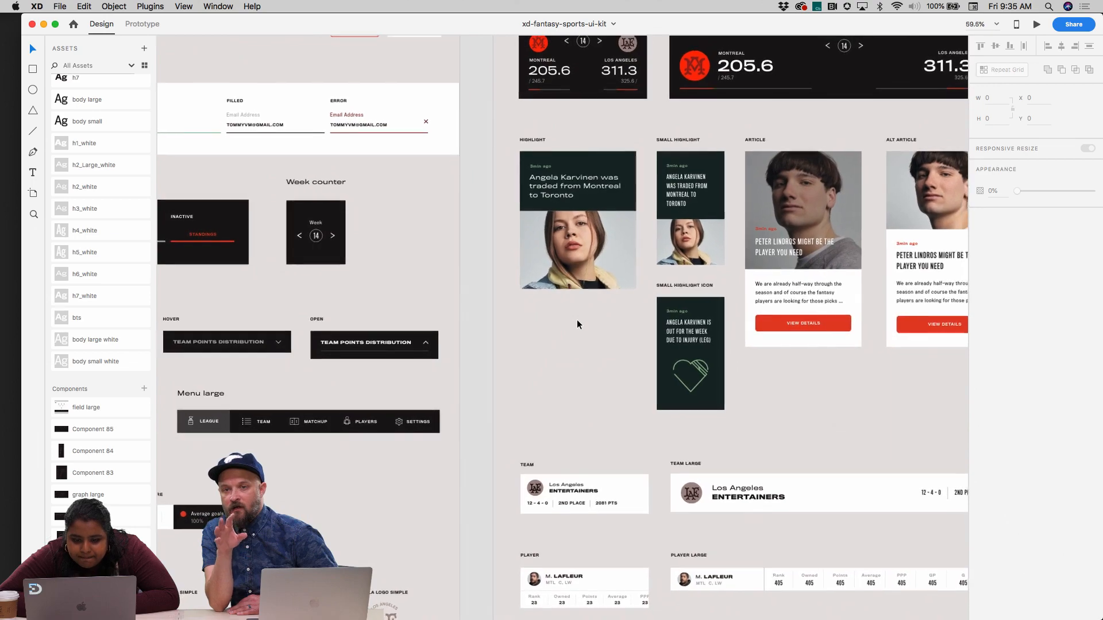
scroll(576, 319, "down", 3)
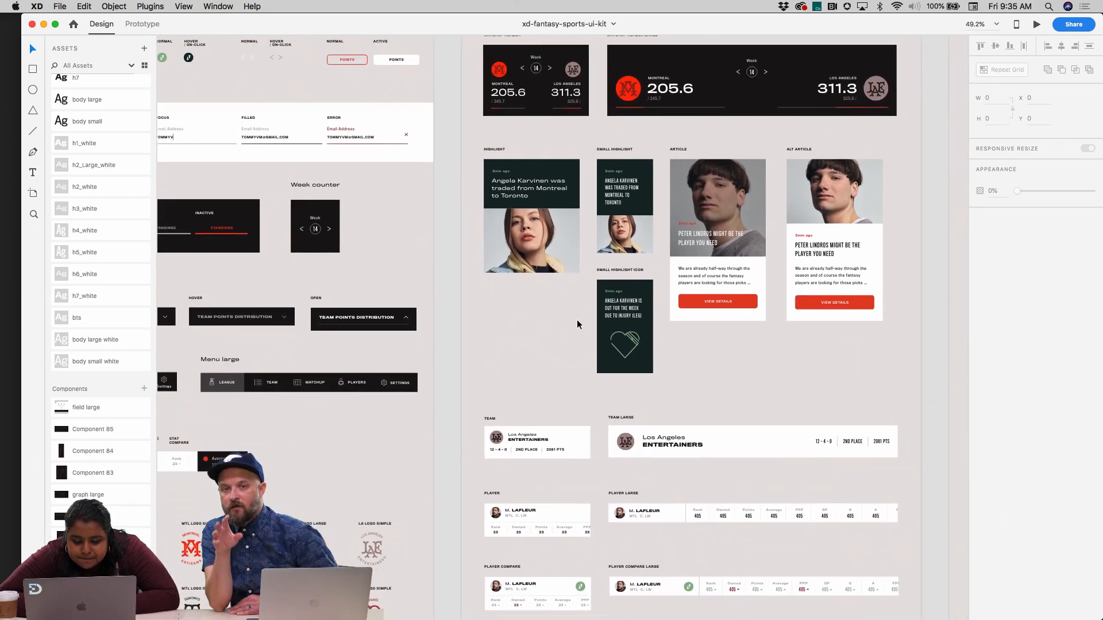
scroll(603, 310, "right", 1)
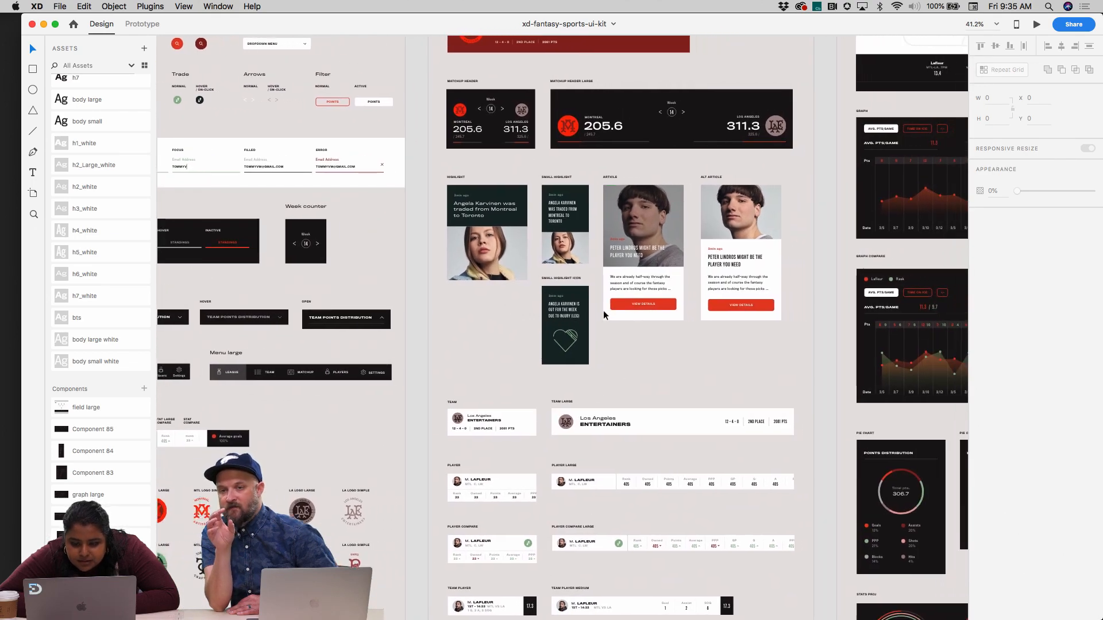
scroll(629, 293, "up", 3)
scroll(629, 294, "up", 5)
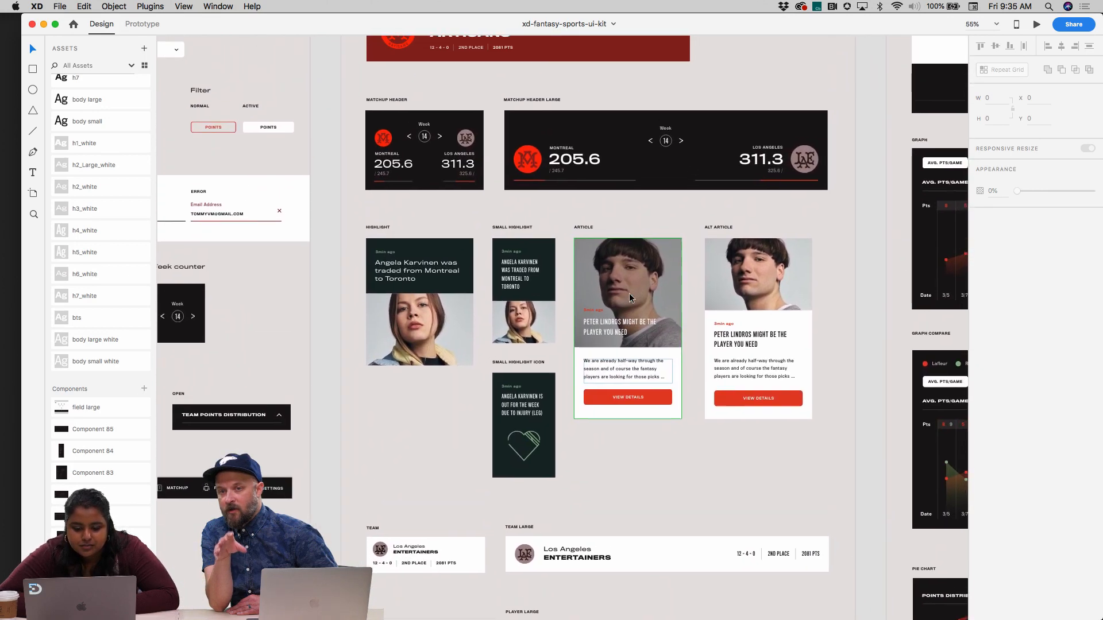
Inspect the "Montreal Artisans" text inside the Team Header Large component and the Team Header component
left_click(483, 164)
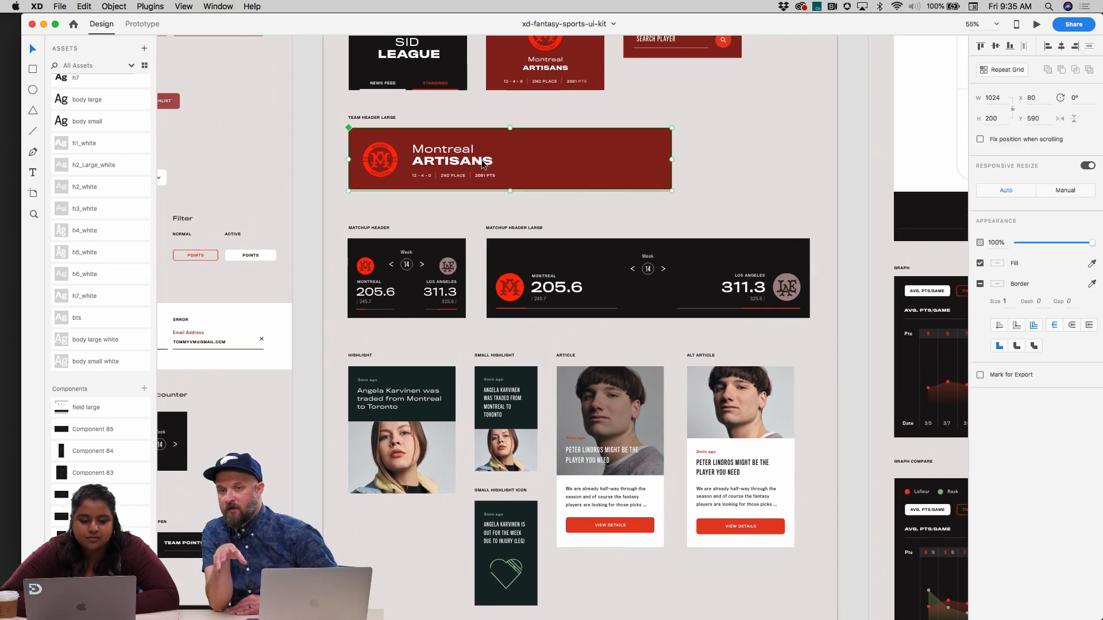
scroll(659, 214, "up", 1)
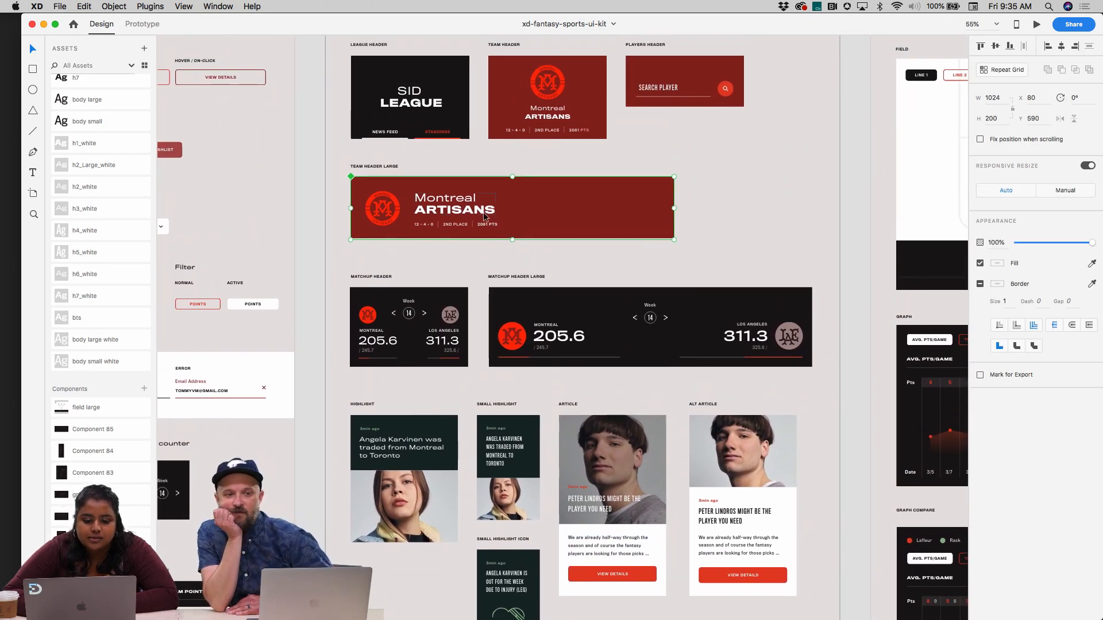
double_click(447, 211)
double_click(445, 207)
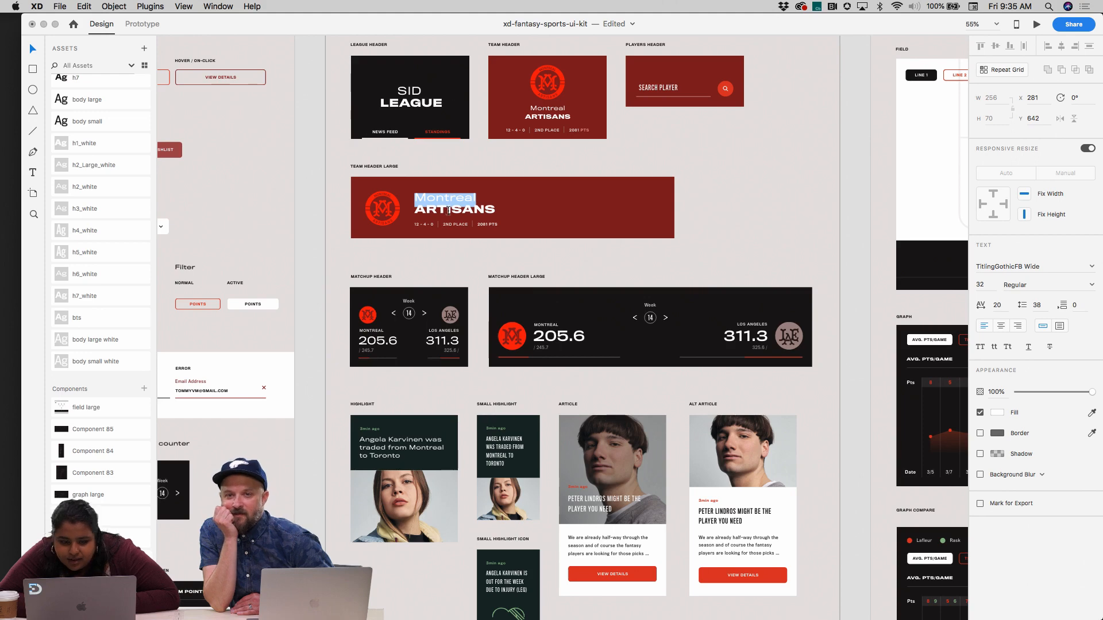
left_click(555, 114)
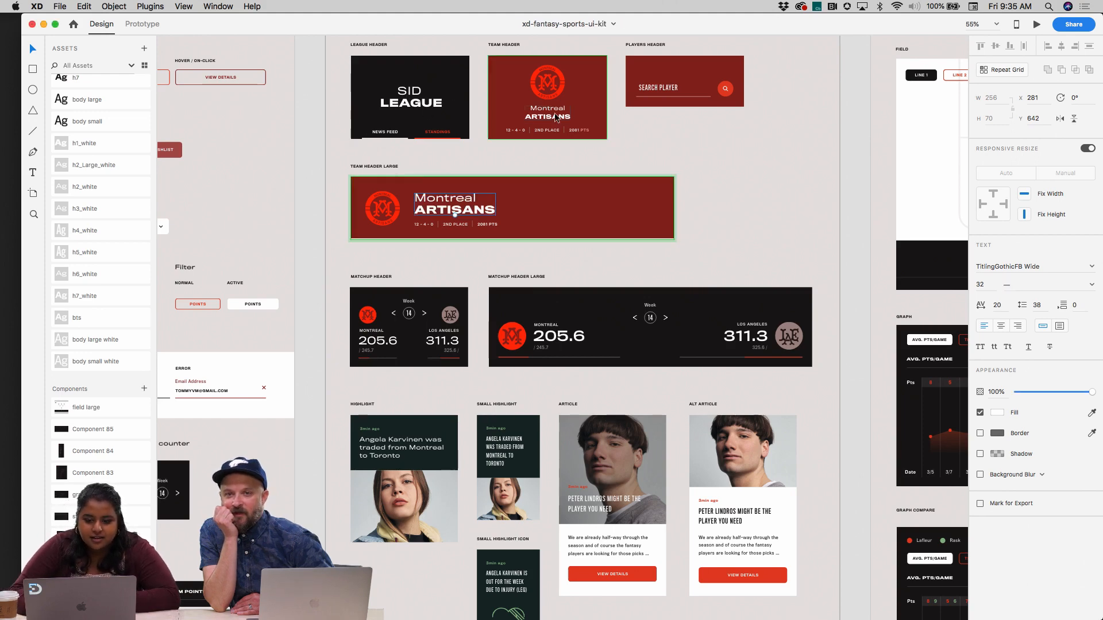
double_click(555, 113)
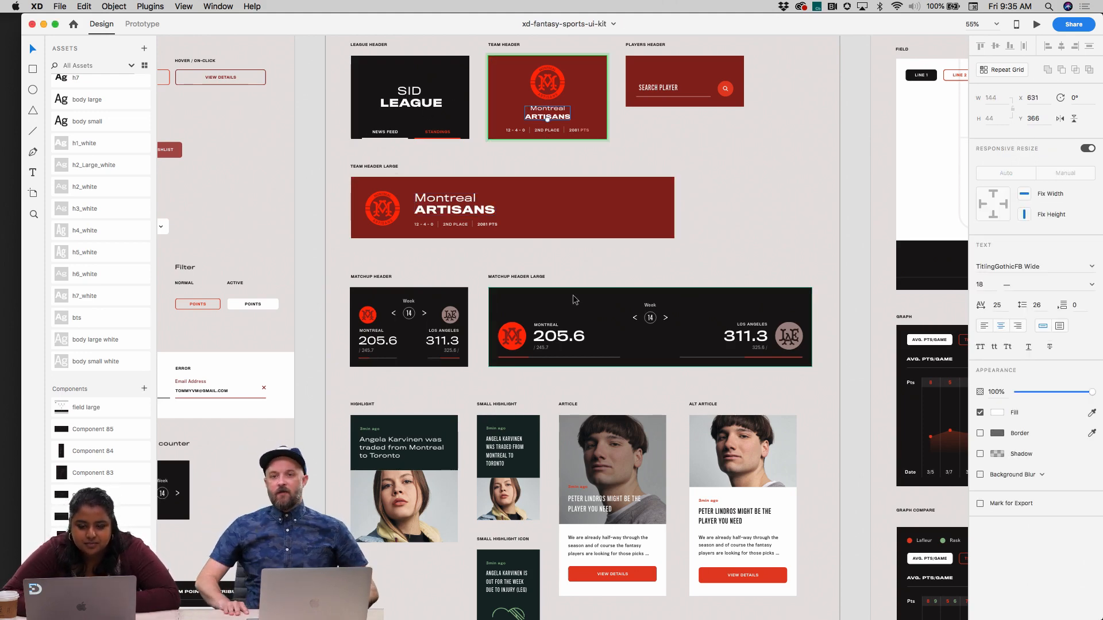
Examine the matchup header, highlight and article components and the graph and pie chart data visualisation components
scroll(446, 258, "up", 5)
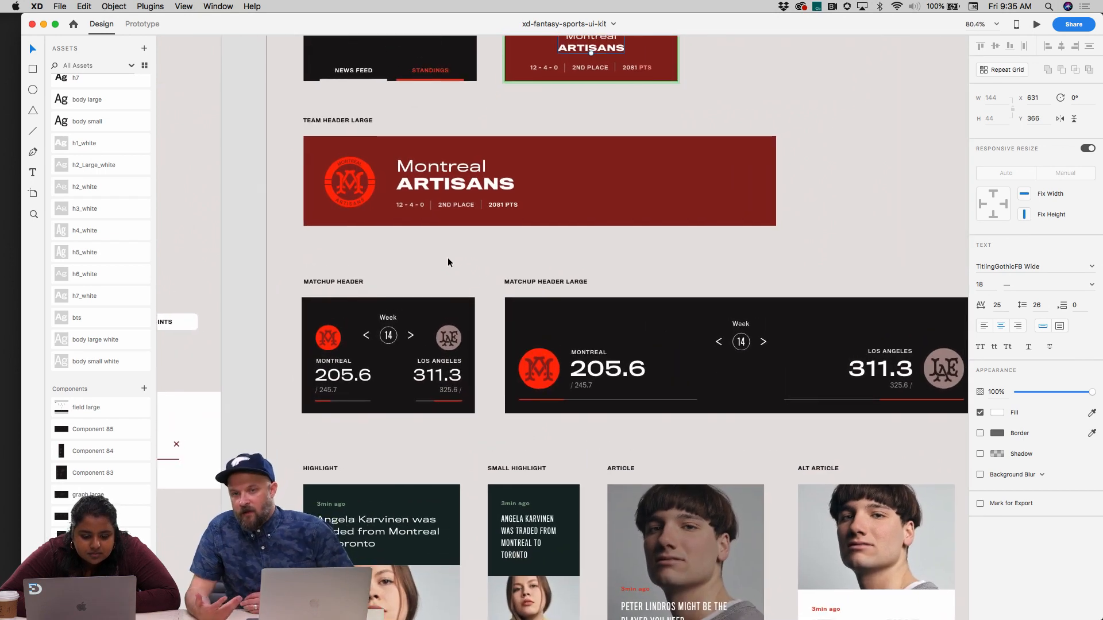
scroll(448, 261, "down", 8)
scroll(448, 262, "right", 3)
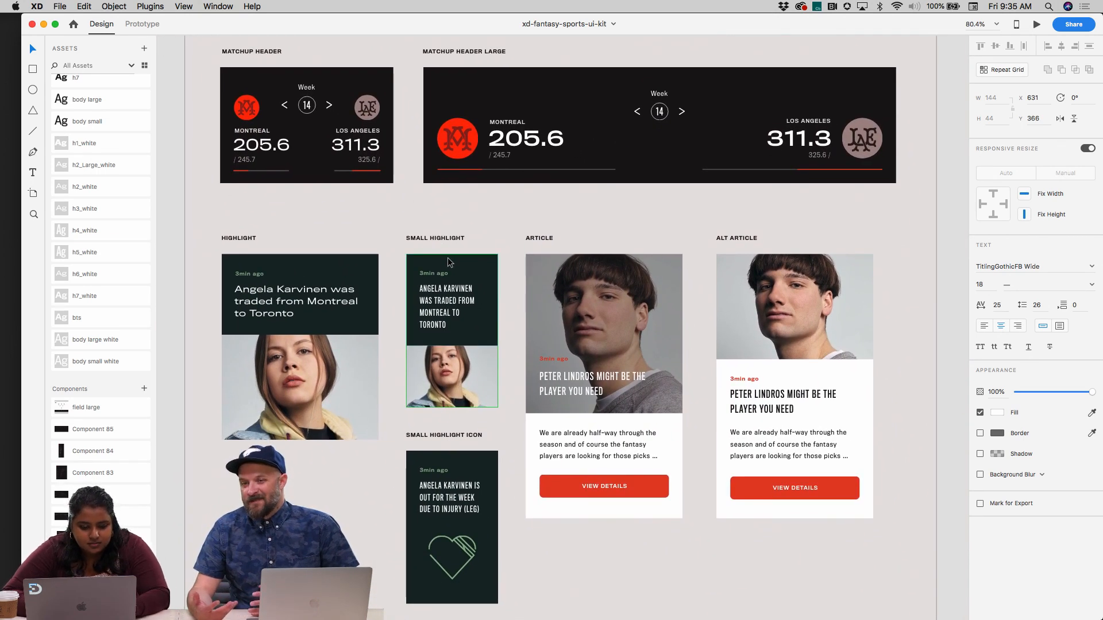
scroll(447, 258, "down", 5)
scroll(447, 258, "down", 3)
scroll(447, 257, "right", 3)
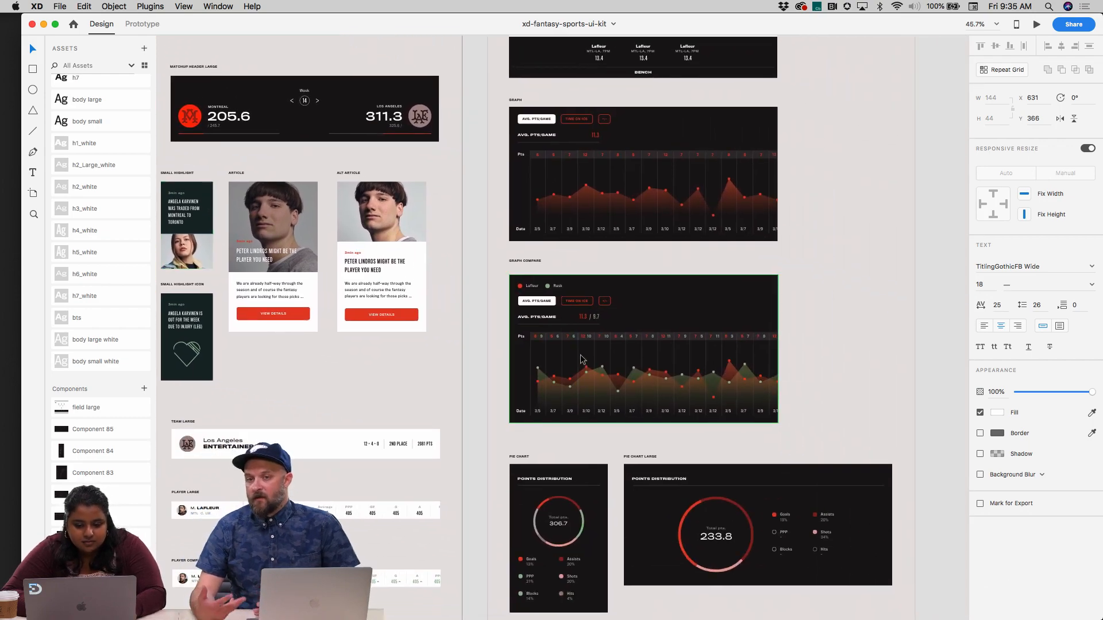
scroll(581, 359, "up", 4)
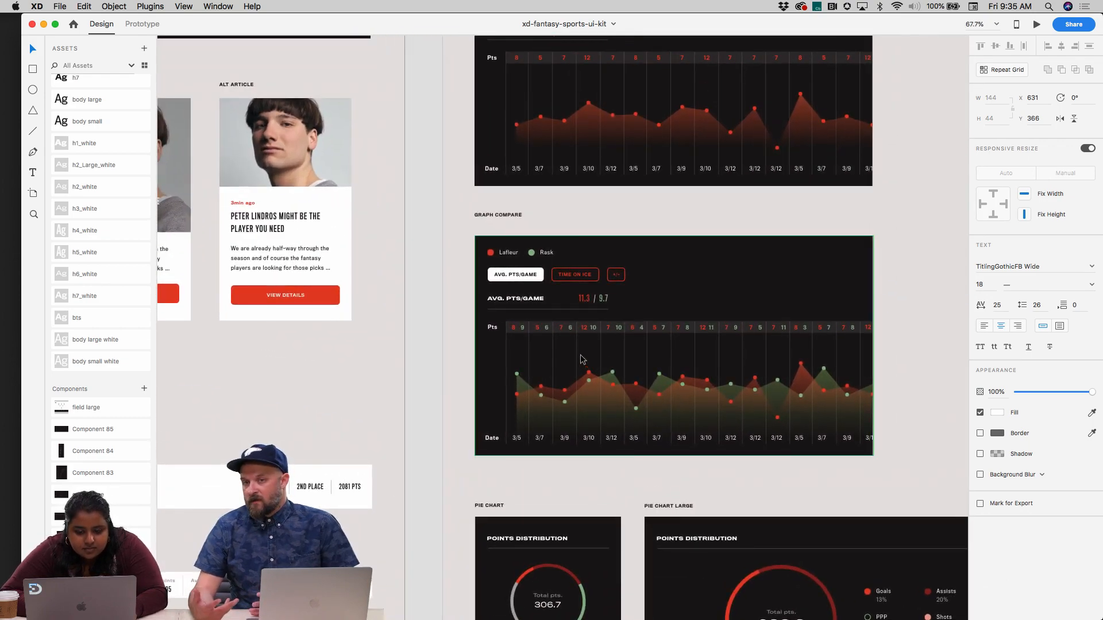
scroll(581, 359, "down", 4)
scroll(581, 359, "right", 1)
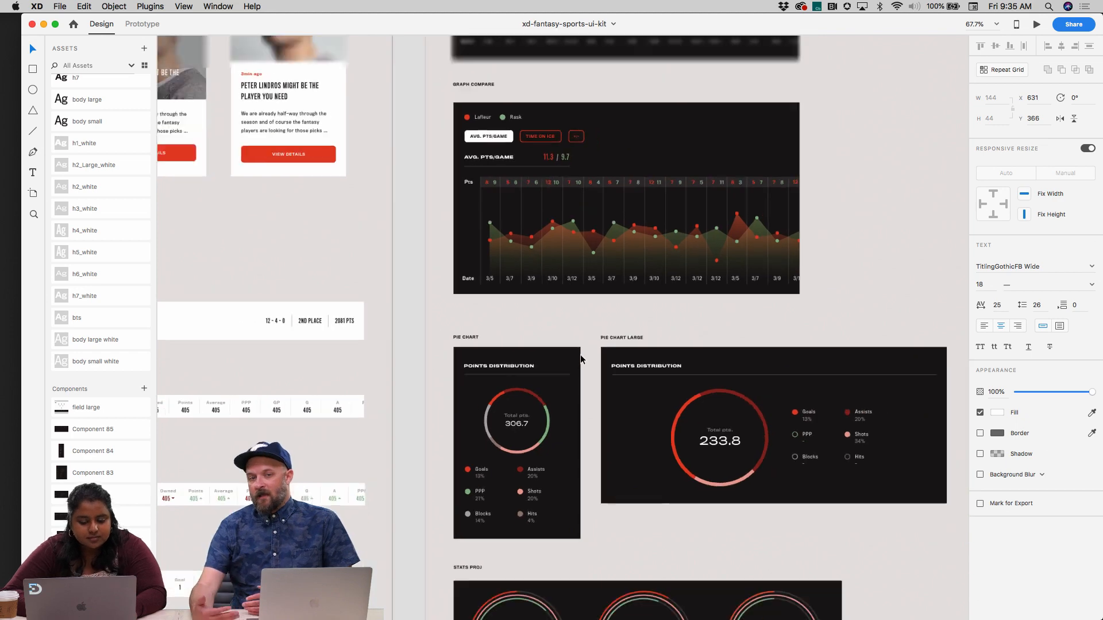
scroll(581, 359, "down", 4)
scroll(580, 359, "left", 5)
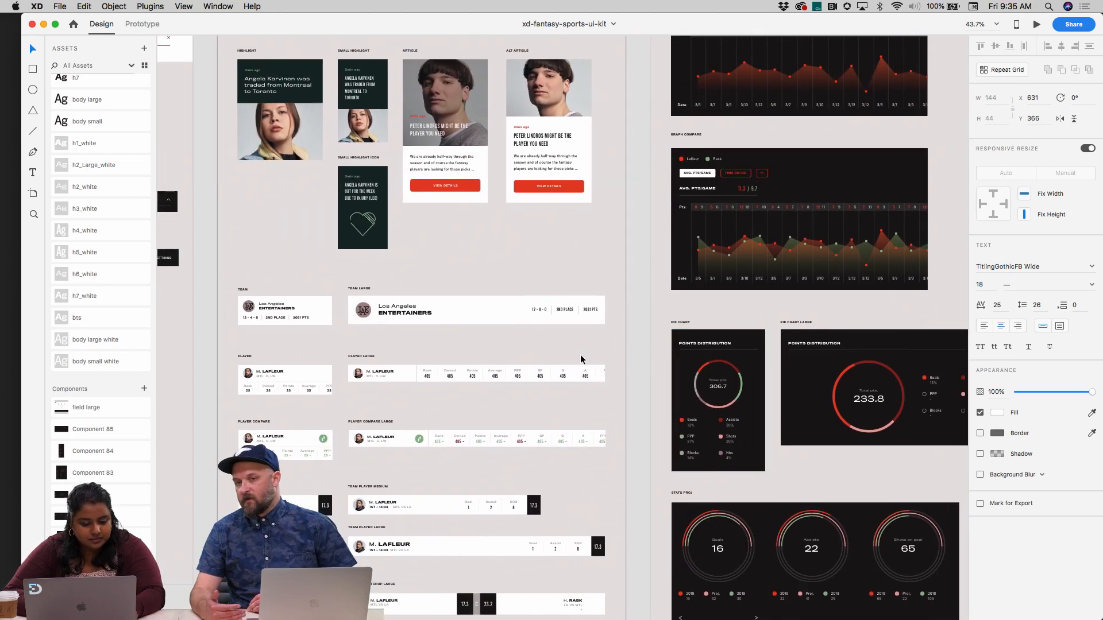
Review the UI elements artboard and the color assets, ending with an overview of all artboards
scroll(477, 281, "left", 6)
scroll(477, 282, "up", 2)
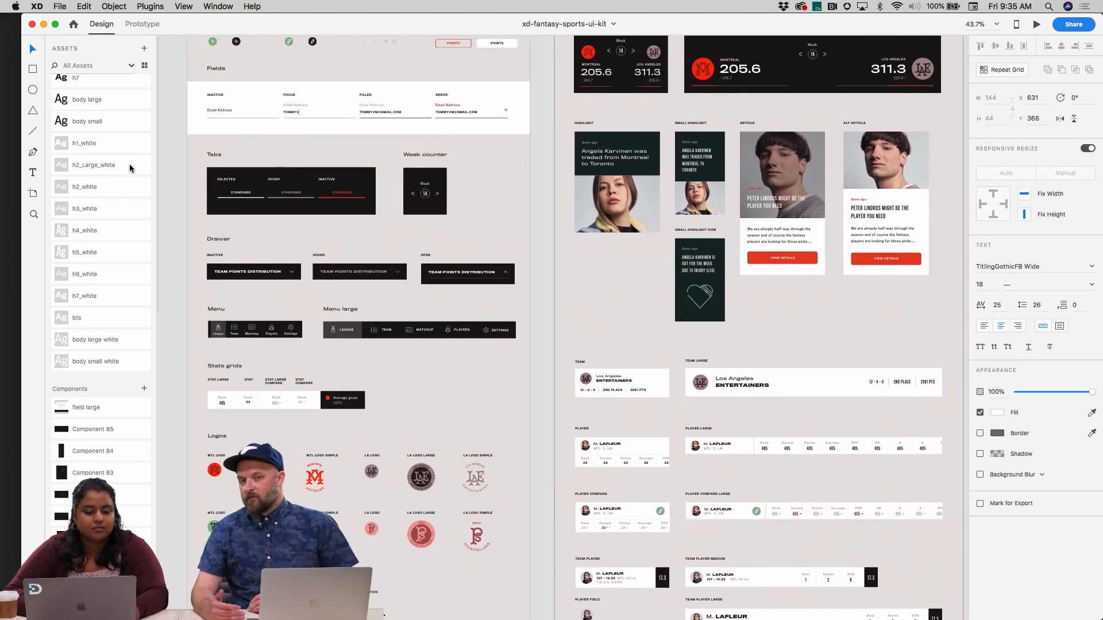
scroll(130, 167, "up", 10)
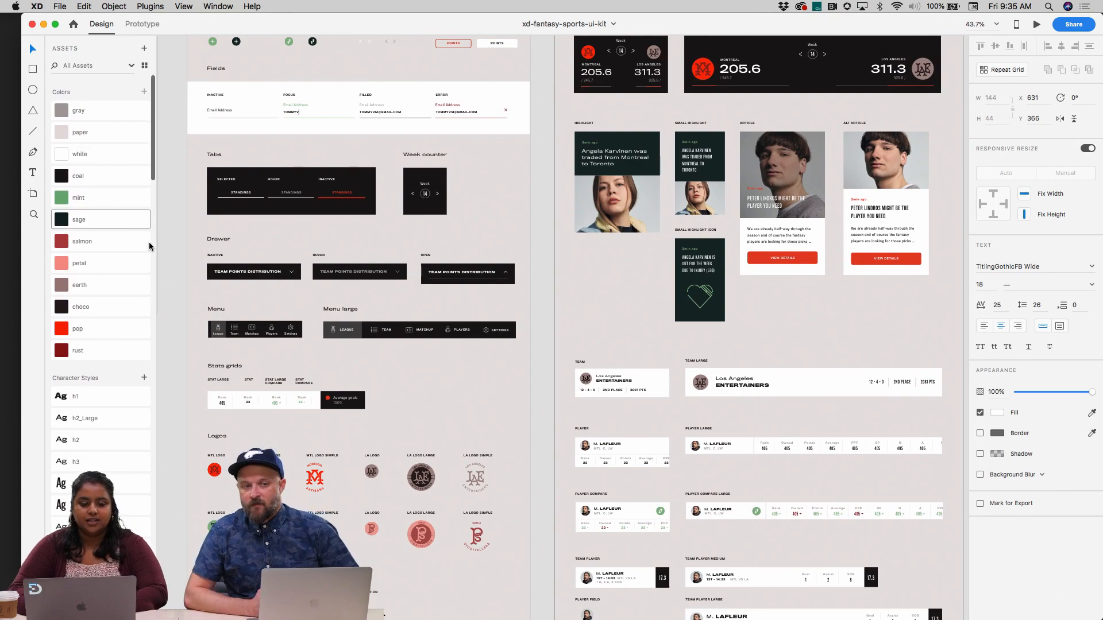
scroll(261, 375, "down", 3)
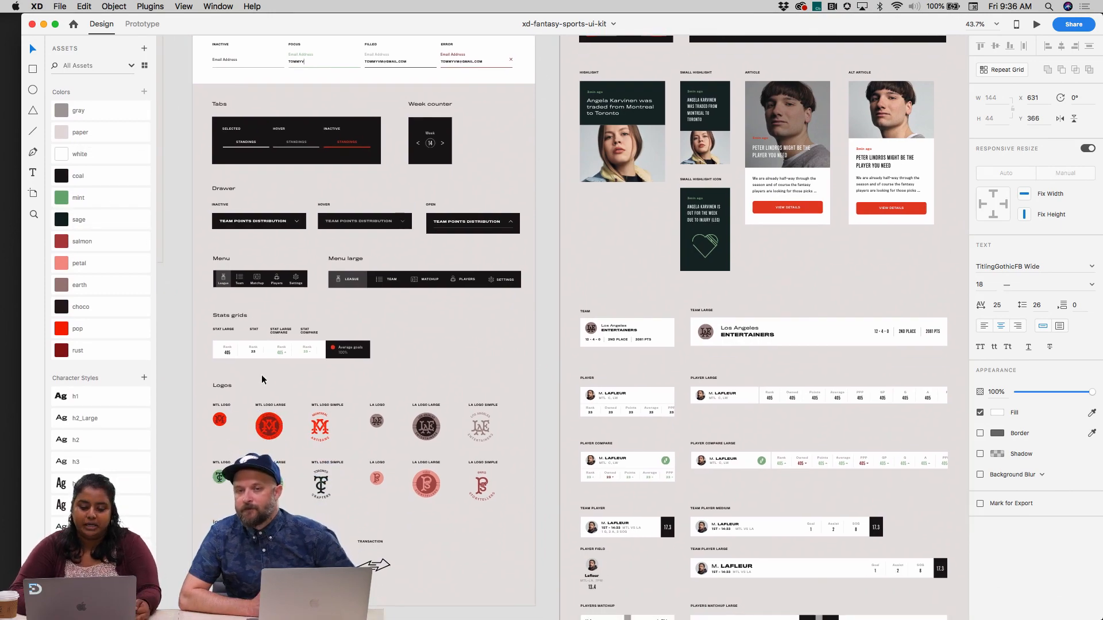
scroll(261, 375, "down", 10)
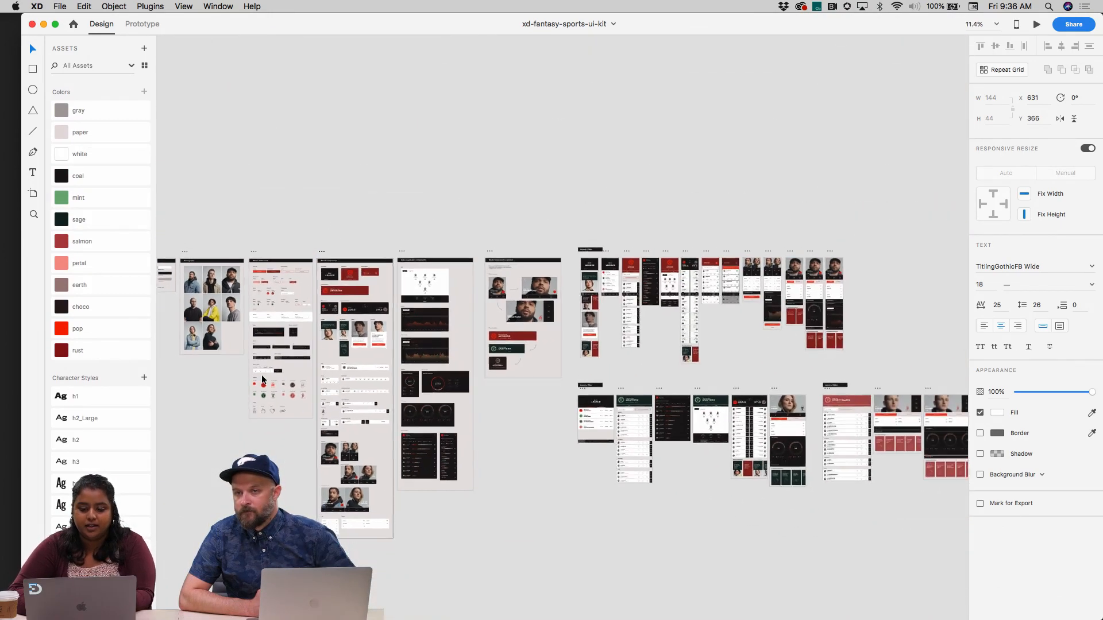
scroll(260, 374, "down", 3)
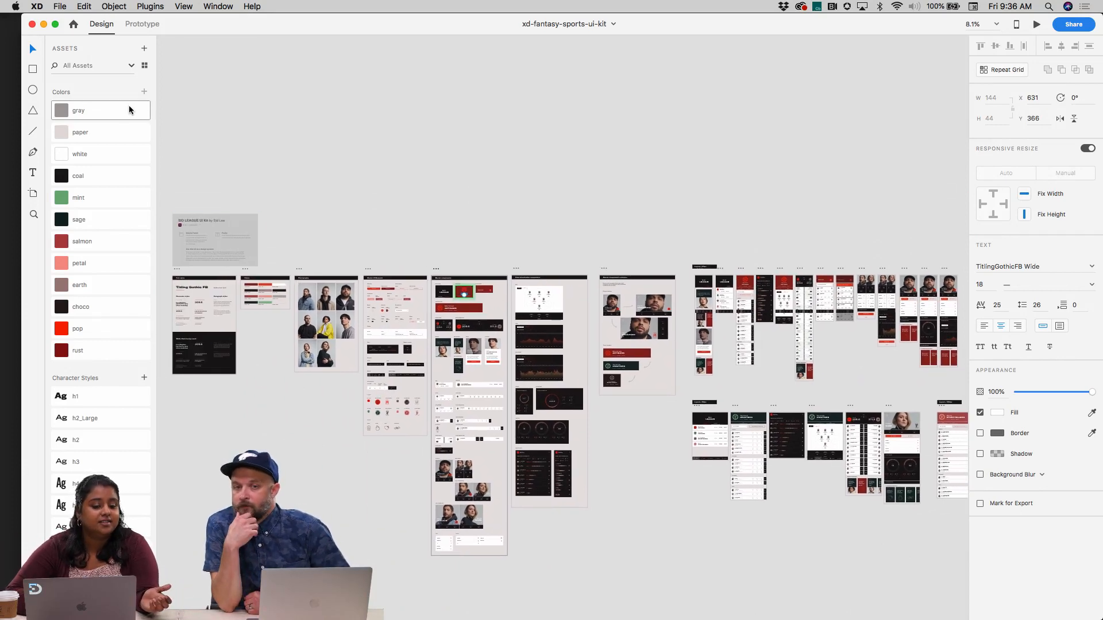
scroll(100, 230, "down", 2)
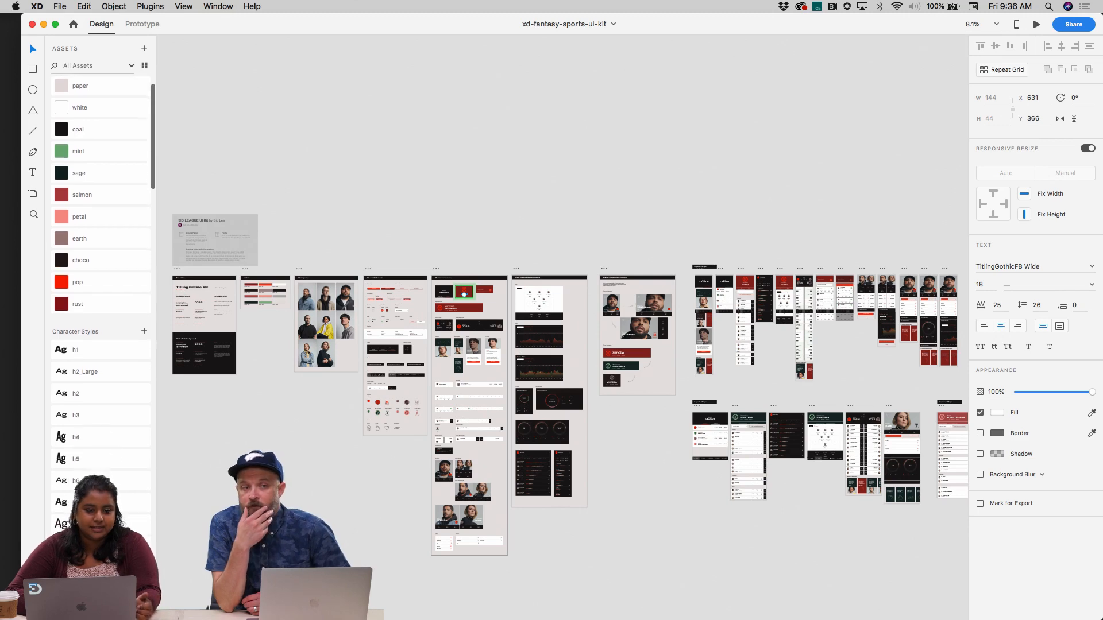
Create a new blank document with a custom size and arrange its window over the UI kit document
scroll(201, 228, "up", 6)
scroll(201, 201, "down", 4)
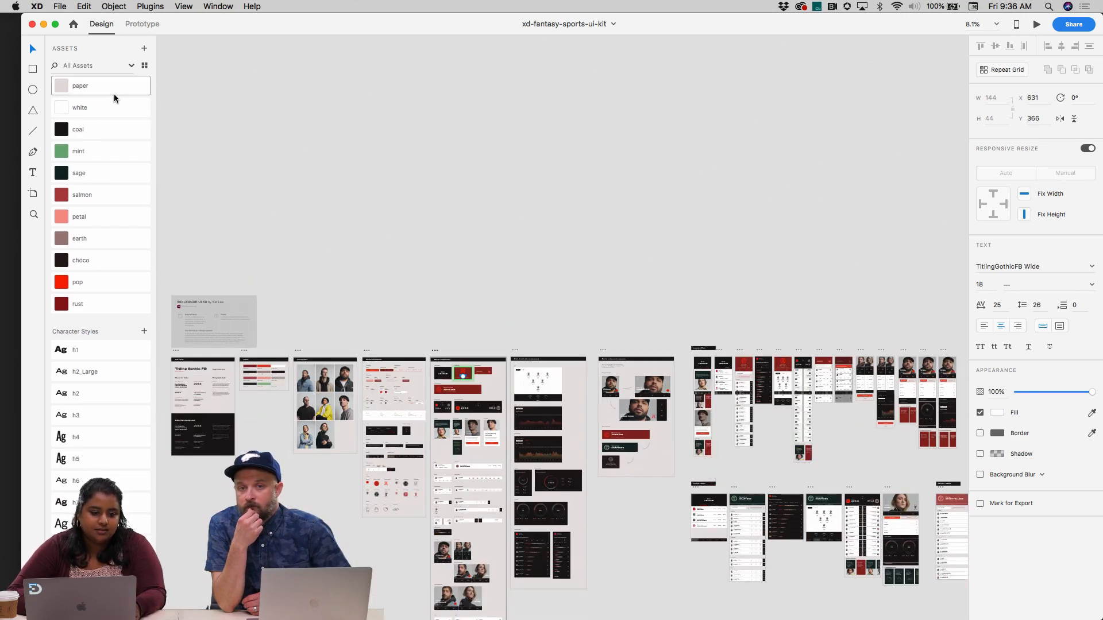
key("super+n")
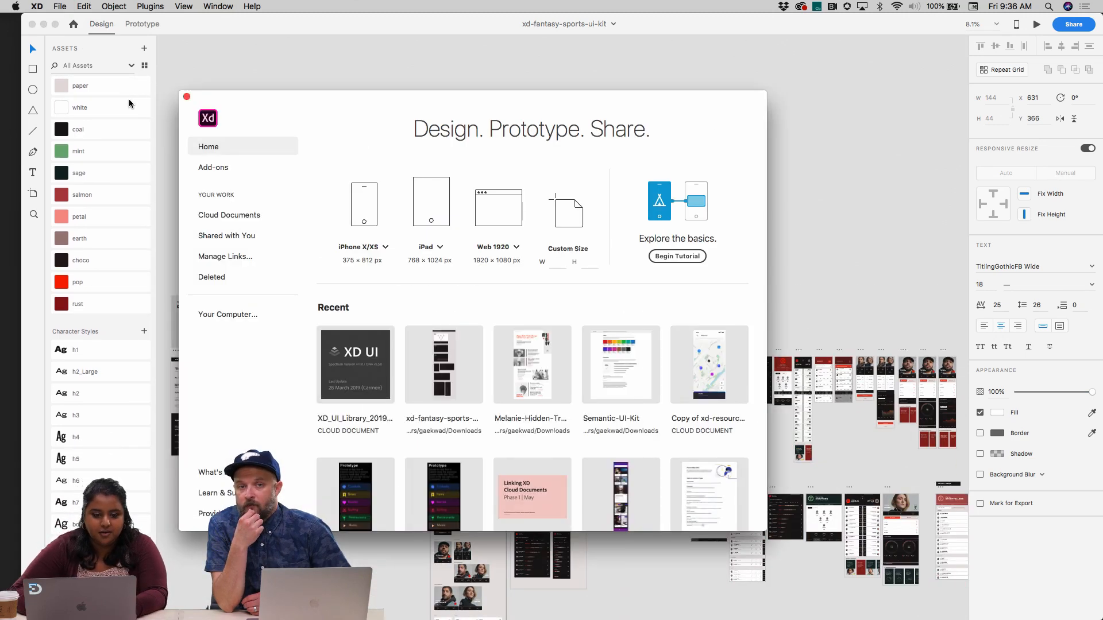
left_click(570, 212)
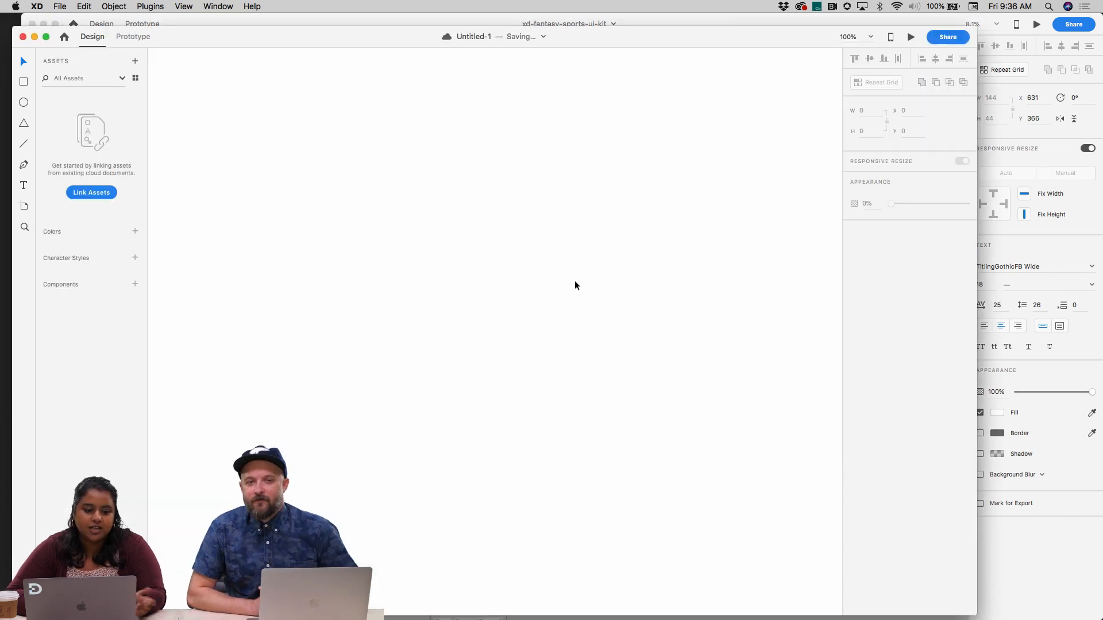
left_click_drag(343, 37, 374, 30)
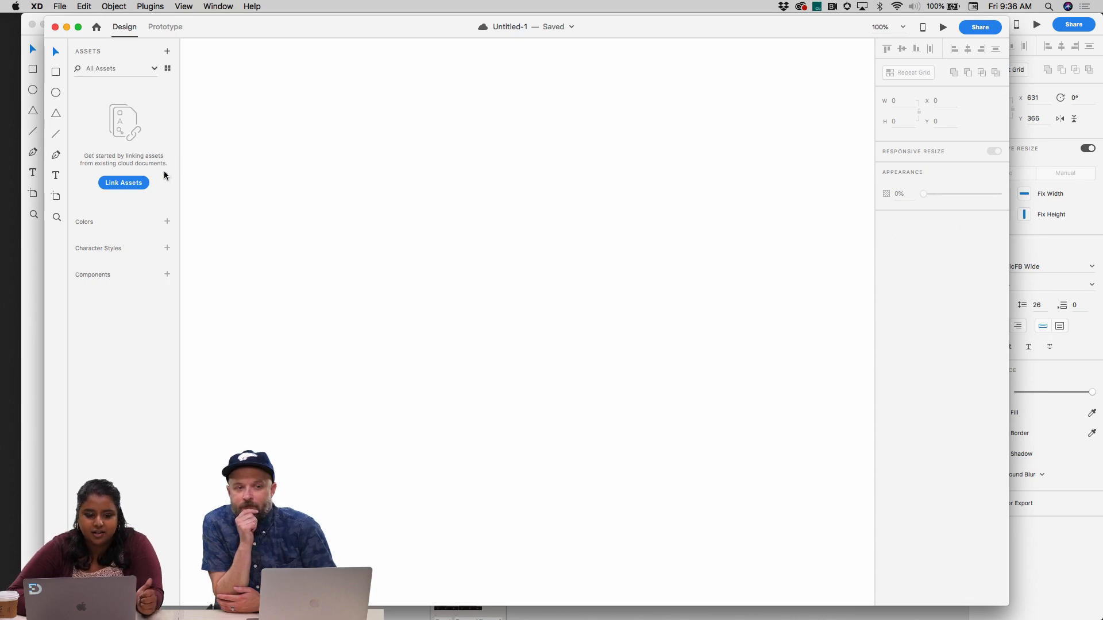
Browse the cloud documents and the documents shared with you as possible sources for linked assets
left_click(140, 188)
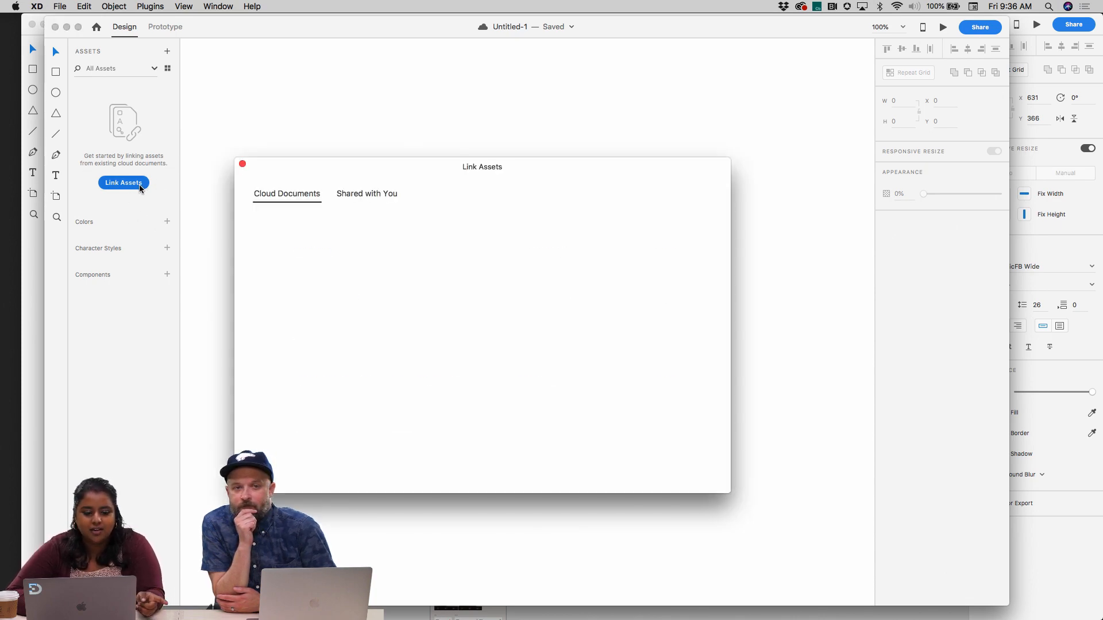
scroll(337, 266, "down", 20)
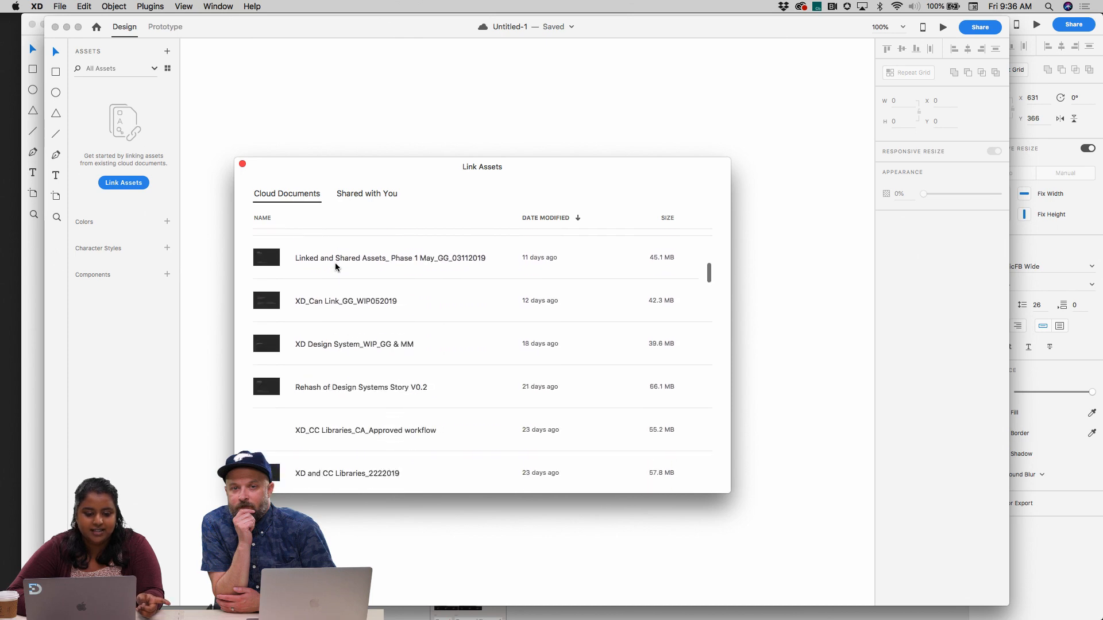
scroll(336, 266, "up", 20)
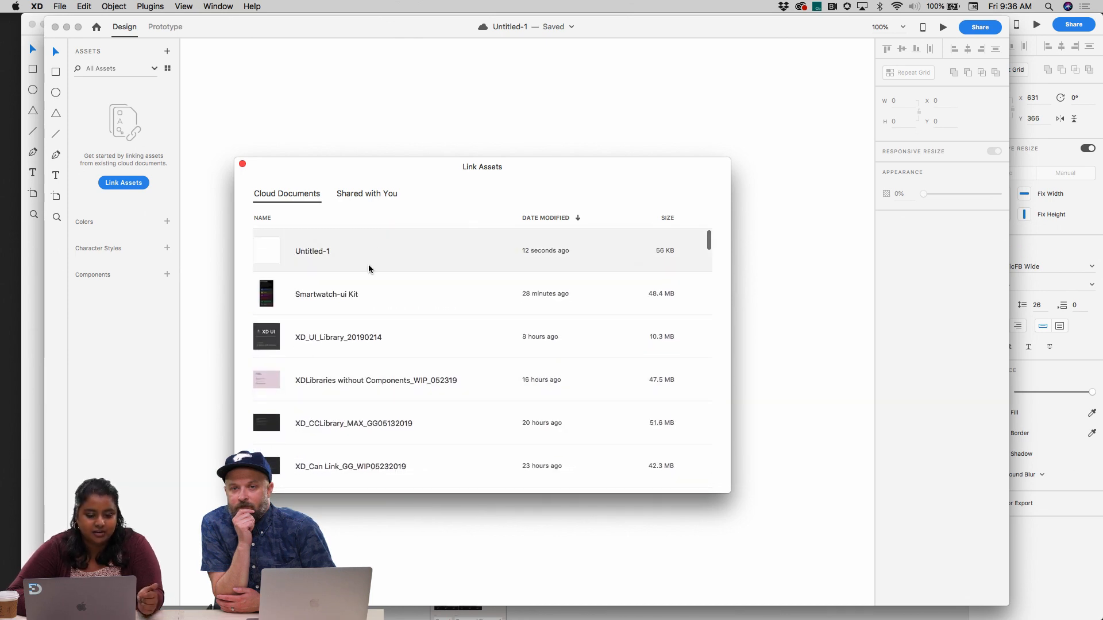
left_click(374, 200)
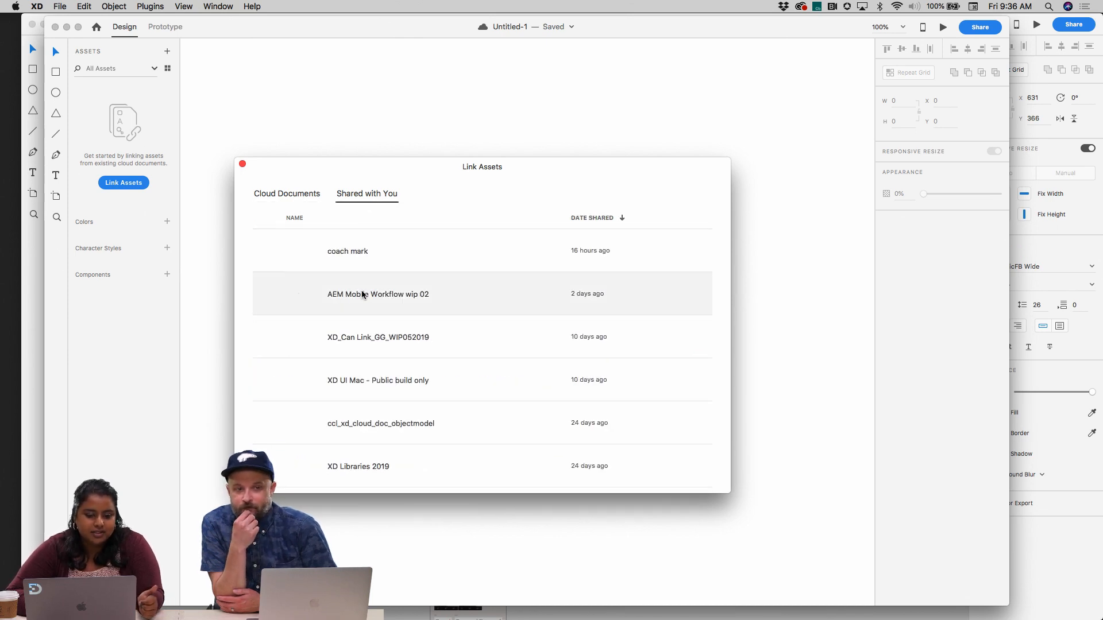
scroll(364, 291, "down", 5)
scroll(362, 295, "down", 5)
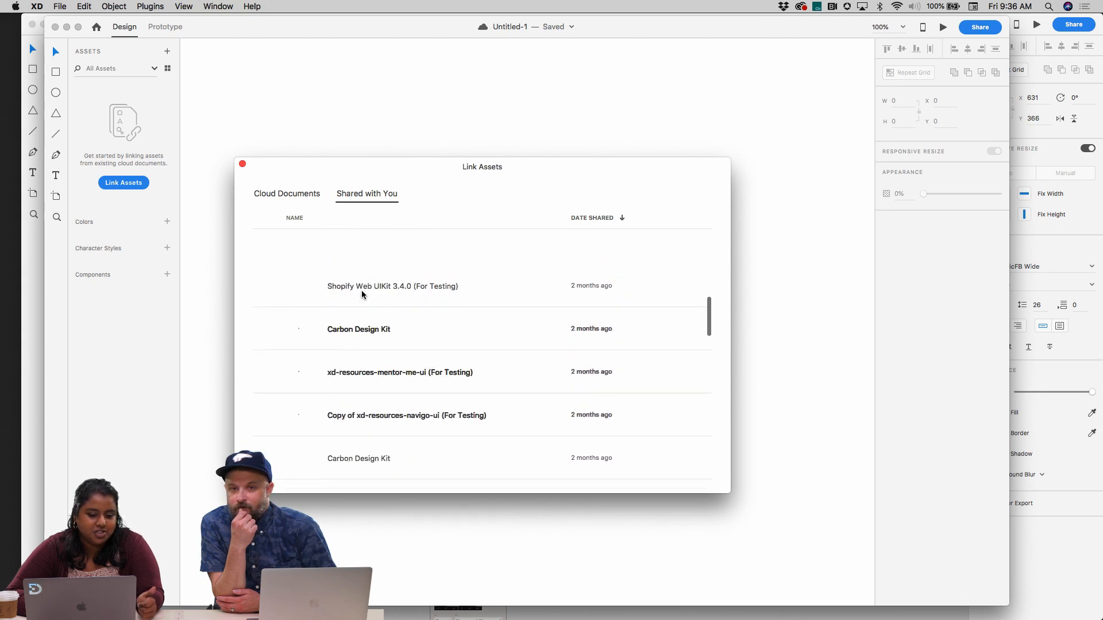
scroll(362, 294, "up", 15)
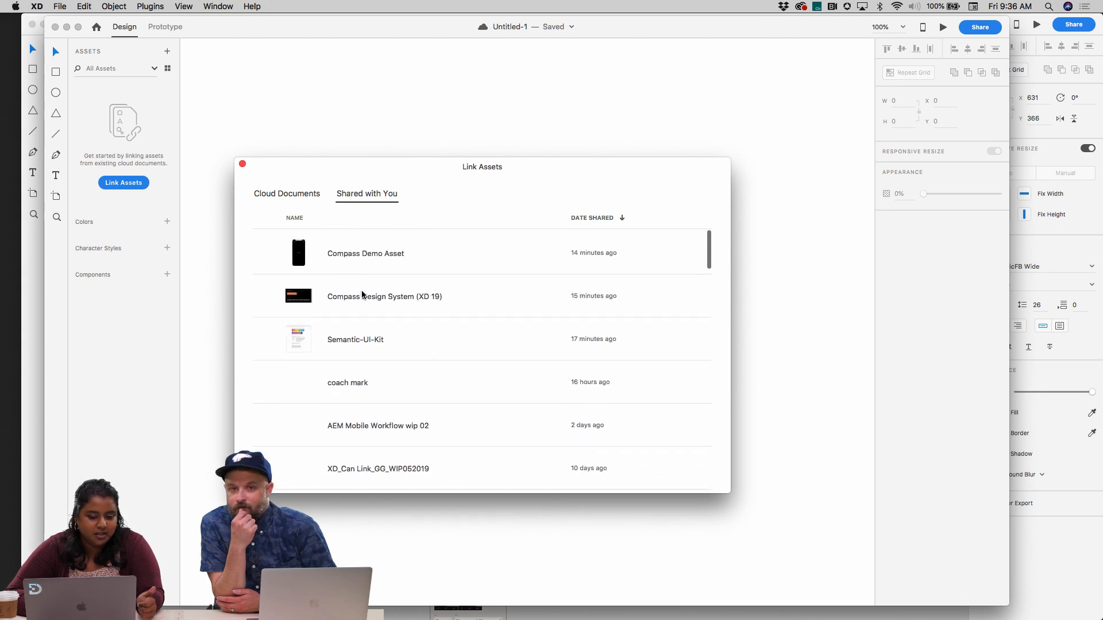
left_click(303, 195)
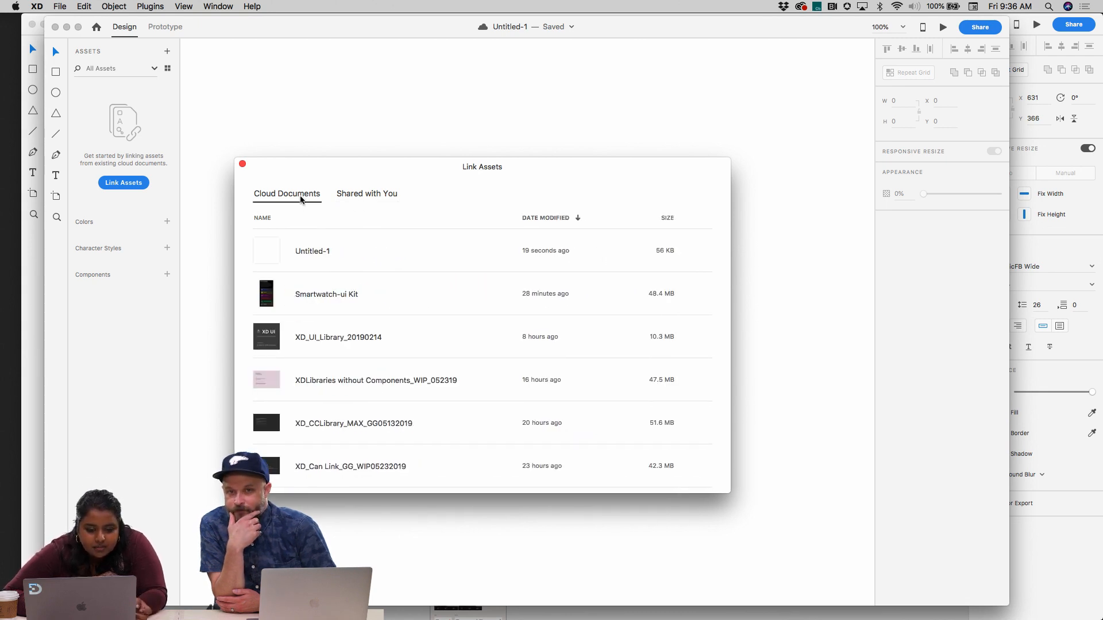
Return to the xd-fantasy-sports-ui-kit document and save a copy to Cloud Documents as Fantasy-sports-ui-kit
left_click(206, 354)
left_click(35, 364)
left_click(355, 246)
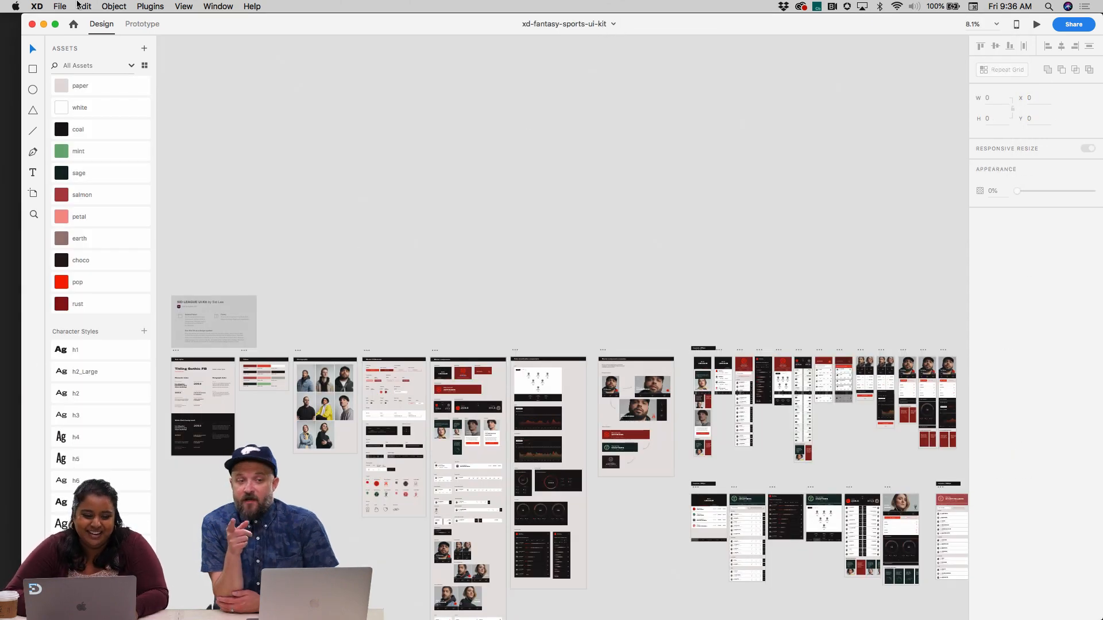
left_click(60, 6)
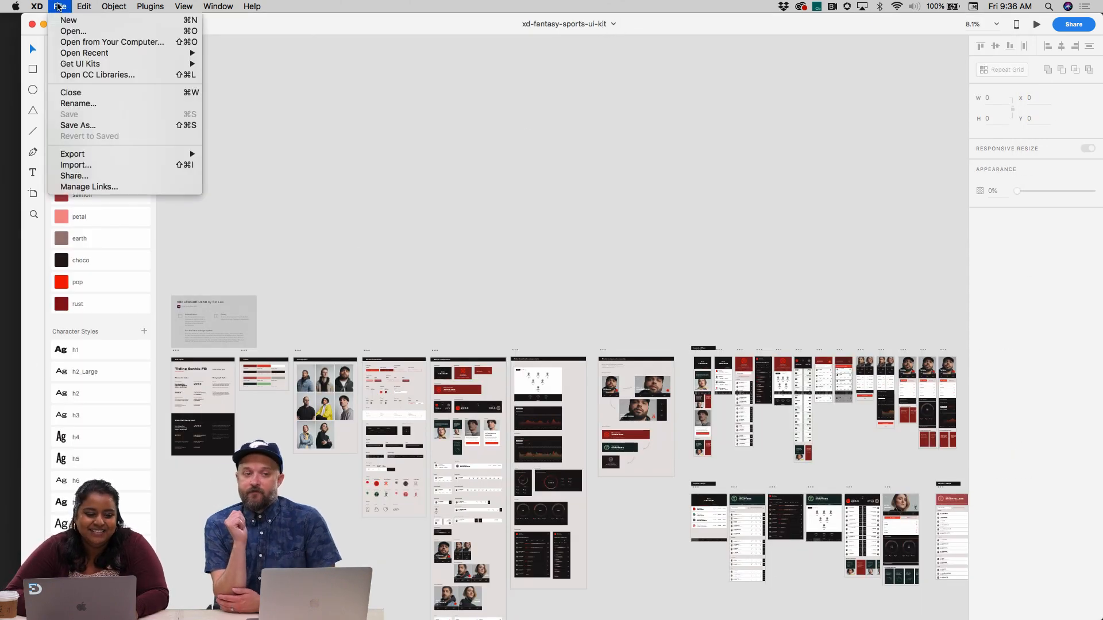
left_click(116, 128)
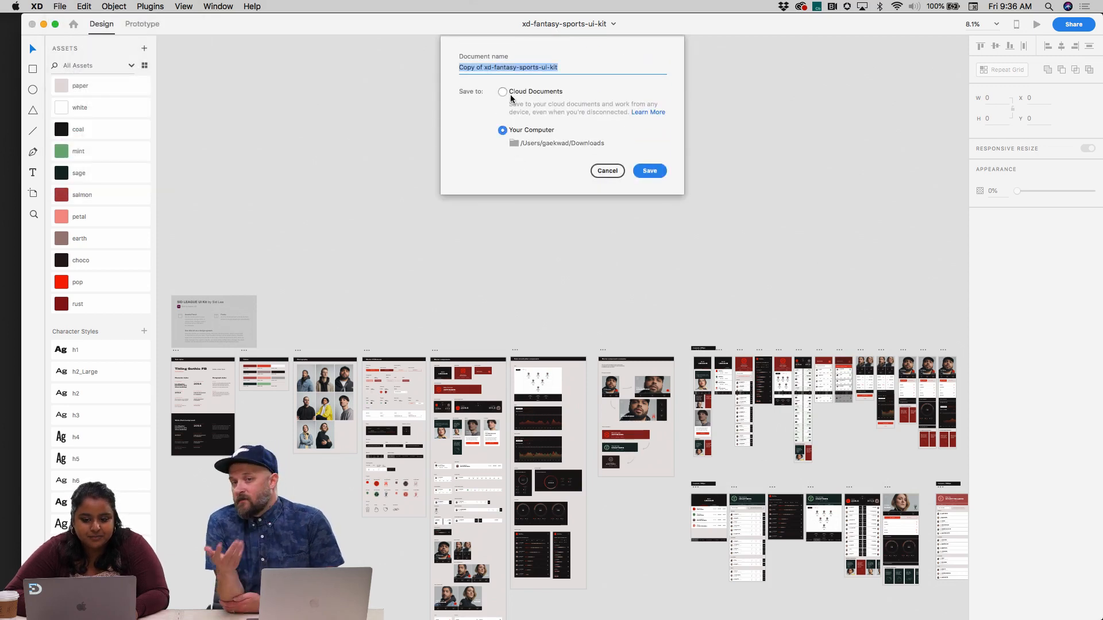
left_click(504, 92)
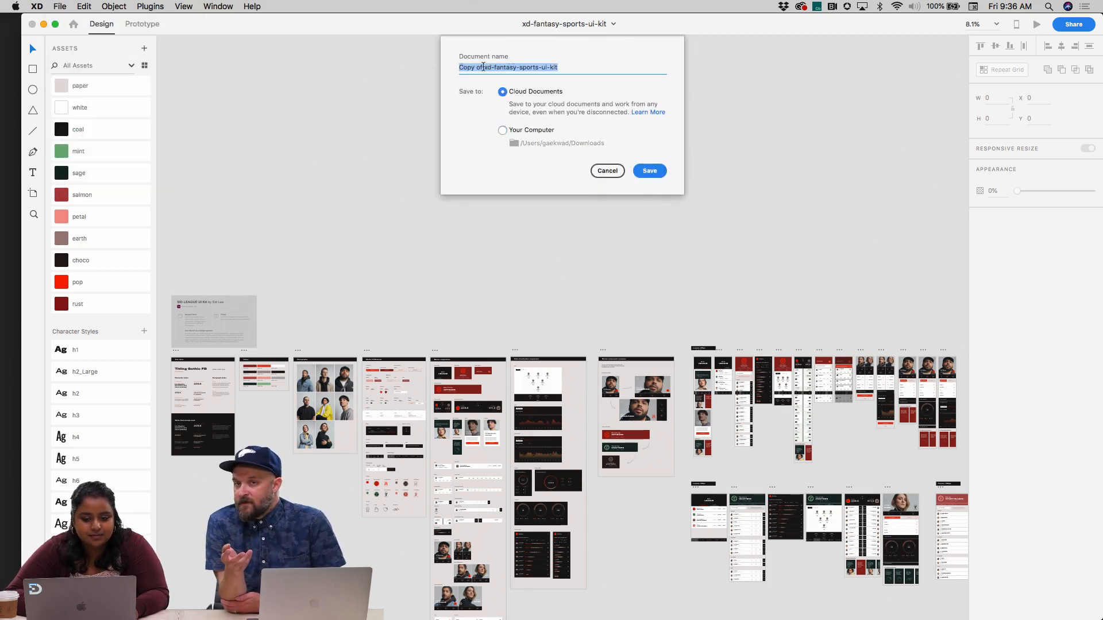
left_click(494, 67)
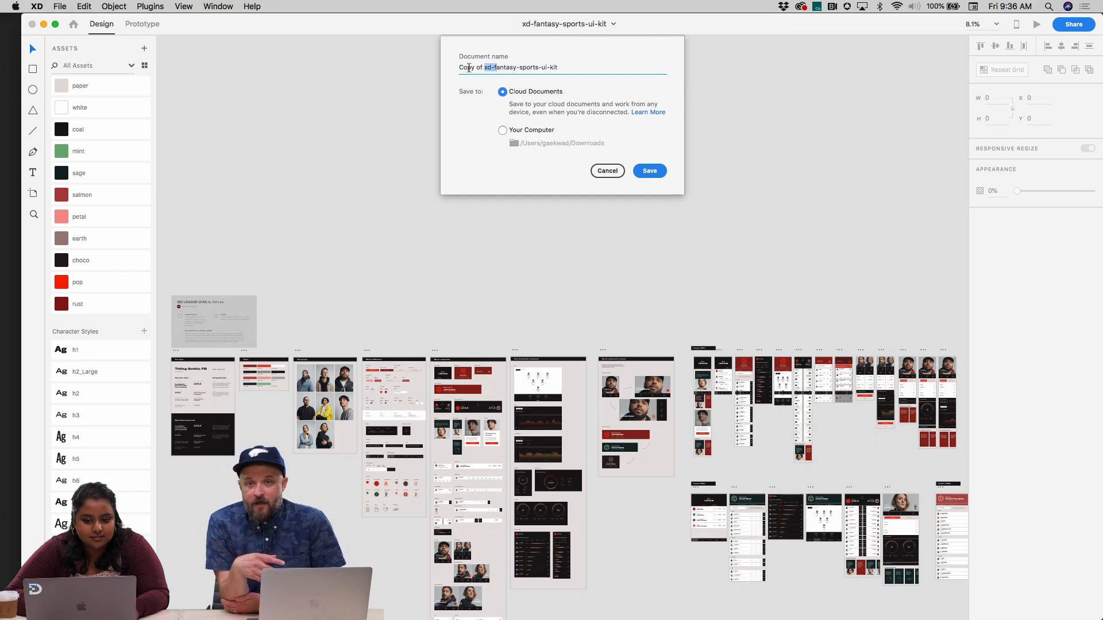
key("BackSpace")
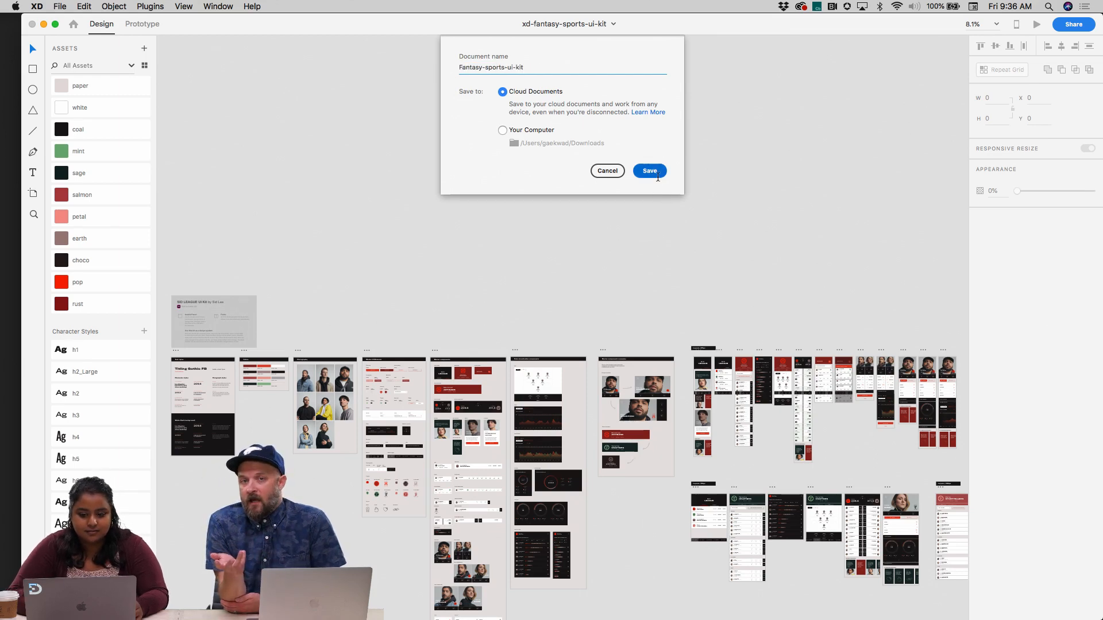
left_click(653, 170)
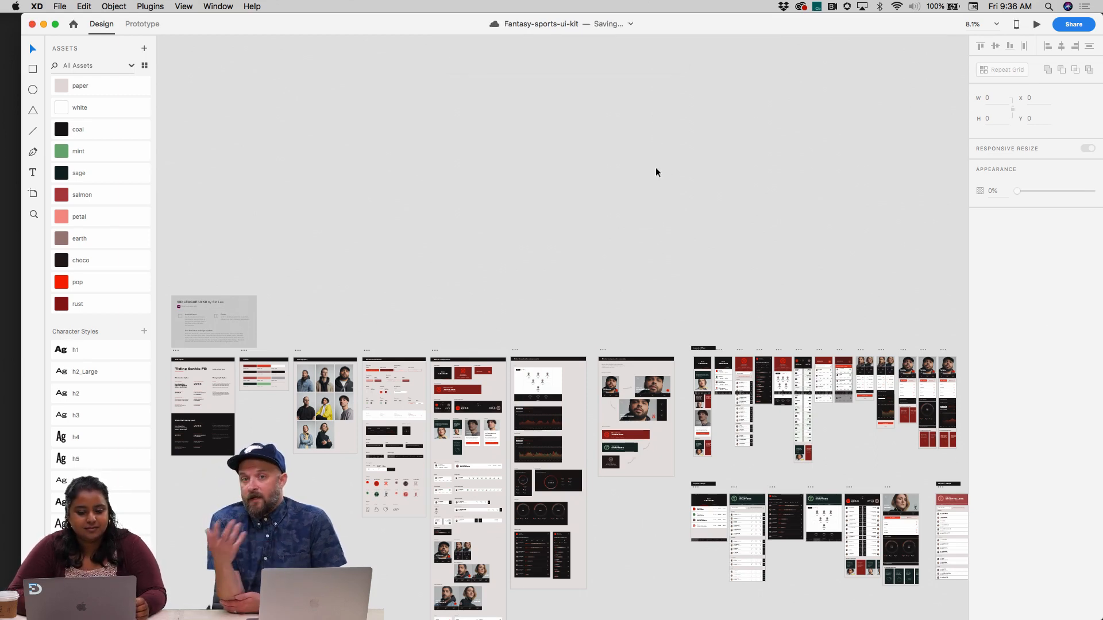
Switch back to the blank document and link the assets from the Fantasy-sports-ui-kit cloud document
key("super+n")
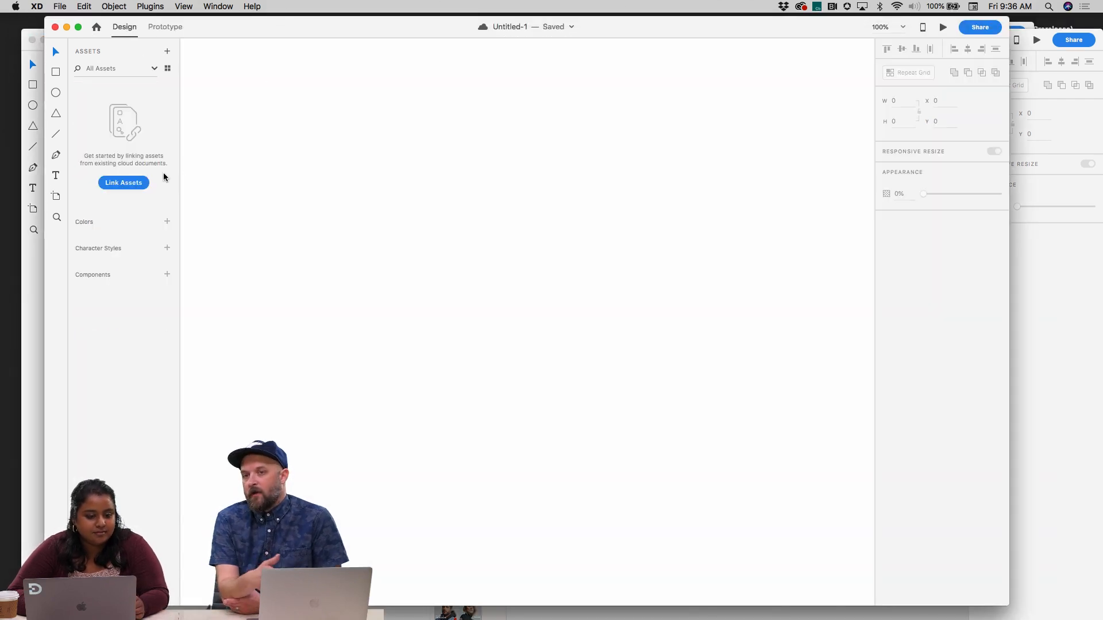
left_click(132, 182)
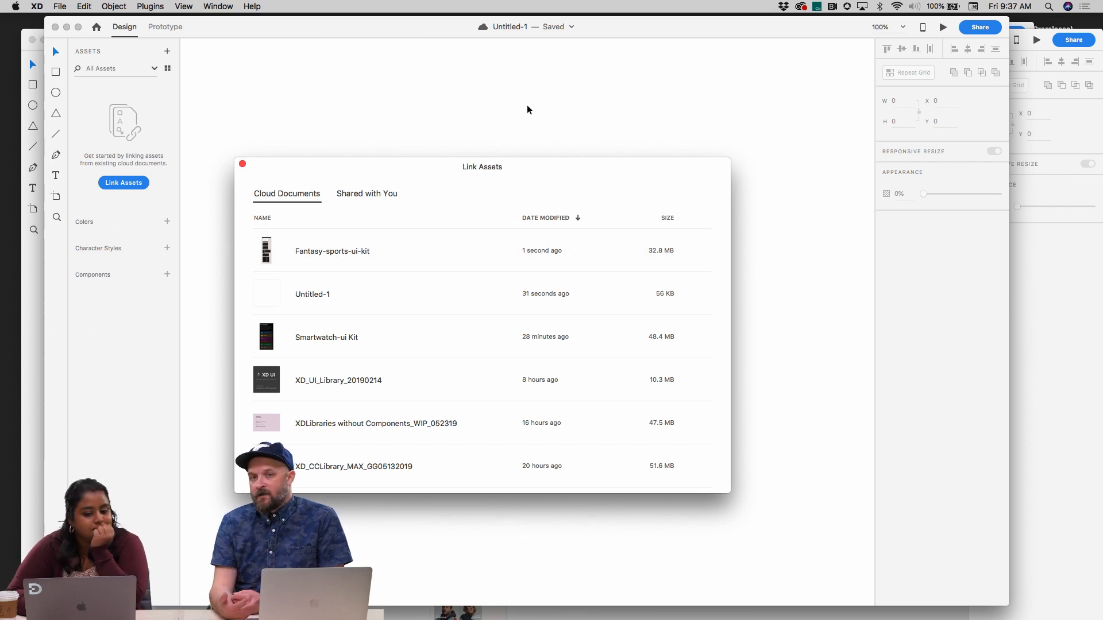
left_click(244, 165)
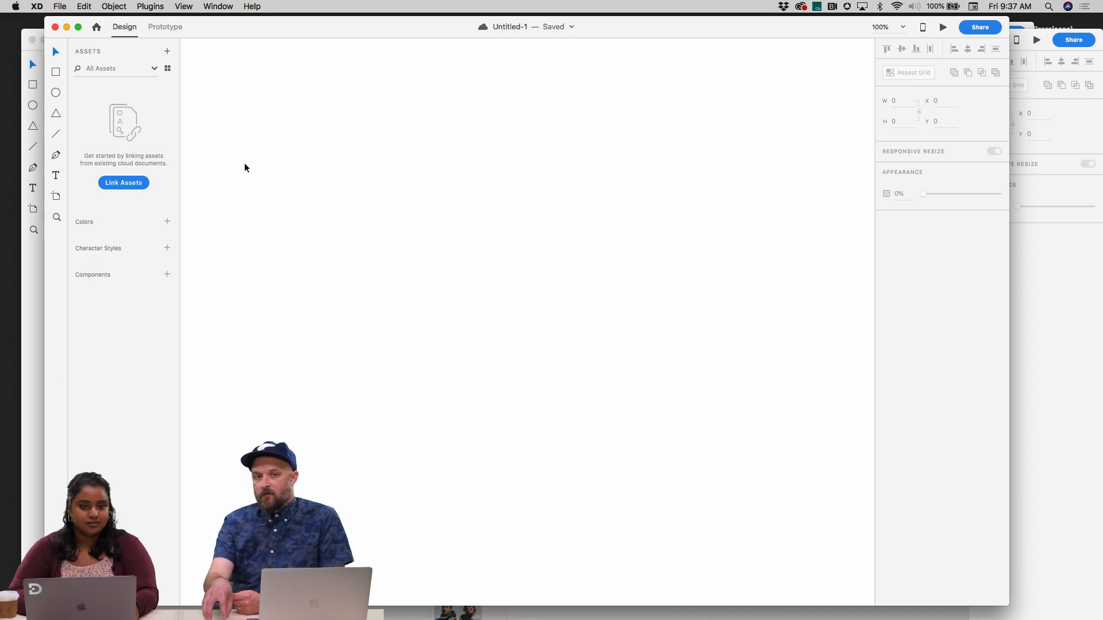
left_click(142, 188)
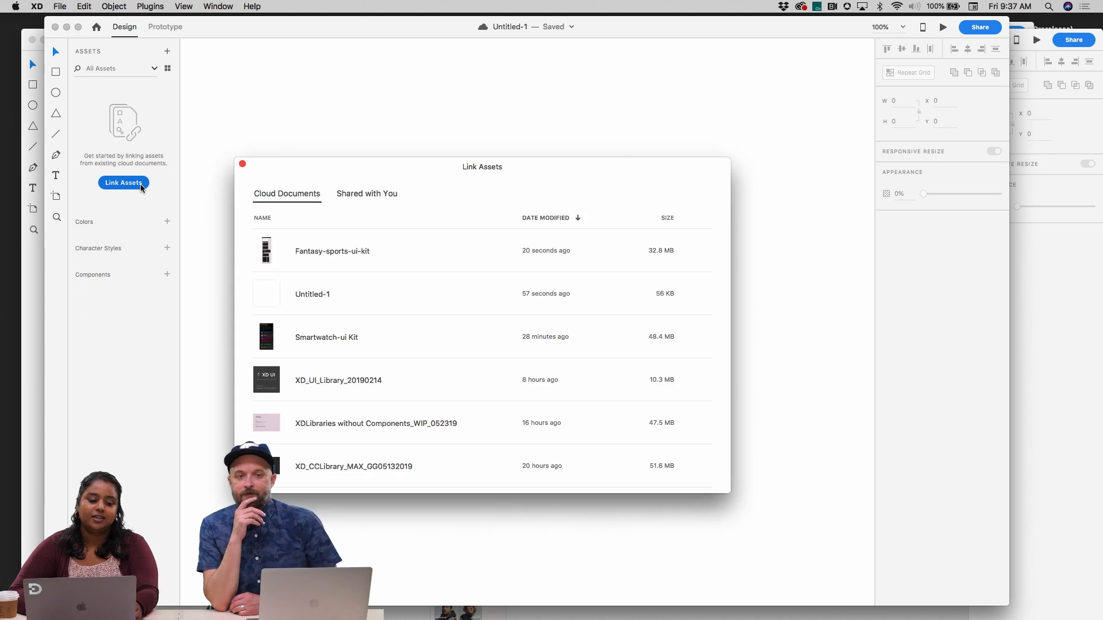
left_click(328, 256)
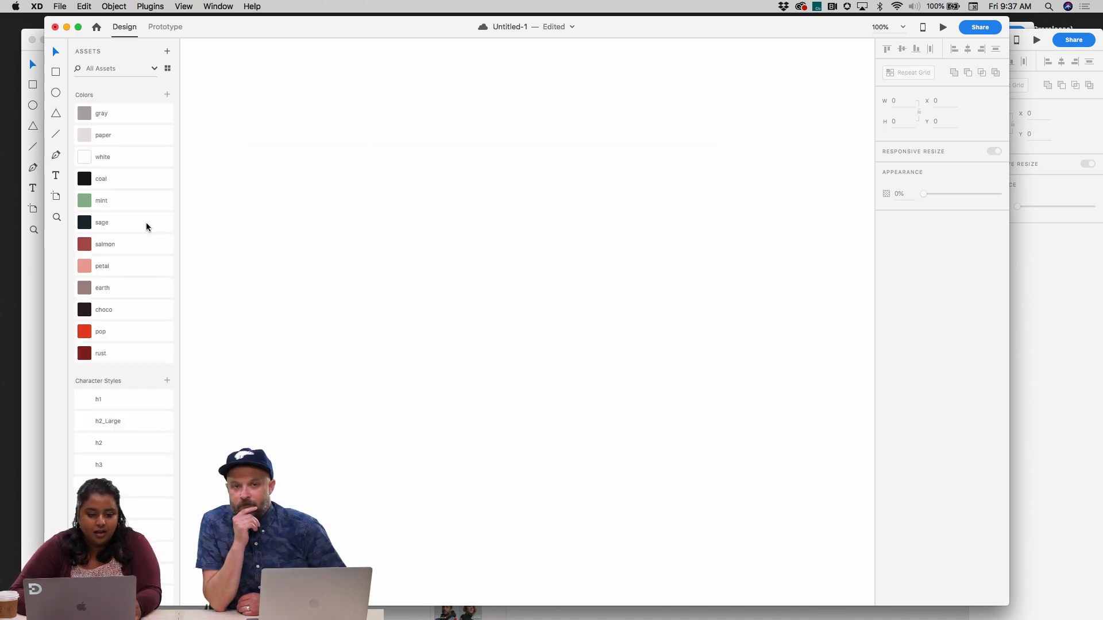
Place the linked article component on the canvas and duplicate it beside the original
scroll(140, 117, "down", 10)
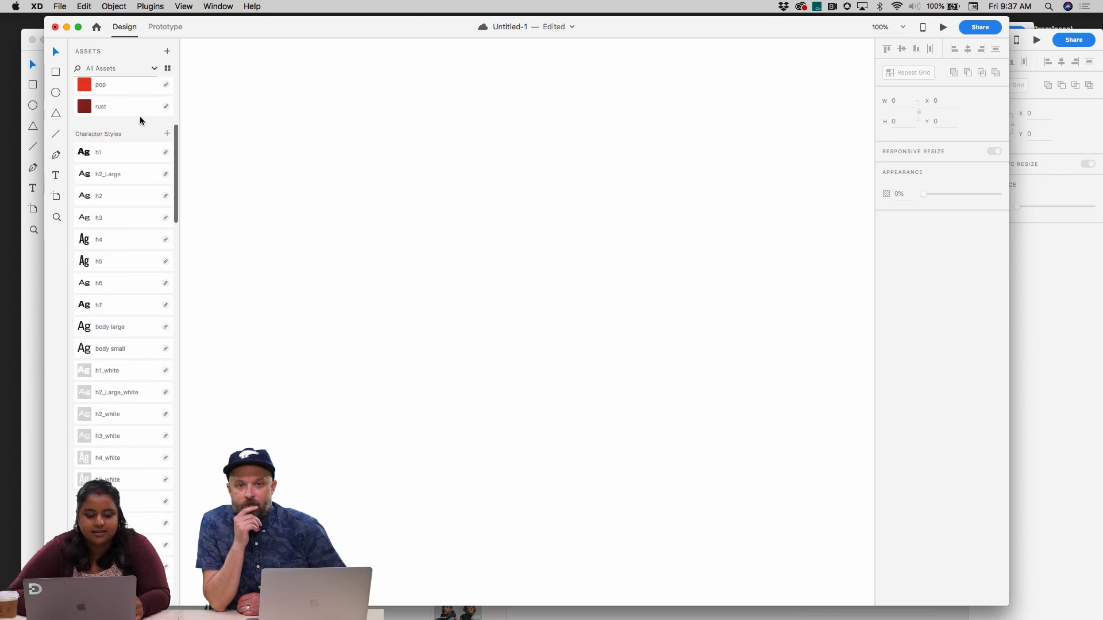
scroll(163, 280, "down", 15)
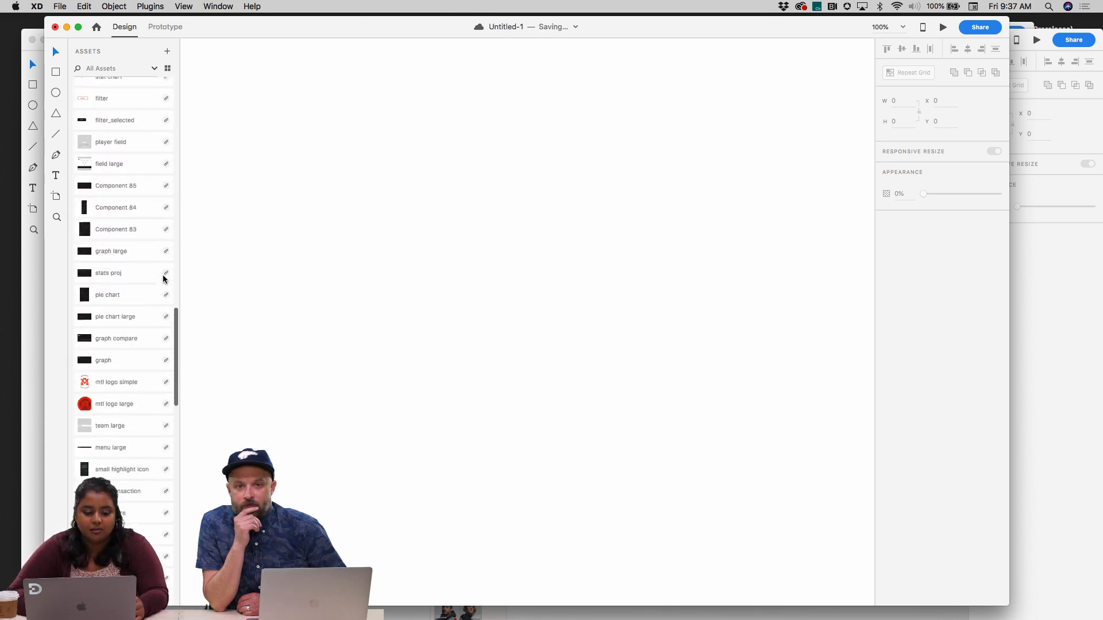
scroll(163, 279, "up", 10)
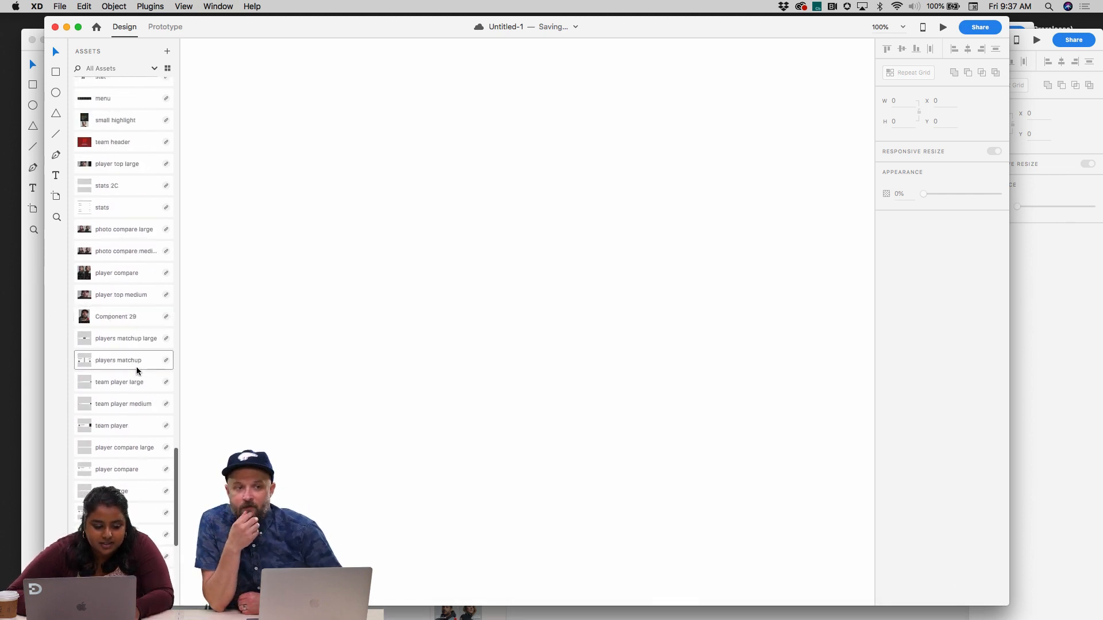
scroll(134, 372, "down", 6)
left_click_drag(131, 389, 394, 291)
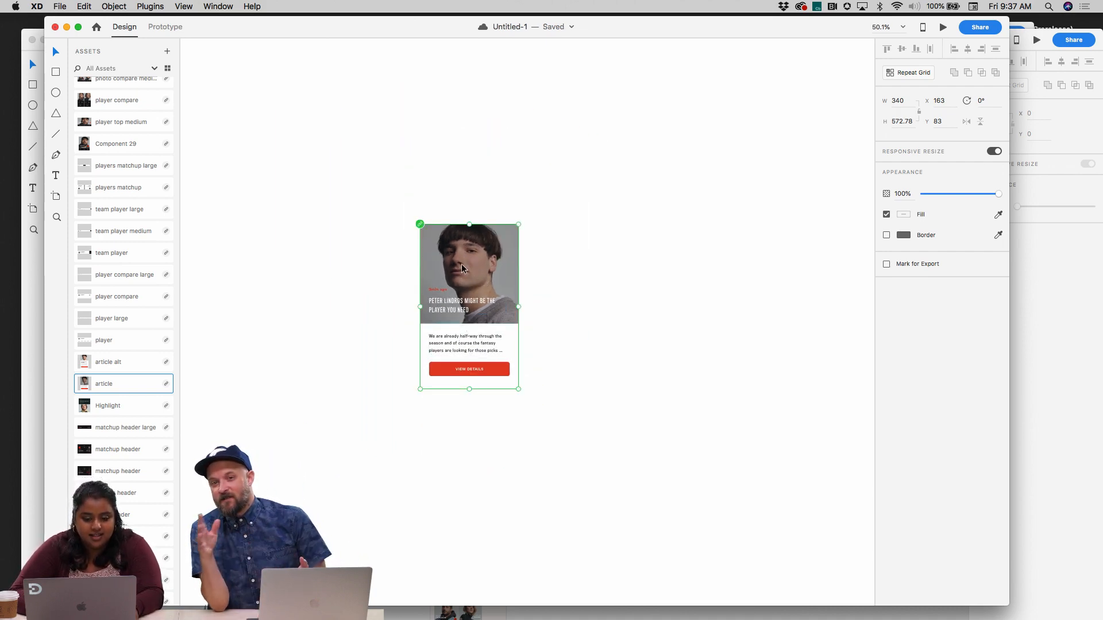
left_click_drag(470, 273, 605, 272)
Change the fill of the "View Details" button background in the duplicated article card to #150502
key("super+3")
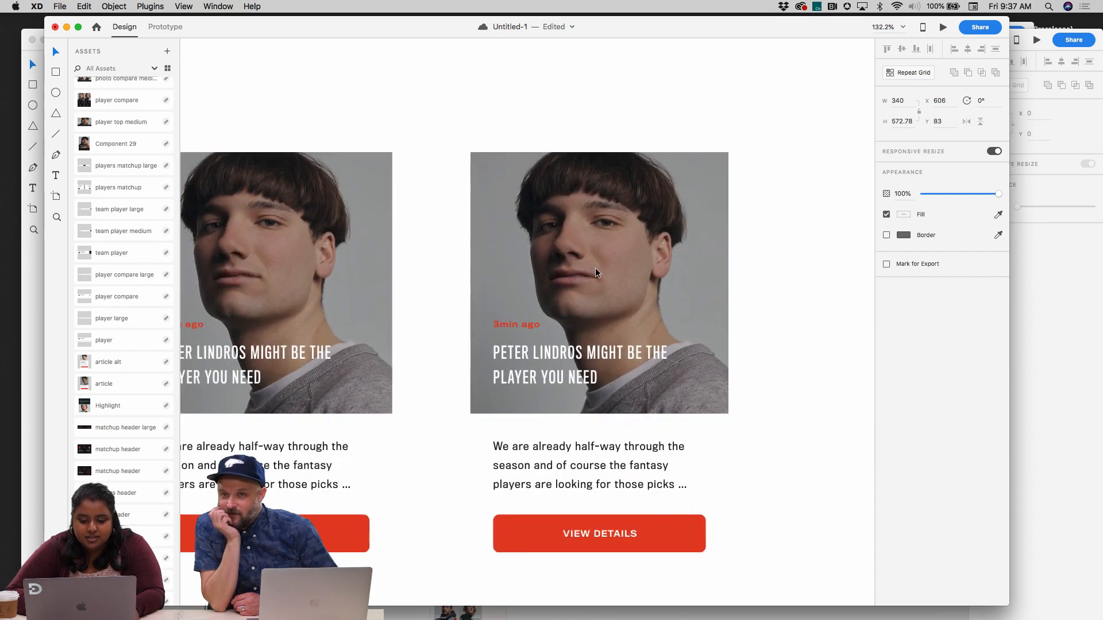
double_click(689, 527)
double_click(690, 526)
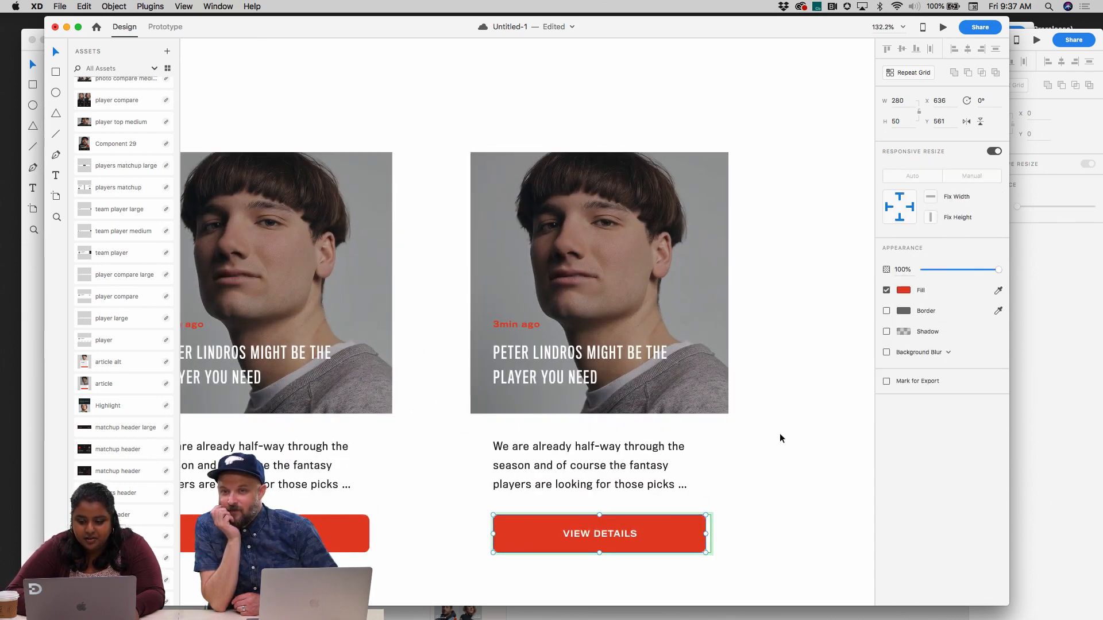
left_click(904, 290)
left_click_drag(844, 277, 846, 318)
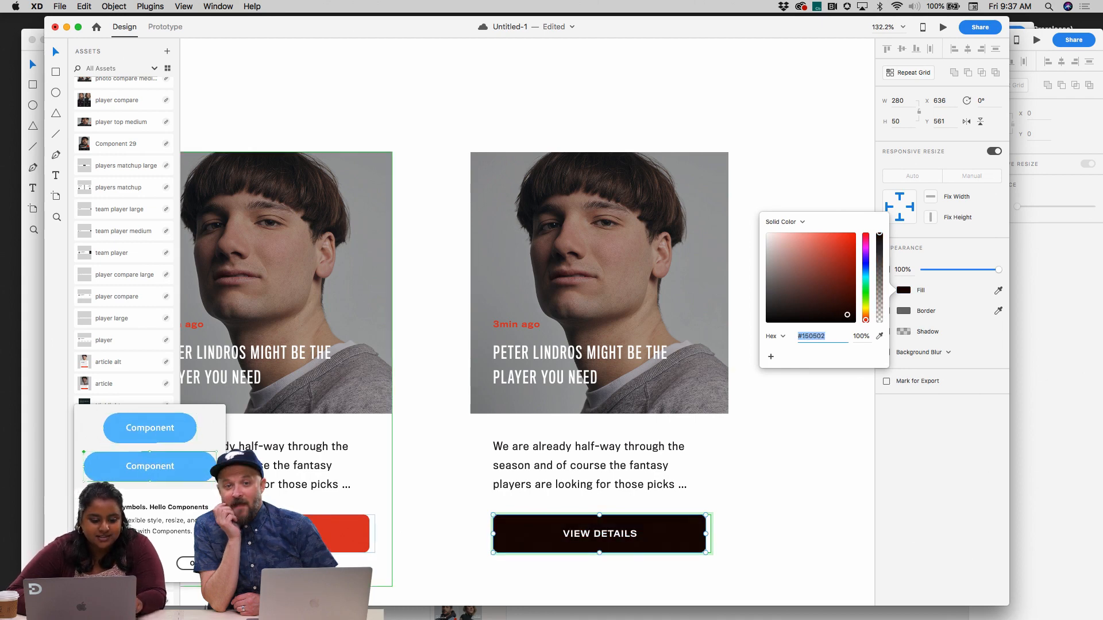
key("Escape")
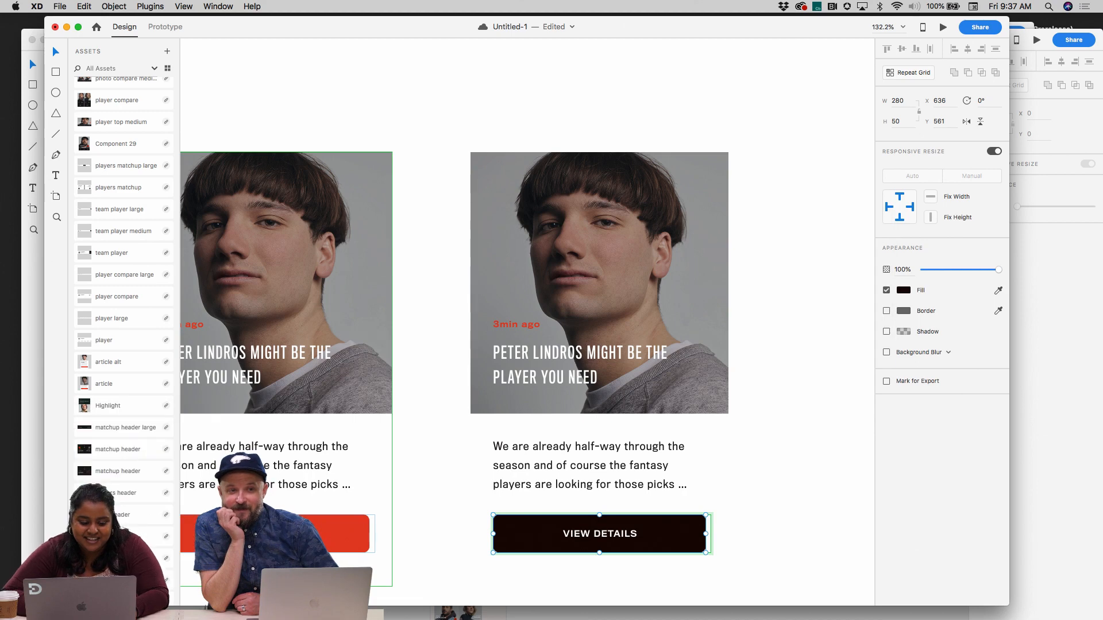
scroll(628, 530, "down", 3)
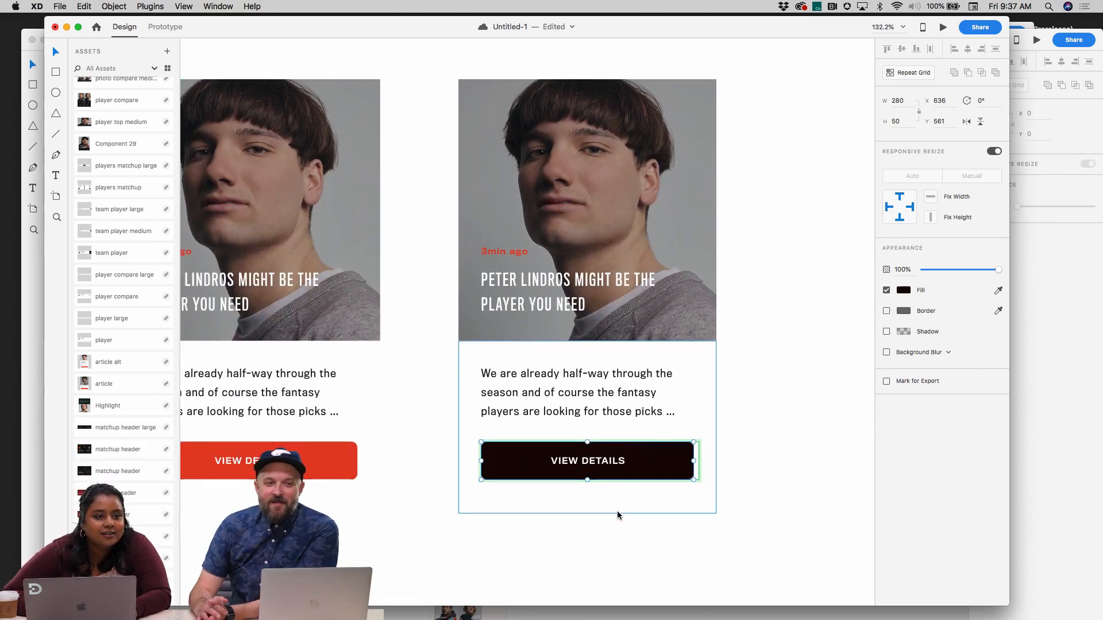
left_click(738, 444)
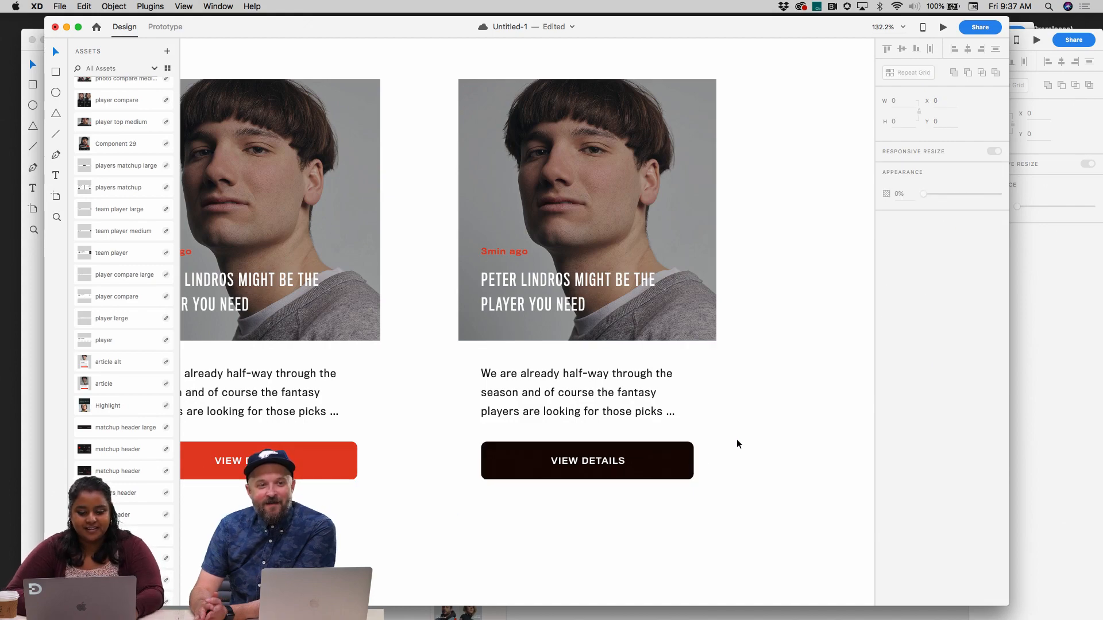
Try to extend the white background of the duplicated article card upward over its photo
scroll(739, 443, "down", 5)
scroll(561, 288, "up", 5)
left_click(561, 286)
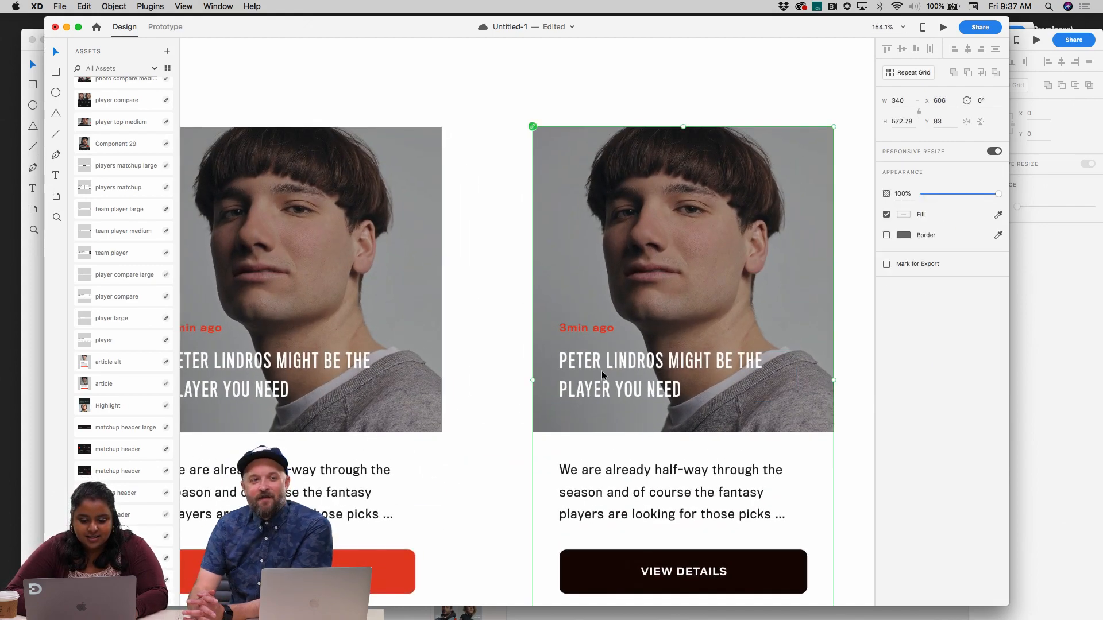
double_click(603, 370)
left_click(593, 329)
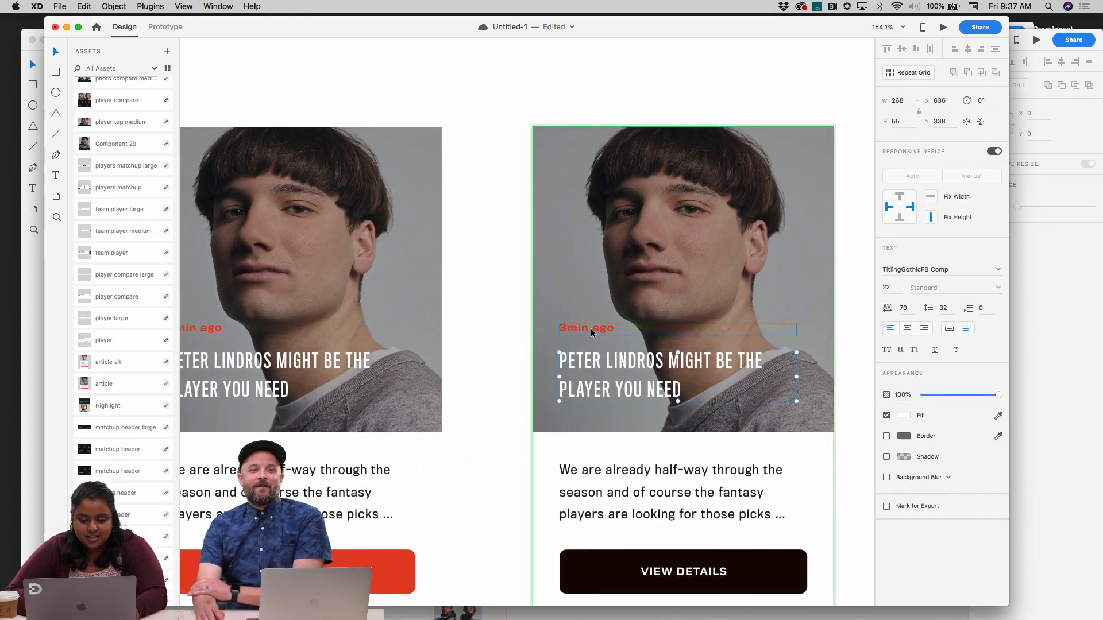
left_click(596, 379)
left_click(595, 438)
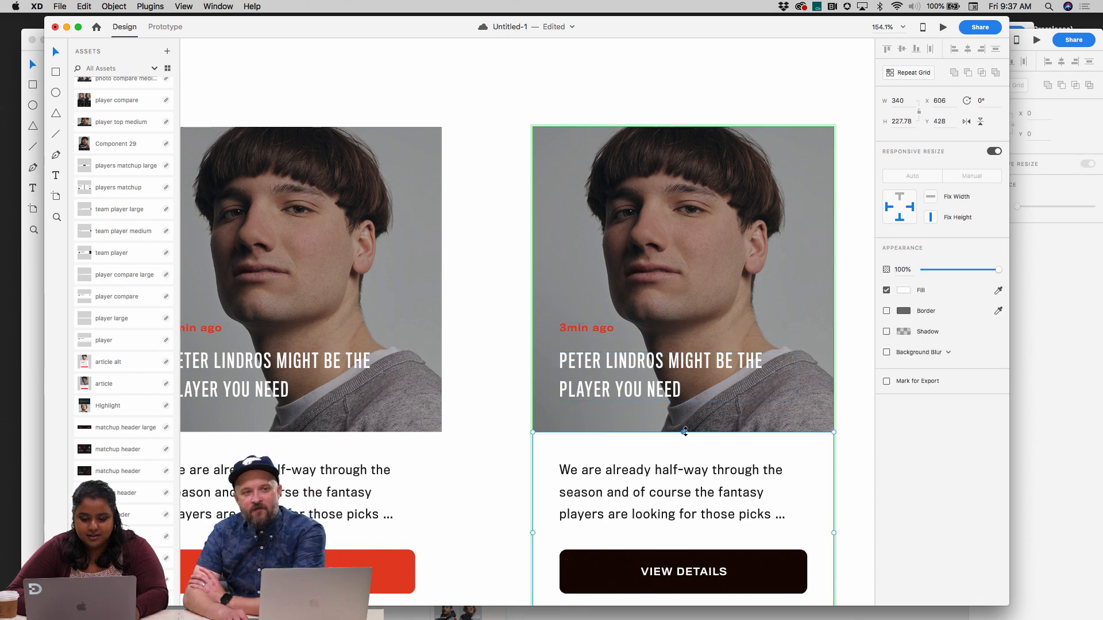
left_click_drag(686, 431, 695, 320)
Narrow the body text box in the duplicated card to 216 wide and extend it upward to 99 high
left_click(671, 500)
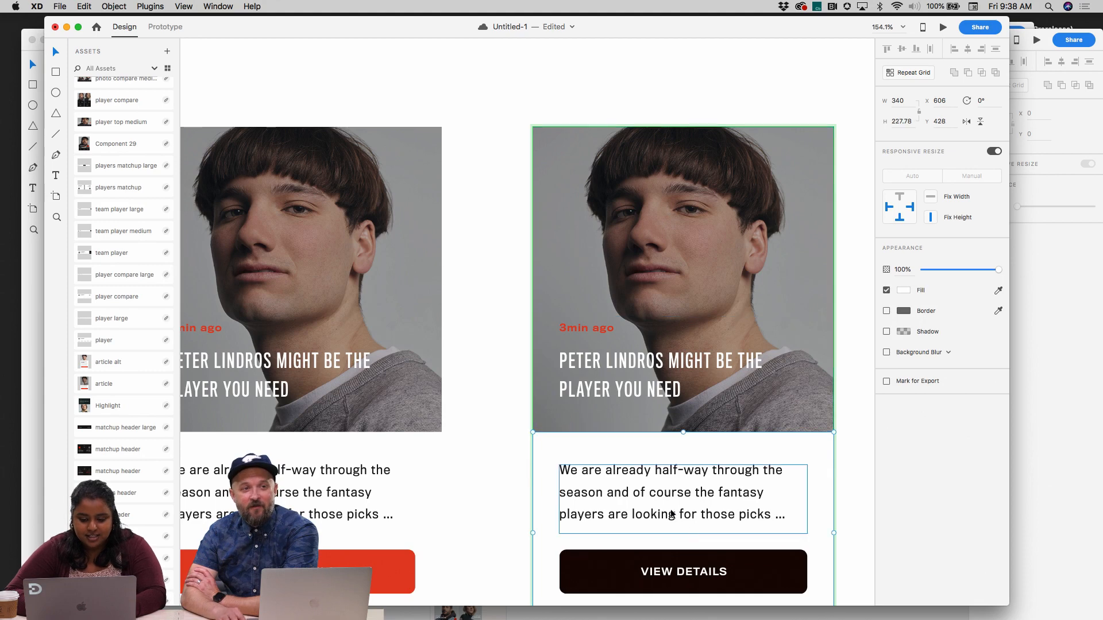
left_click_drag(806, 500, 750, 499)
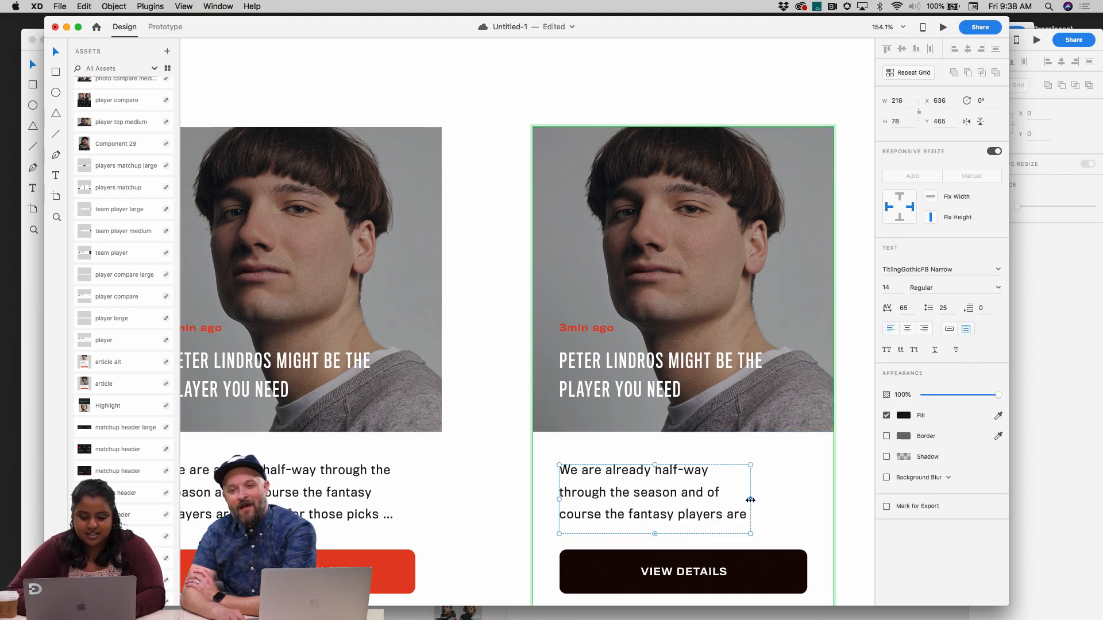
left_click_drag(655, 464, 656, 447)
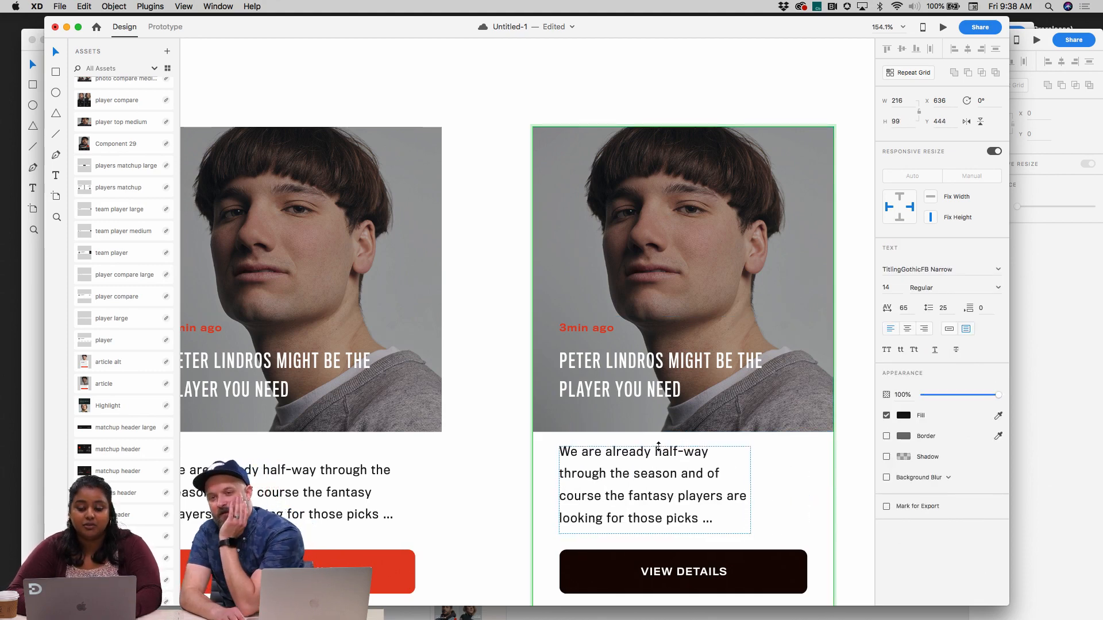
Narrow the duplicate's "View Details" button to 216 wide and move it down together with the body text, placing the text at Y 458
scroll(742, 501, "down", 5)
scroll(742, 501, "down", 2)
scroll(742, 501, "right", 1)
left_click(742, 501)
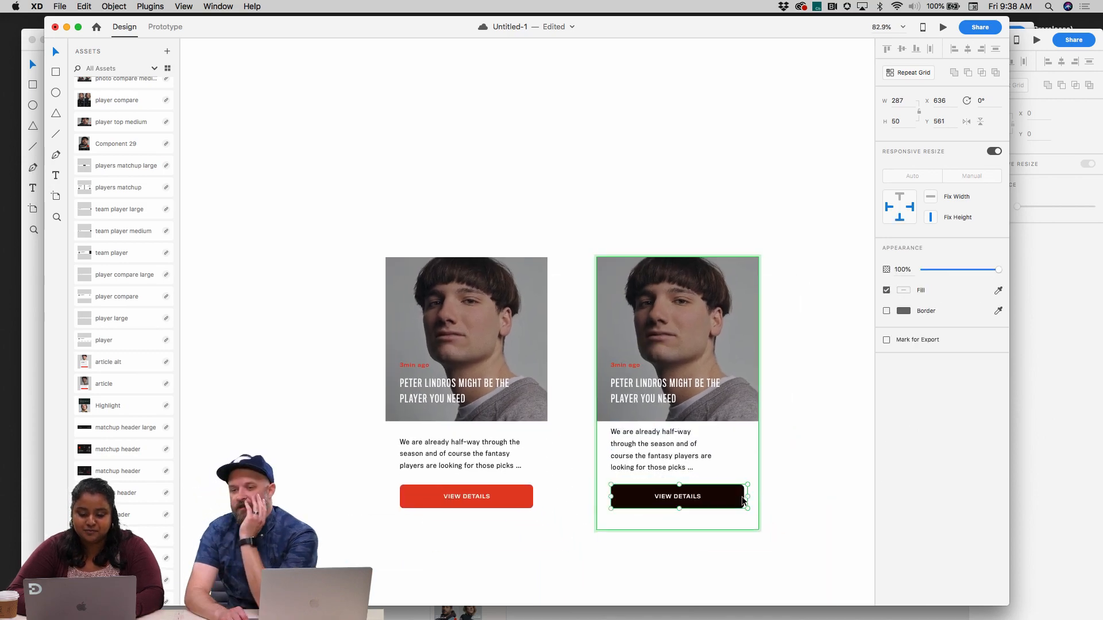
left_click_drag(748, 499, 715, 497)
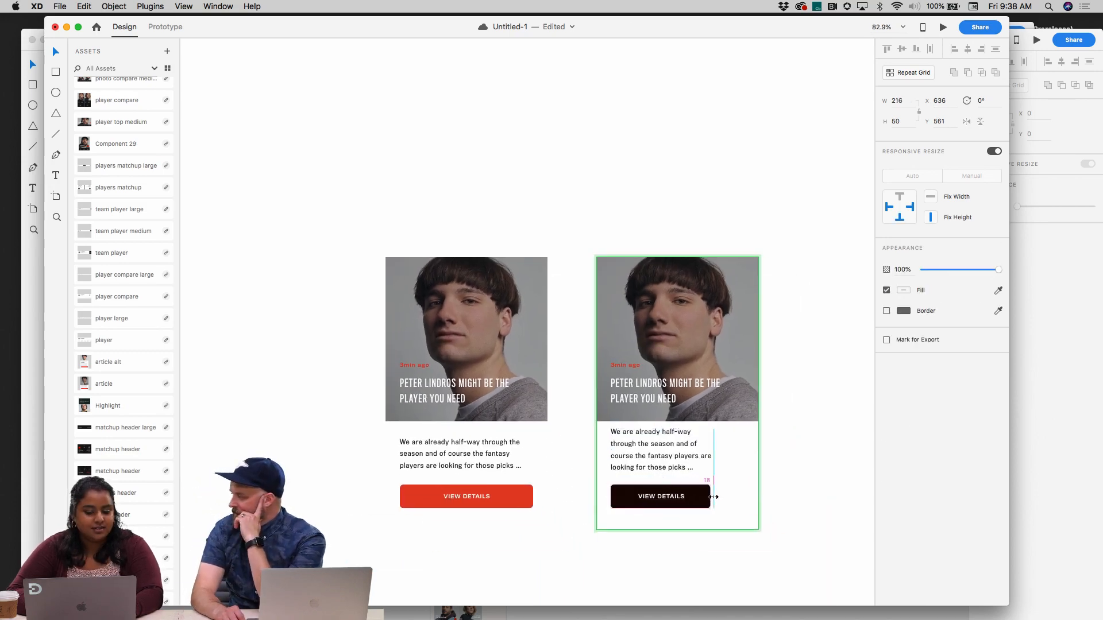
left_click(649, 451, "shift")
left_click_drag(650, 451, 649, 457)
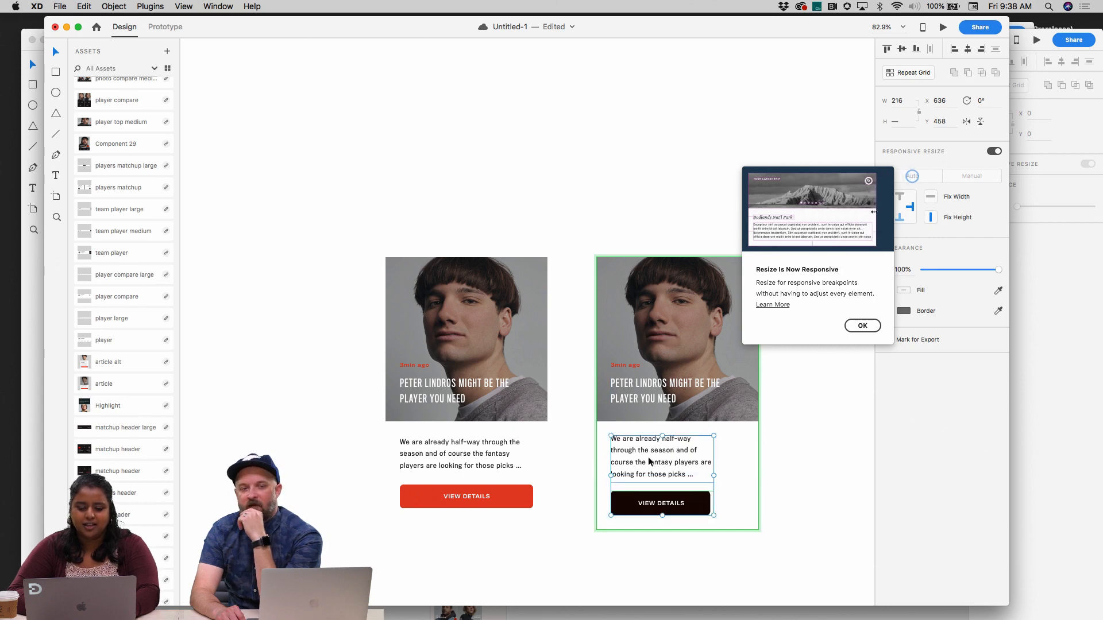
left_click(810, 456)
left_click(659, 481)
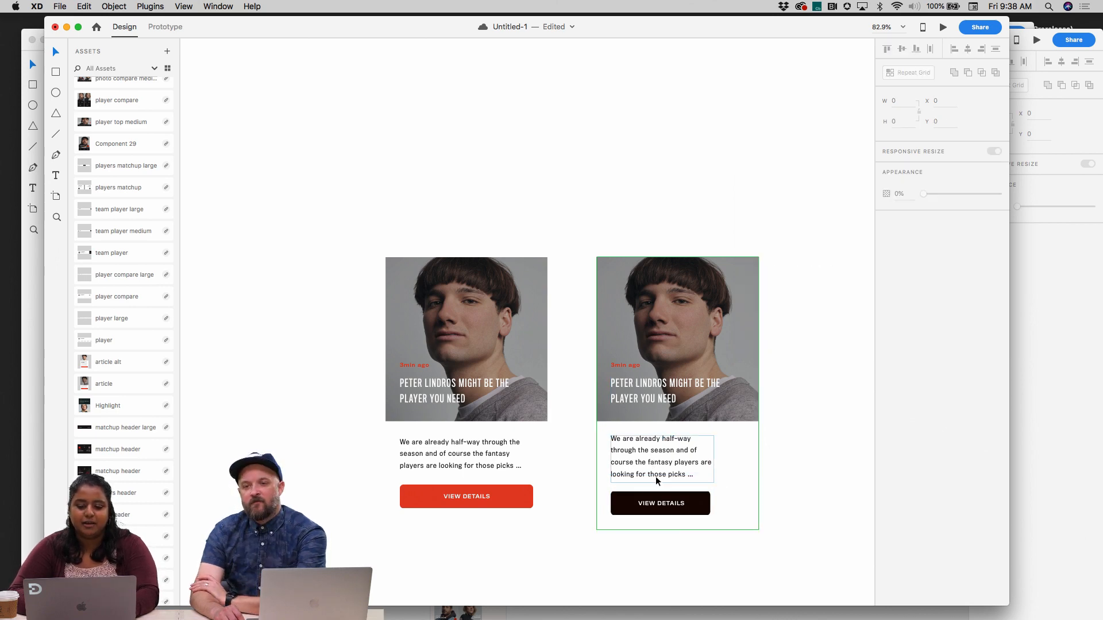
double_click(652, 508)
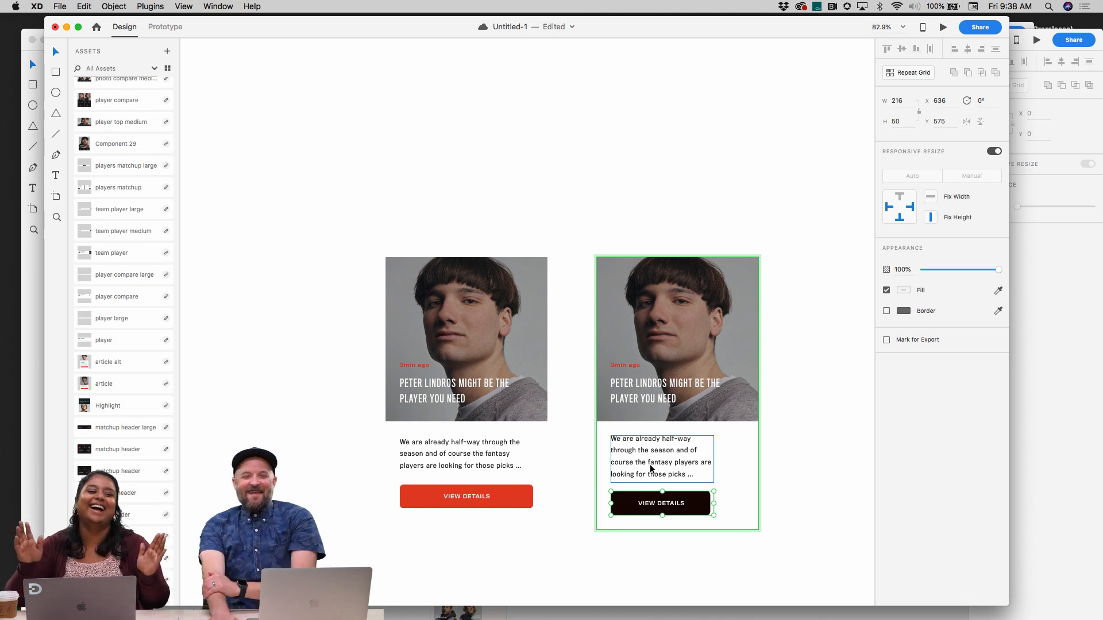
left_click(795, 364)
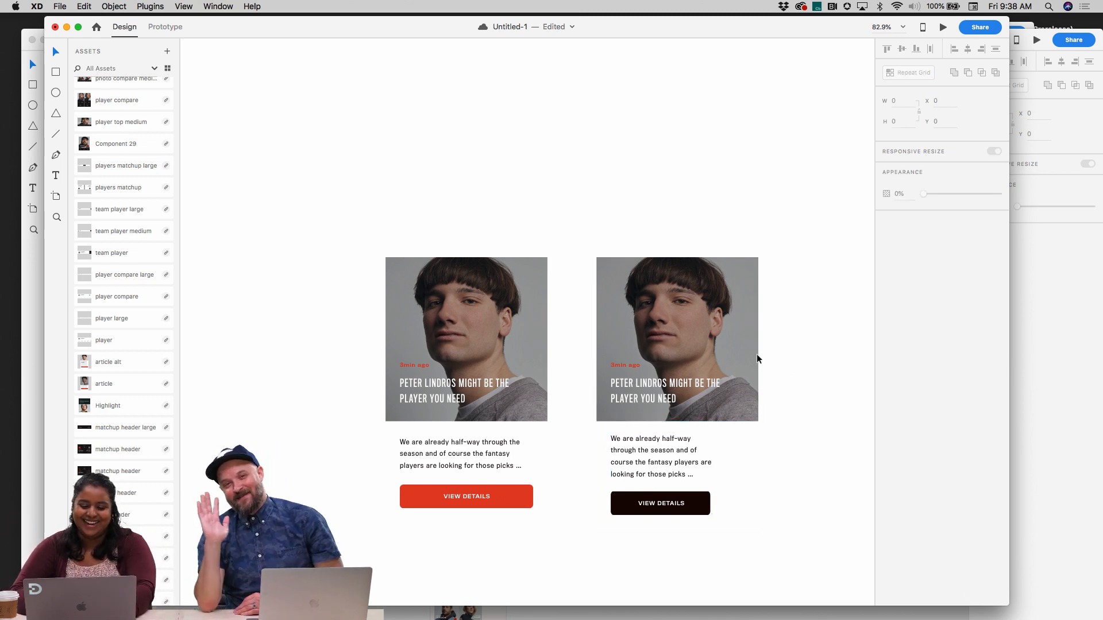
left_click(738, 352)
double_click(741, 375)
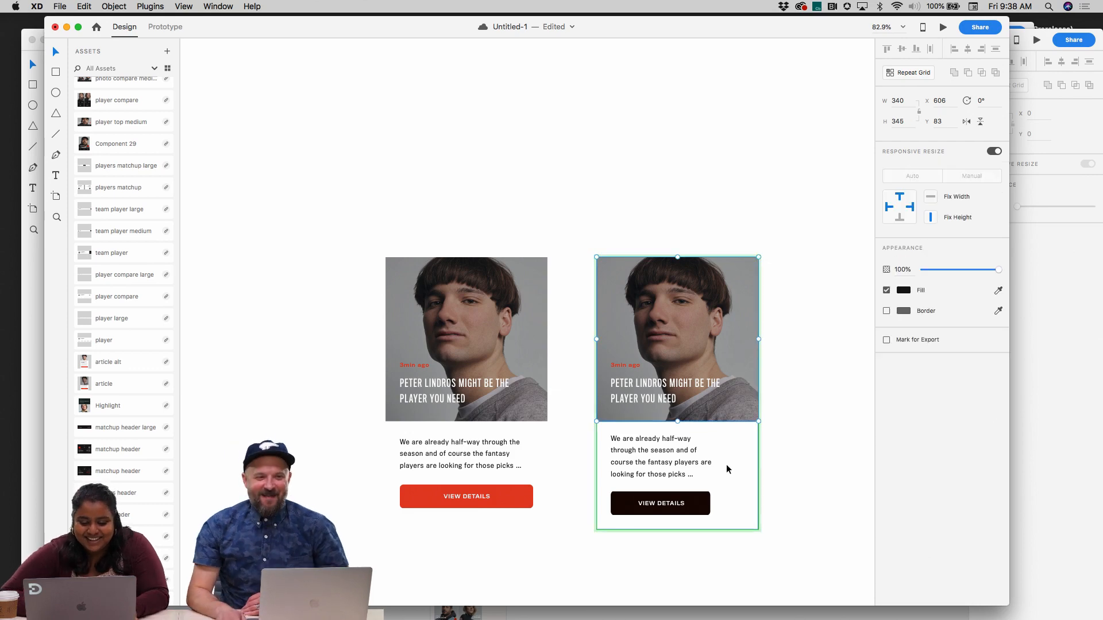
scroll(731, 464, "down", 3)
scroll(731, 464, "right", 3)
scroll(731, 465, "up", 1)
scroll(731, 464, "right", 1)
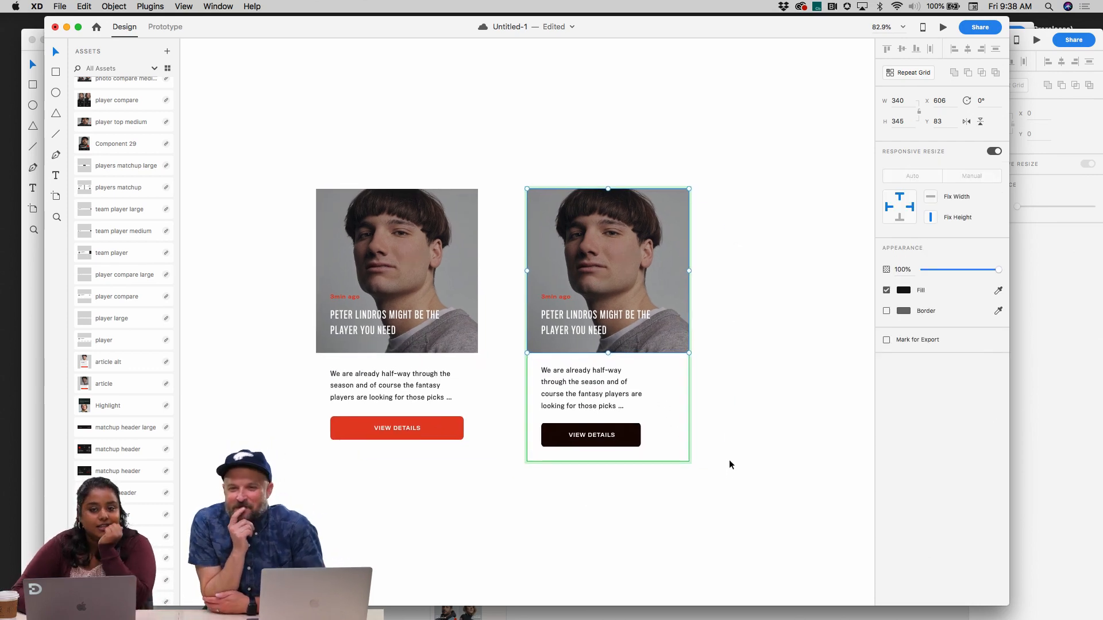
left_click(747, 402)
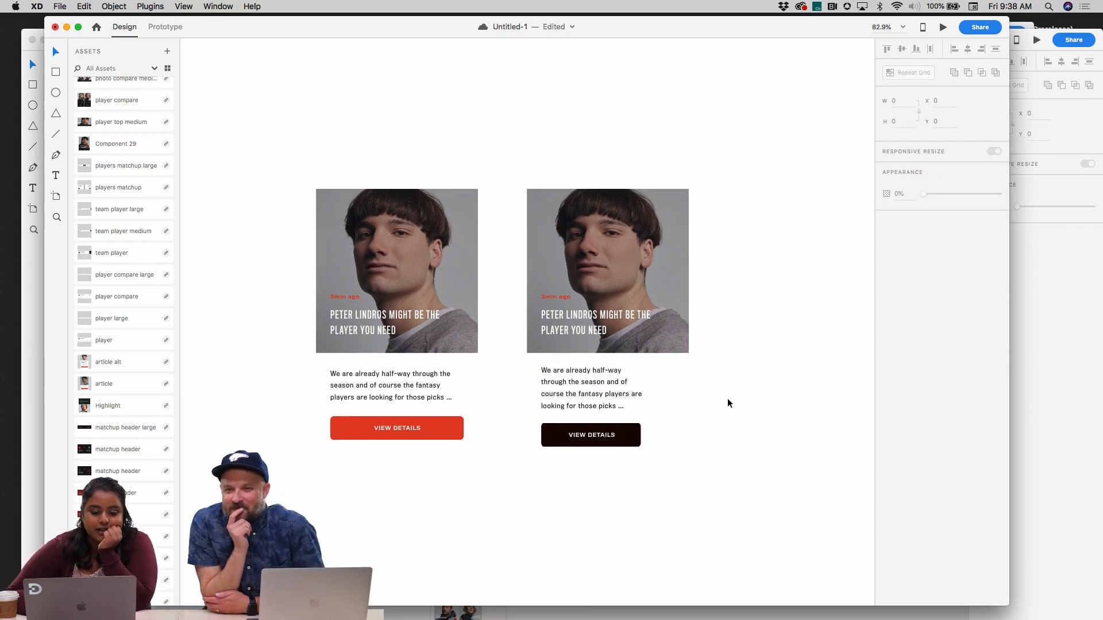
Open the master of the original article card for editing in its source document
left_click(371, 287)
right_click(373, 284)
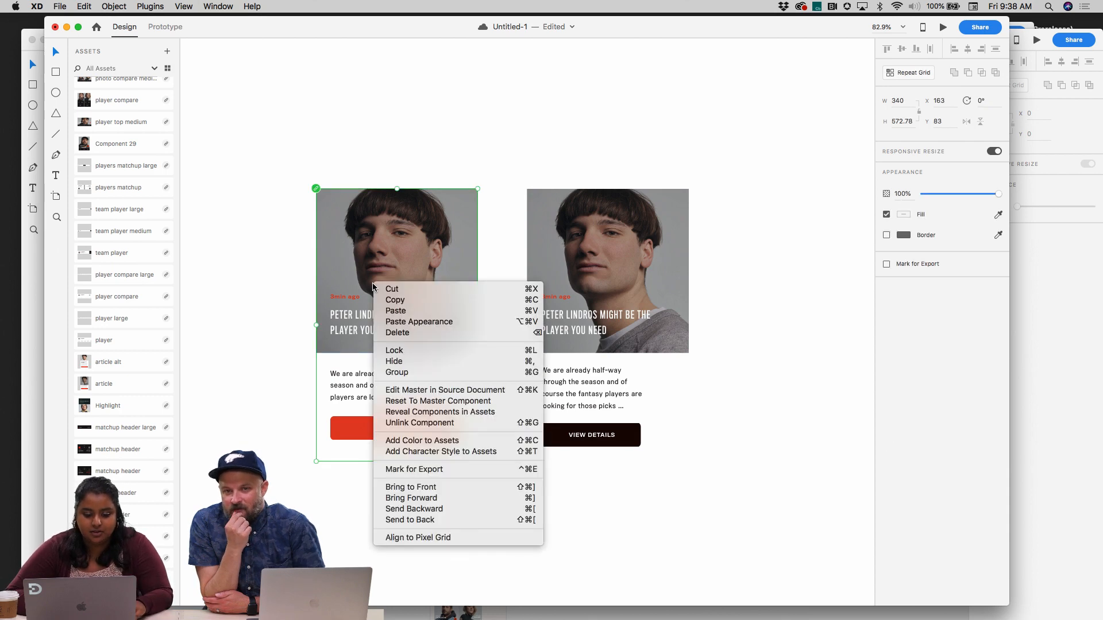
left_click(447, 392)
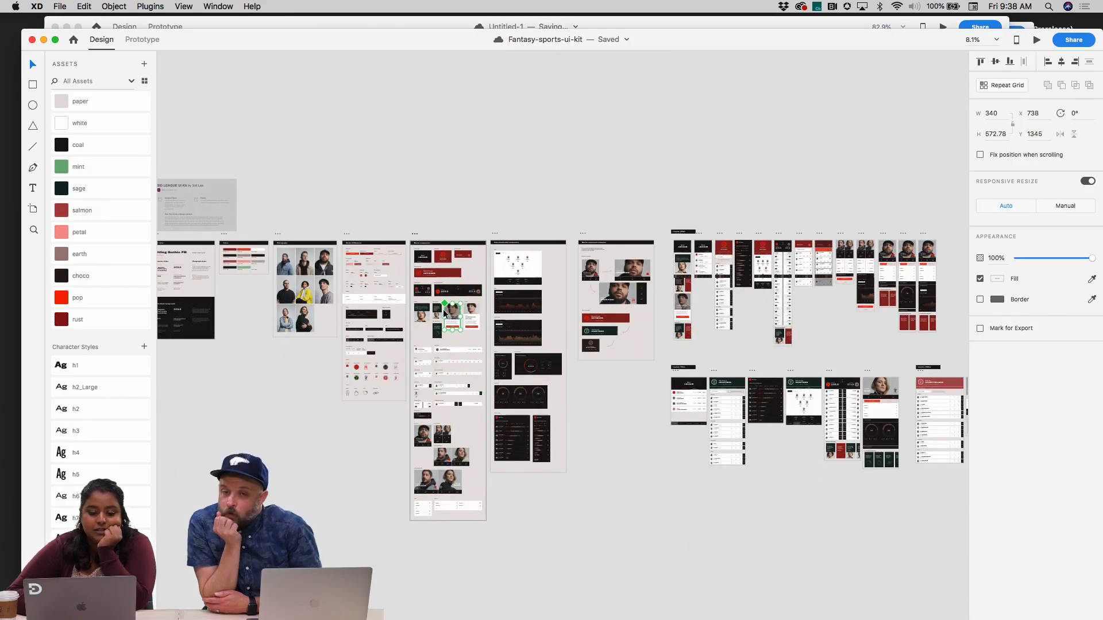
scroll(450, 316, "up", 10)
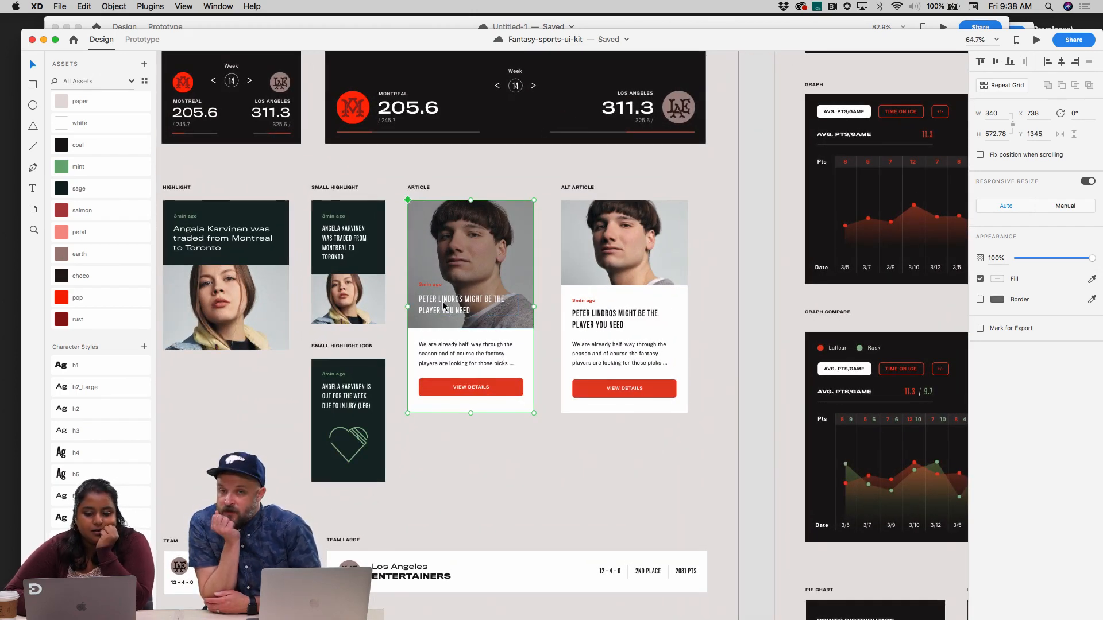
scroll(407, 206, "up", 5)
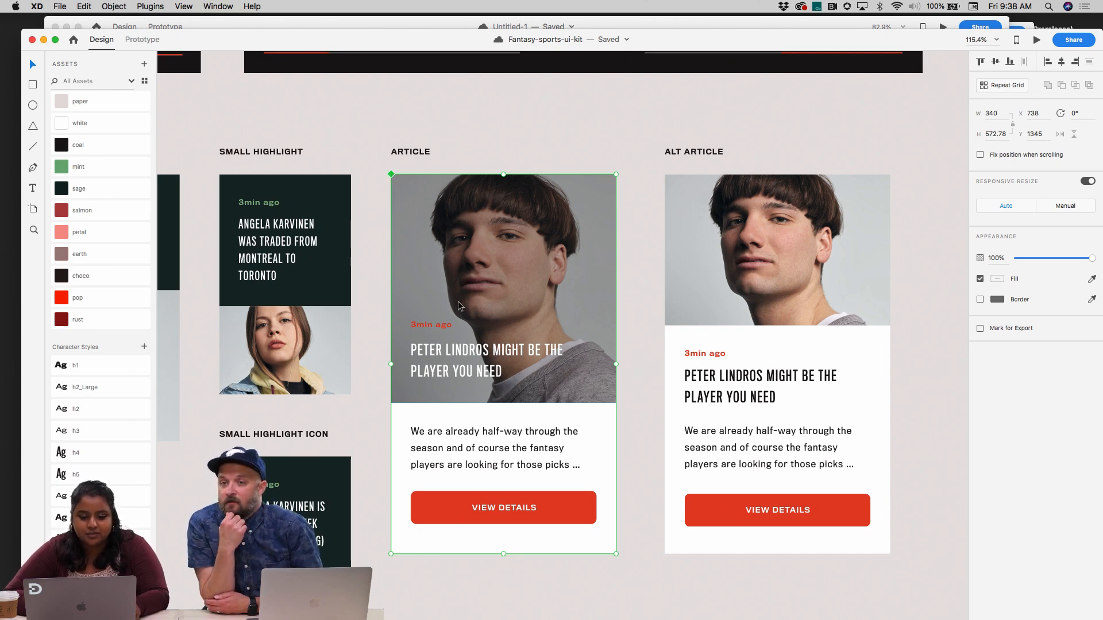
scroll(457, 301, "down", 2)
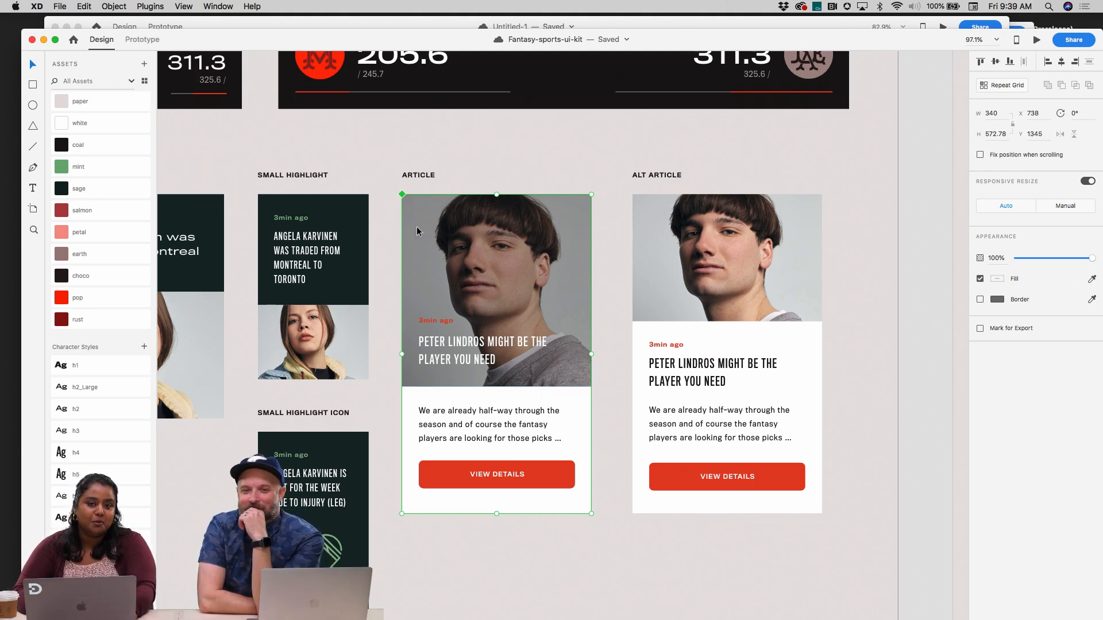
scroll(418, 232, "up", 3)
scroll(417, 232, "down", 3)
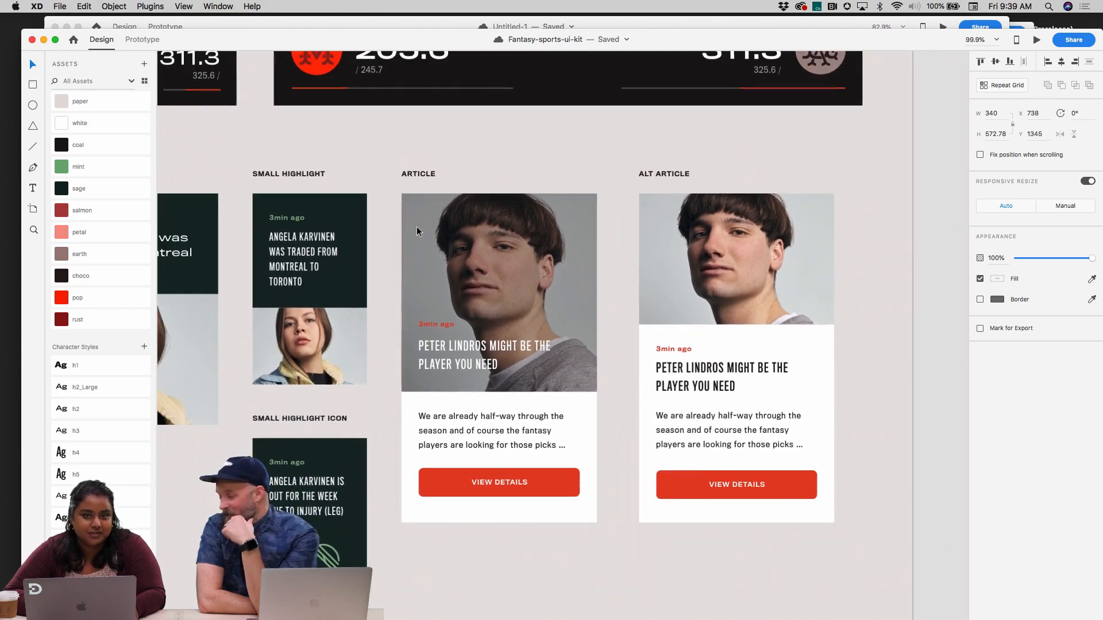
scroll(417, 231, "down", 1)
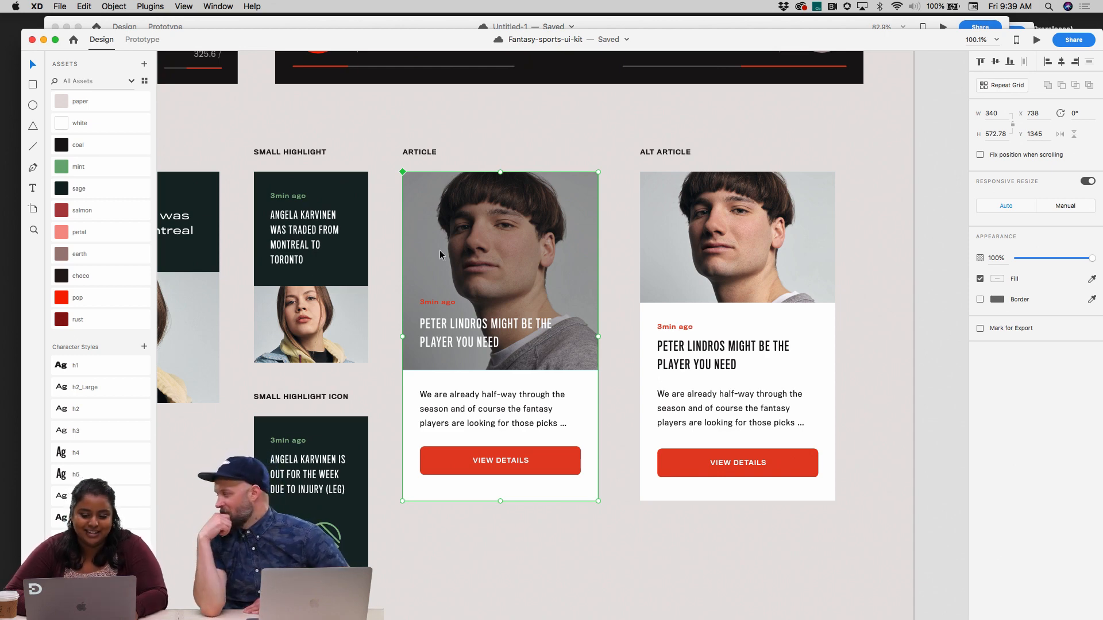
scroll(485, 325, "up", 3)
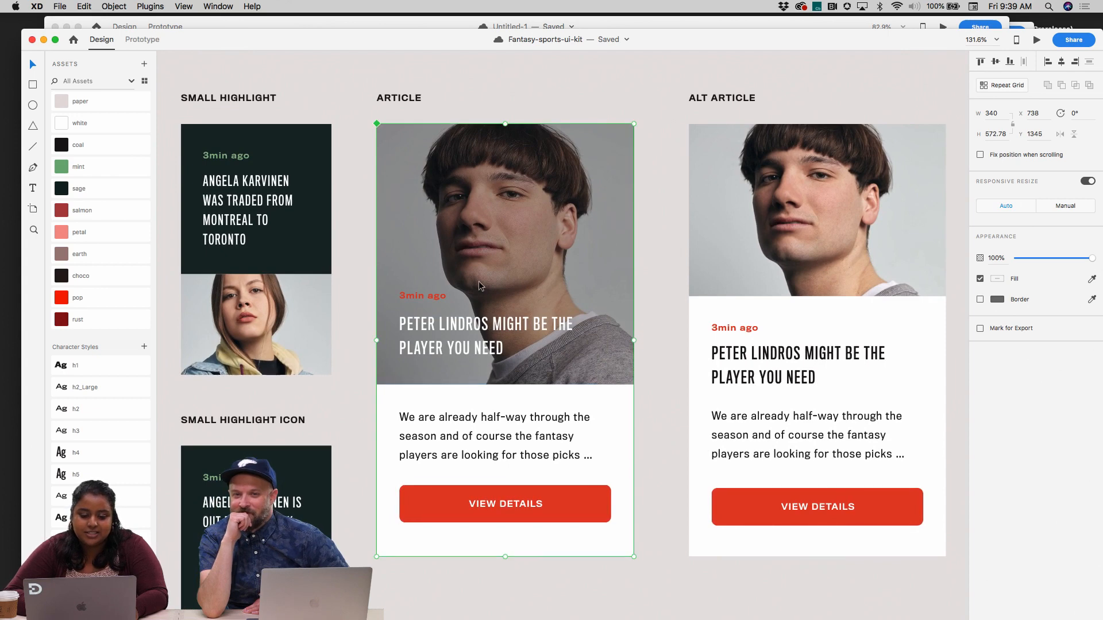
double_click(539, 198)
left_click(424, 296)
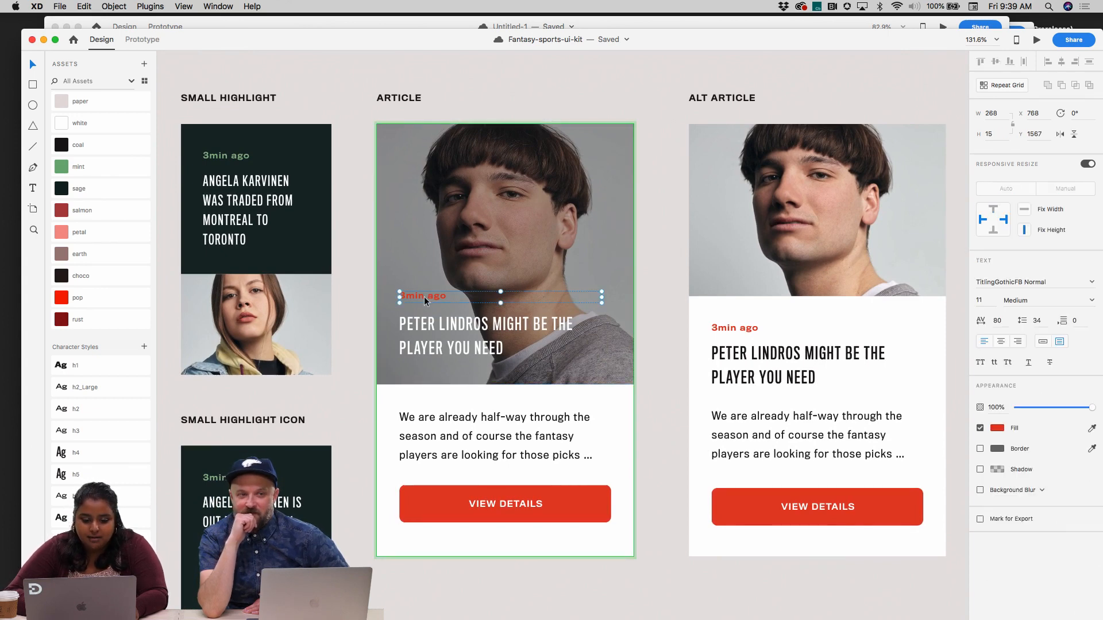
double_click(436, 296)
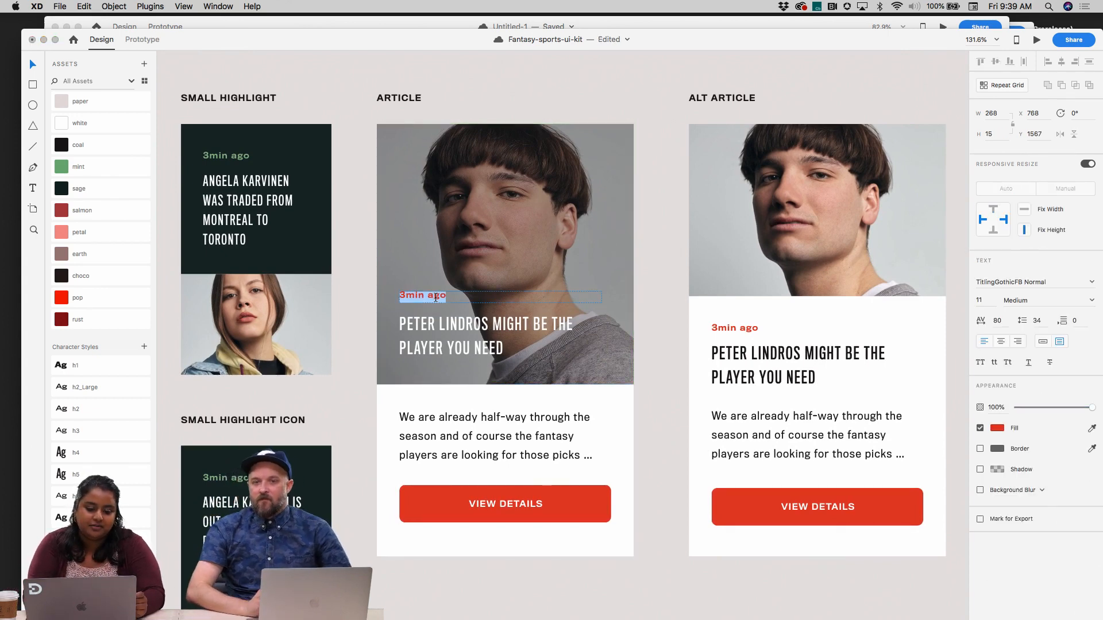
key("Escape")
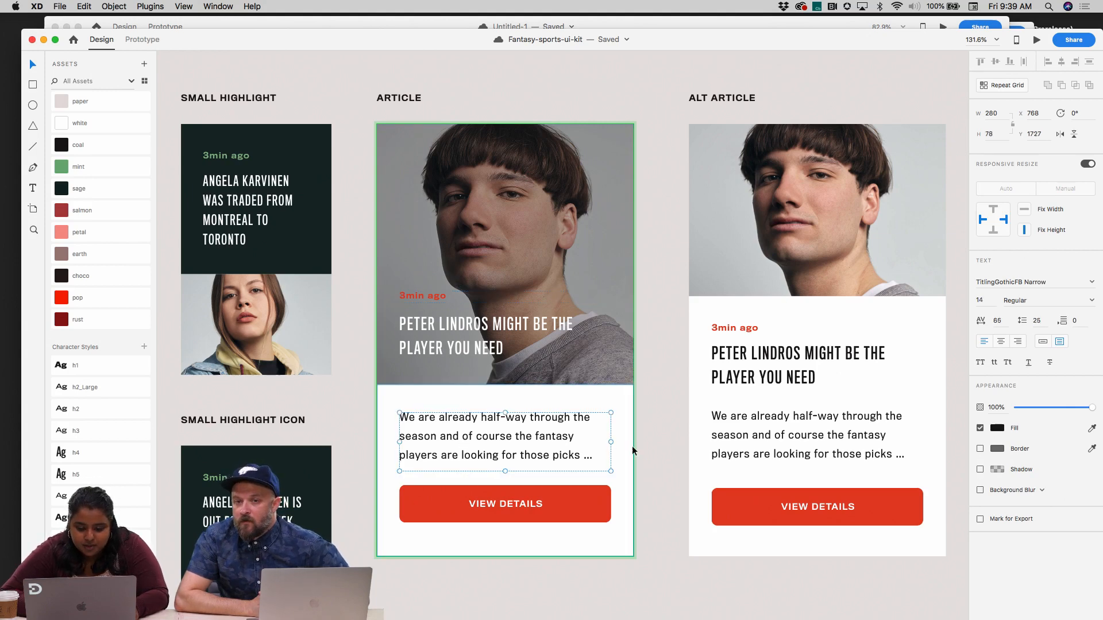
left_click(574, 505)
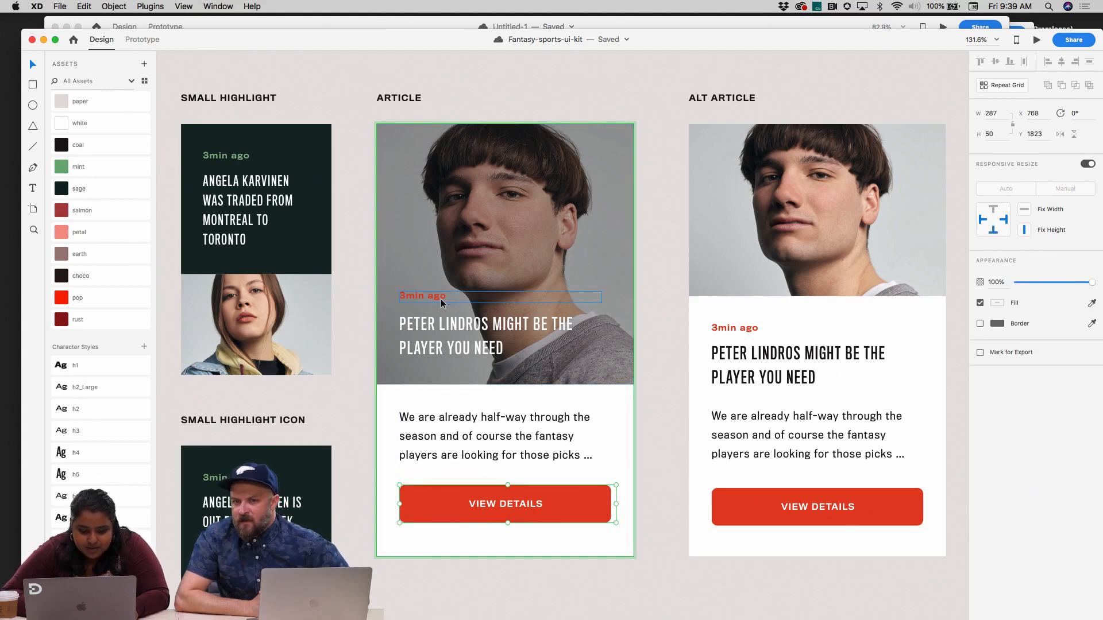
Change the headline font in the master article component to Snell Roundhand
left_click(490, 322)
left_click(1083, 284)
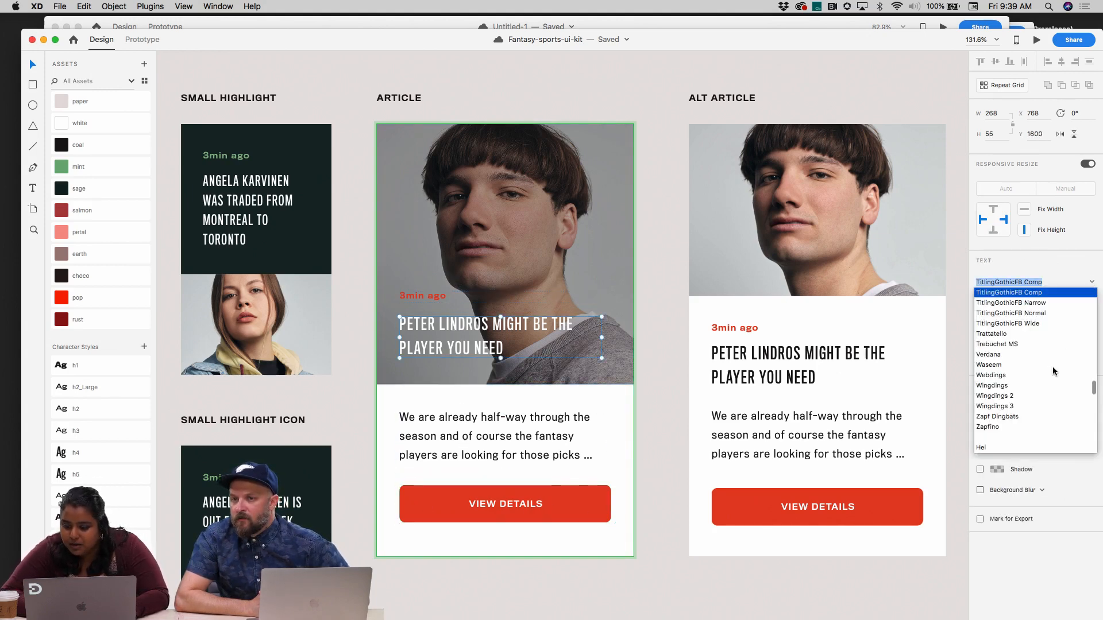
scroll(1039, 357, "up", 5)
scroll(1039, 357, "up", 5)
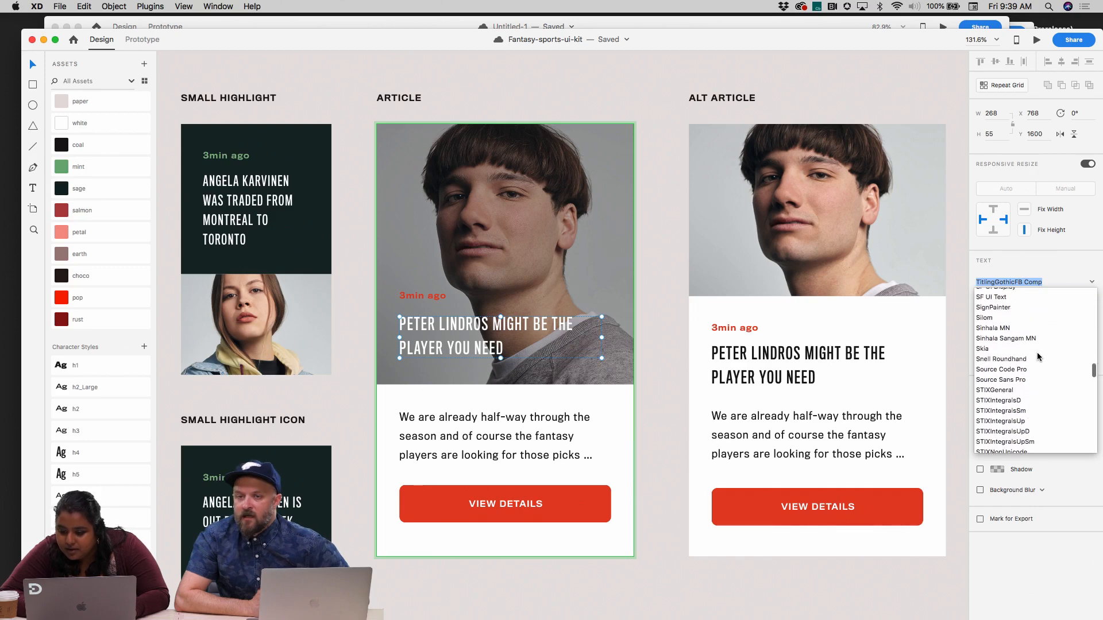
left_click(1027, 371)
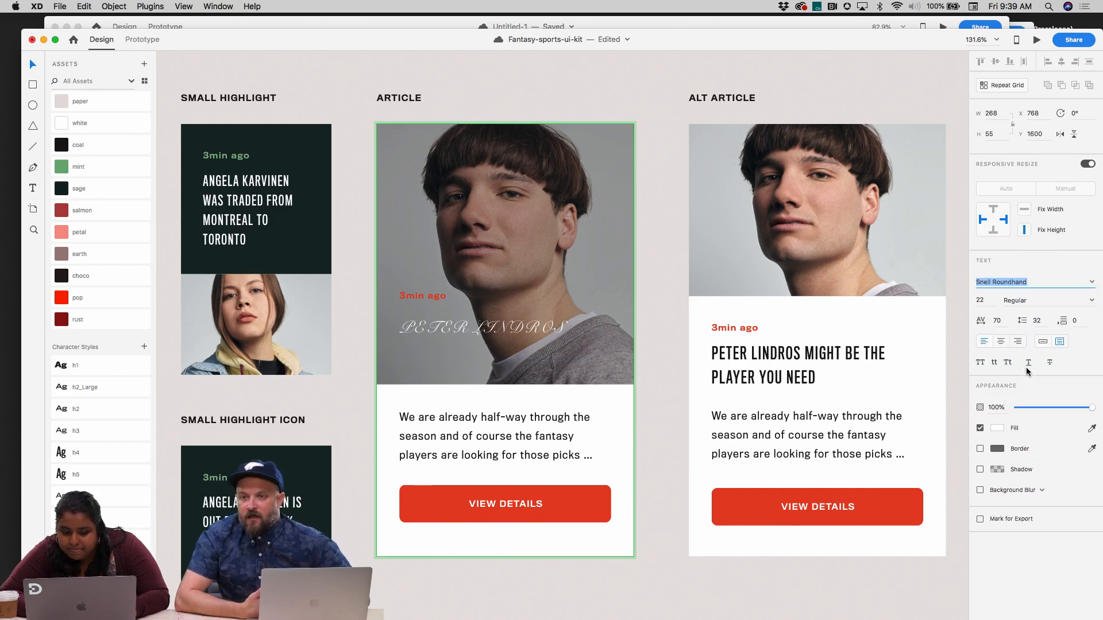
Set the master article headline's font to Roboto
left_click(1092, 283)
scroll(1047, 332, "up", 5)
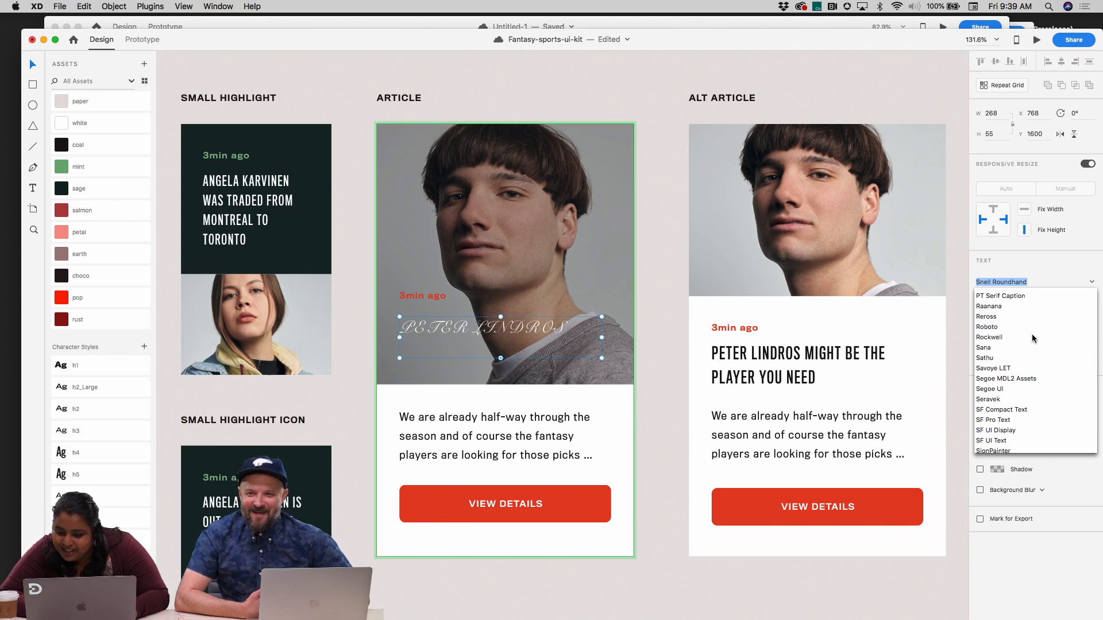
left_click(1030, 327)
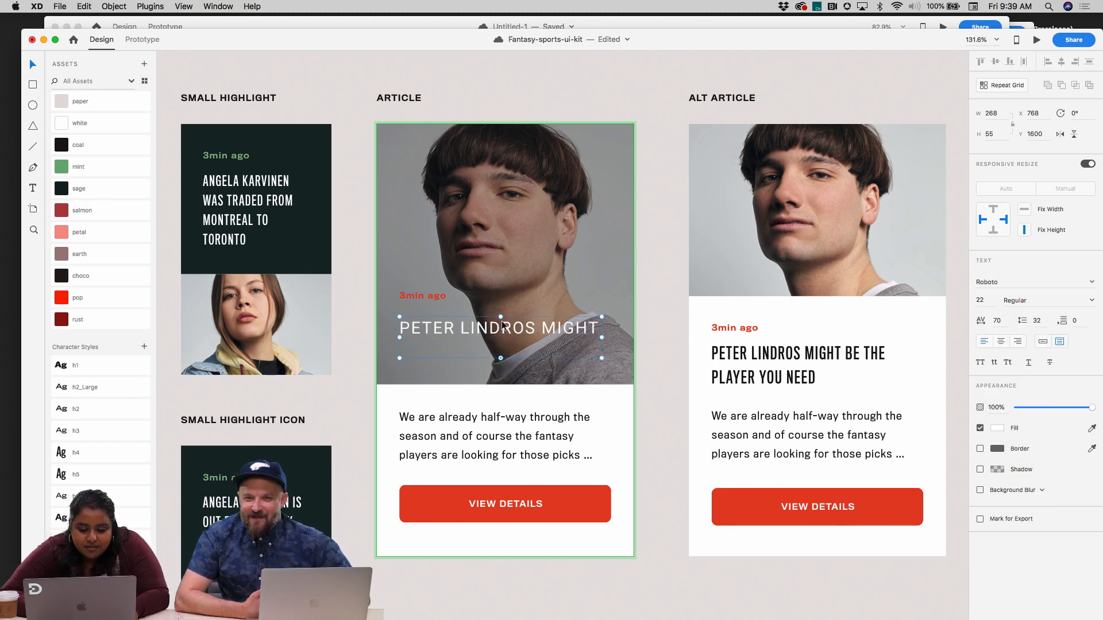
Extend the master headline's text box to 113 high and move it up with the "3min ago" label, placing the headline at Y 1551
left_click_drag(501, 358, 501, 401)
left_click(424, 297, "shift")
left_click_drag(424, 297, 425, 260)
left_click(636, 300)
left_click(550, 300)
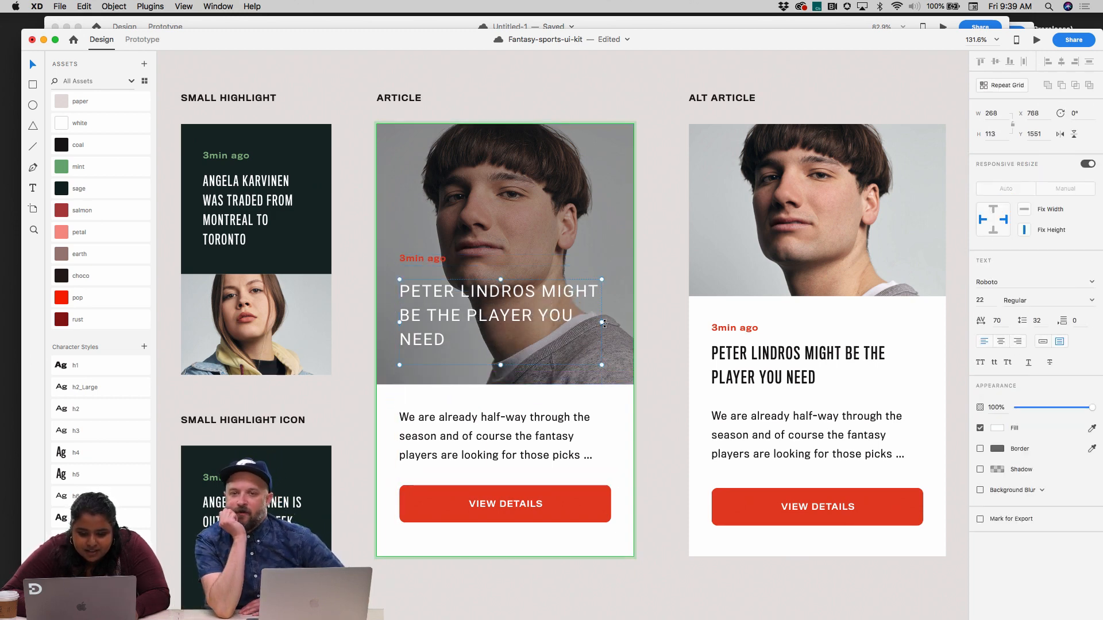
Narrow the master headline's text box to 253 wide and set its font weight to Bold
left_click_drag(605, 324, 591, 322)
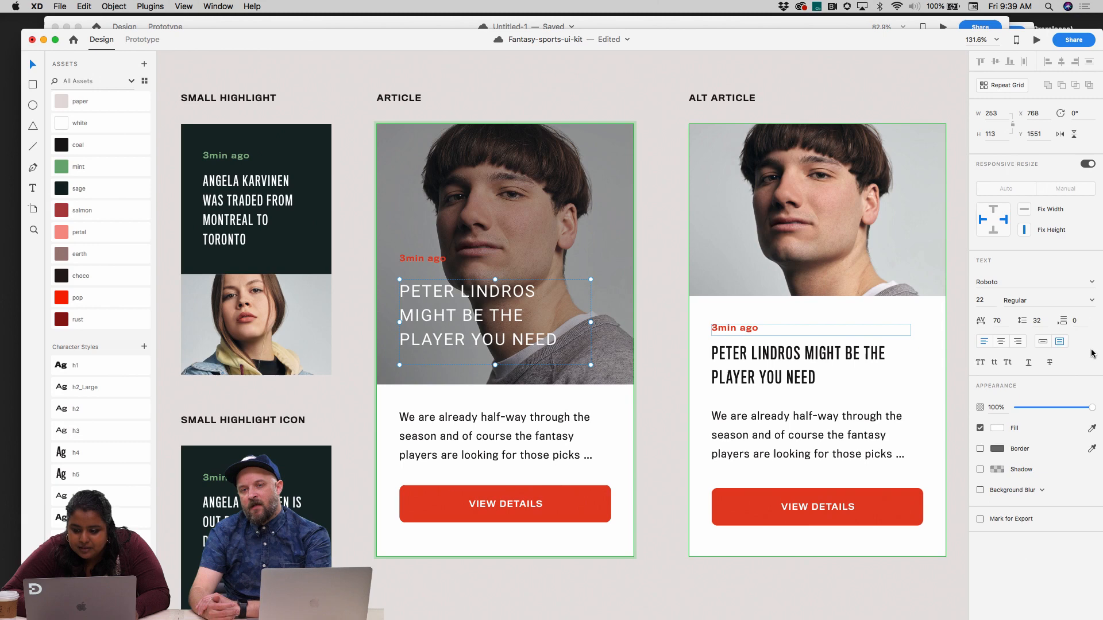
left_click(1093, 305)
left_click(1063, 338)
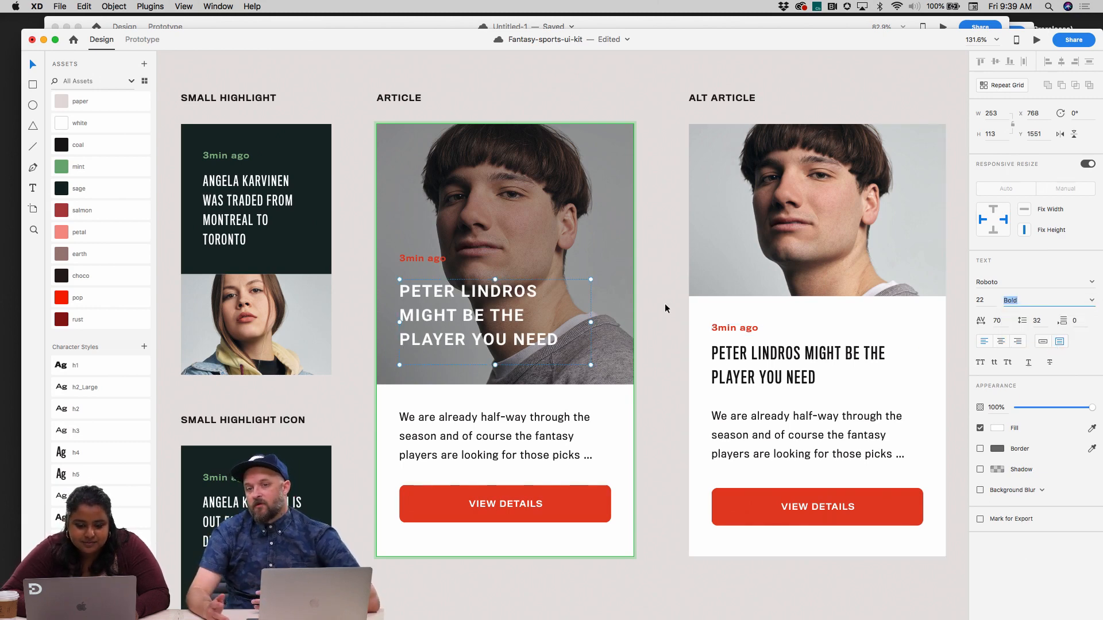
Set the line spacing of the master article's headline to 28
left_click(1027, 323)
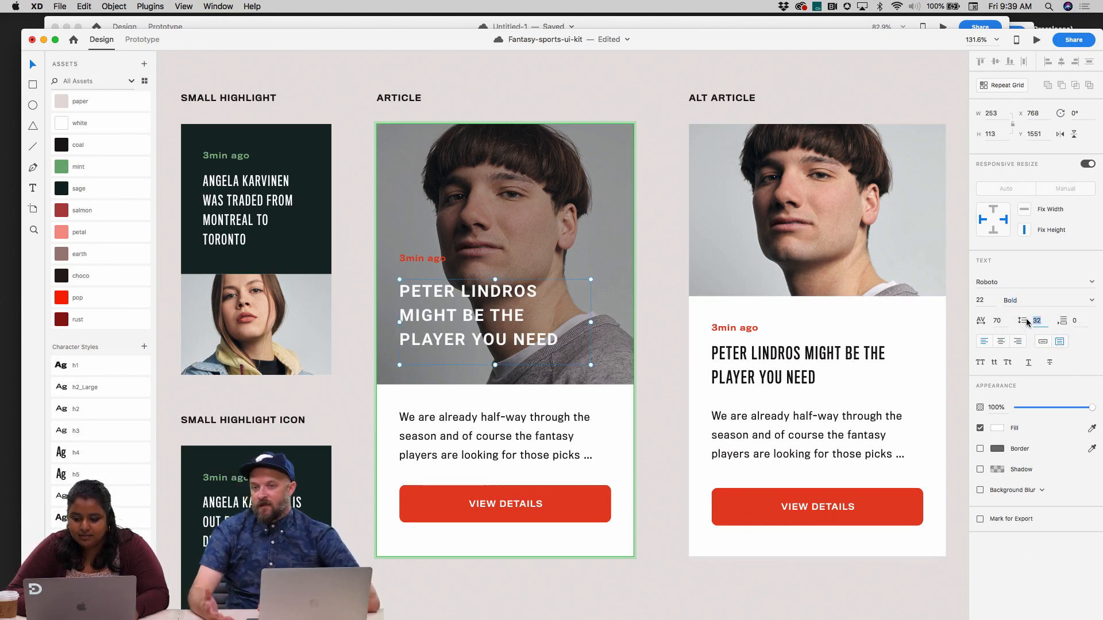
type("28")
key("Return")
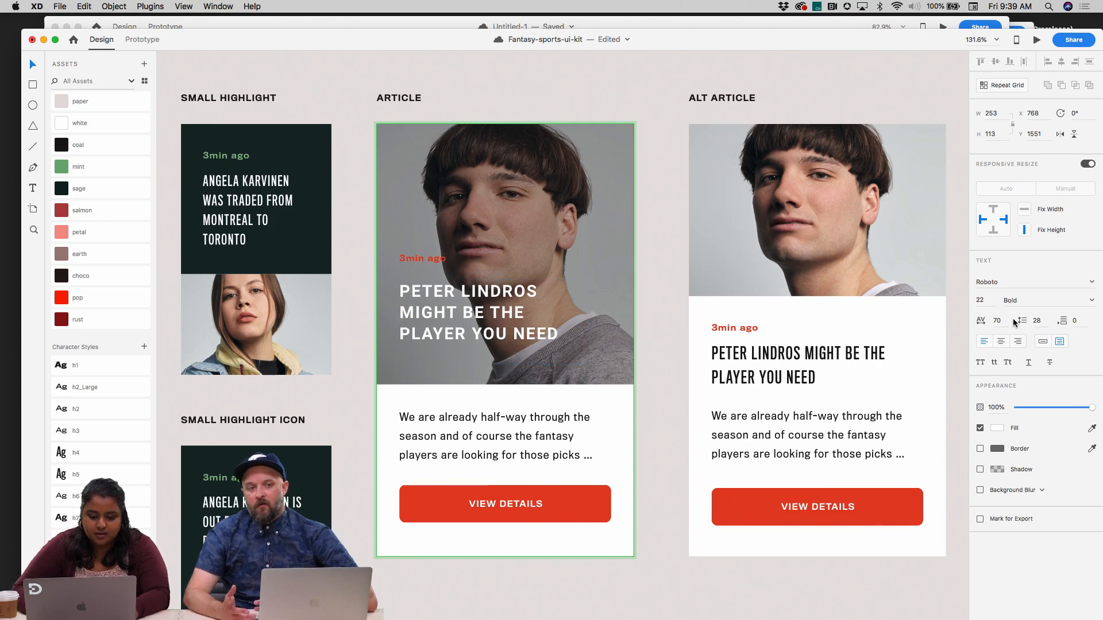
Move the master article's headline and "3min ago" label down together, placing the headline at Y 1572
left_click(427, 291)
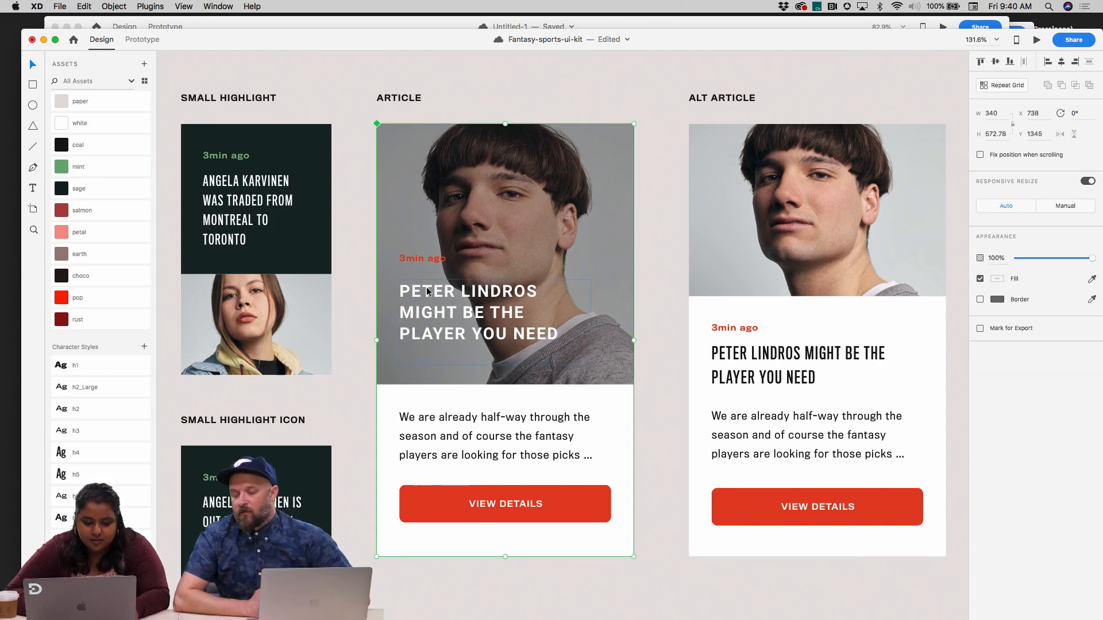
double_click(427, 291)
left_click(430, 257, "shift")
left_click_drag(431, 257, 430, 279)
Change the master article headline's fill color to the near-black #170101
double_click(470, 347)
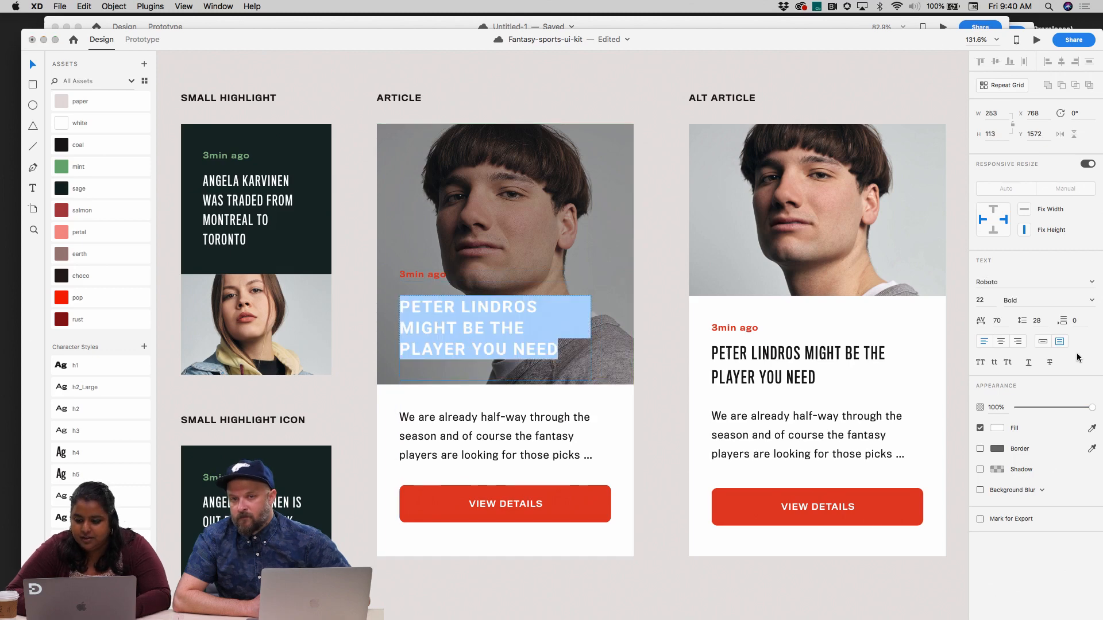
left_click(1000, 429)
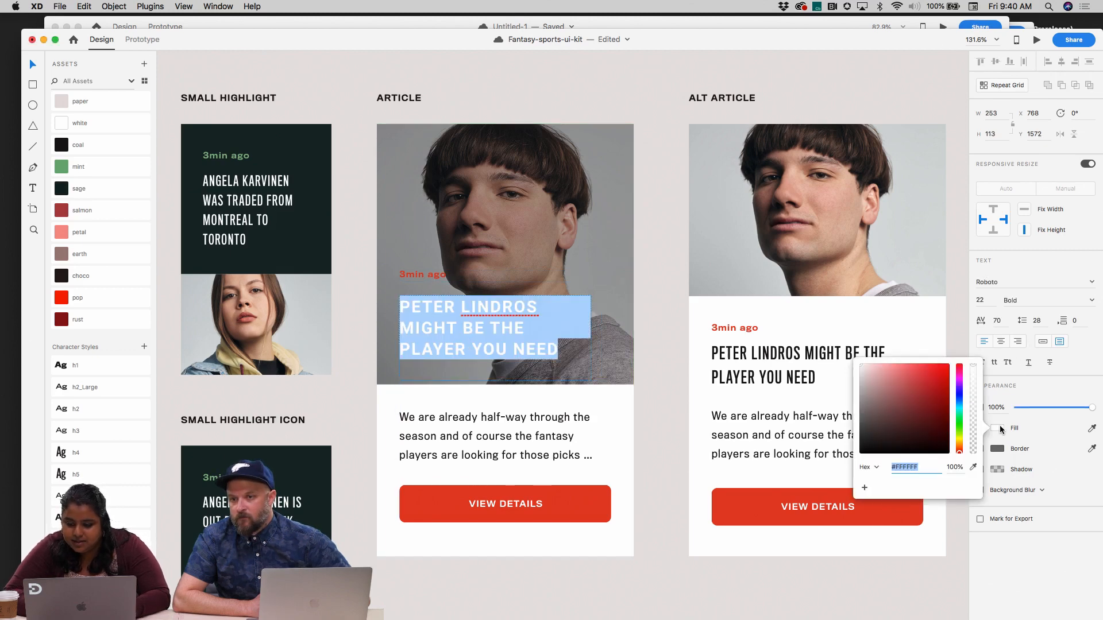
left_click(944, 451)
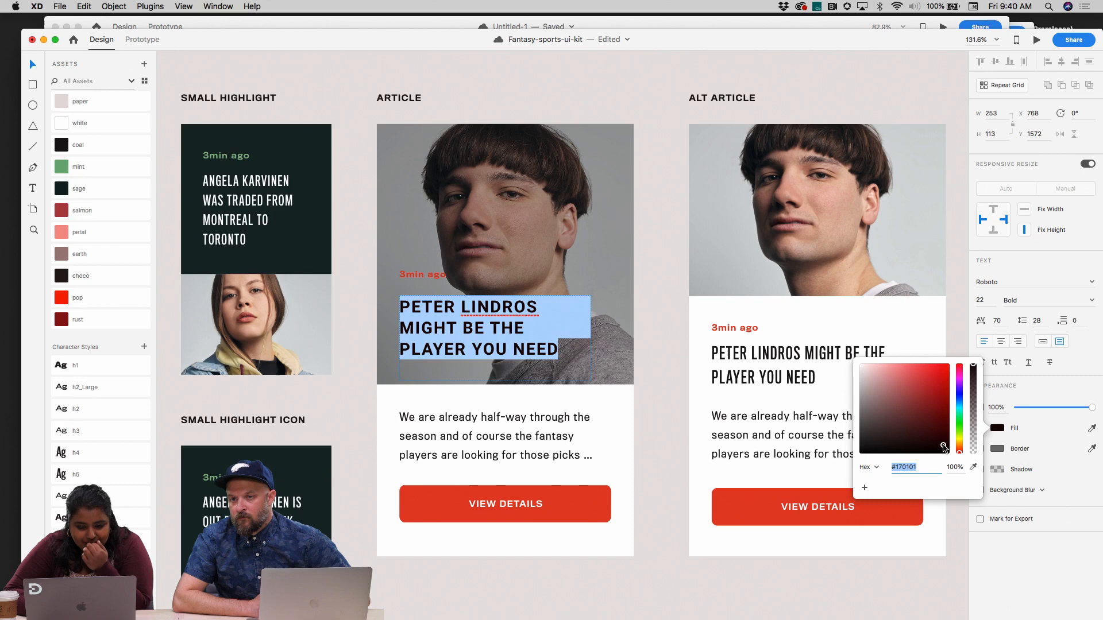
left_click(669, 260)
left_click(669, 260)
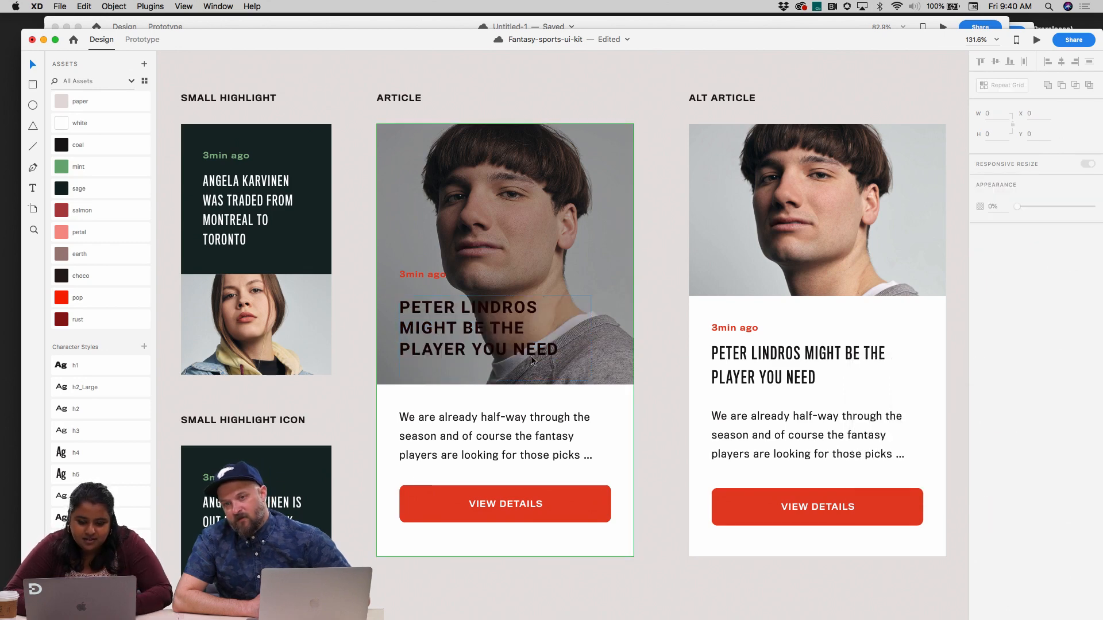
double_click(511, 347)
left_click(658, 230)
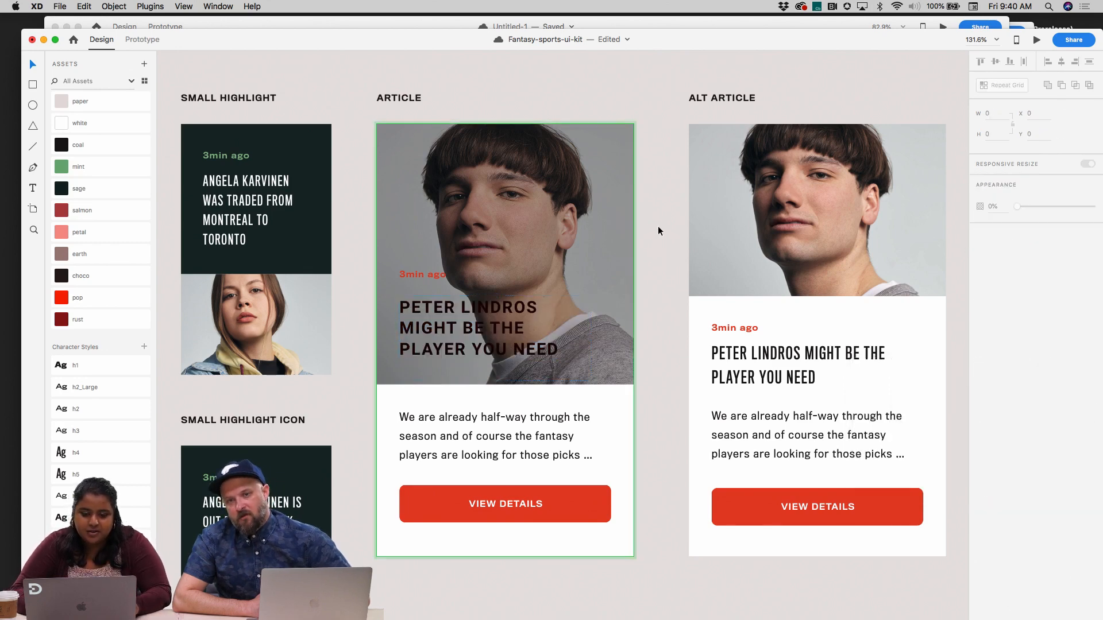
Change the font of the master article's body paragraph to Lato
double_click(527, 431)
double_click(527, 429)
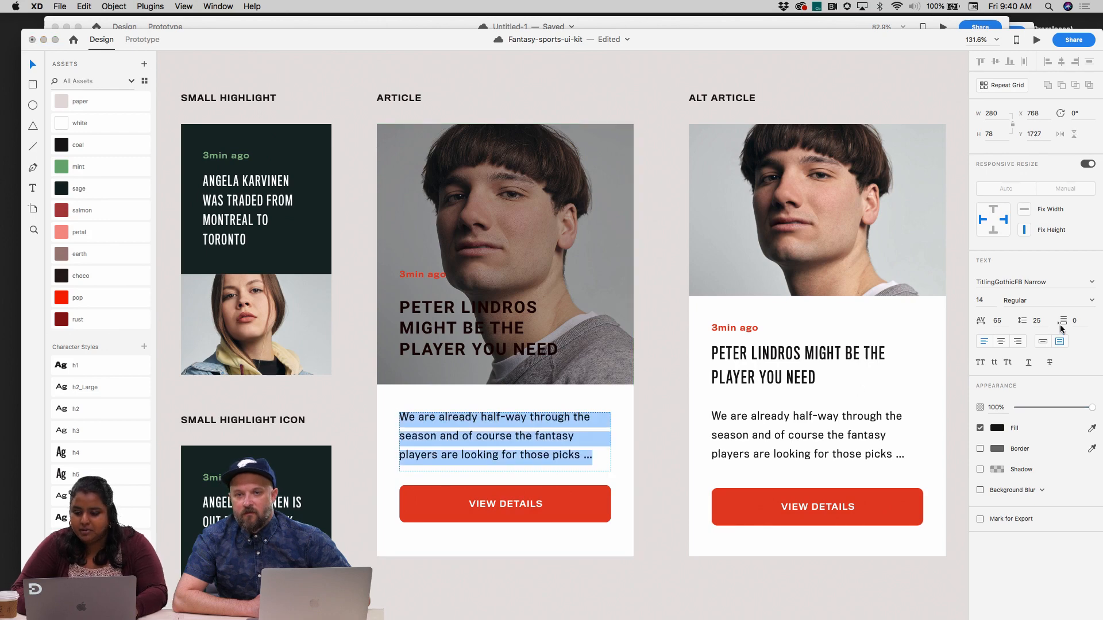
left_click(1091, 282)
scroll(1013, 364, "up", 10)
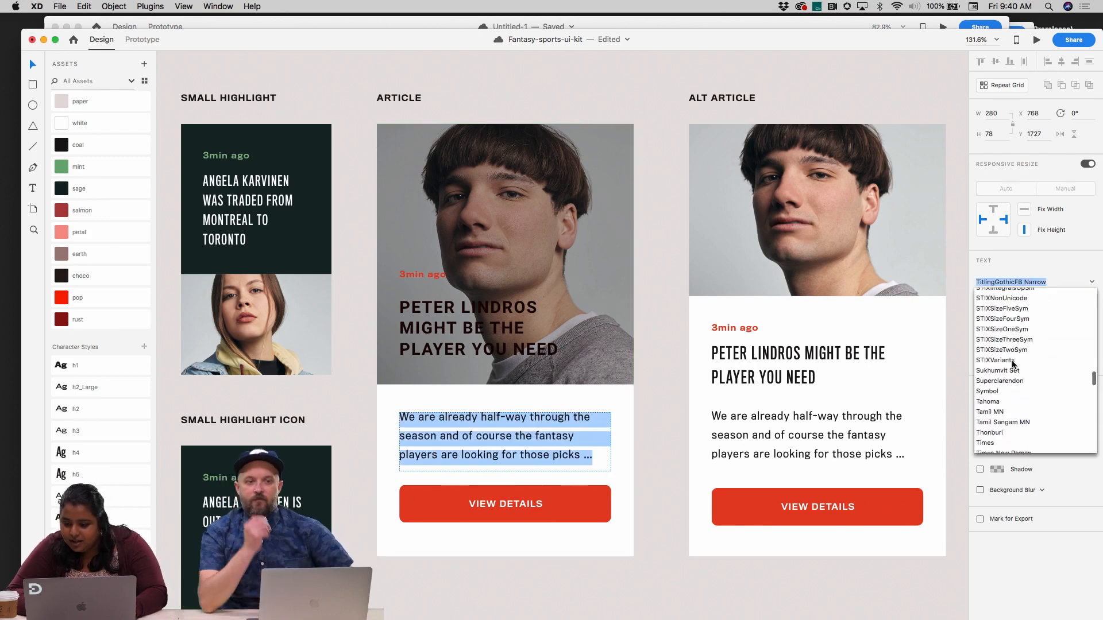
scroll(1014, 354, "up", 10)
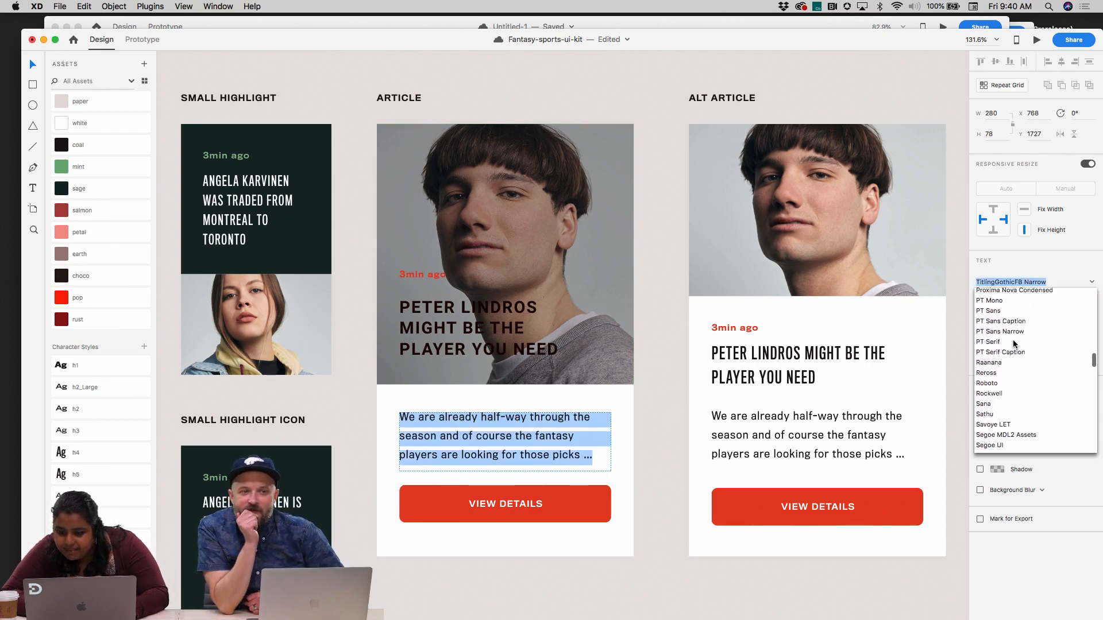
scroll(1013, 322, "up", 8)
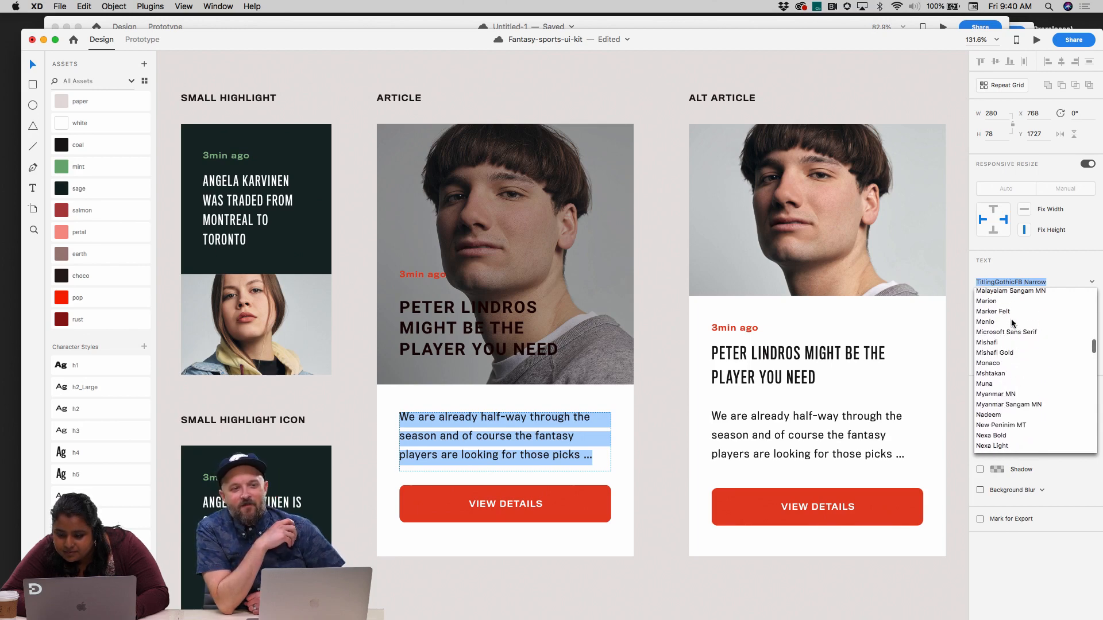
left_click(1005, 322)
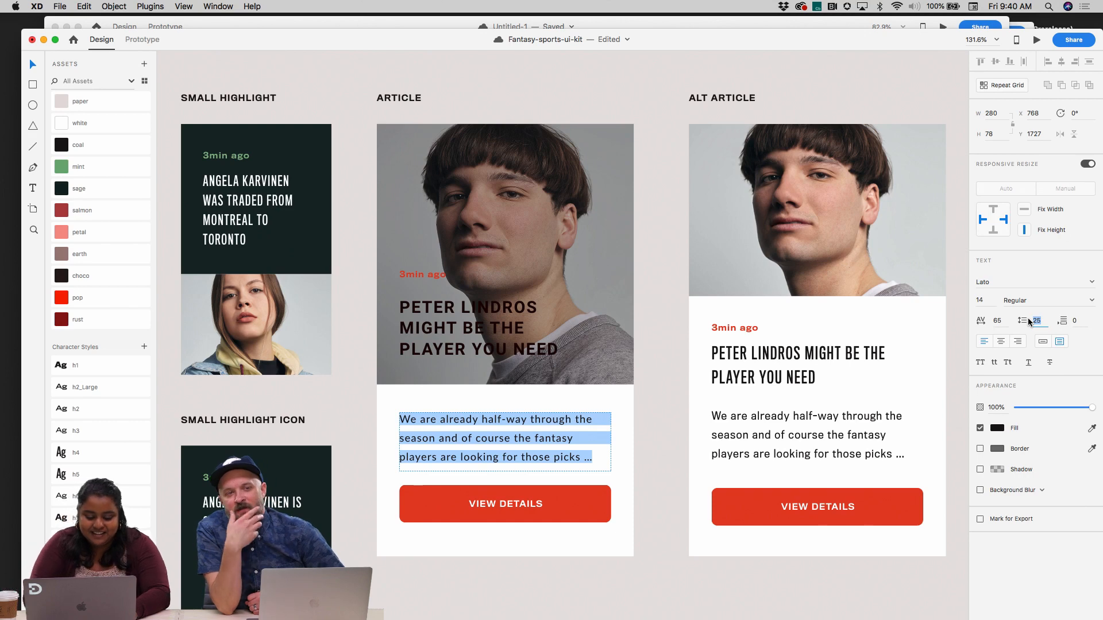
Set the line spacing of the master article's body paragraph to 22
type("18")
key("Return")
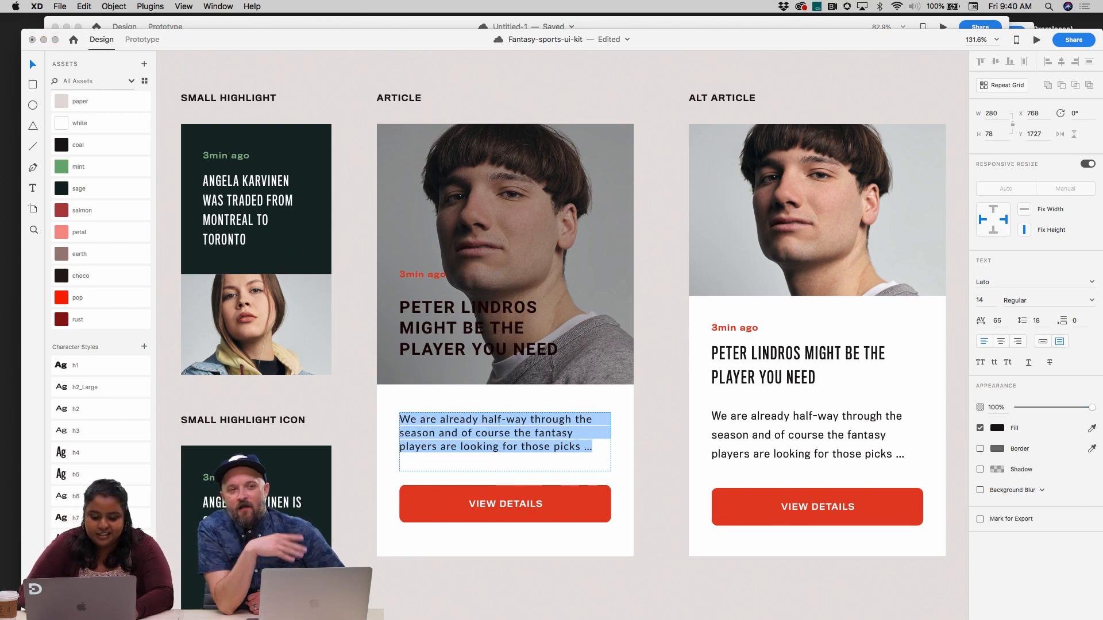
left_click(1037, 321)
type("22")
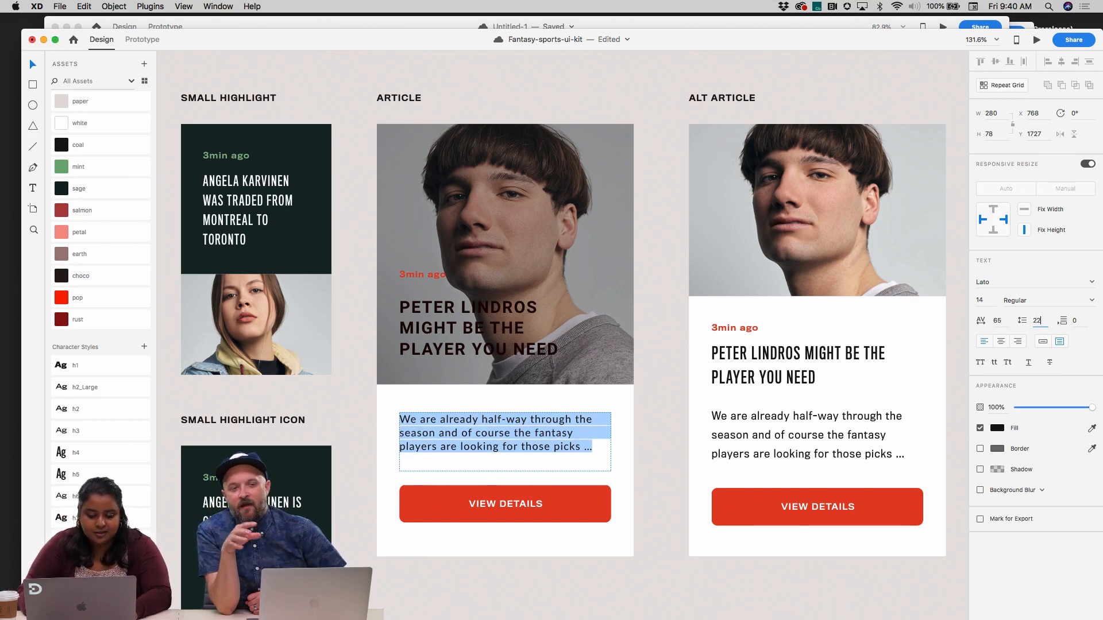
key("Return")
key("Escape")
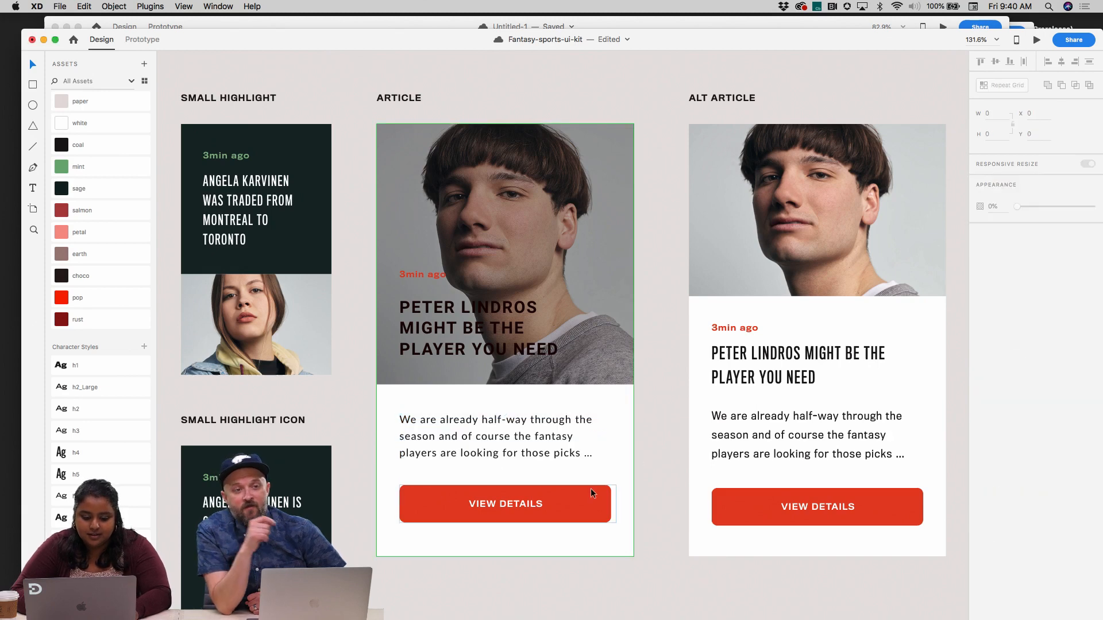
Try Segoe UI as the font for the master article's "View Details" button label, and undo the change
left_click(589, 495)
double_click(593, 502)
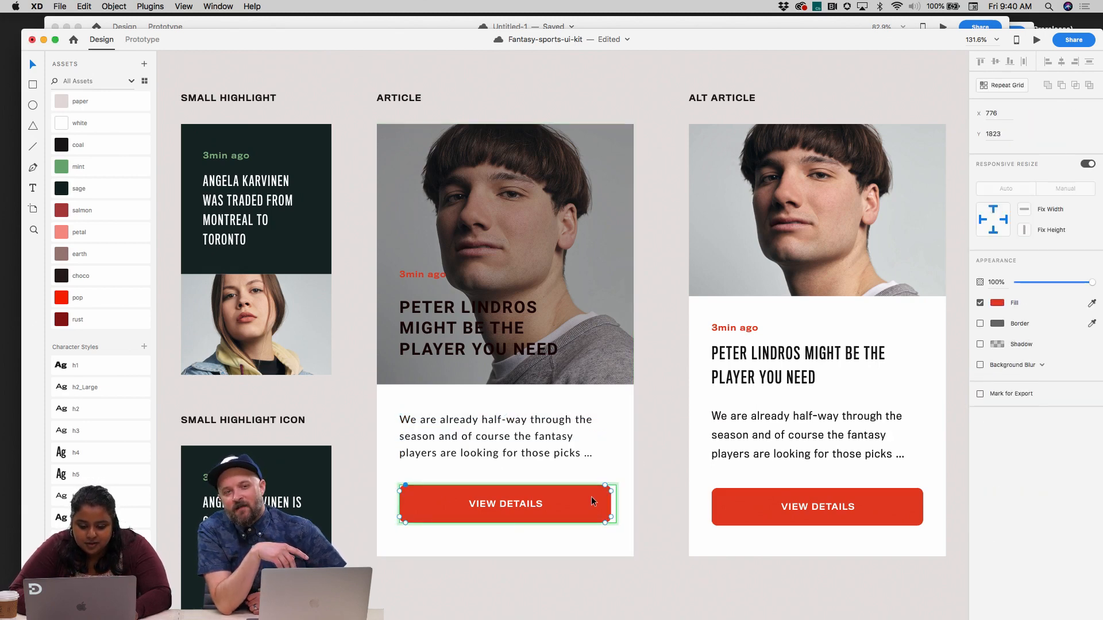
left_click(508, 505)
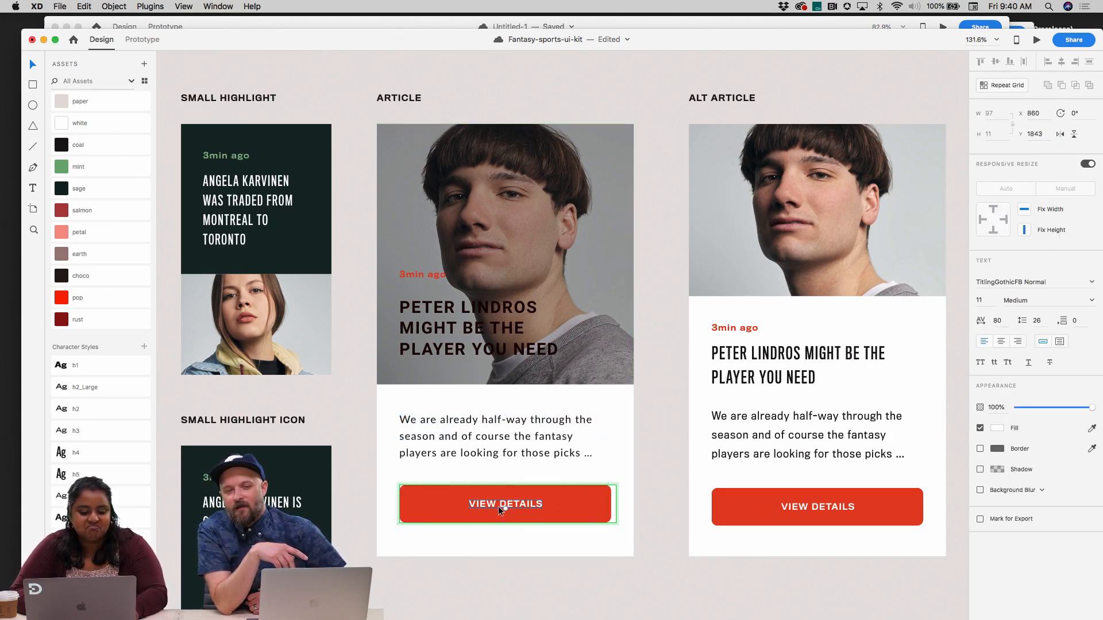
left_click(1092, 282)
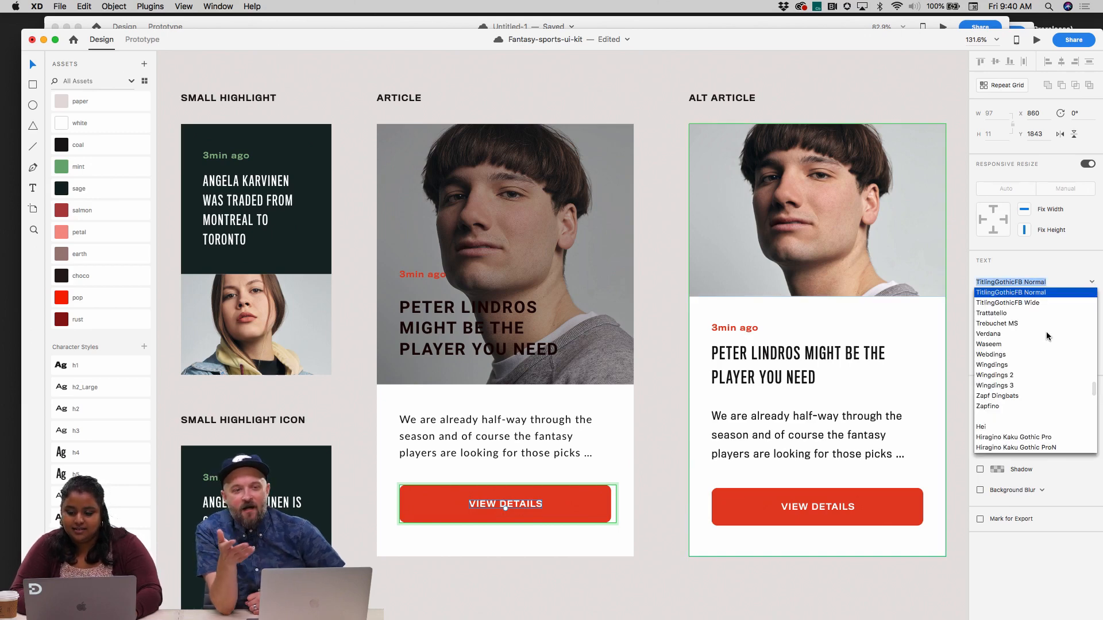
scroll(1047, 336, "up", 3)
scroll(1047, 336, "up", 3)
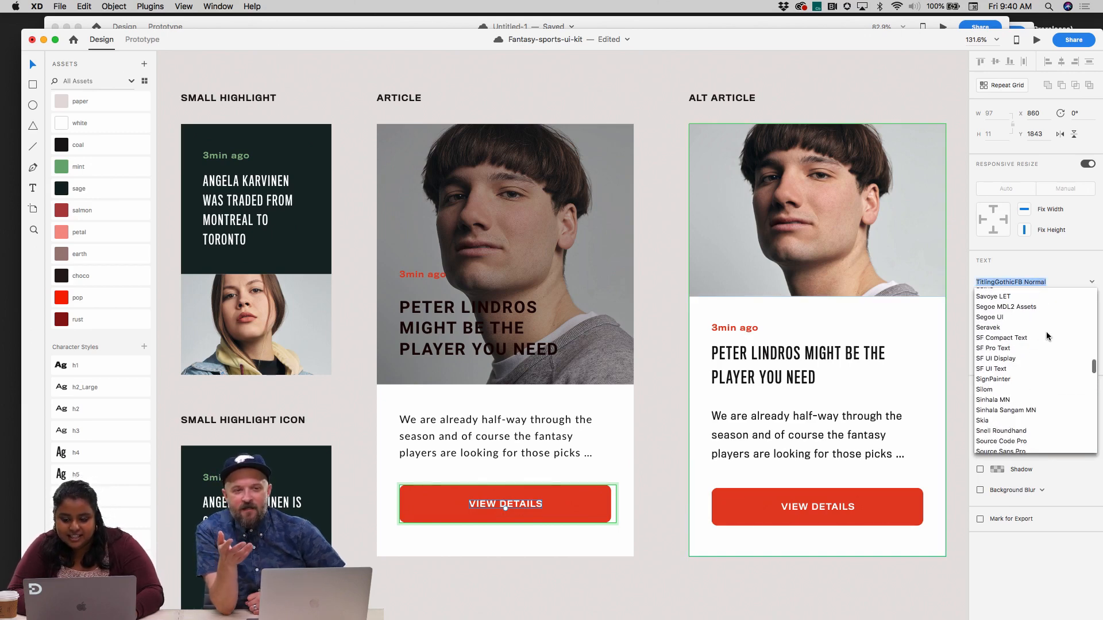
left_click(1013, 320)
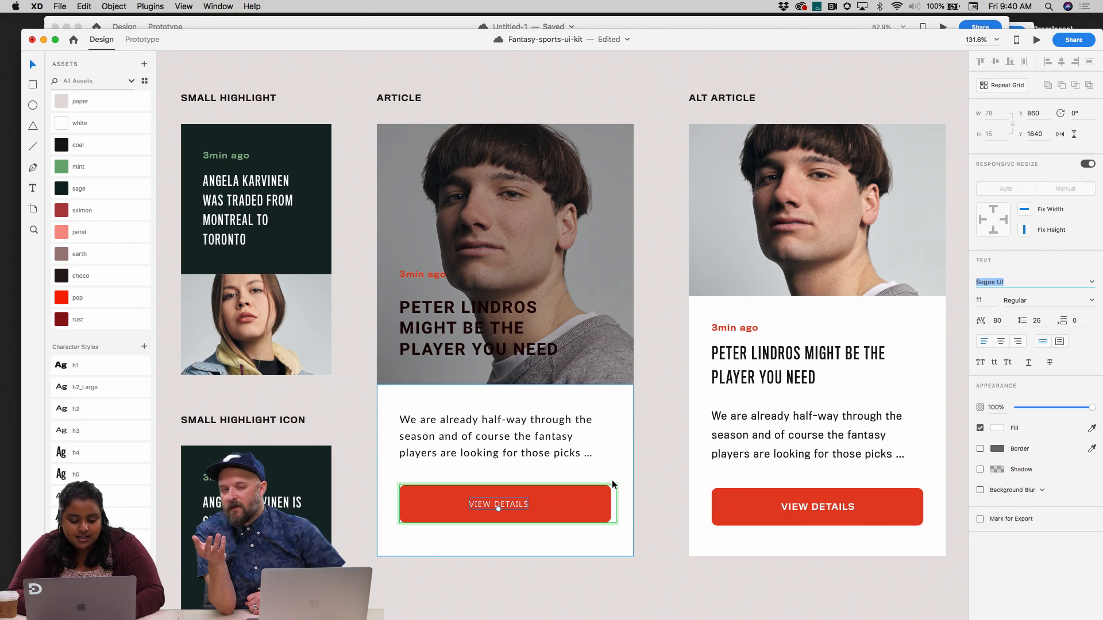
left_click(678, 460)
key("super+z")
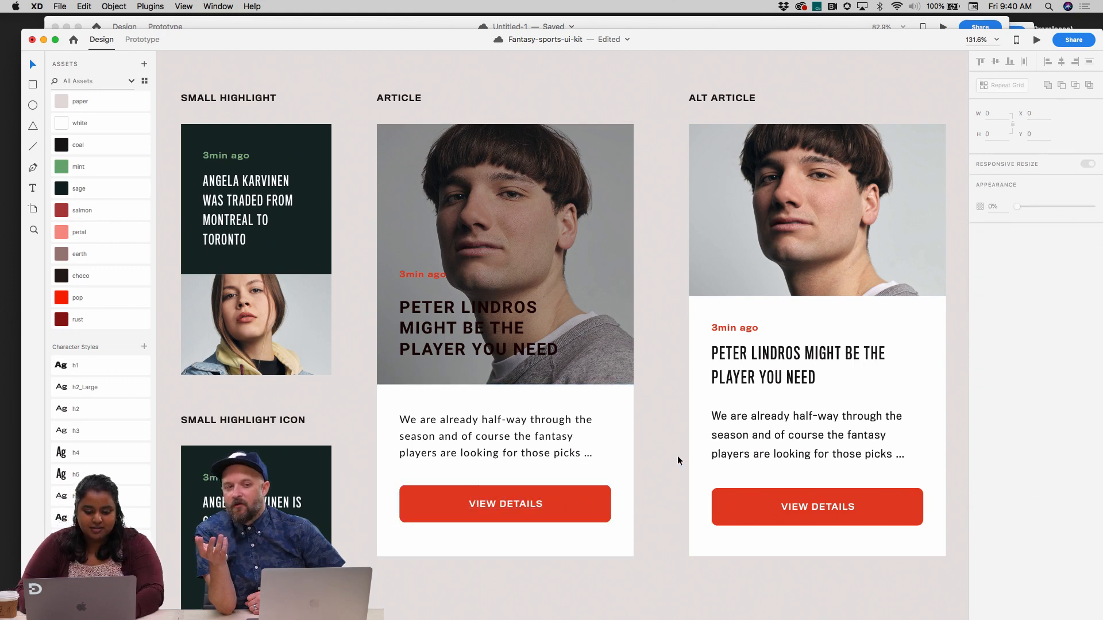
Move the master article's "3min ago" label down to Y 1552 and change its fill to white (#FFFFFF)
scroll(679, 459, "down", 2)
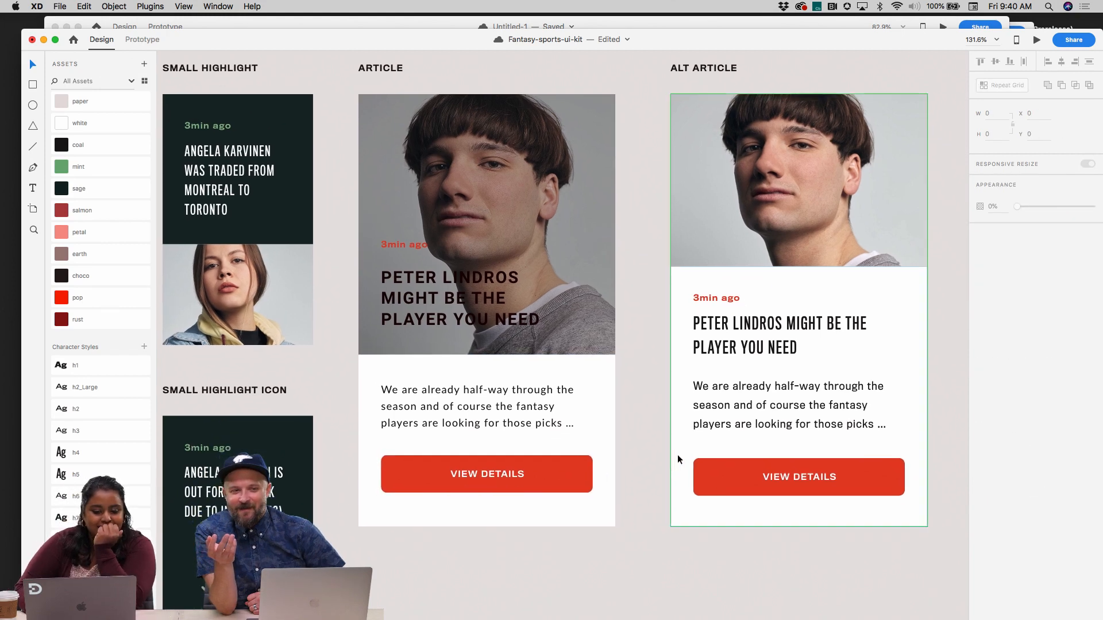
left_click(422, 256)
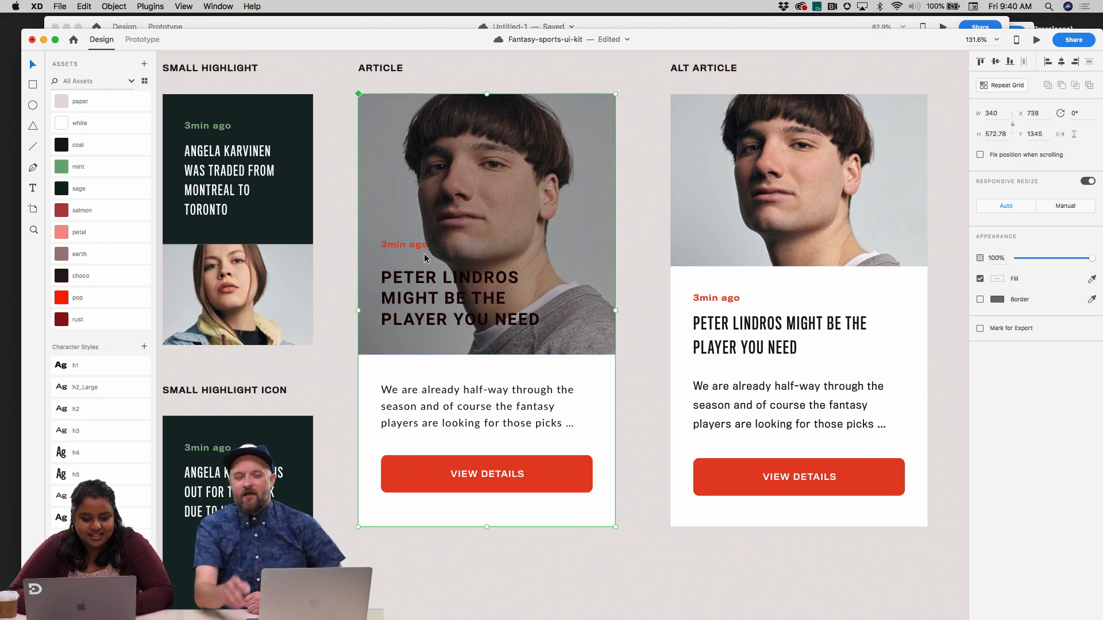
double_click(407, 246)
left_click_drag(409, 253, 410, 260)
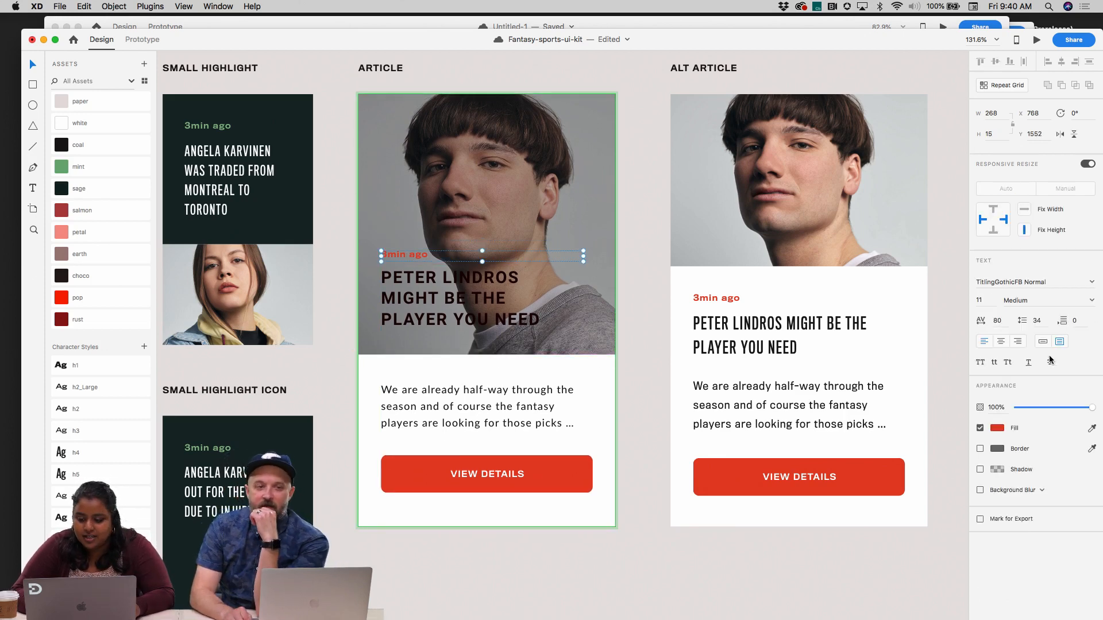
left_click(997, 428)
left_click(862, 366)
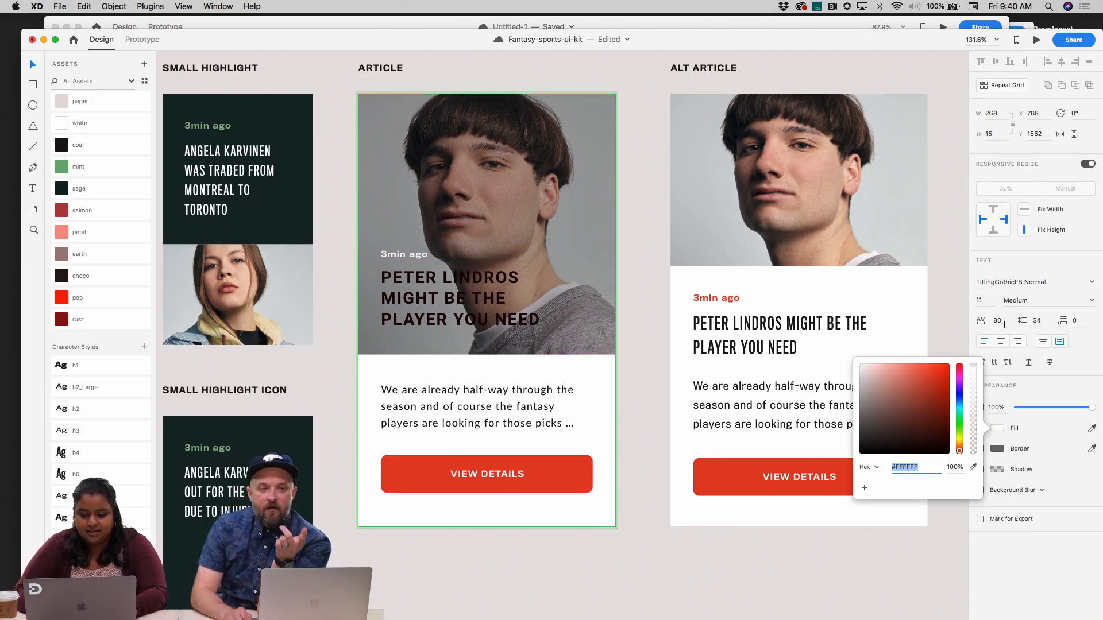
left_click(965, 271)
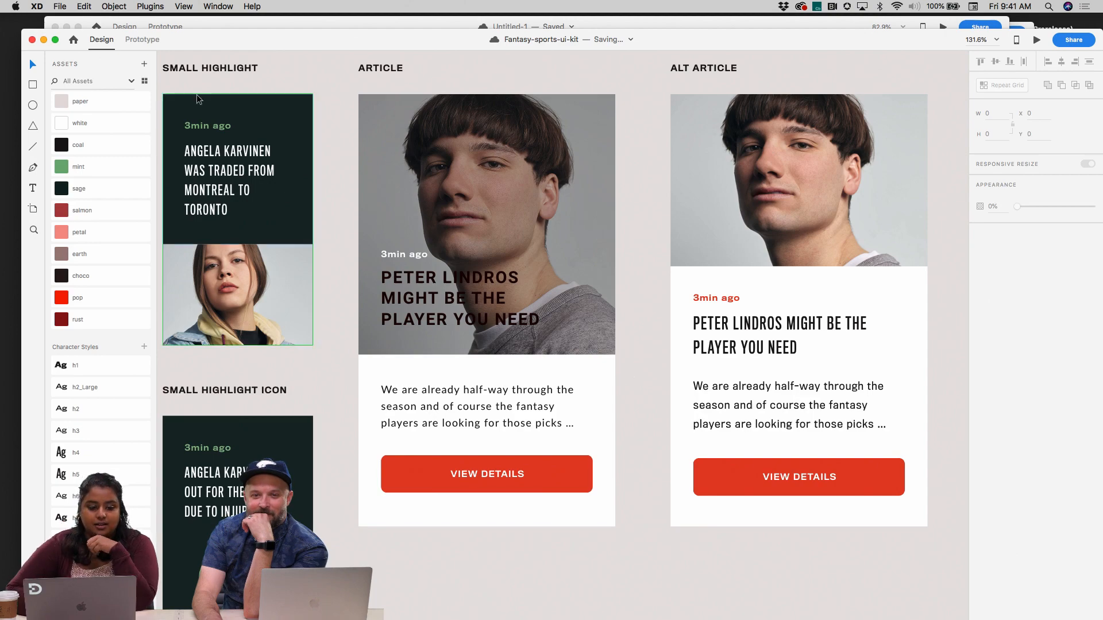
Open the online UI kits resource page from the home screen's add-ons and examine the Fantasy Sport kit entry
left_click(73, 39)
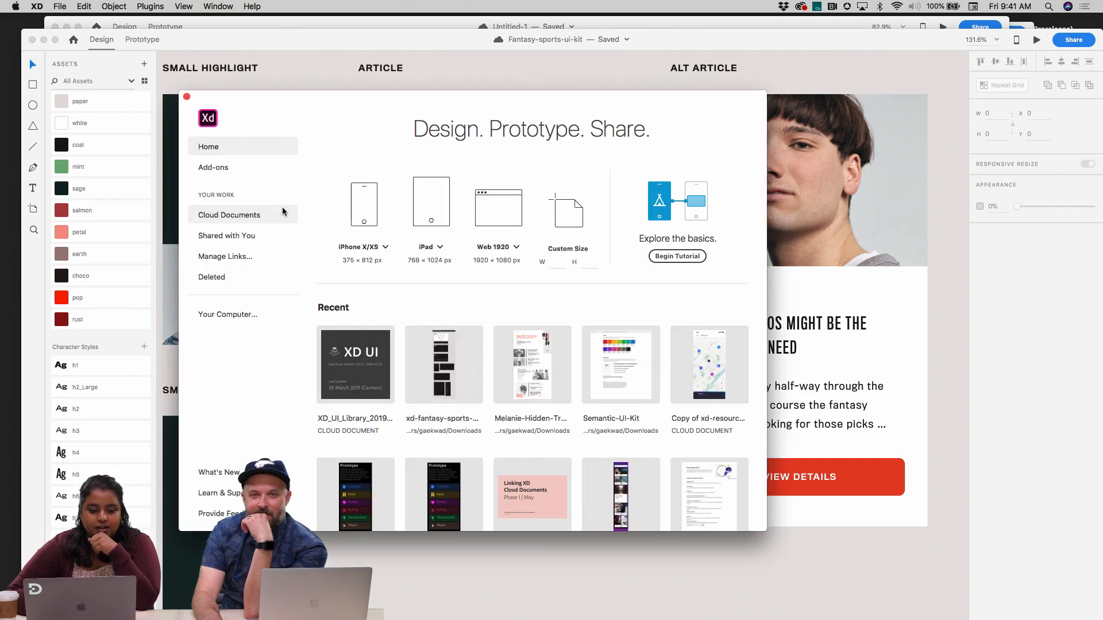
left_click(253, 167)
left_click(517, 183)
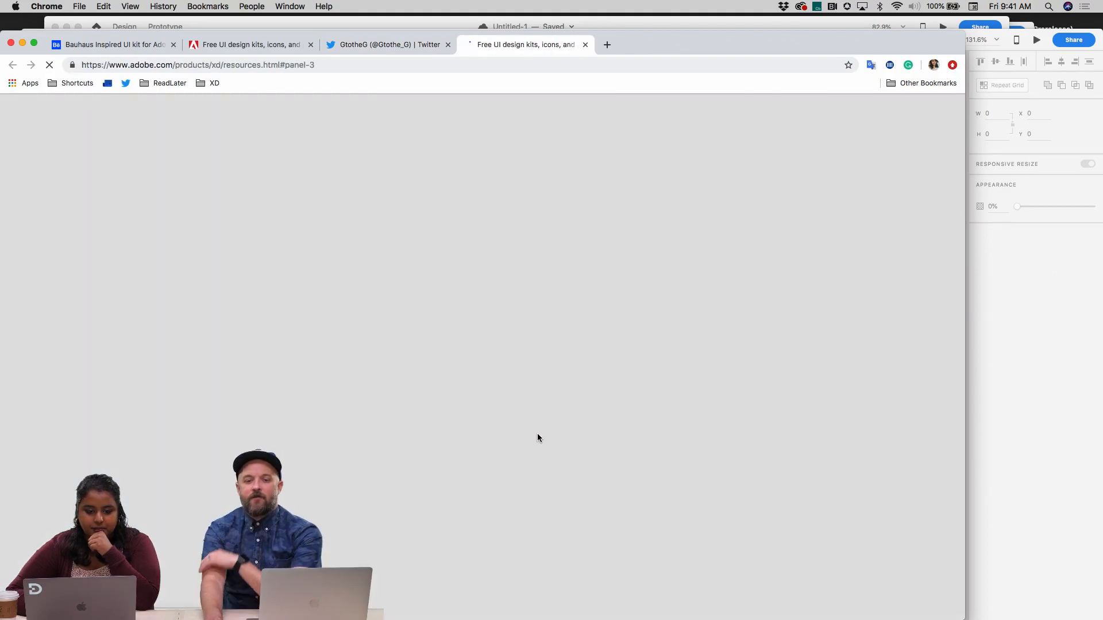
scroll(540, 439, "down", 15)
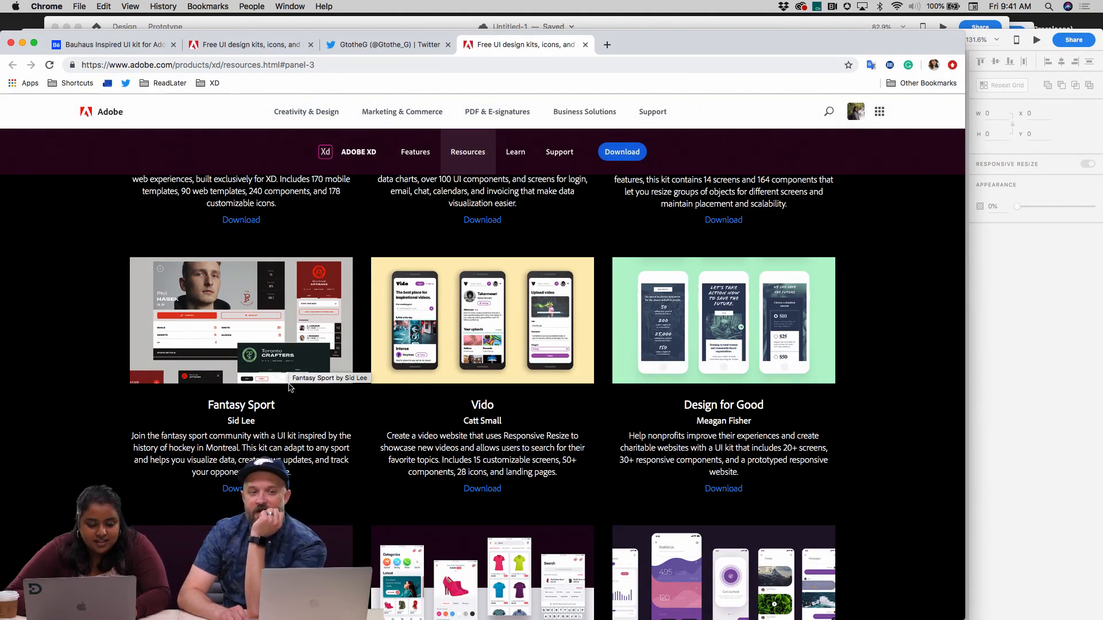
scroll(291, 388, "down", 1)
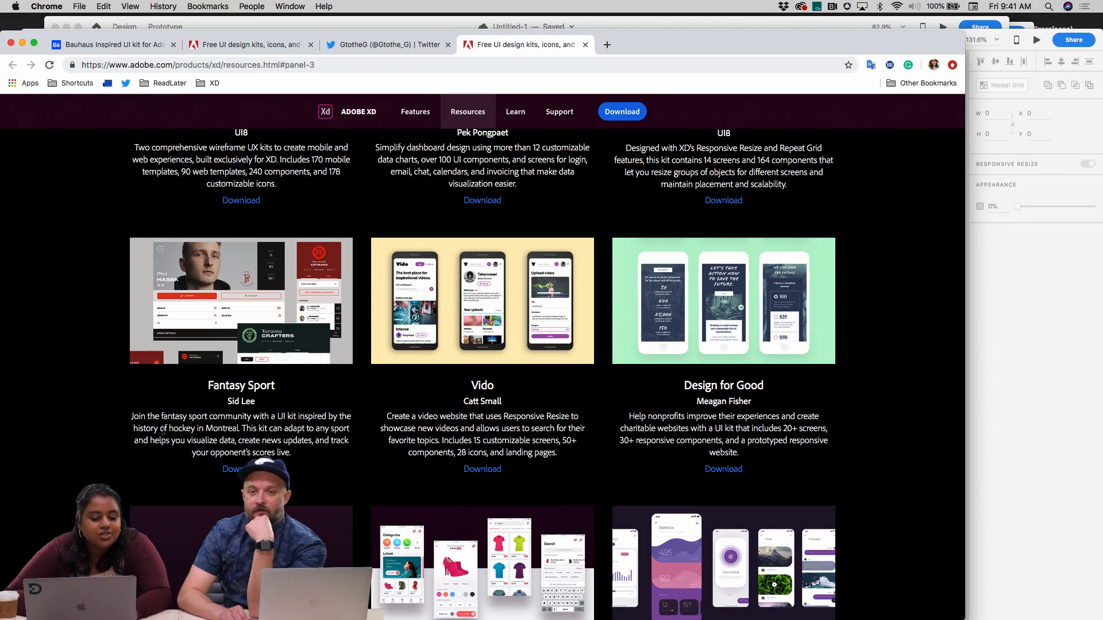
Minimize the browser and close the home screen to return to the Fantasy-sports-ui-kit document, selecting the master article component
left_click(22, 43)
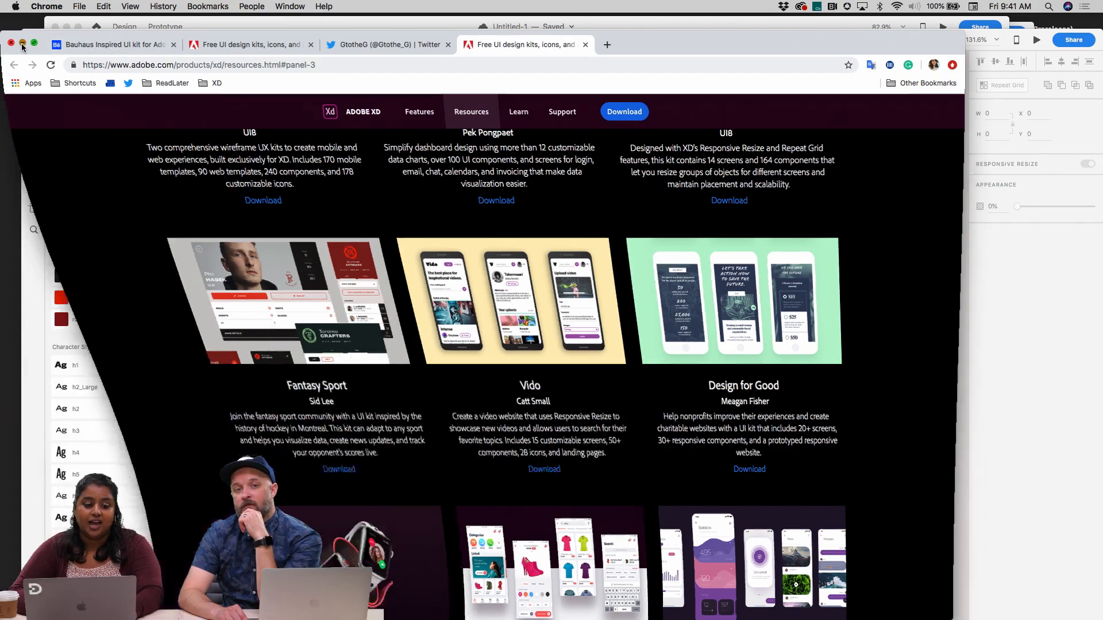
left_click(187, 97)
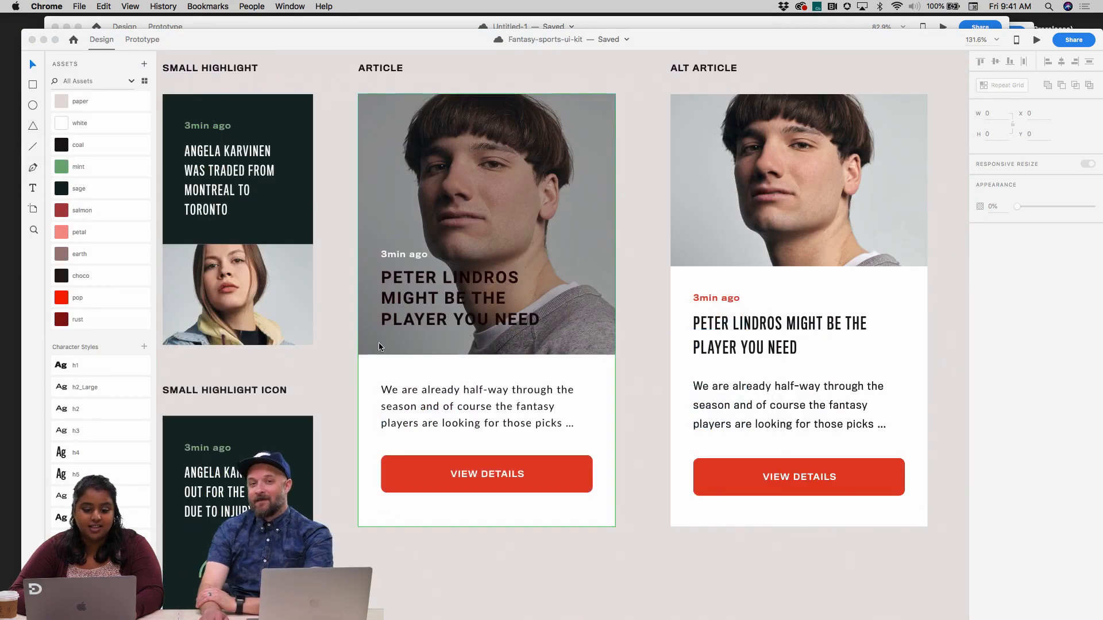
left_click(352, 337)
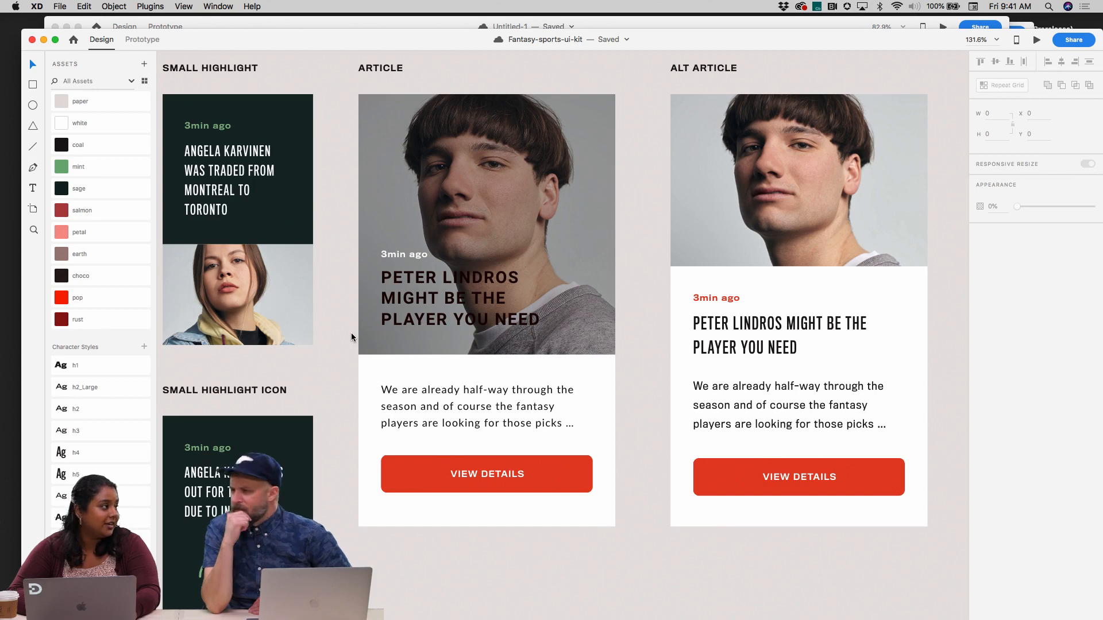
left_click(366, 336)
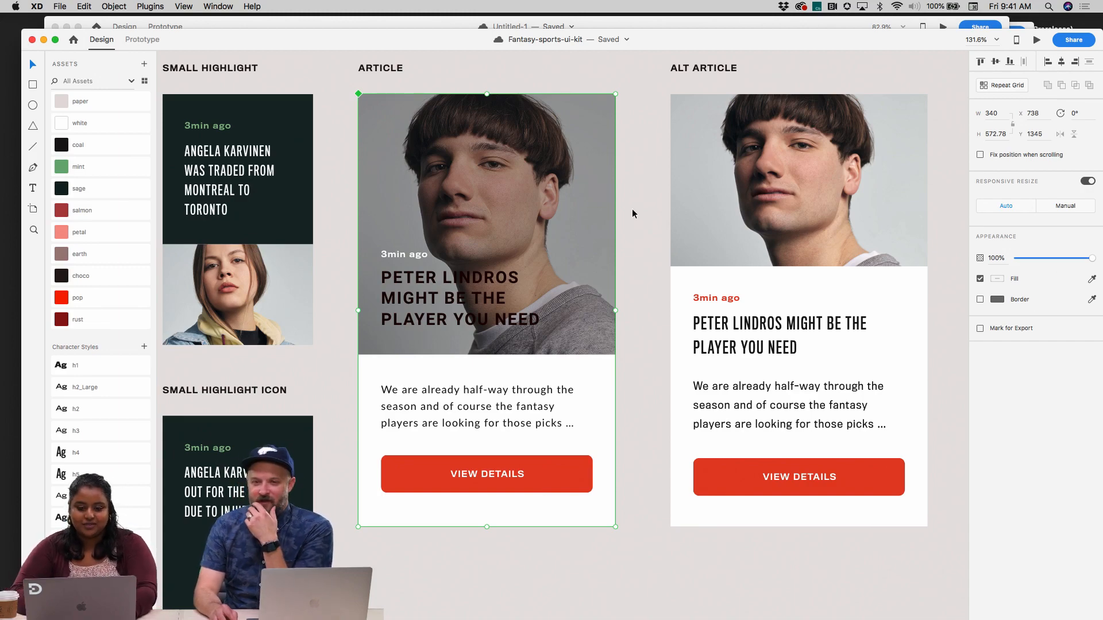
Move the Fantasy-sports-ui-kit and Untitled-1 windows apart so both are reachable, and bring Untitled-1 to the front
left_click_drag(669, 37, 669, 153)
left_click(662, 91)
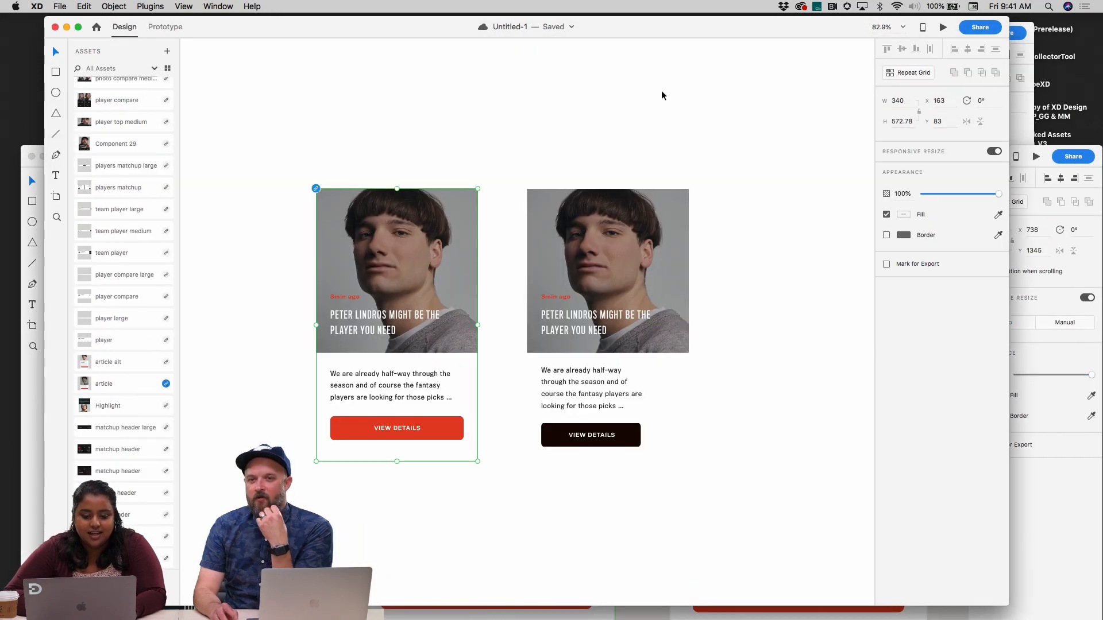
left_click_drag(627, 29, 756, 26)
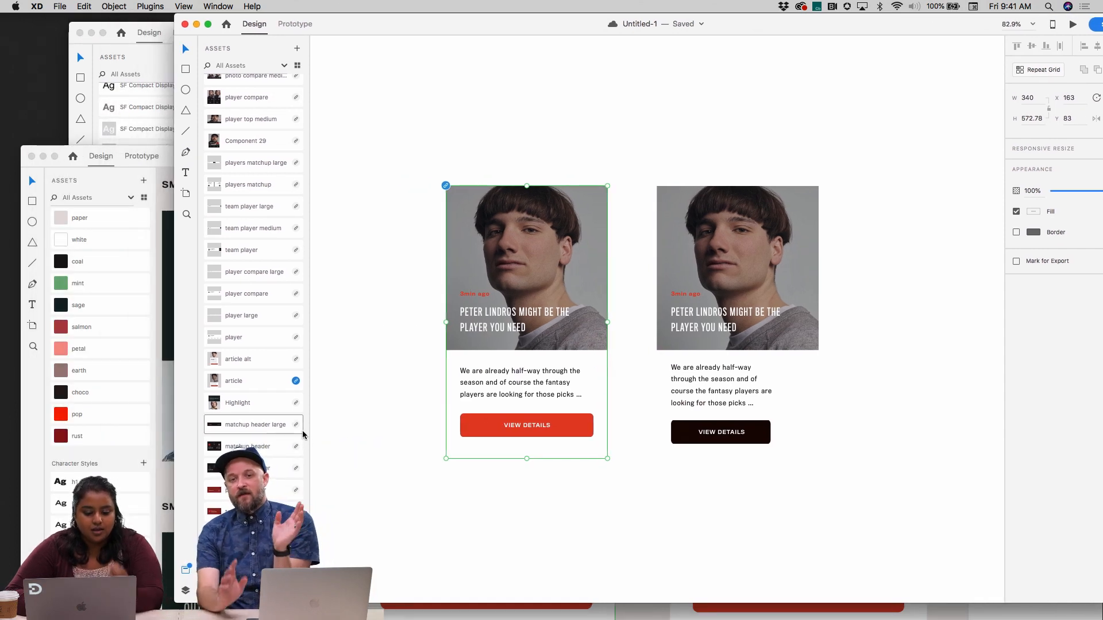
left_click(164, 423)
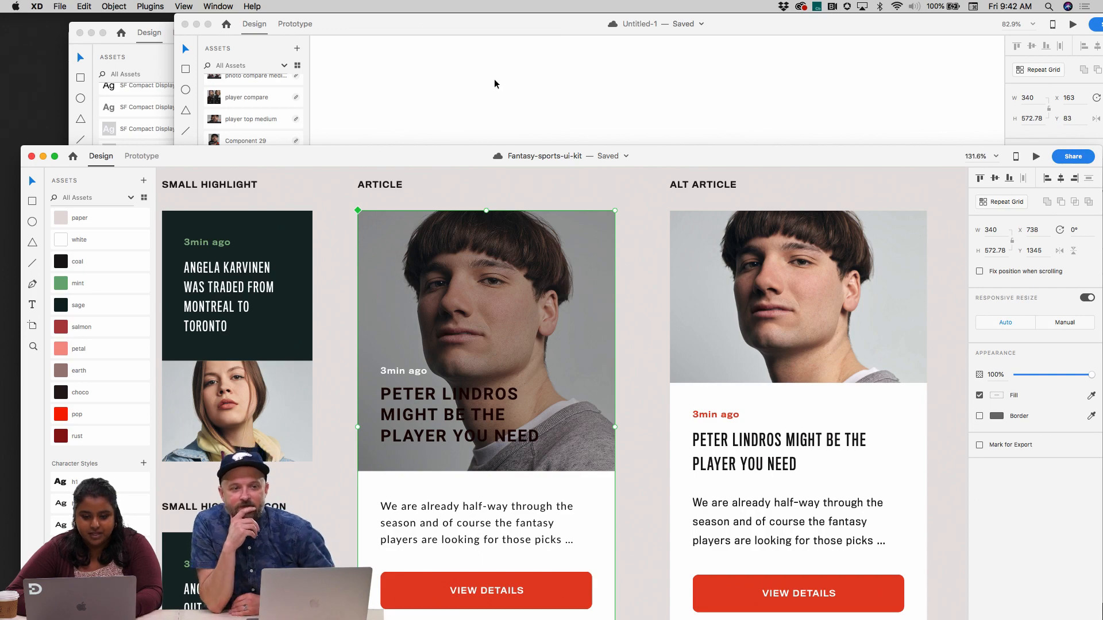
left_click(509, 92)
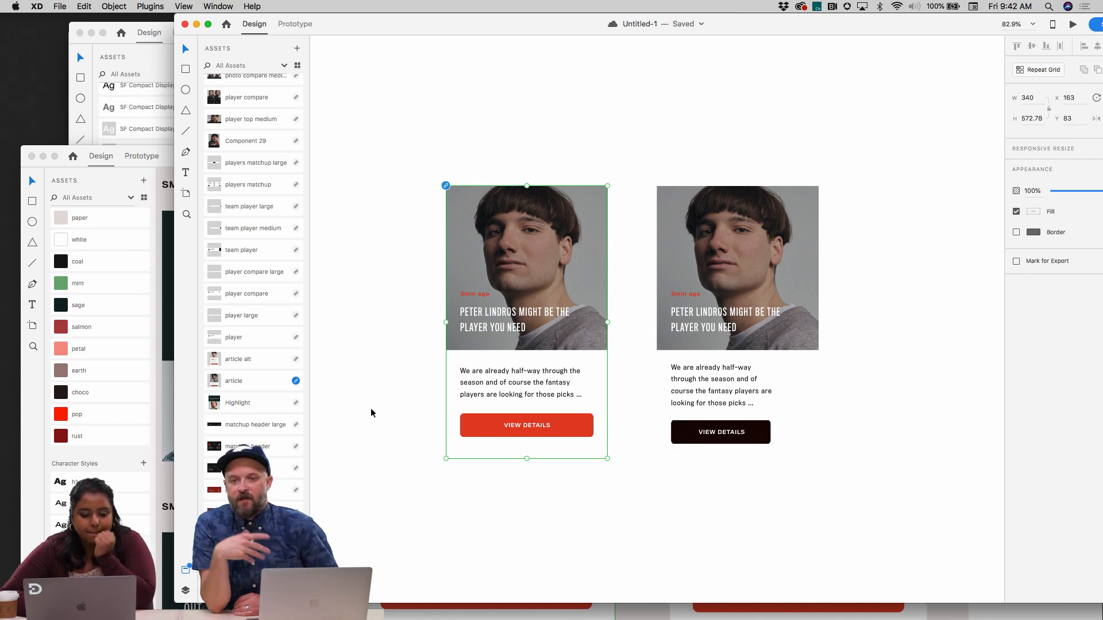
scroll(371, 413, "down", 3)
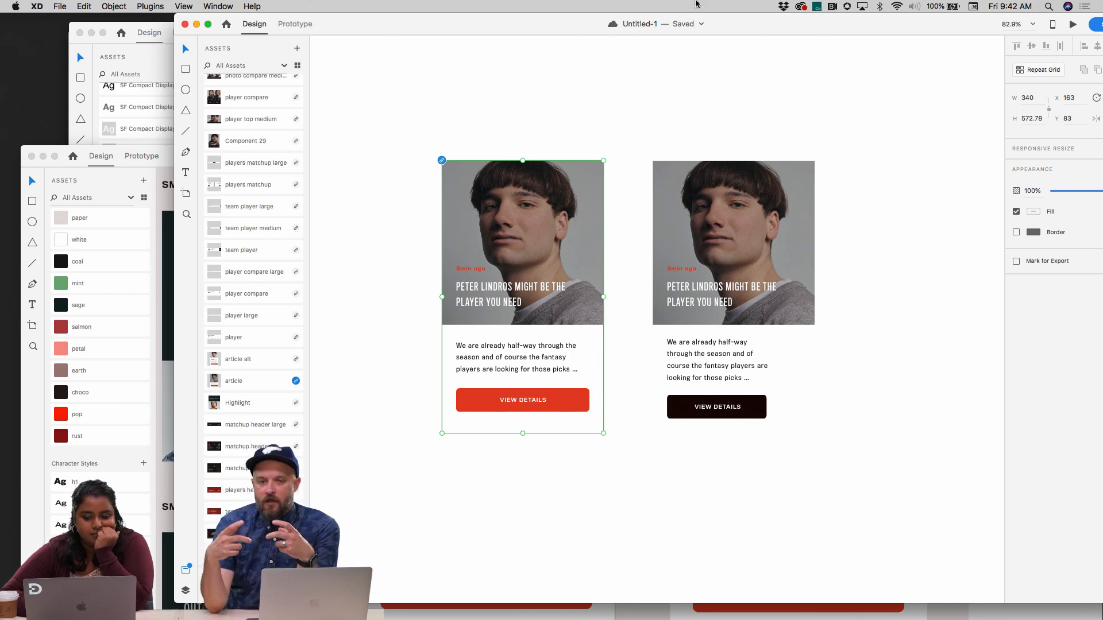
Rename the Untitled-1 document as Hockey_App and save it to Cloud Documents
left_click(702, 24)
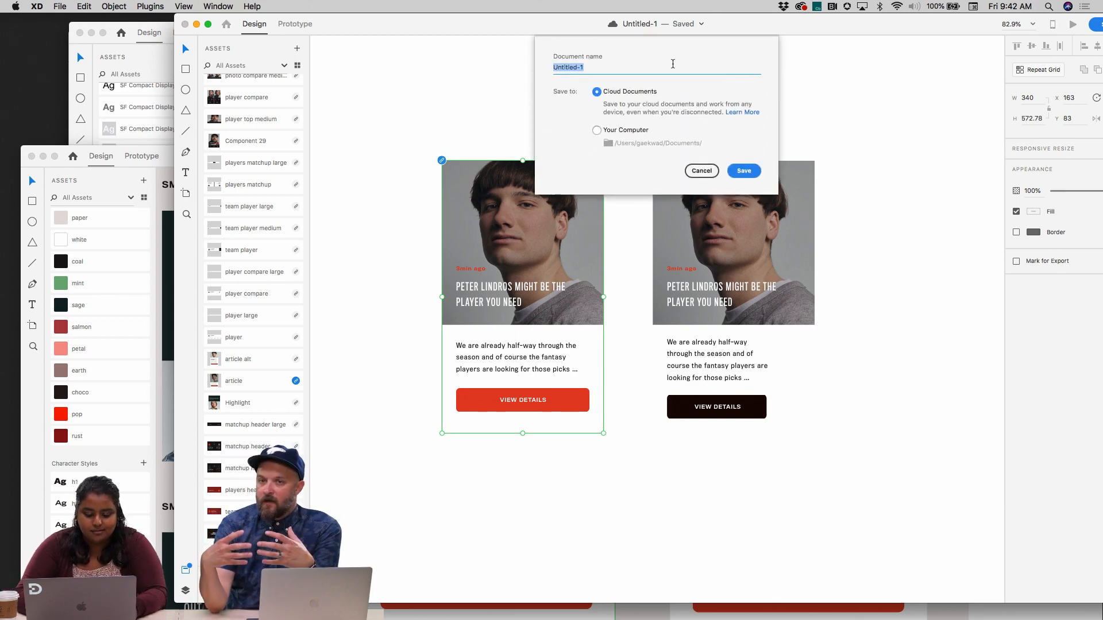
type("Consuming DO")
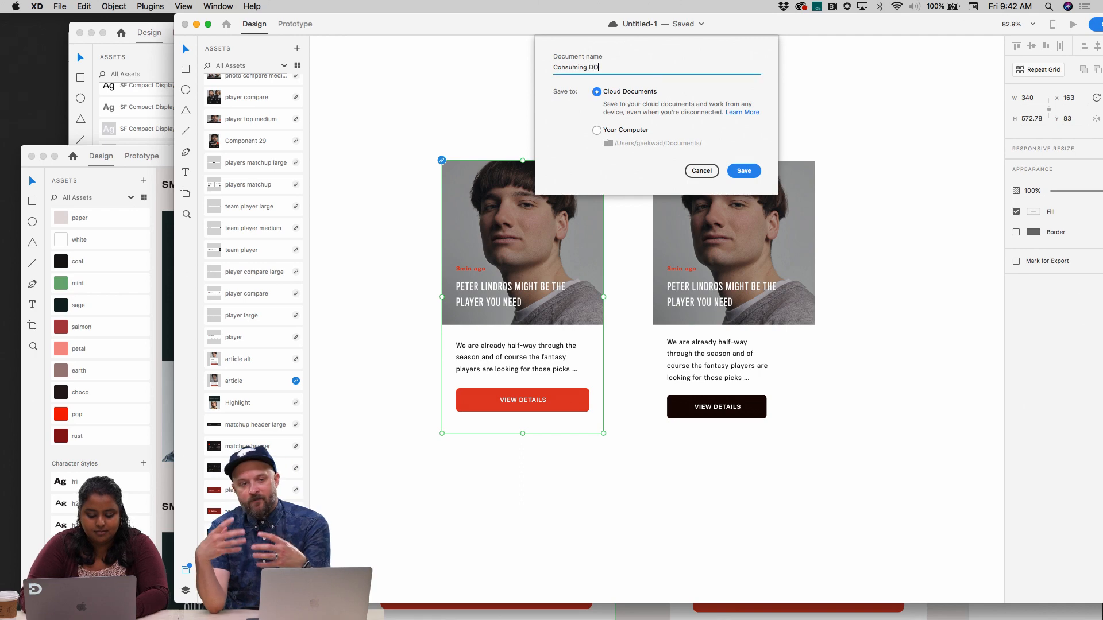
type("c")
key("super+a")
type("Ho")
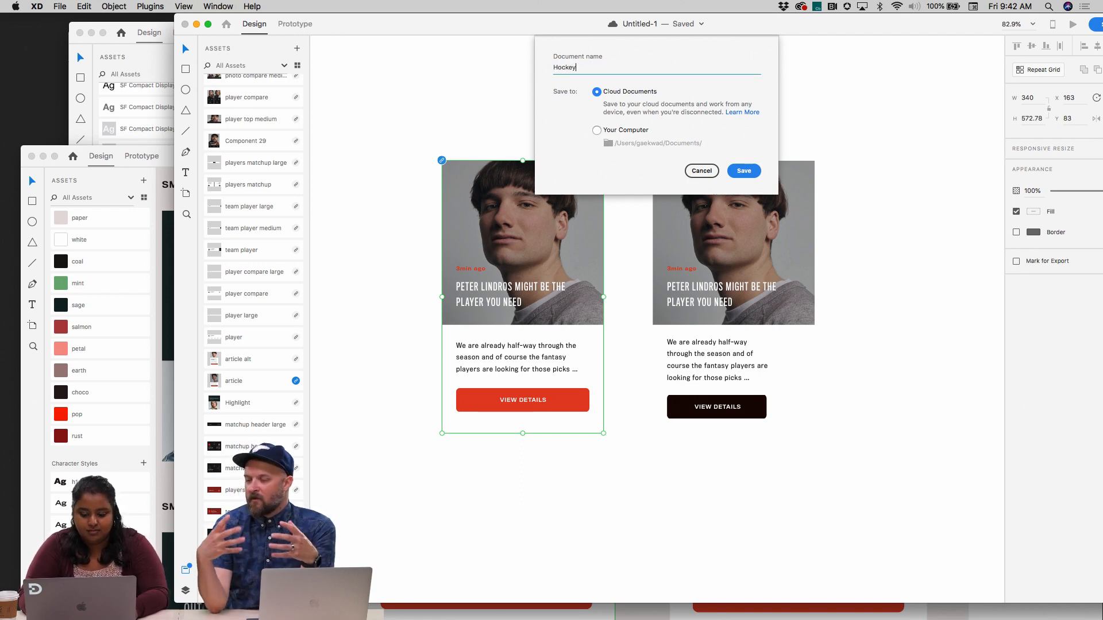
type("ckey_App")
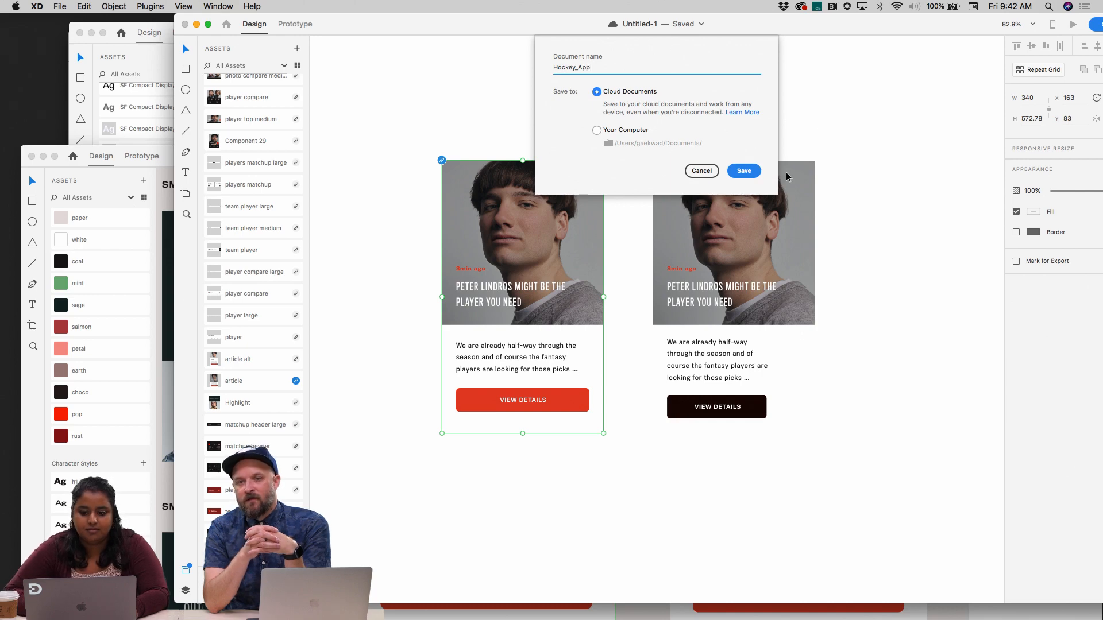
left_click(747, 172)
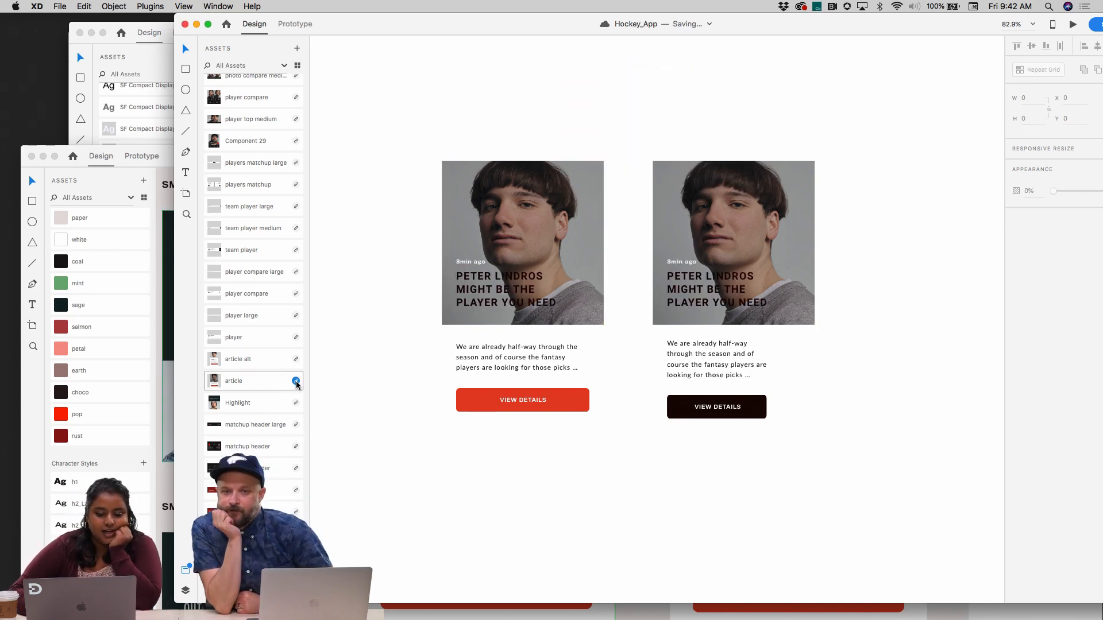
Preview the pending change to the linked article component and update that component from its source document
scroll(287, 402, "down", 8)
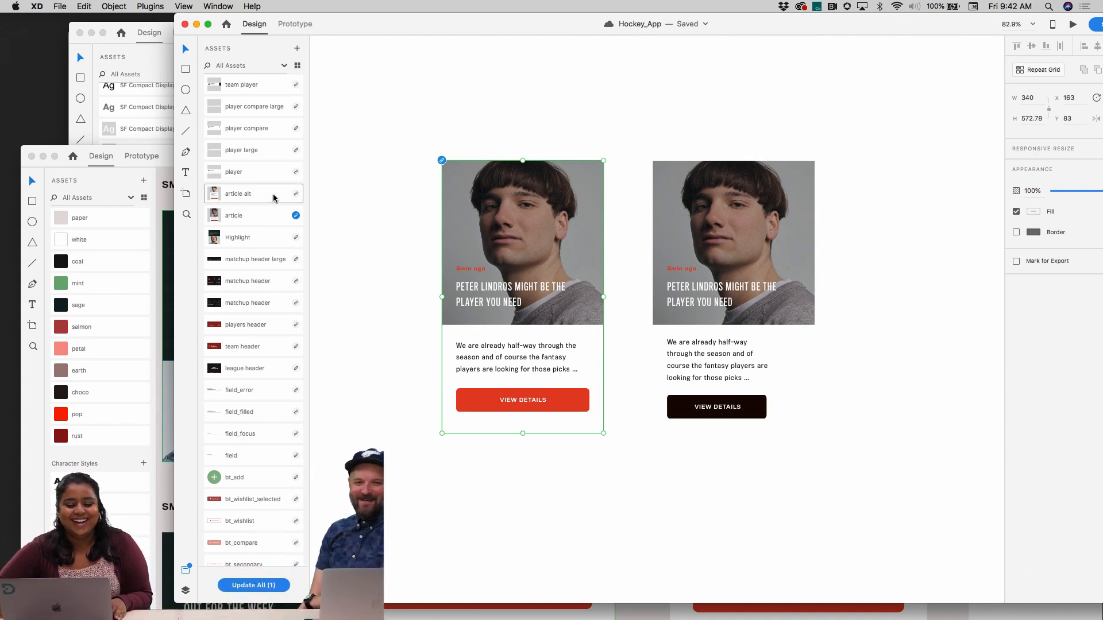
left_click(296, 216)
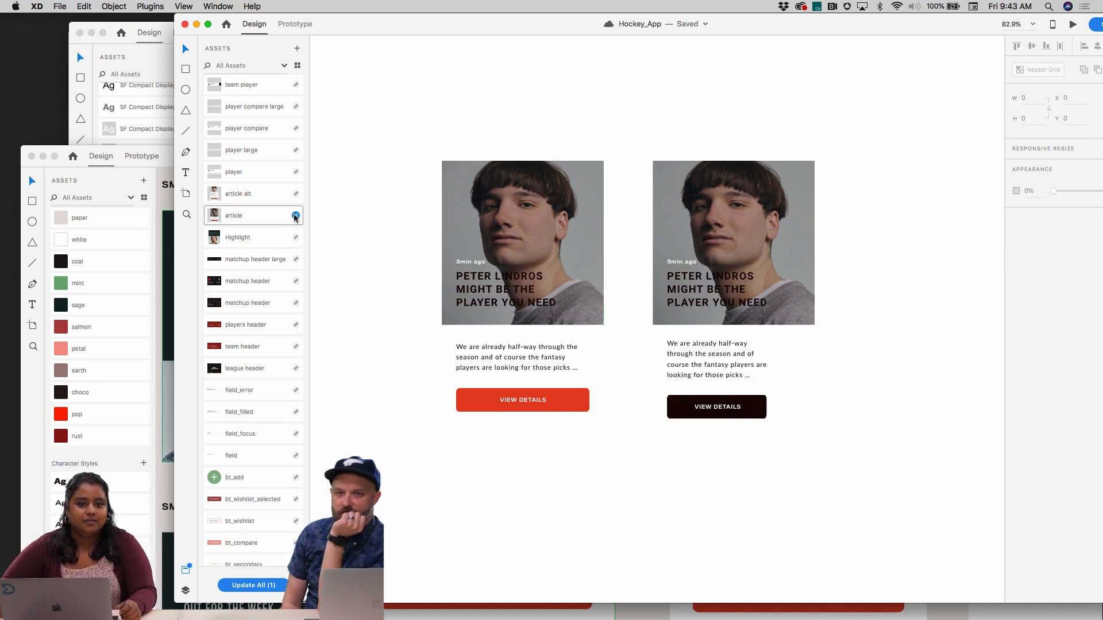
left_click(295, 216)
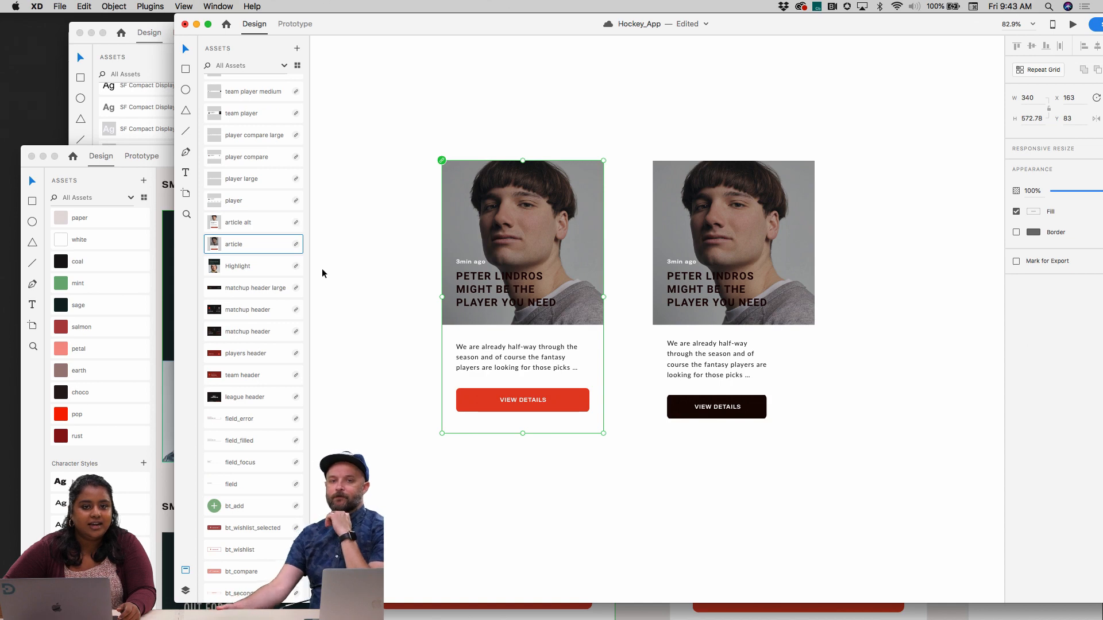
scroll(568, 327, "up", 5)
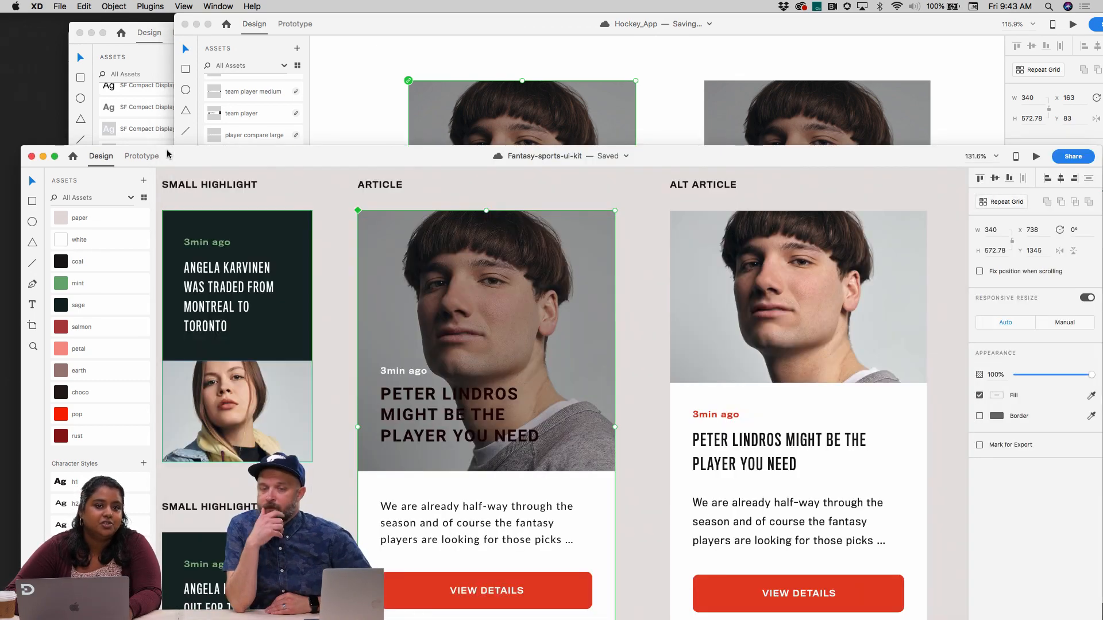
Share the Fantasy-sports-ui-kit document by adding a colleague by name and sending the invite without a message
scroll(381, 172, "down", 3)
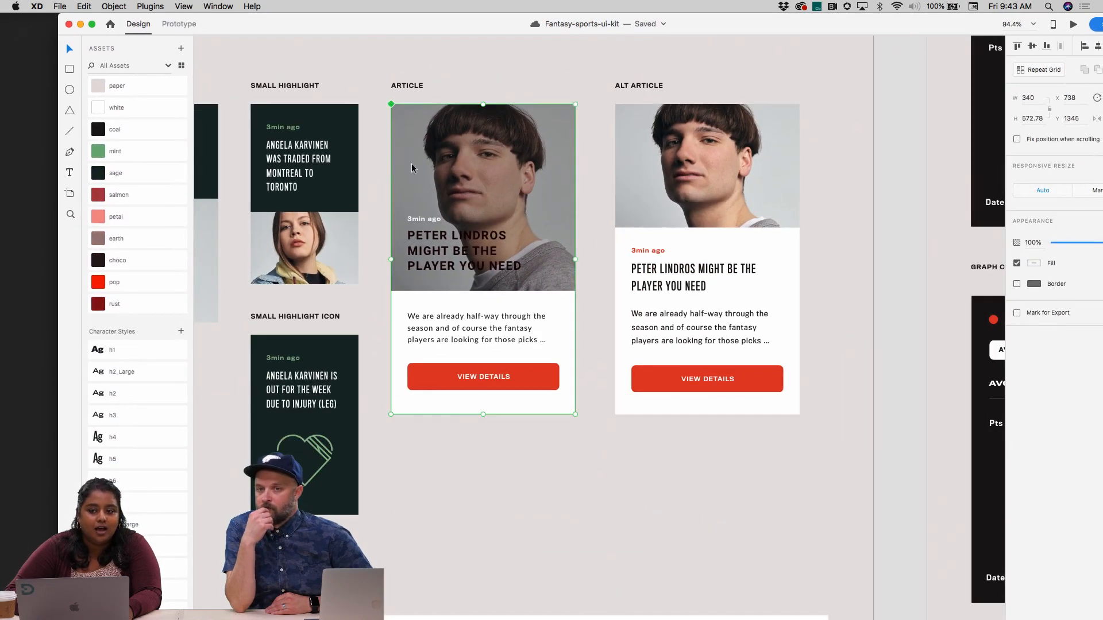
left_click_drag(921, 27, 850, 27)
left_click(1038, 25)
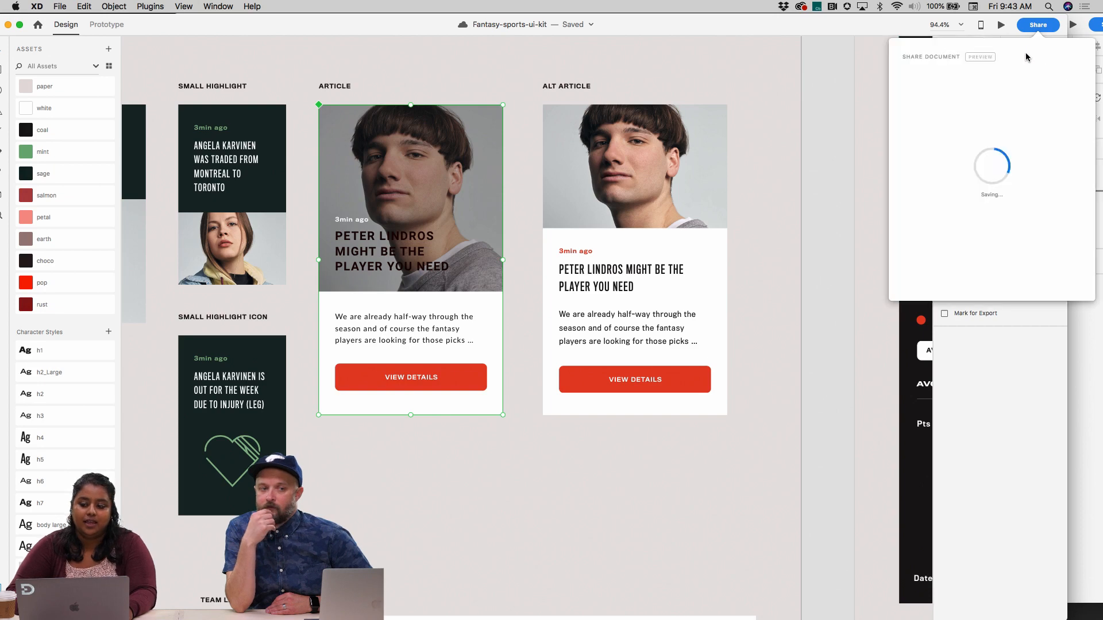
left_click(1027, 53)
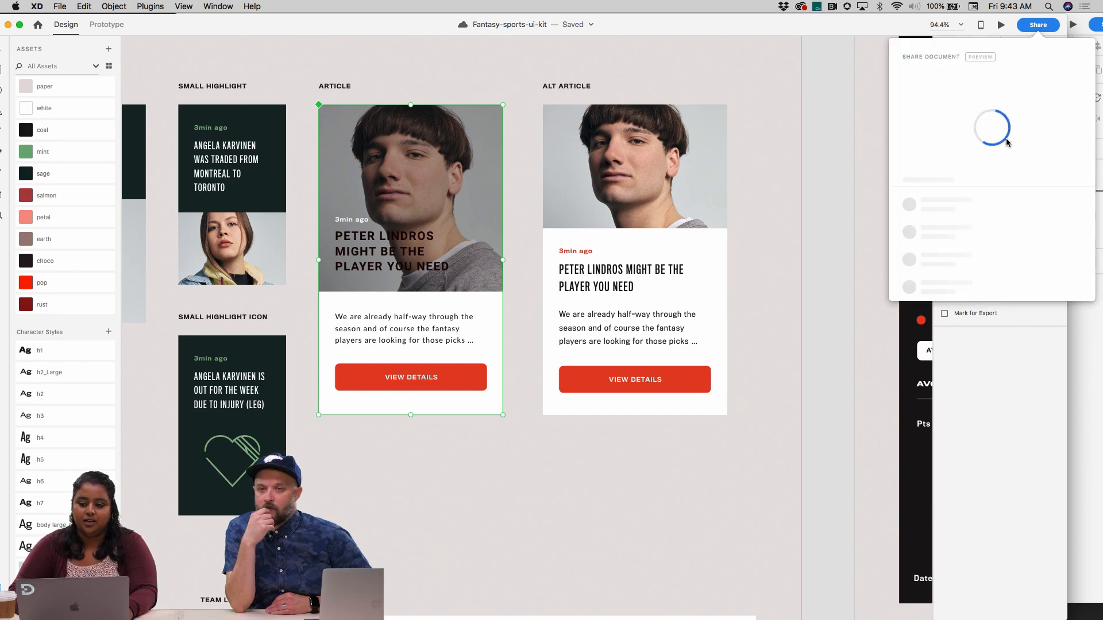
type("talin")
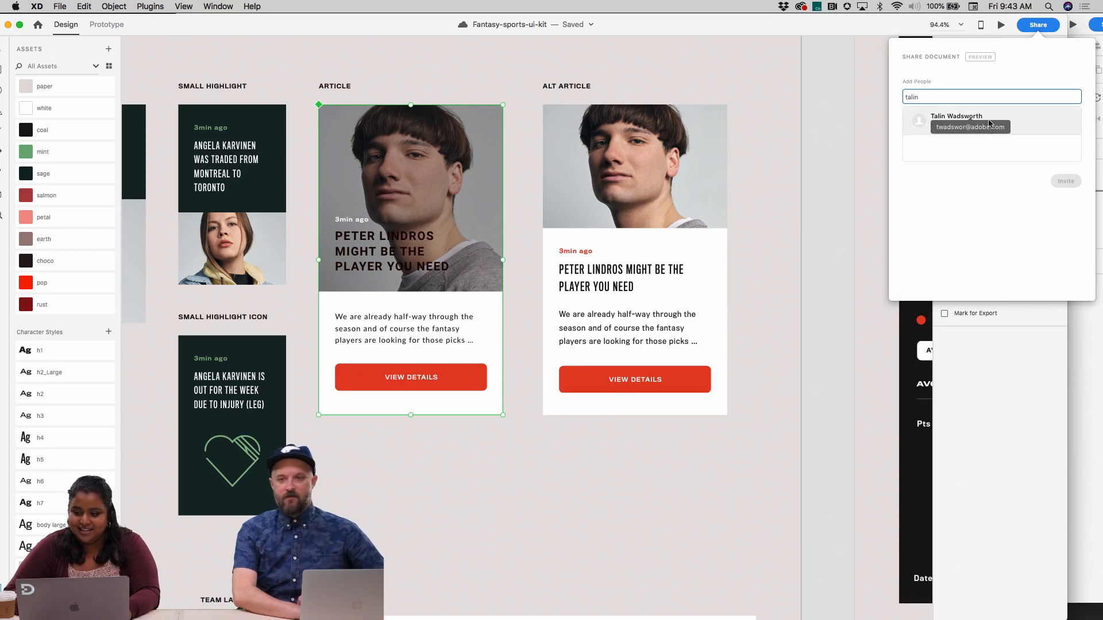
left_click(992, 126)
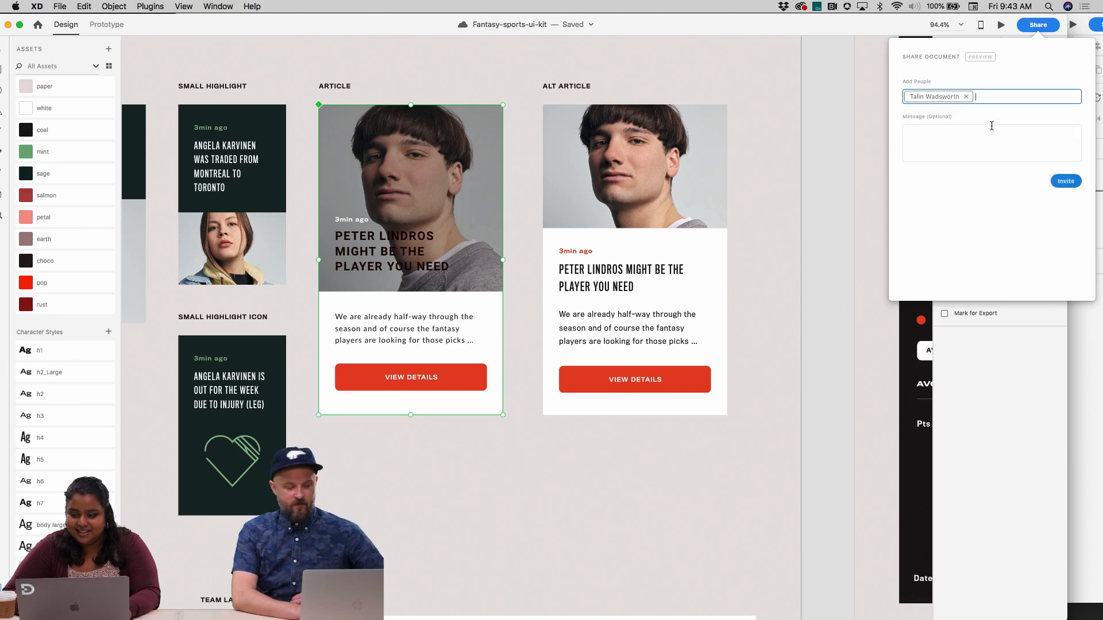
left_click(1076, 185)
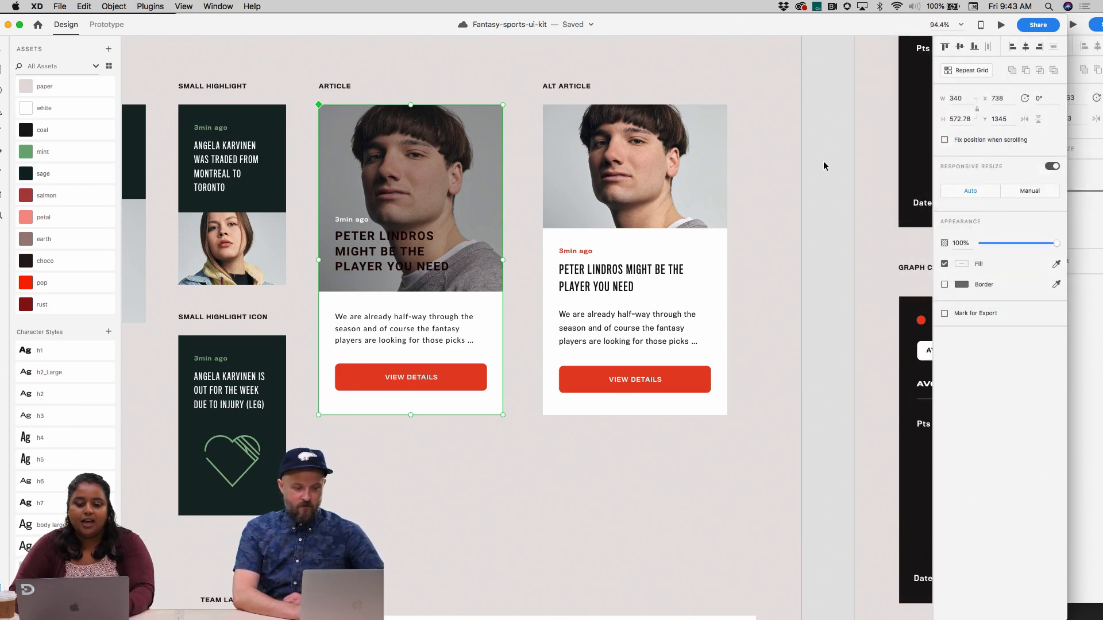
scroll(686, 347, "down", 5)
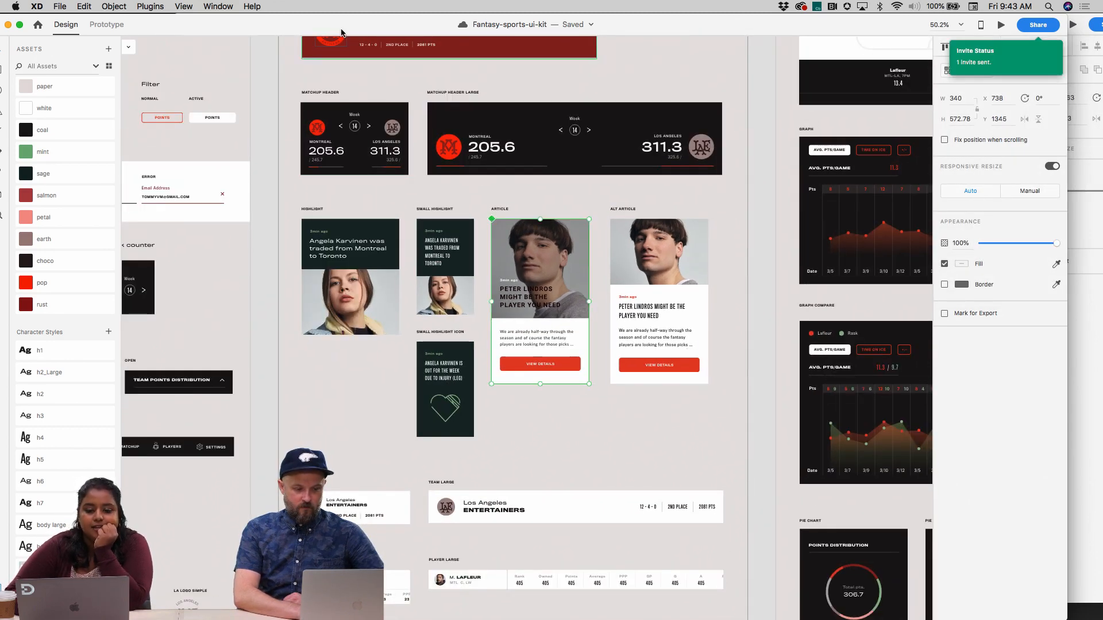
Move the Fantasy-sports-ui-kit window aside and return to the Hockey_App document with both article instances in view
left_click_drag(340, 30, 356, 105)
left_click(362, 69)
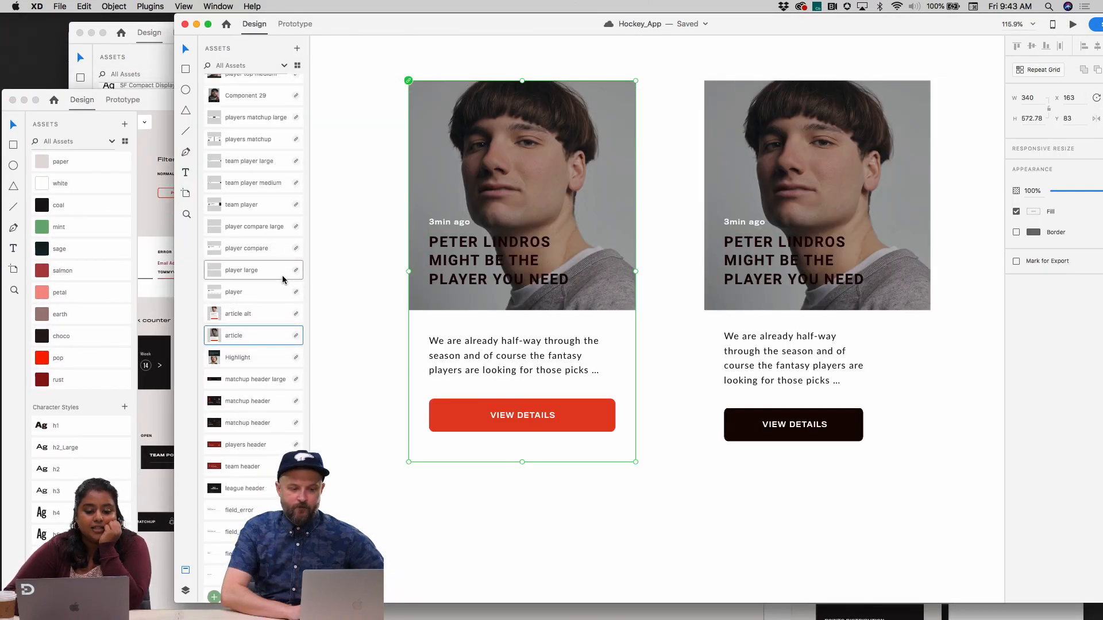
scroll(357, 247, "up", 4)
scroll(356, 249, "down", 5)
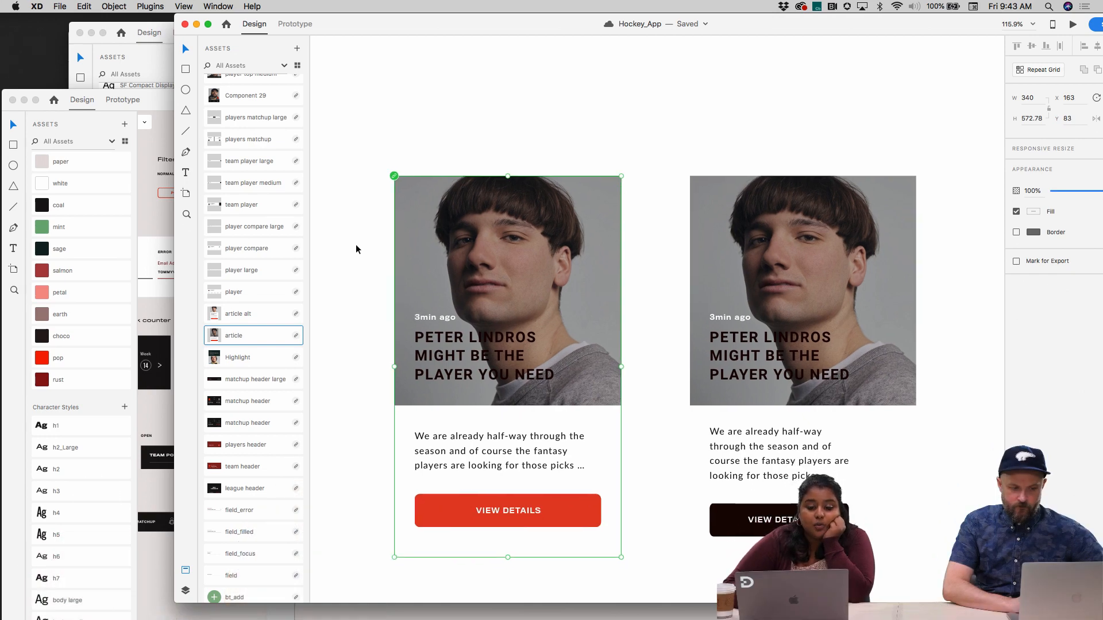
scroll(356, 249, "up", 4)
scroll(356, 249, "down", 1)
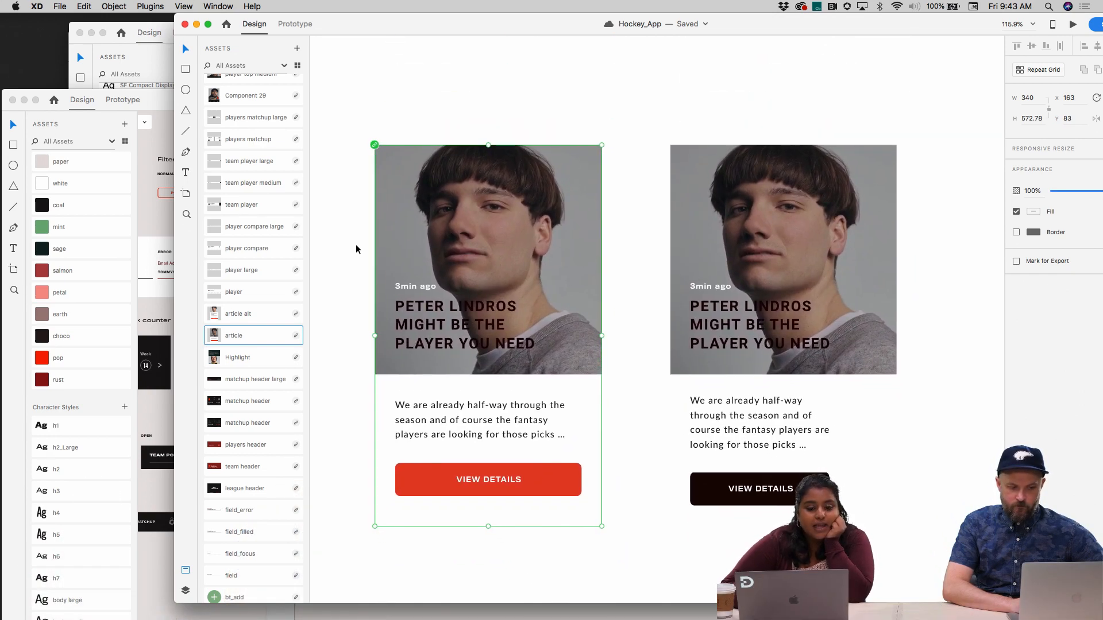
Browse the documents shared with you, try to open XD_Can Link_GG_WIP052019, and postpone the app update
left_click(229, 26)
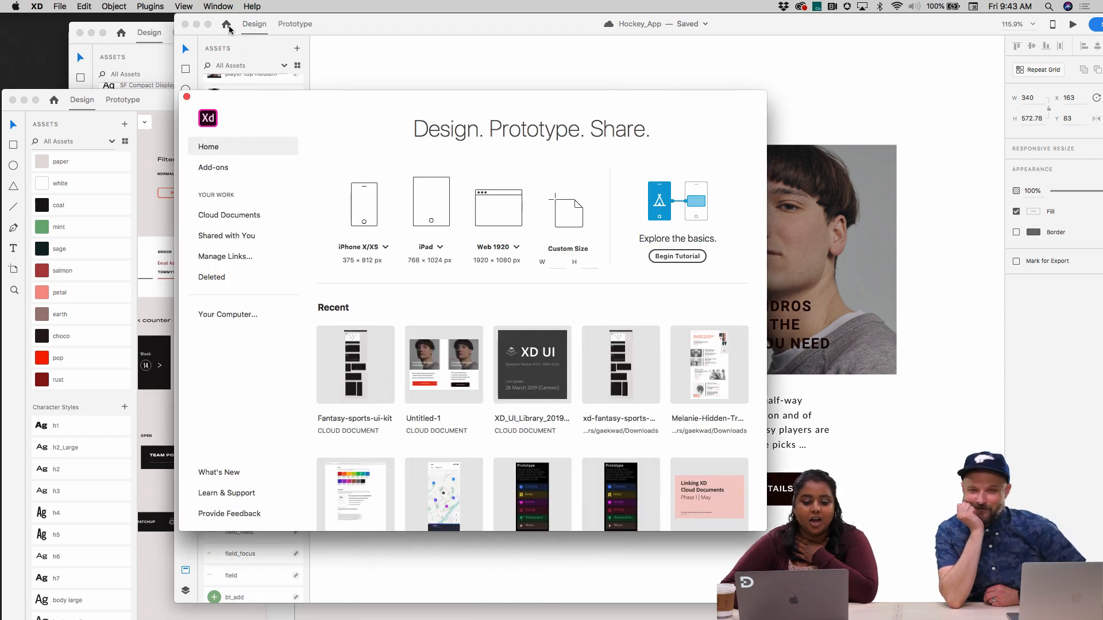
left_click(262, 233)
scroll(421, 382, "down", 2)
scroll(421, 382, "down", 3)
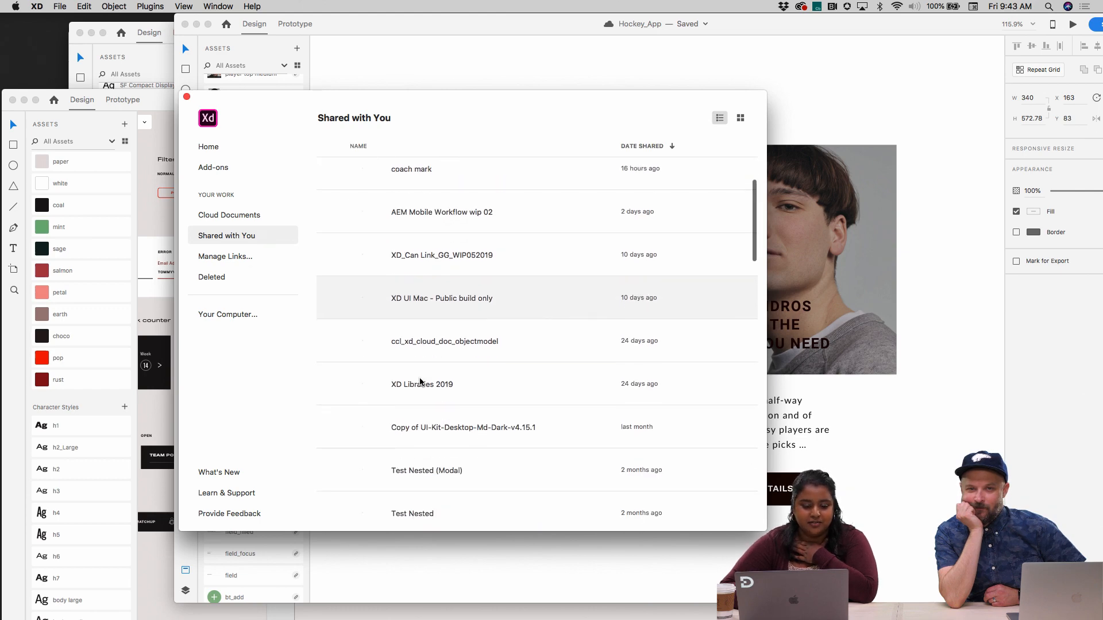
scroll(421, 382, "up", 5)
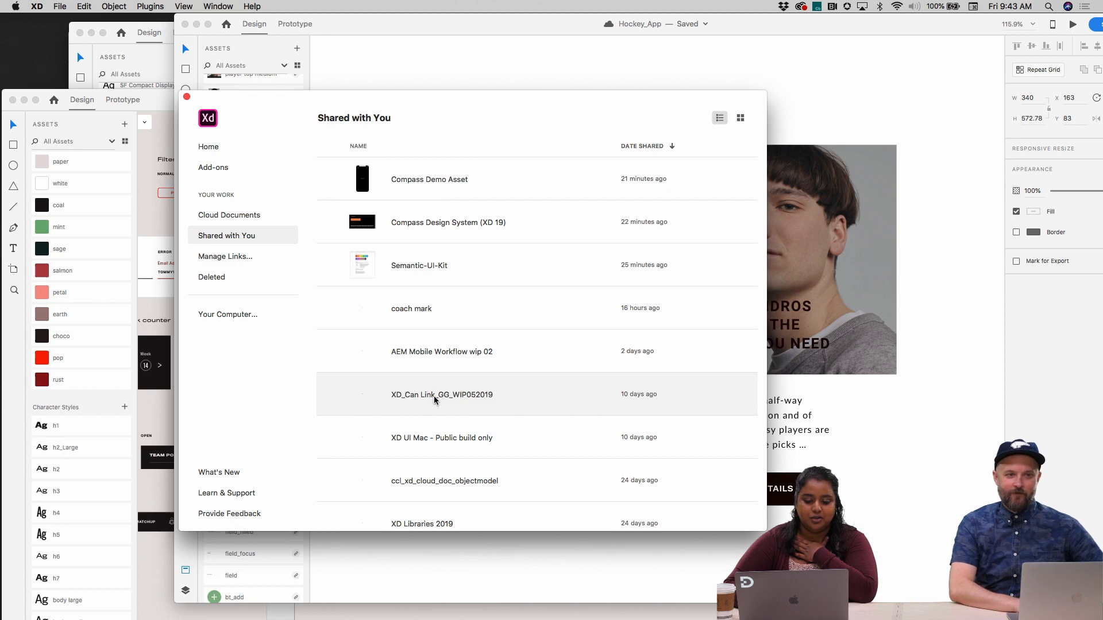
left_click(433, 396)
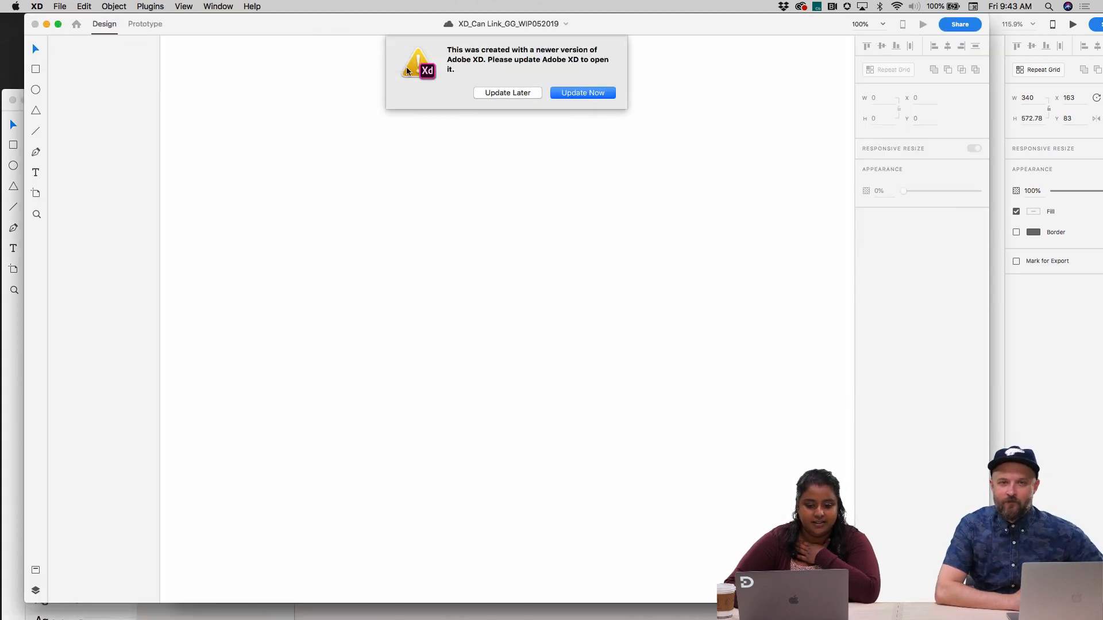
left_click(510, 92)
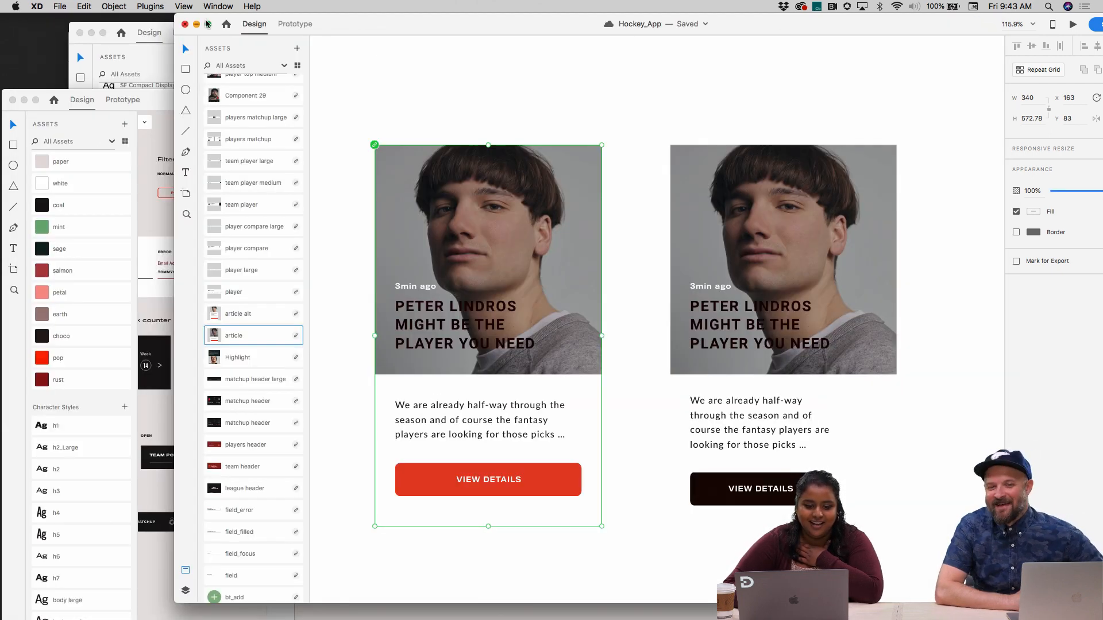
Open the recent XD_UI_Library cloud document from the home screen and examine the artboards of the design library
left_click(226, 24)
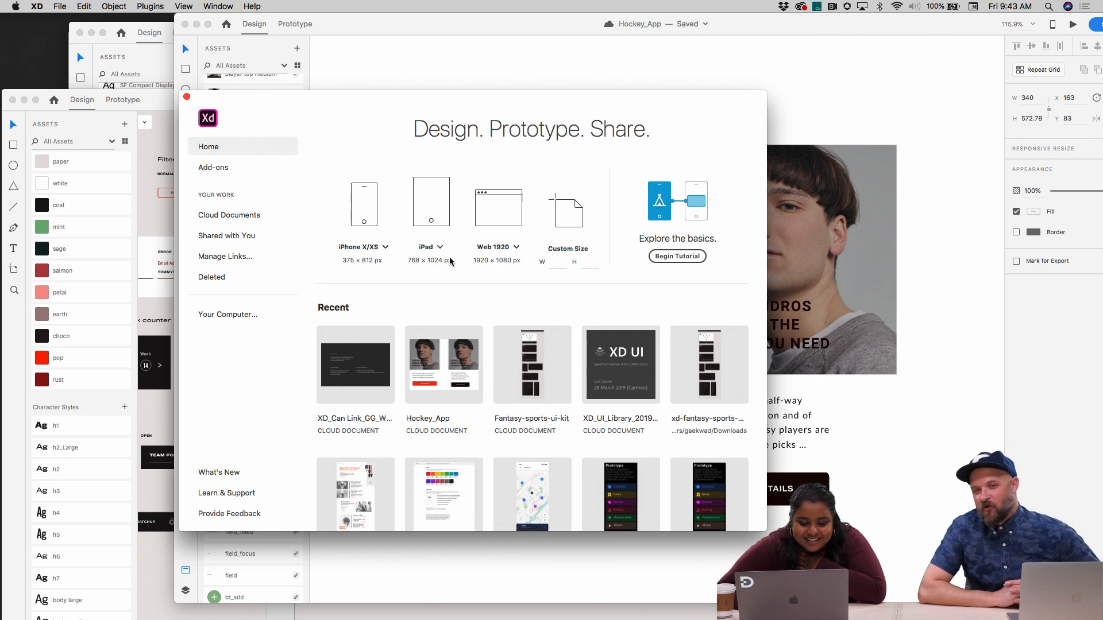
left_click(620, 359)
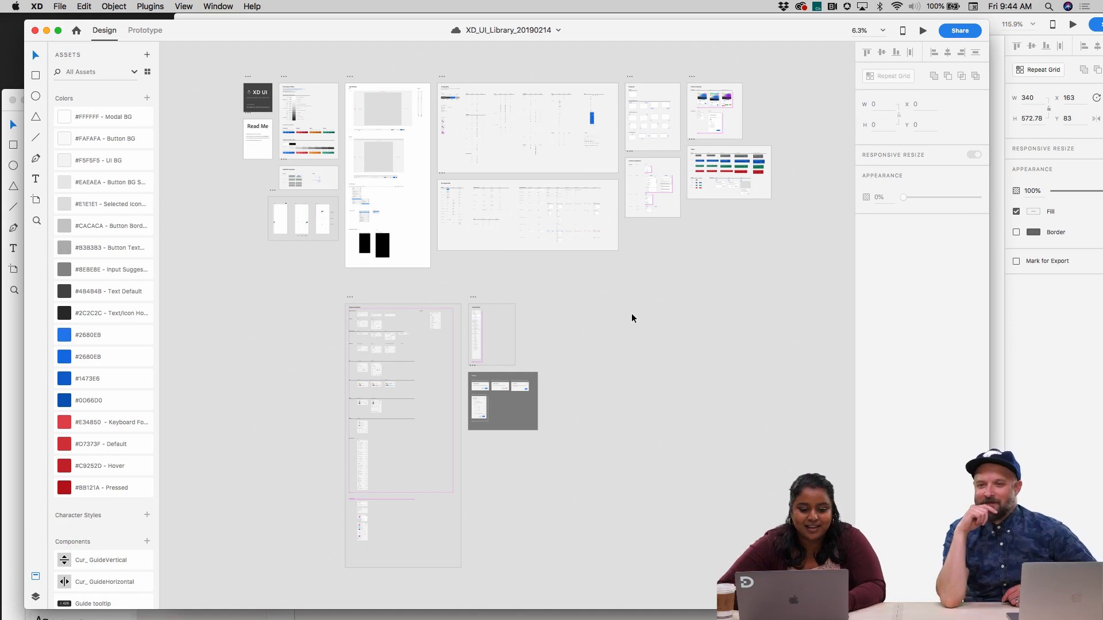
scroll(446, 224, "up", 3)
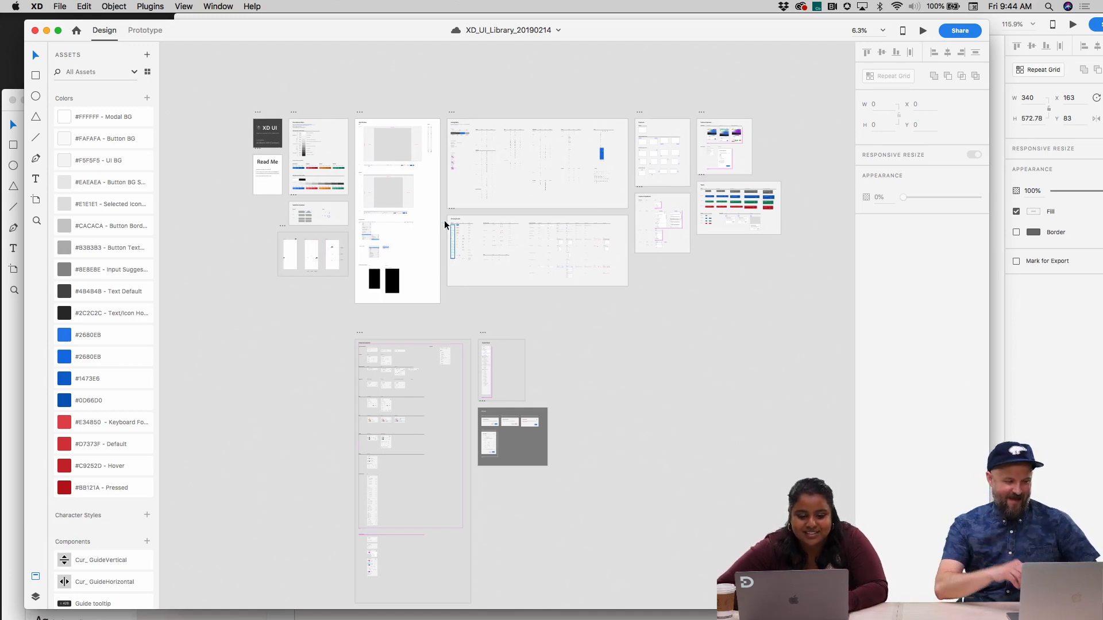
scroll(292, 198, "up", 5)
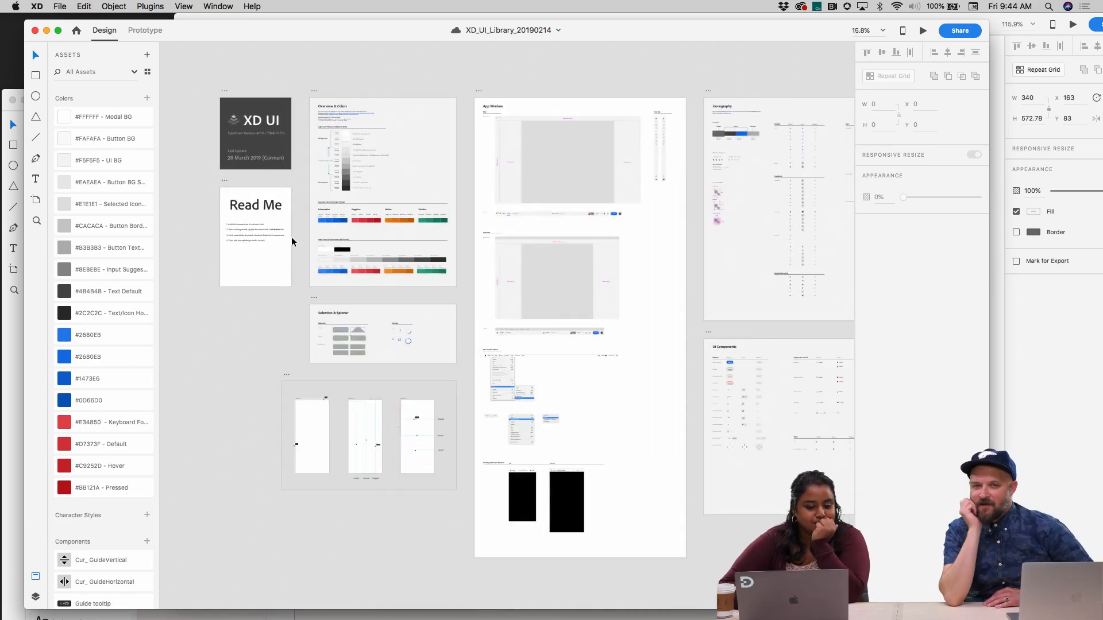
scroll(294, 268, "up", 2)
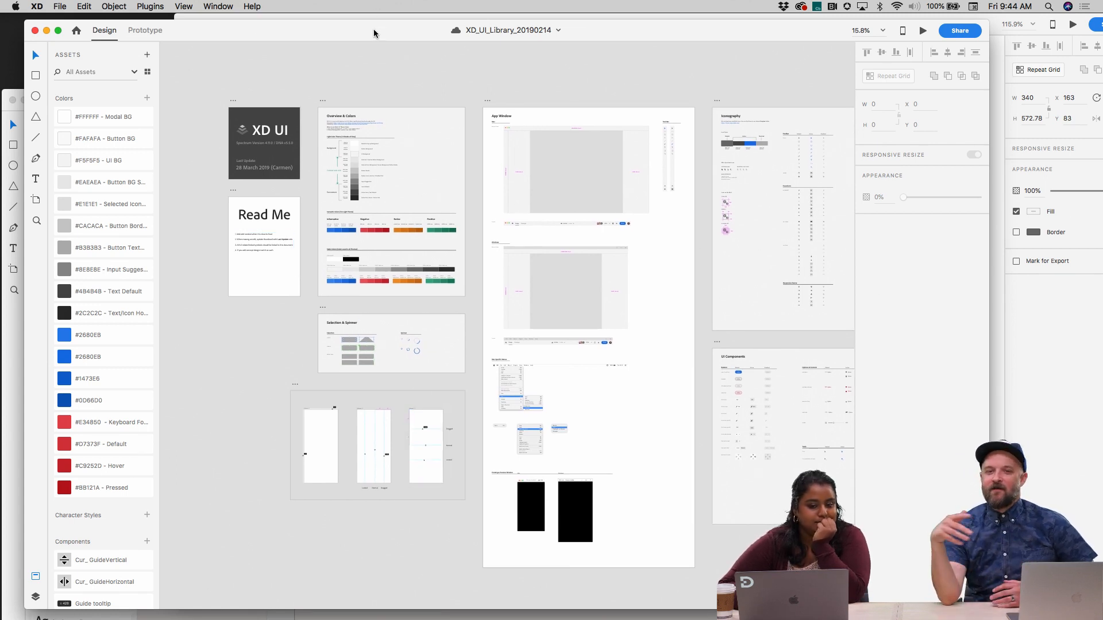
left_click_drag(374, 33, 367, 26)
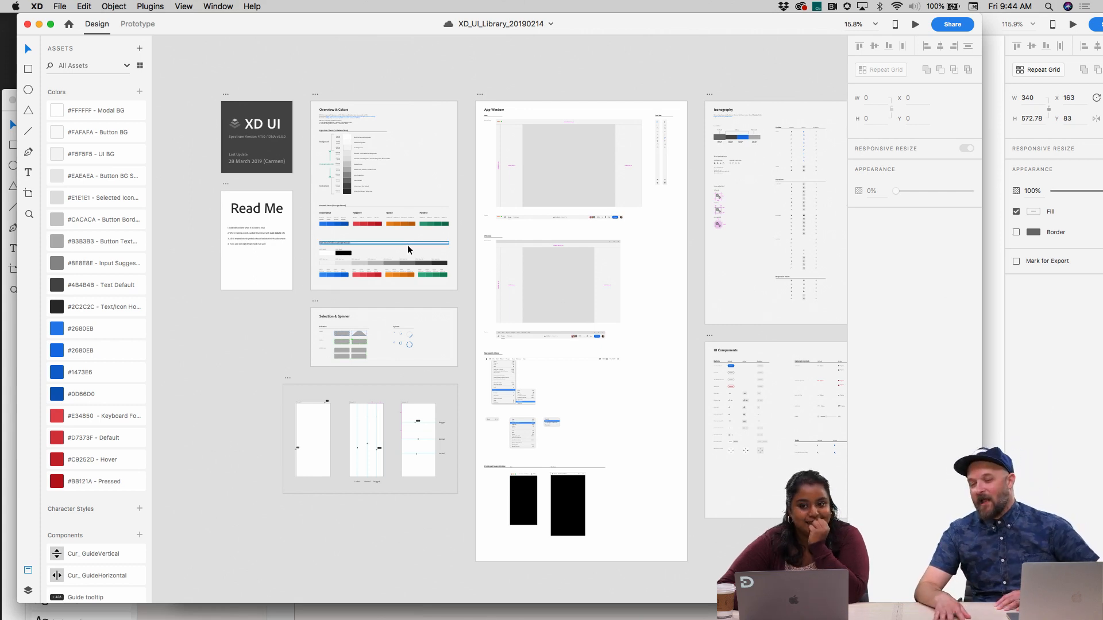
Examine the library's Thumbnail, Read me and Colors artboards, including the last-update note and the editing rules
scroll(416, 233, "up", 5)
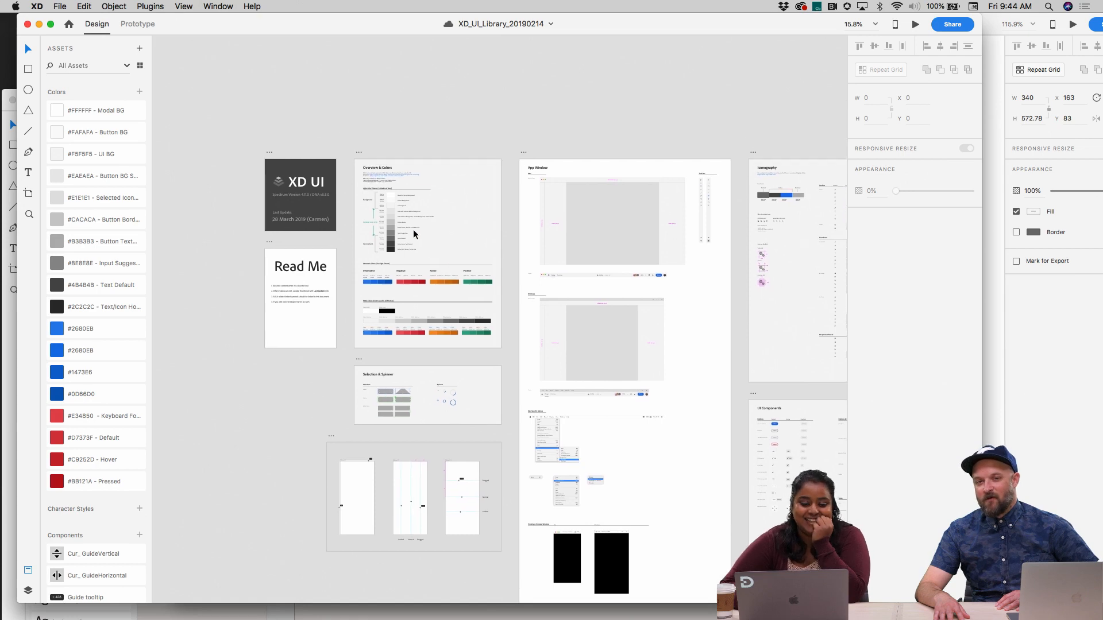
scroll(327, 255, "up", 5)
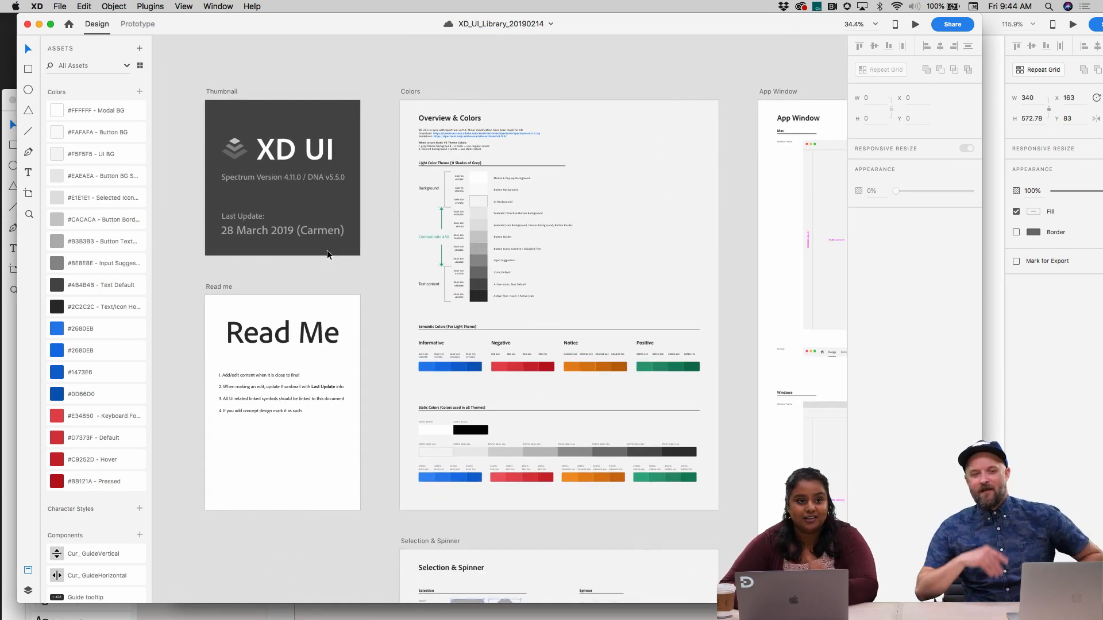
scroll(402, 343, "up", 2)
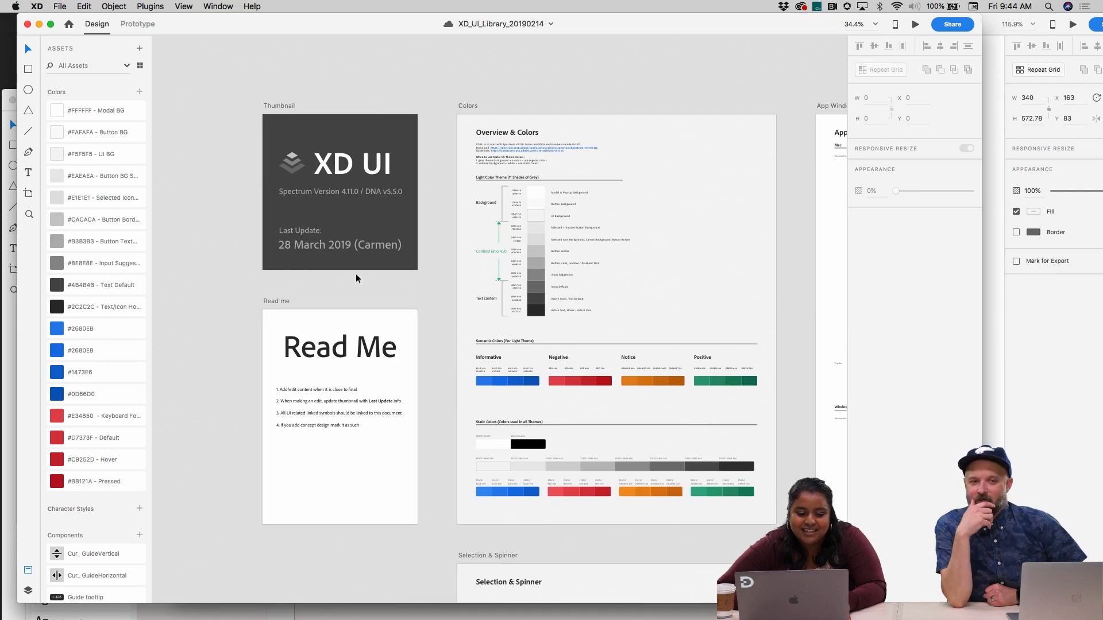
scroll(357, 278, "up", 4)
scroll(356, 278, "down", 3)
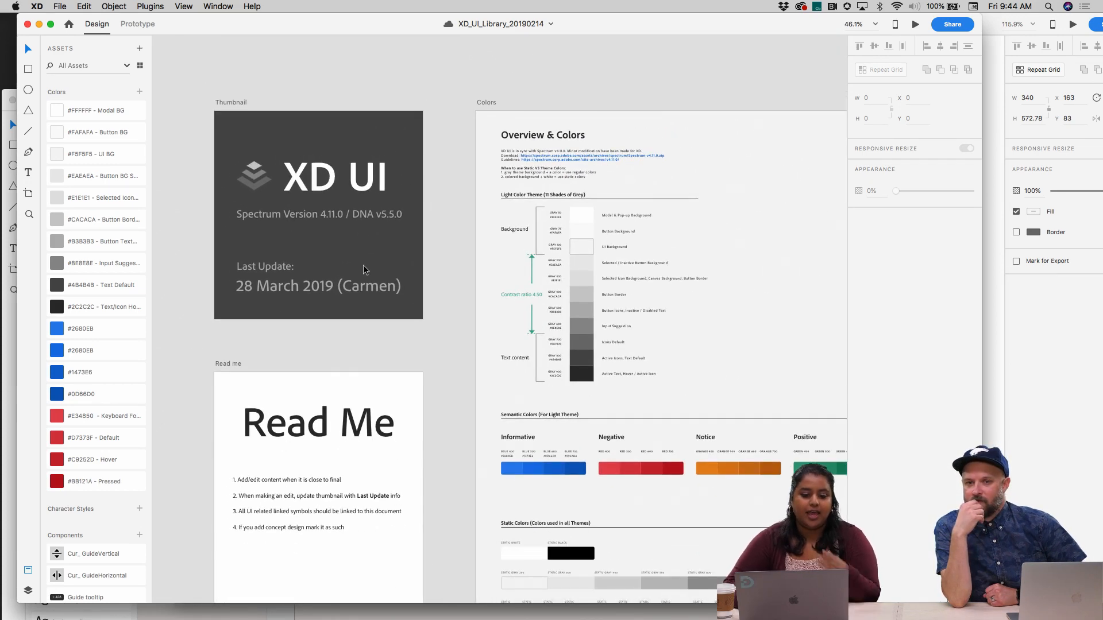
scroll(364, 270, "down", 8)
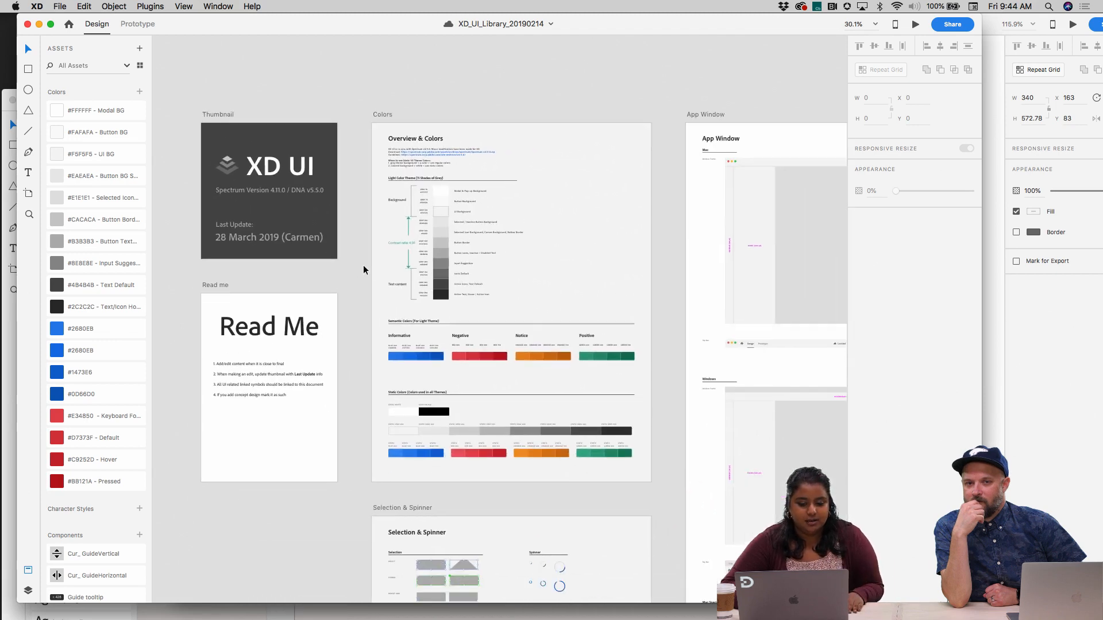
scroll(364, 269, "down", 4)
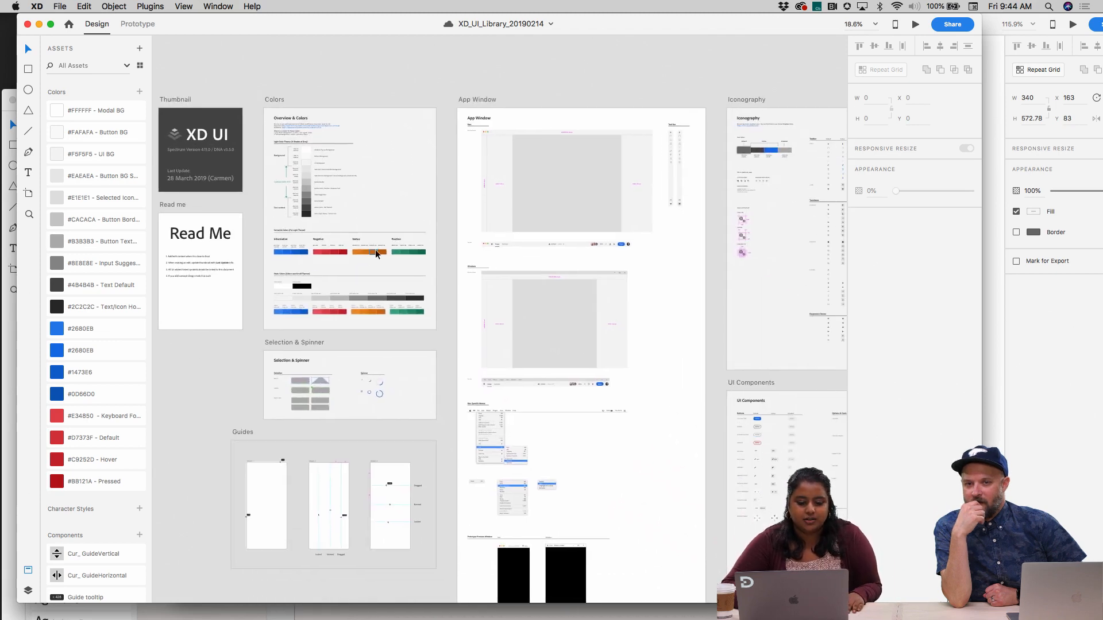
Examine the UI Components, Popovers and Custom Dropdowns artboards along with the library's list of components
scroll(452, 362, "up", 6)
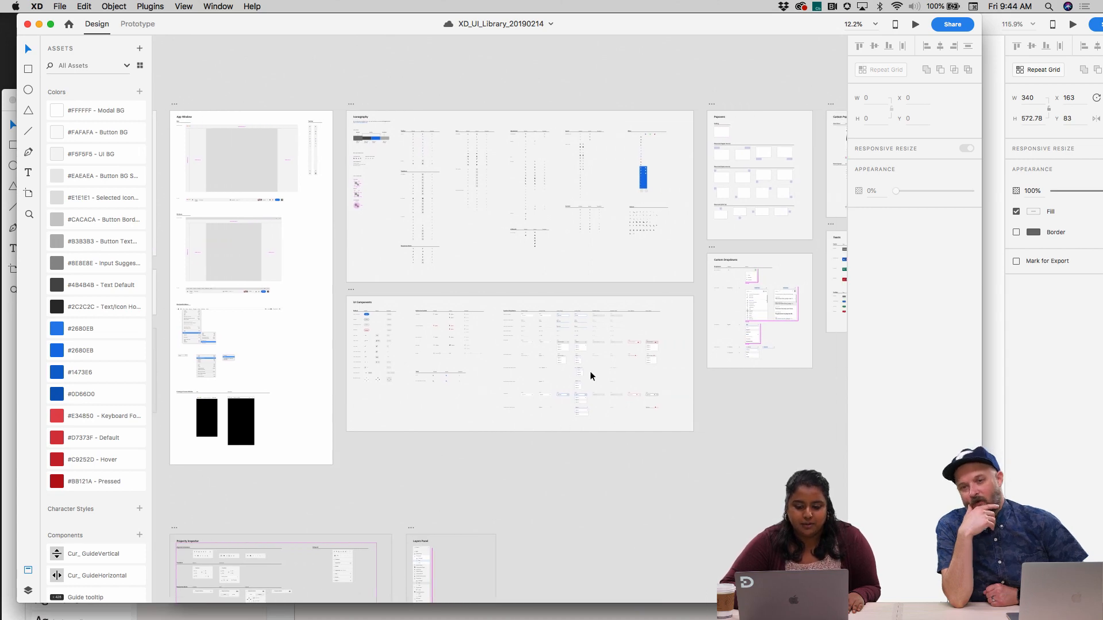
scroll(553, 356, "up", 10)
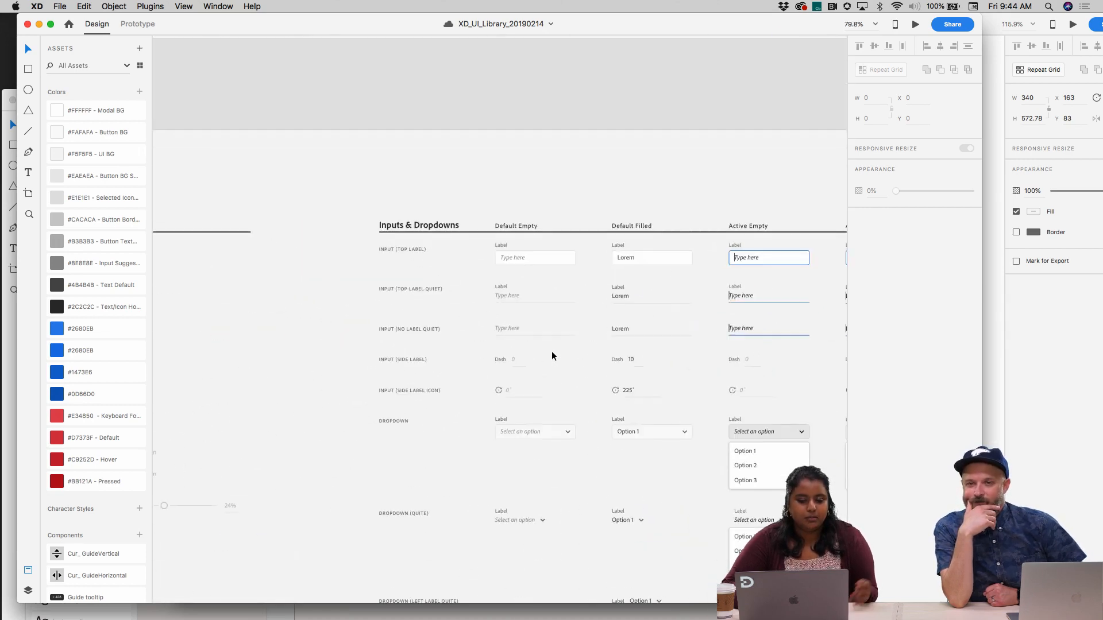
scroll(553, 357, "down", 10)
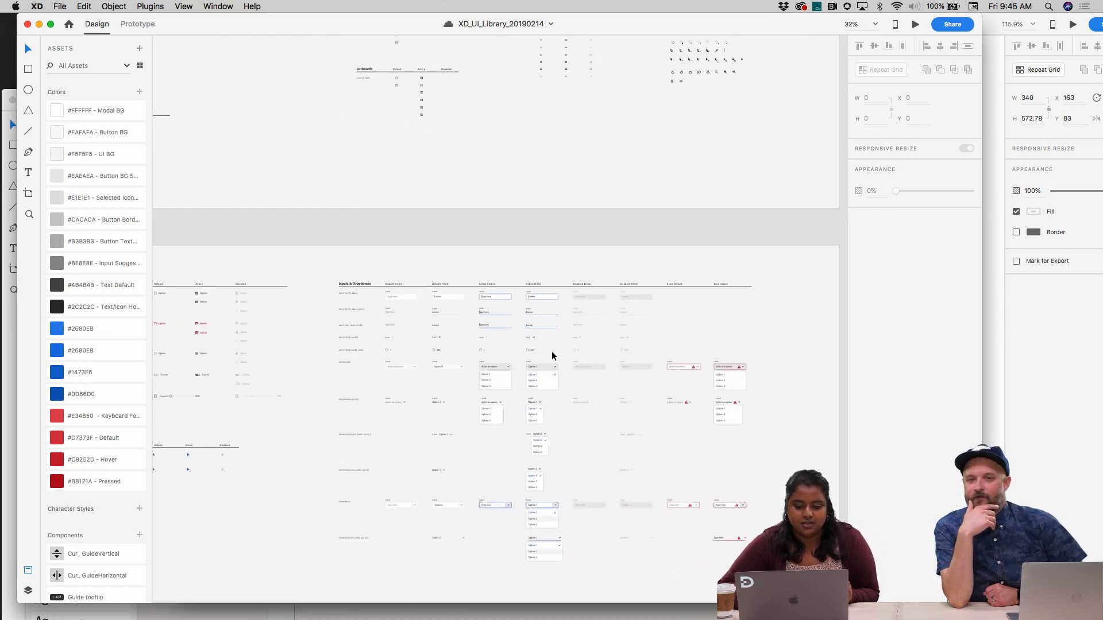
scroll(554, 357, "up", 2)
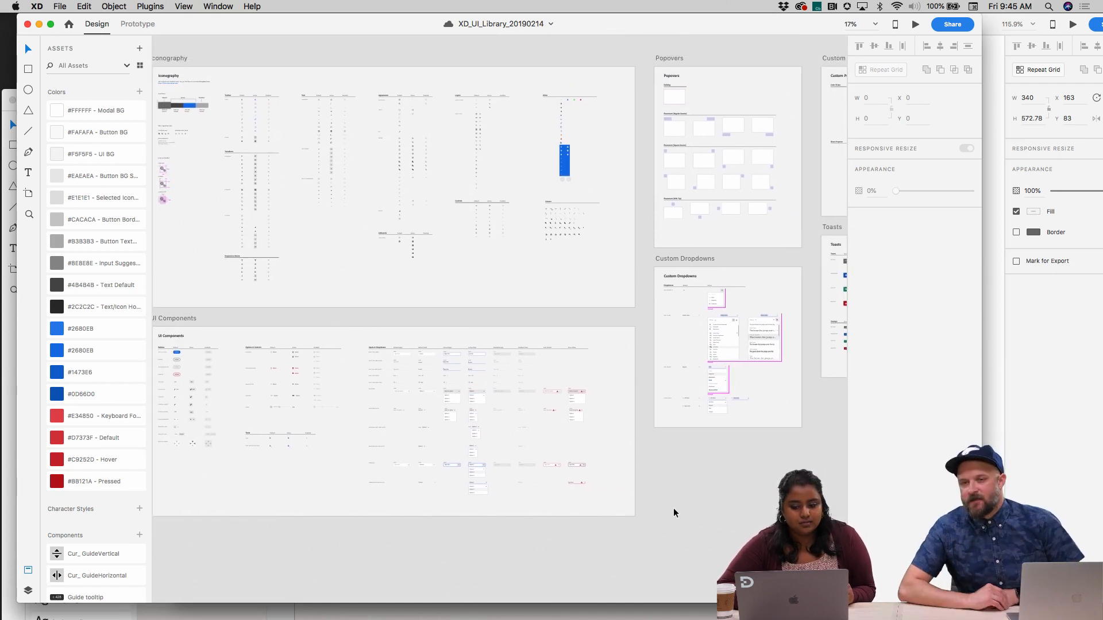
scroll(672, 512, "right", 5)
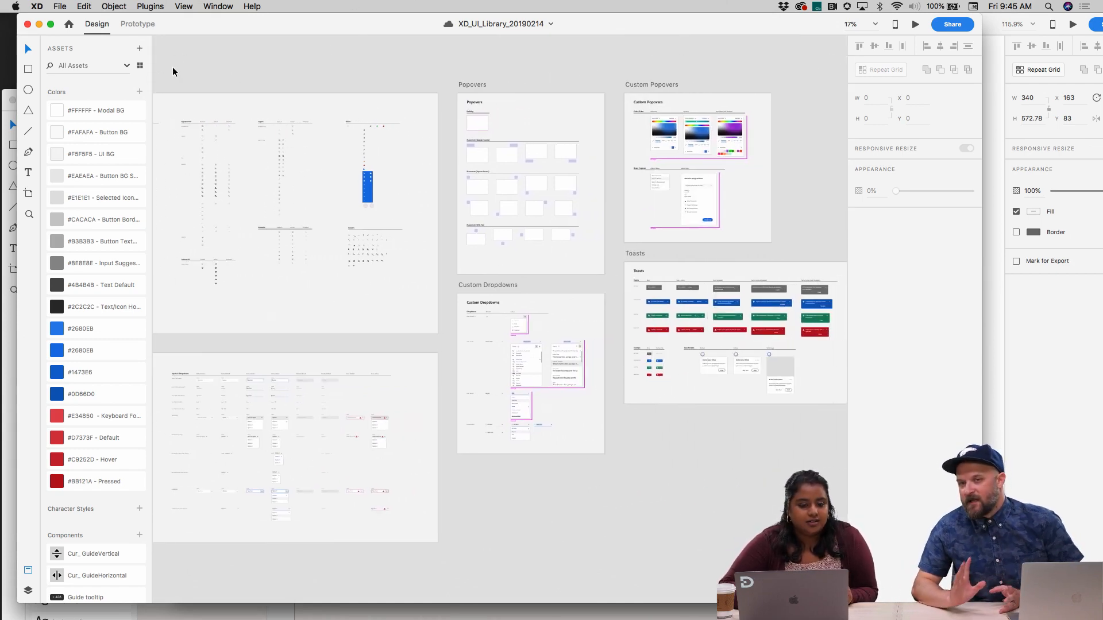
scroll(520, 298, "down", 5)
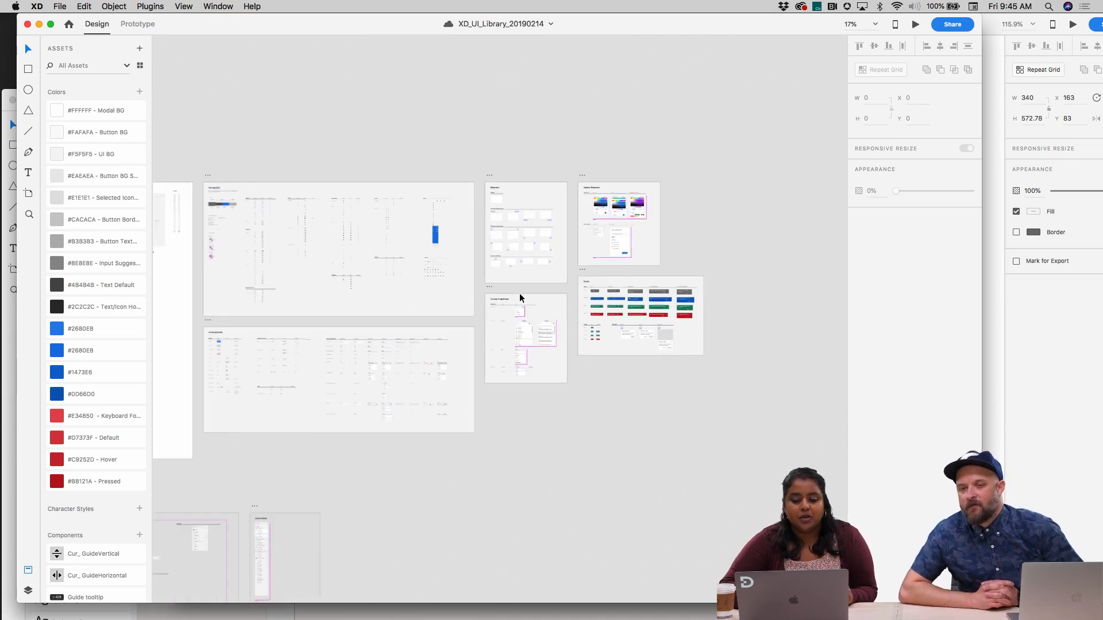
scroll(518, 303, "up", 2)
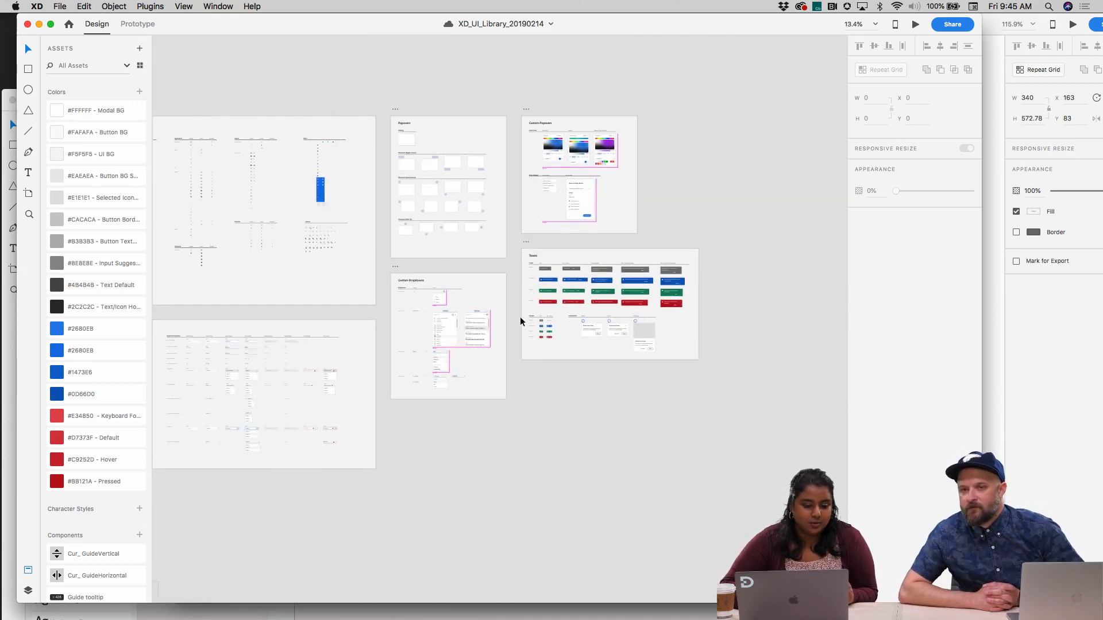
scroll(547, 421, "up", 3)
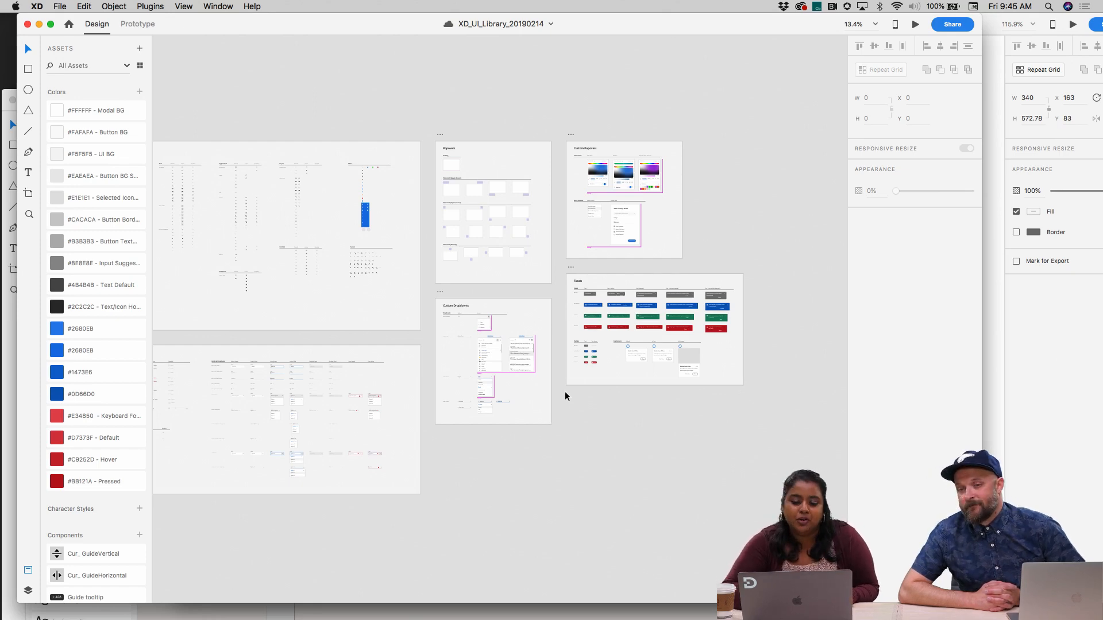
scroll(566, 396, "up", 1)
scroll(584, 397, "up", 4)
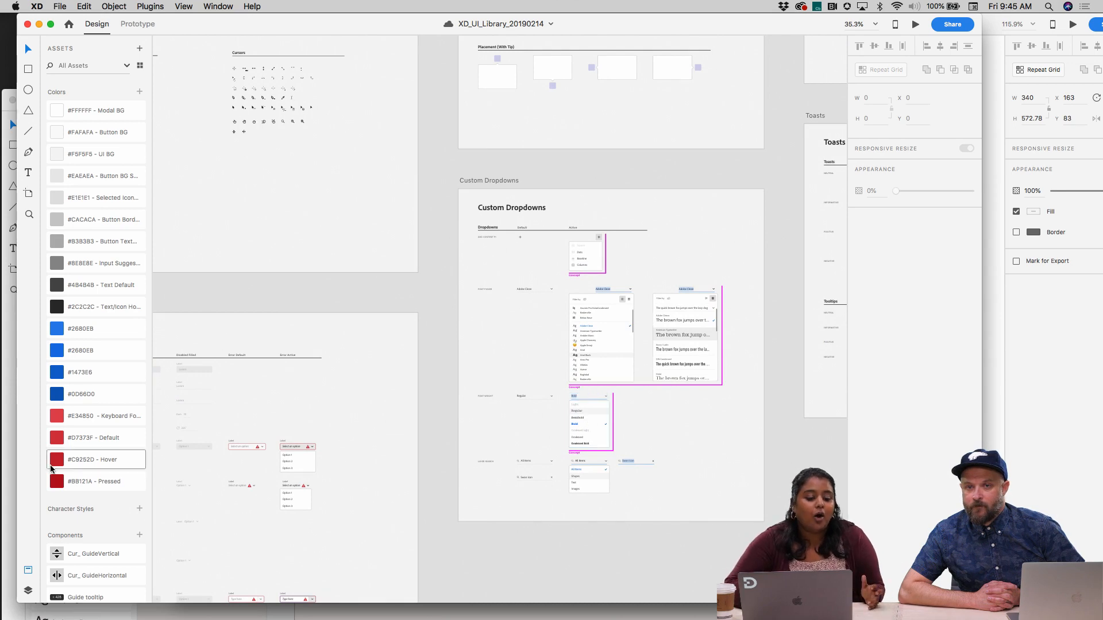
scroll(97, 517, "down", 10)
scroll(97, 519, "down", 2)
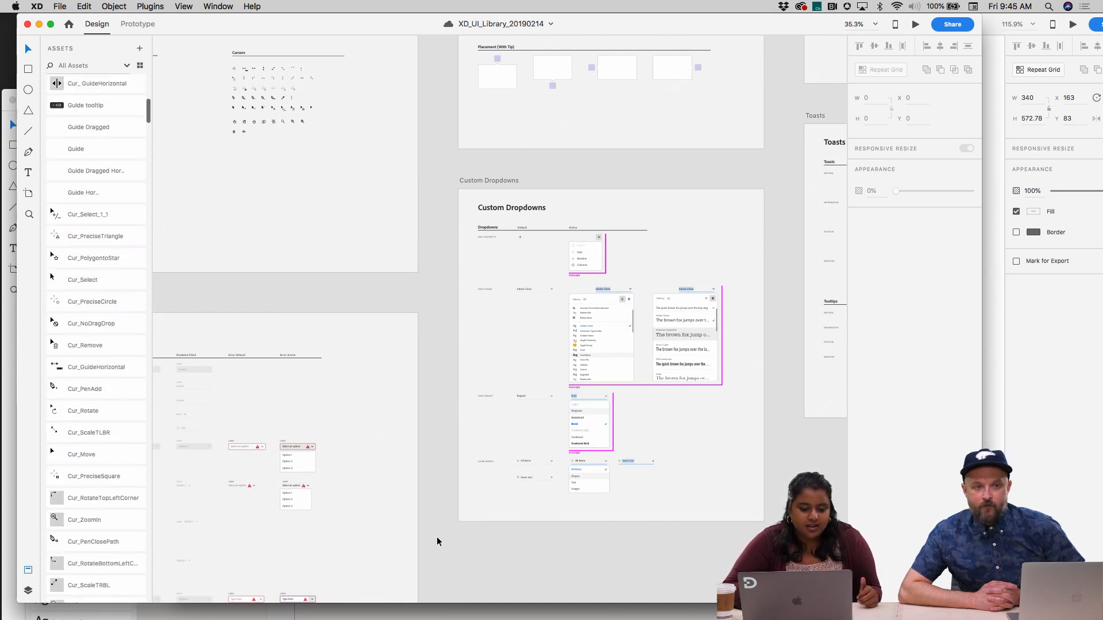
Copy the positive "Copied to clipboard" text toast from the Toasts artboard and switch to the Hockey_App document
scroll(527, 431, "up", 5)
scroll(528, 431, "right", 5)
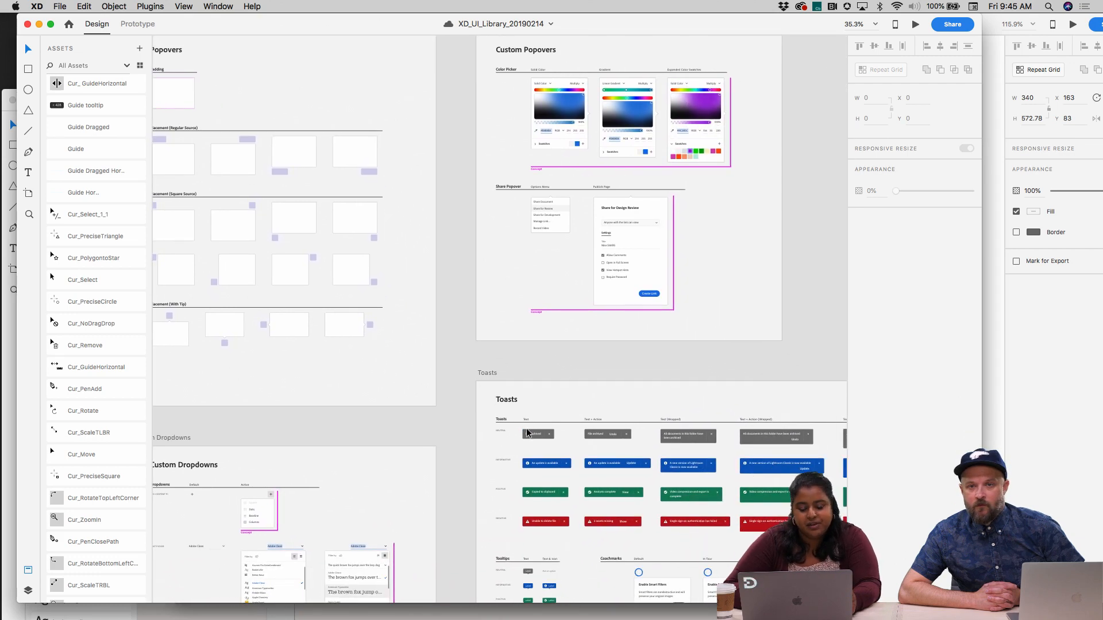
scroll(544, 462, "down", 2)
scroll(543, 462, "down", 1)
scroll(543, 462, "down", 3)
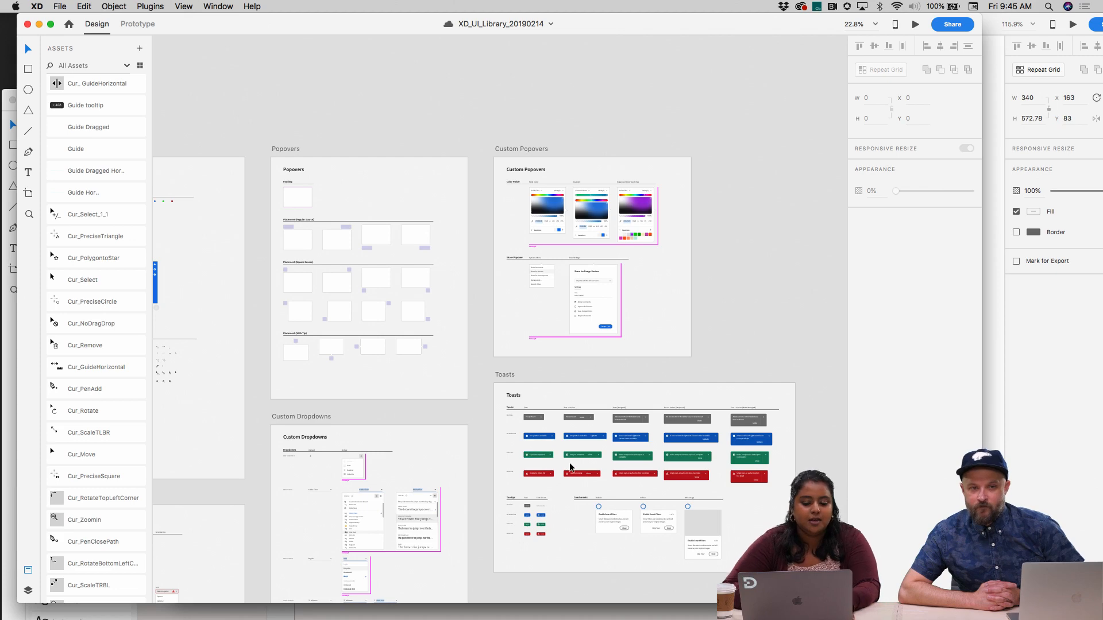
scroll(571, 467, "up", 5)
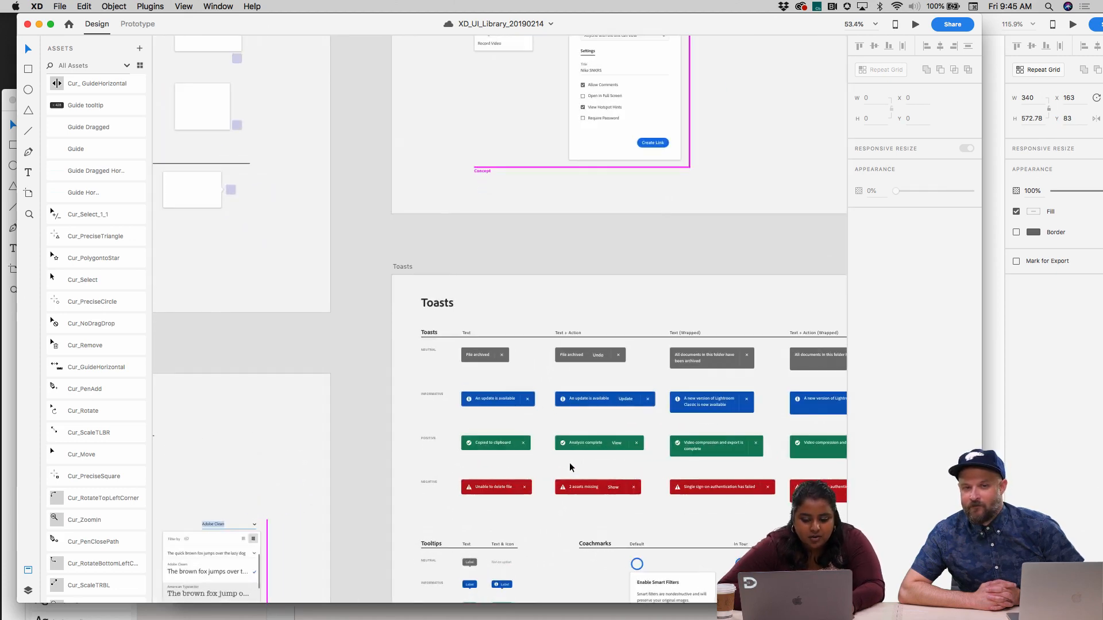
left_click(454, 436)
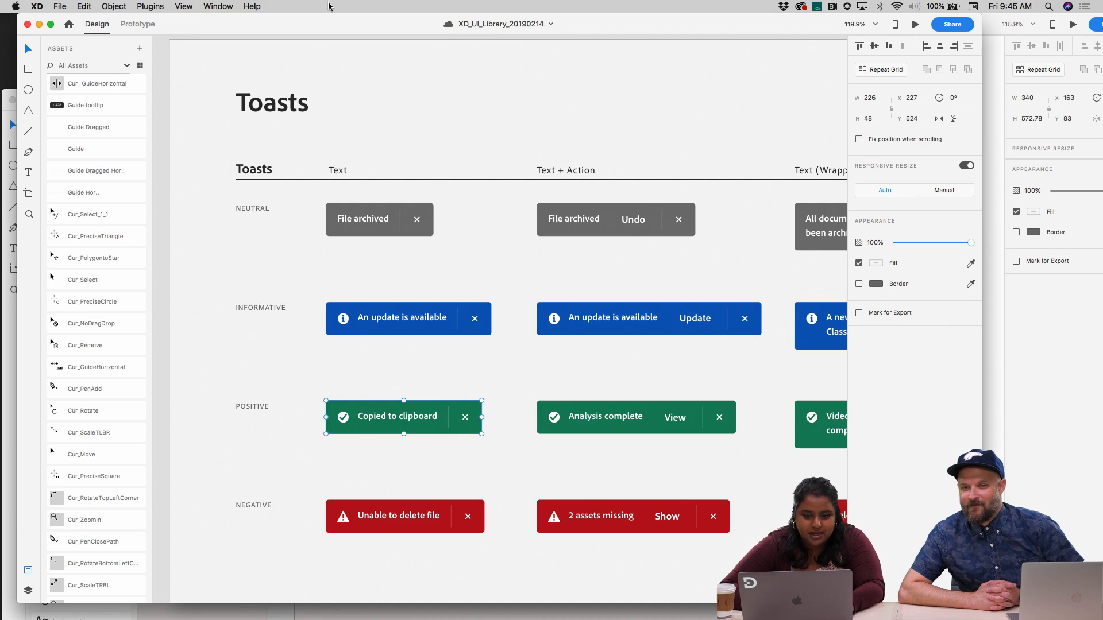
left_click_drag(328, 32, 600, 81)
left_click(353, 35)
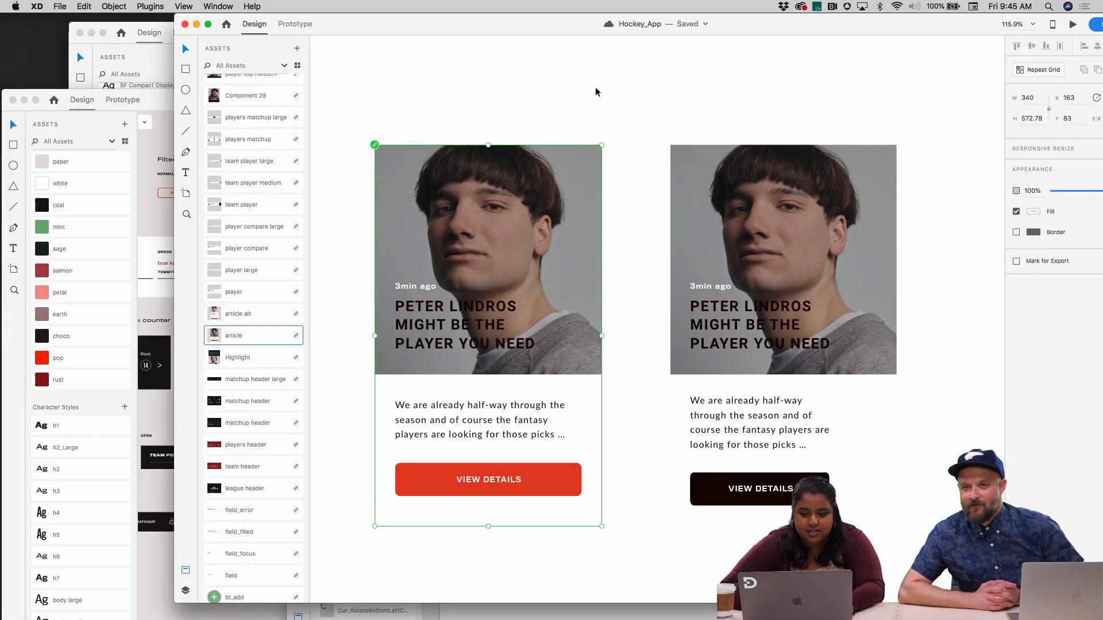
Paste the toast into Hockey_App and place it below the article with the red View Details button
scroll(595, 87, "down", 3)
key("super+v")
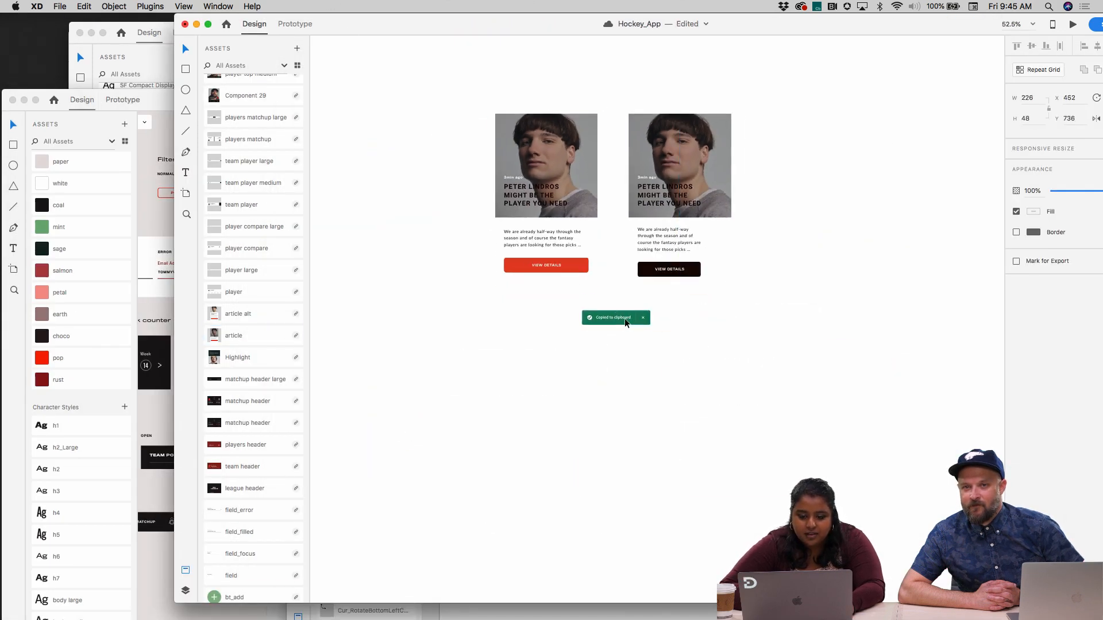
left_click_drag(625, 319, 549, 312)
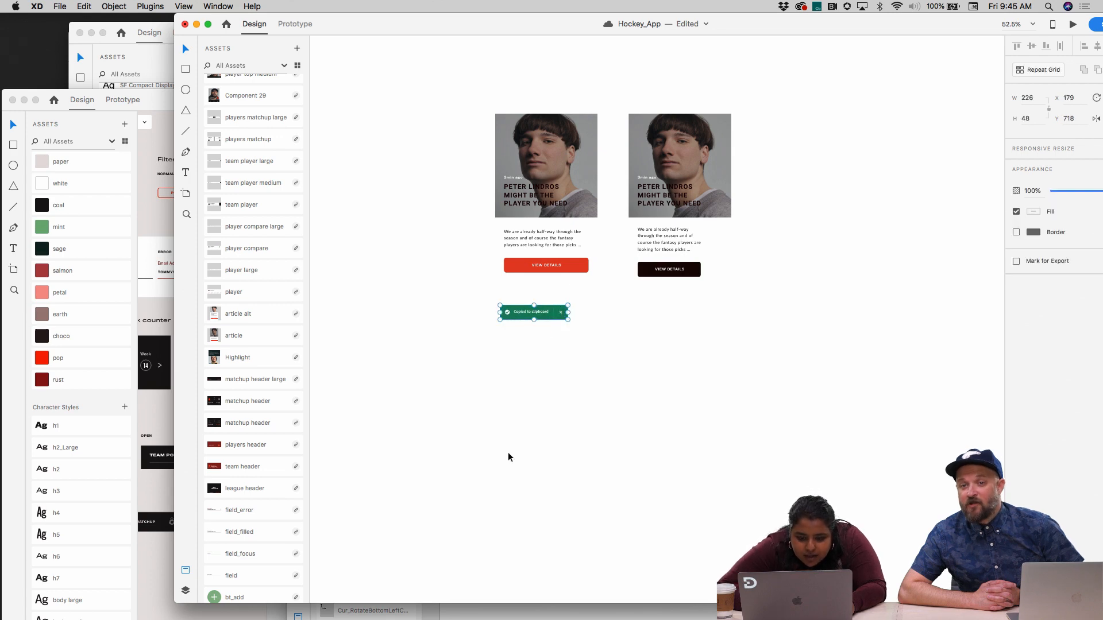
Switch back to XD_UI_Library_20190214 and undo turning the "Copied to clipboard" toast into a component
left_click(446, 617)
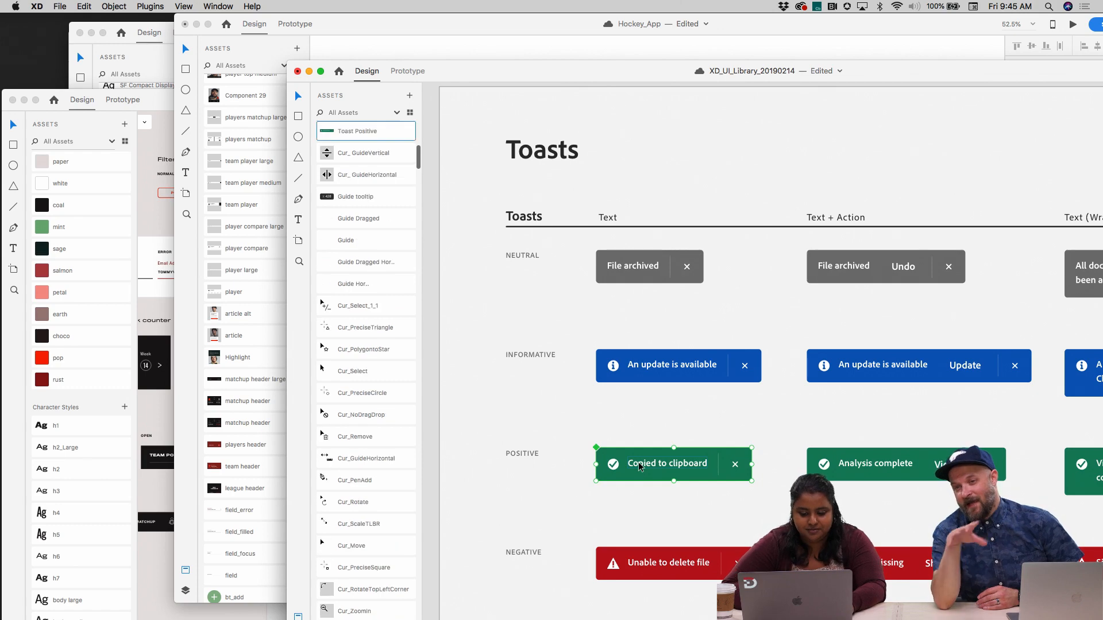
scroll(415, 221, "up", 5)
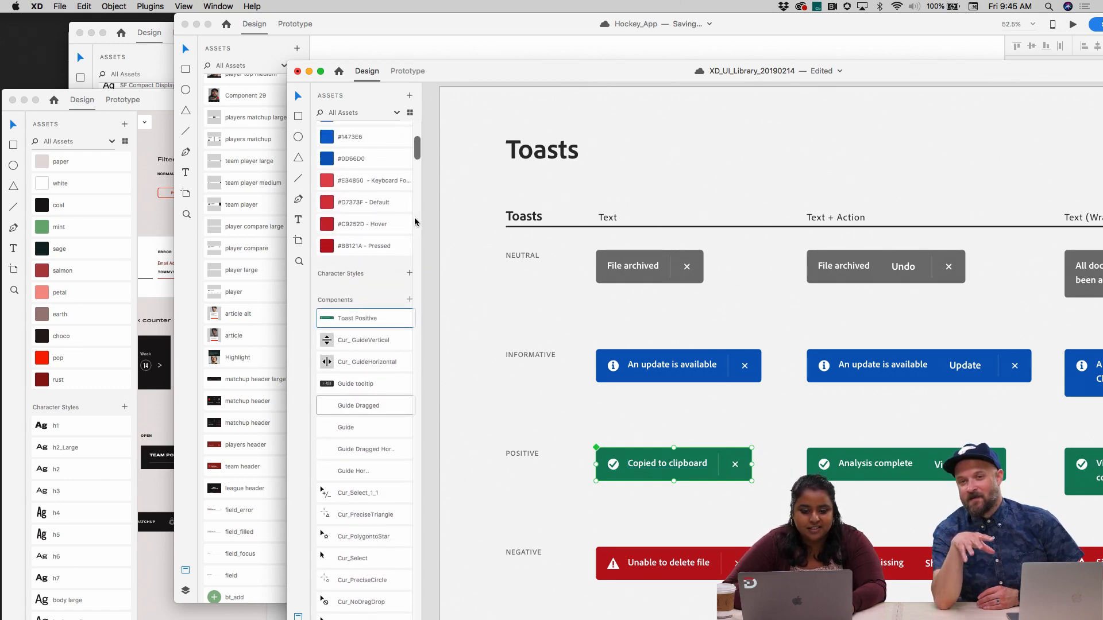
key("super+z")
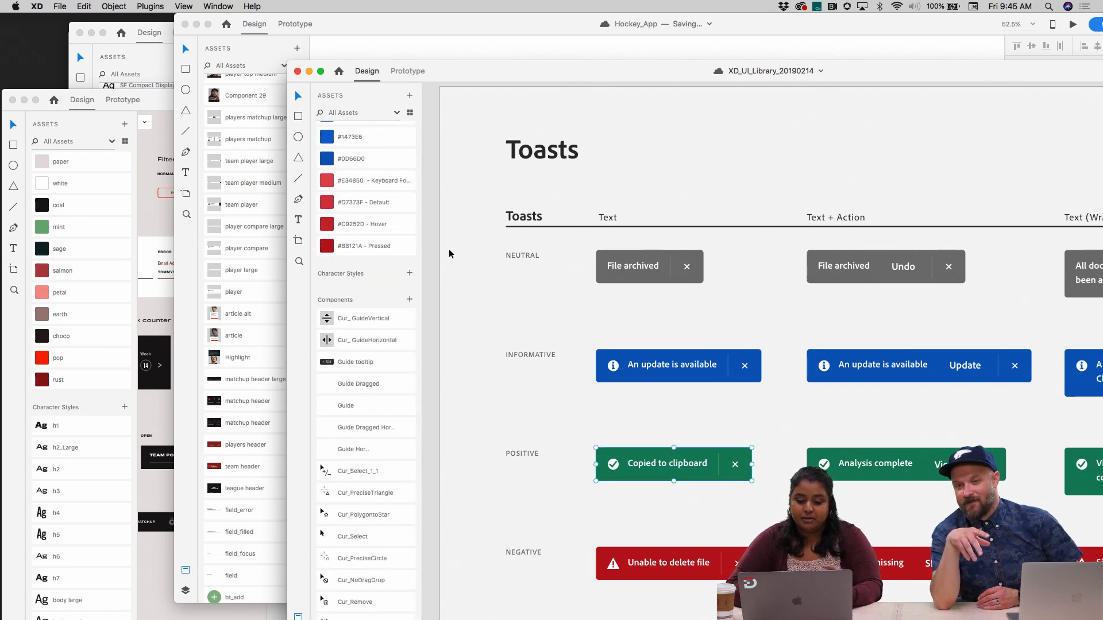
Look through the library's full list of components, from the cursors and icons to the checkbox states
scroll(537, 266, "up", 5)
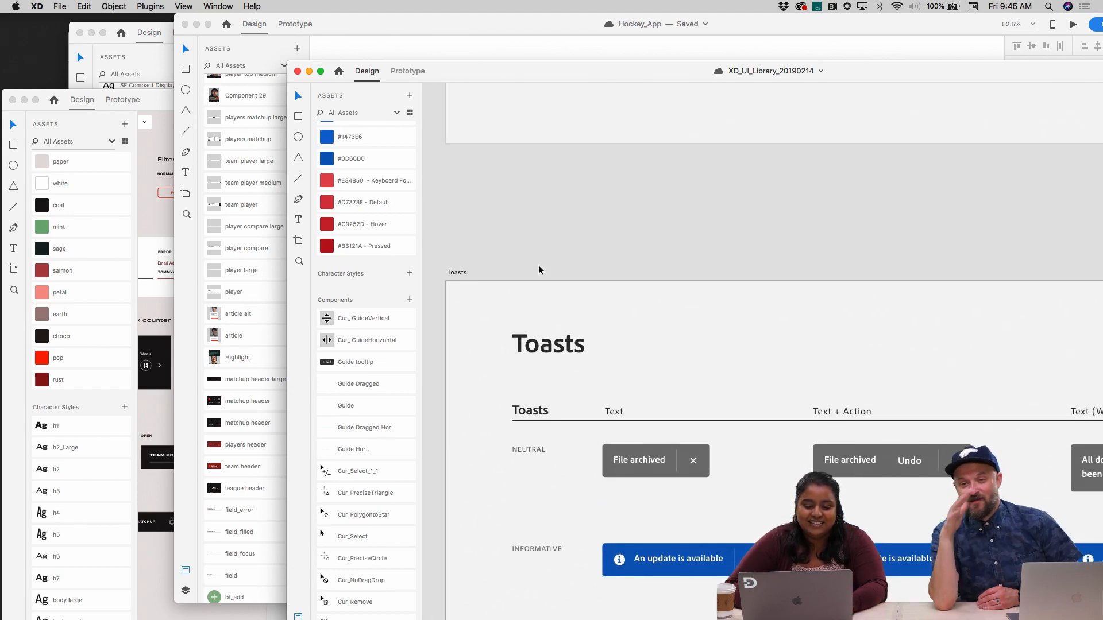
scroll(398, 348, "down", 10)
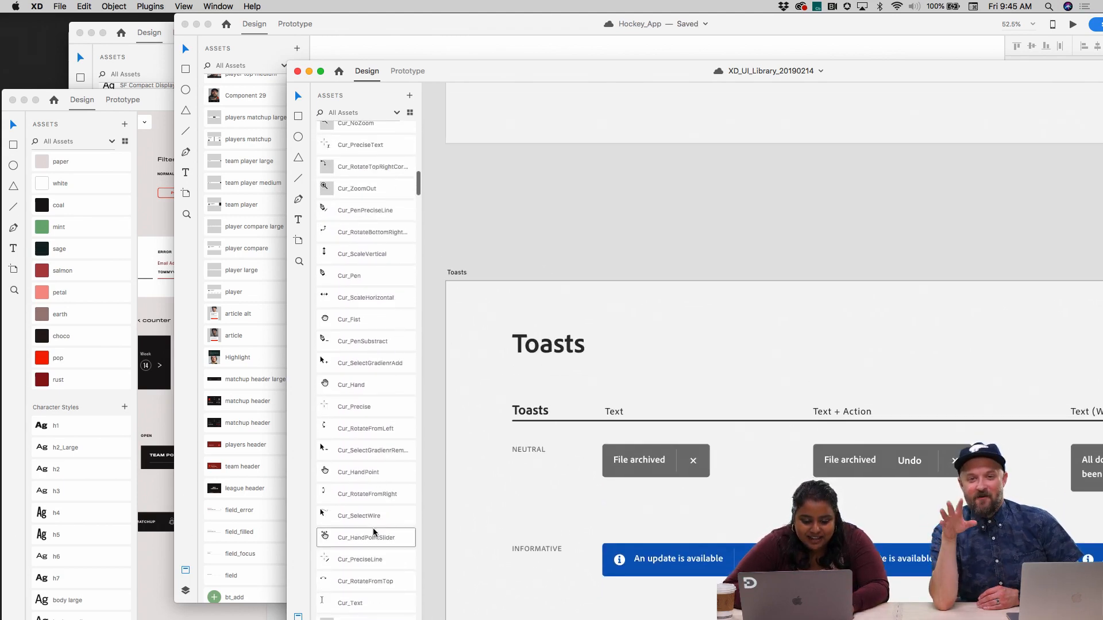
scroll(591, 325, "down", 5)
scroll(368, 402, "down", 5)
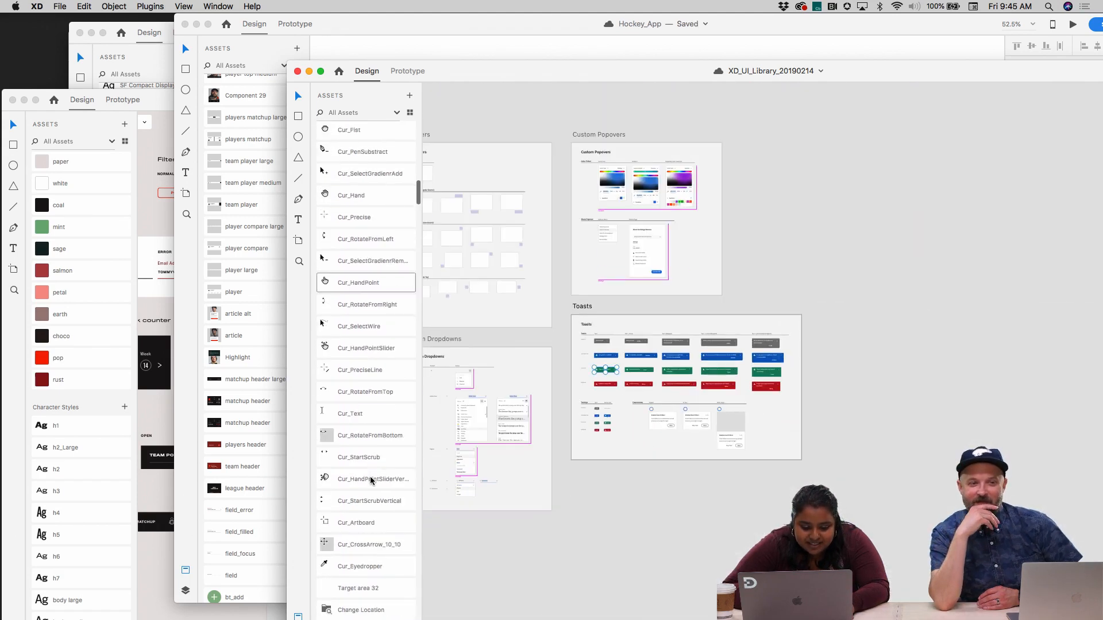
scroll(371, 481, "down", 5)
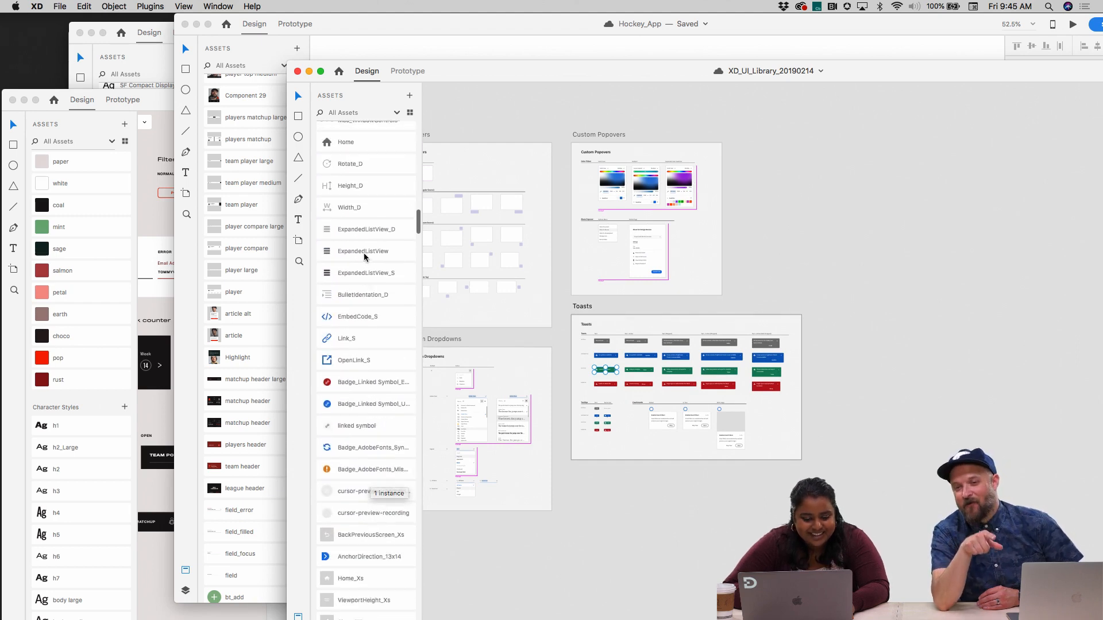
scroll(368, 421, "down", 15)
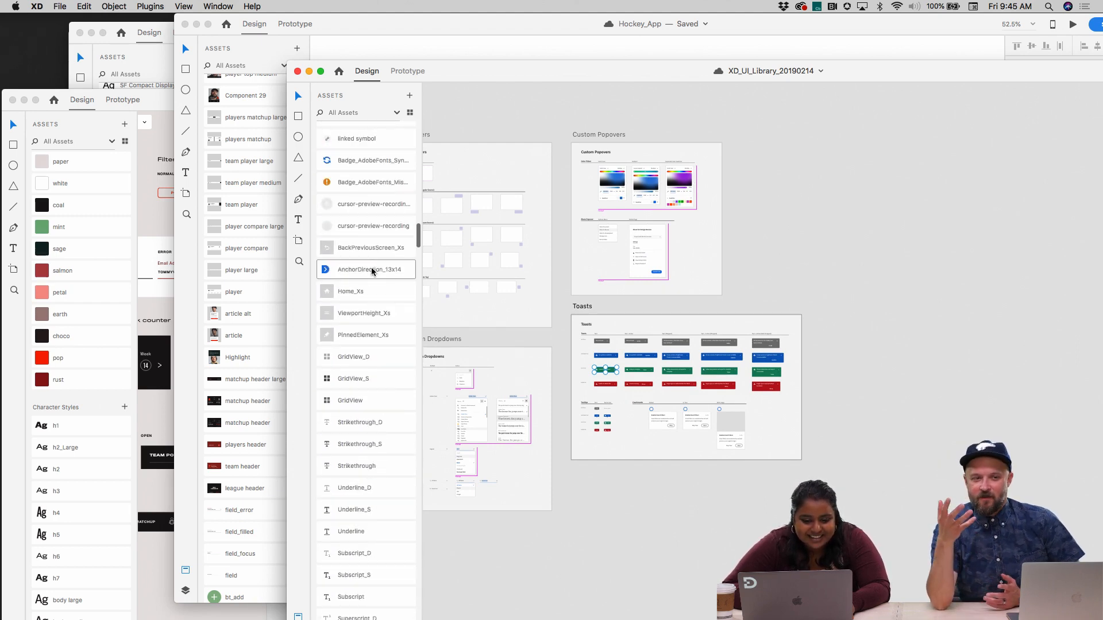
scroll(380, 457, "down", 15)
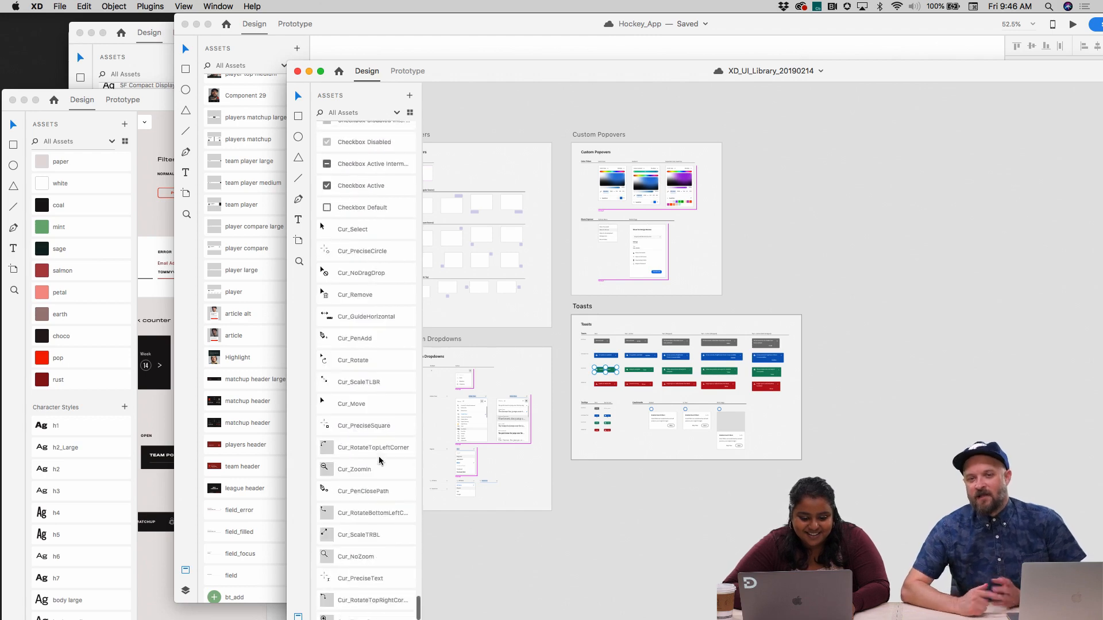
scroll(380, 461, "up", 7)
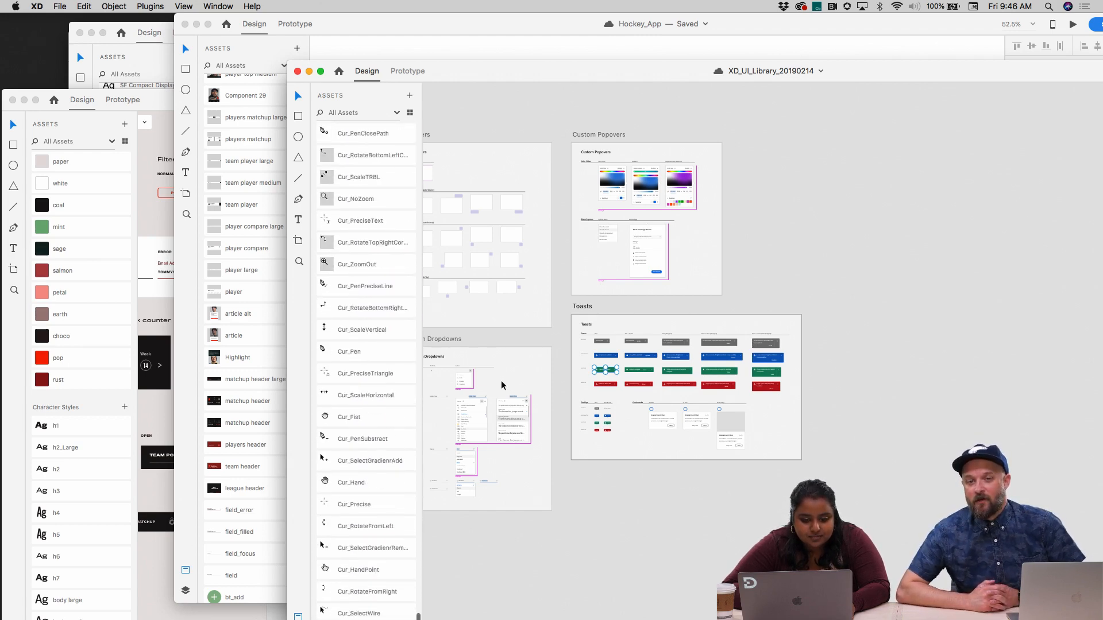
Examine the Toolbar icons on the Iconography artboard in their Default, Active and Disabled states
scroll(502, 386, "left", 10)
scroll(501, 385, "left", 8)
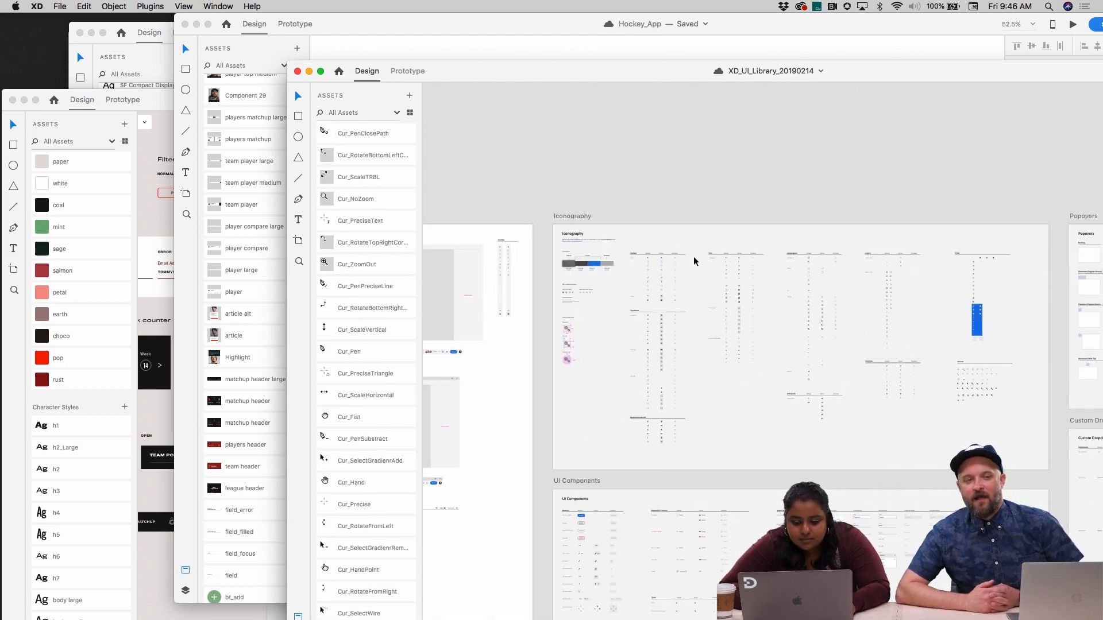
scroll(659, 272, "up", 10)
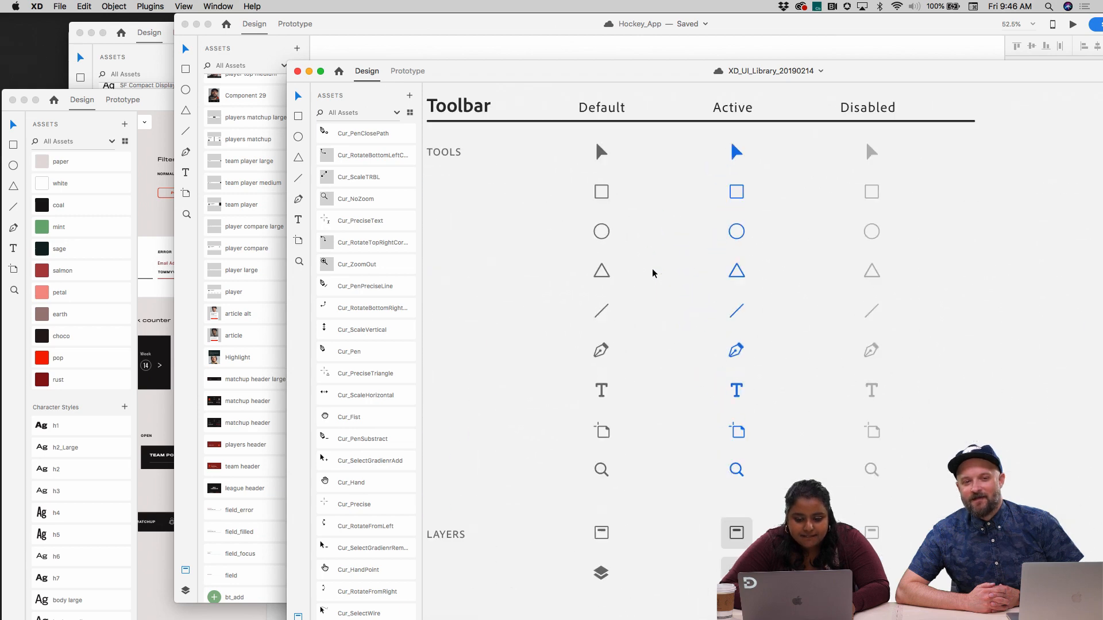
Copy the Default select arrow icon from the Tools row of the Toolbar icons in XD_UI_Library_20190214
scroll(371, 198, "up", 12)
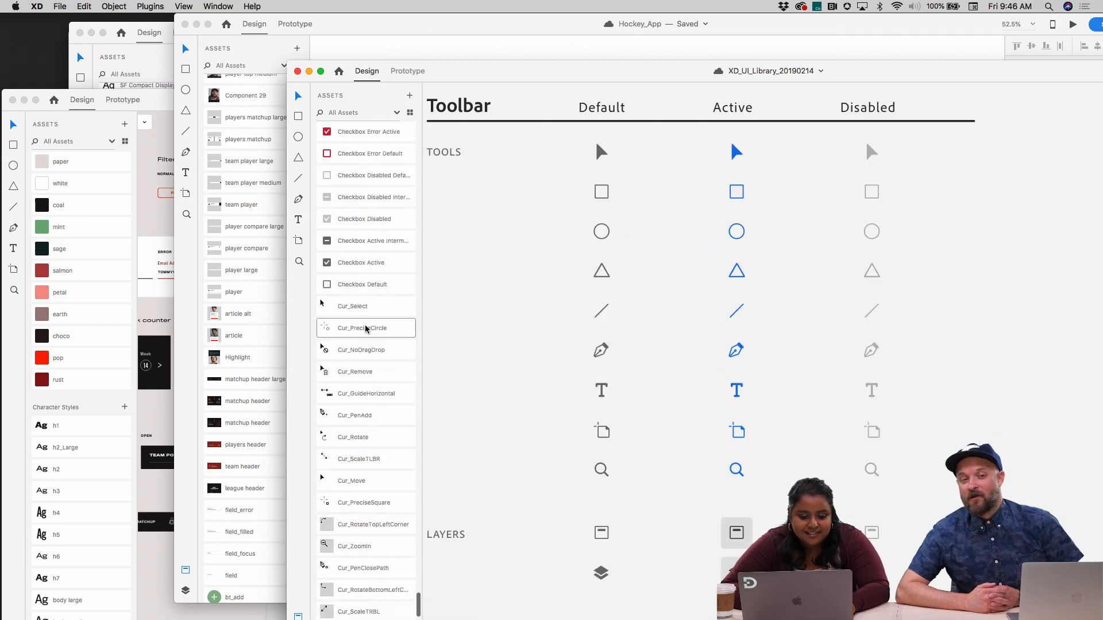
scroll(366, 321, "down", 5)
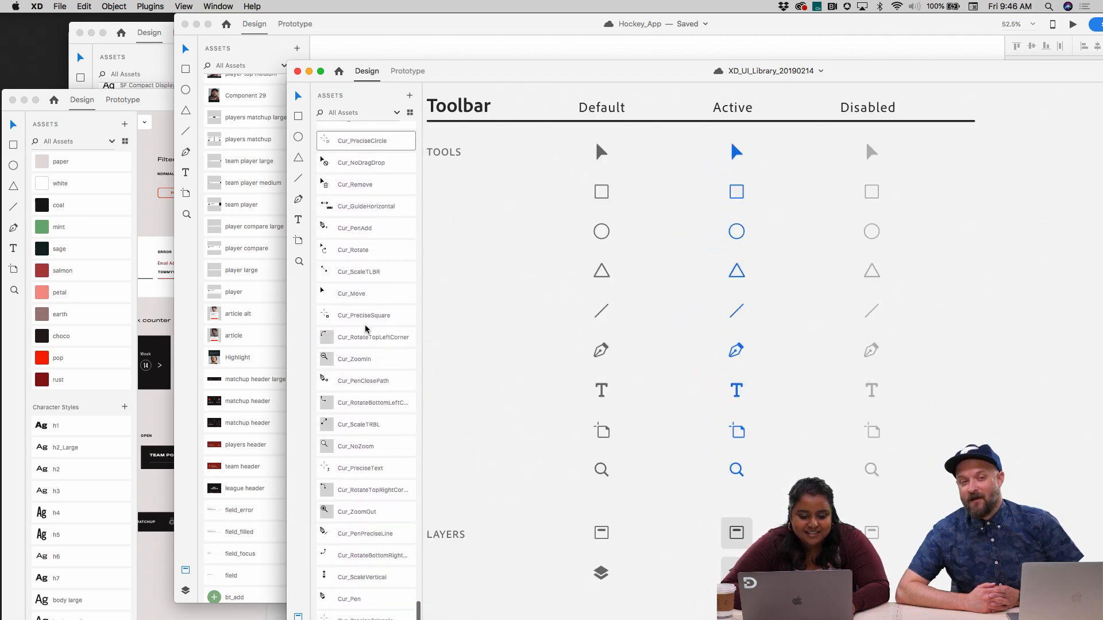
left_click(599, 156)
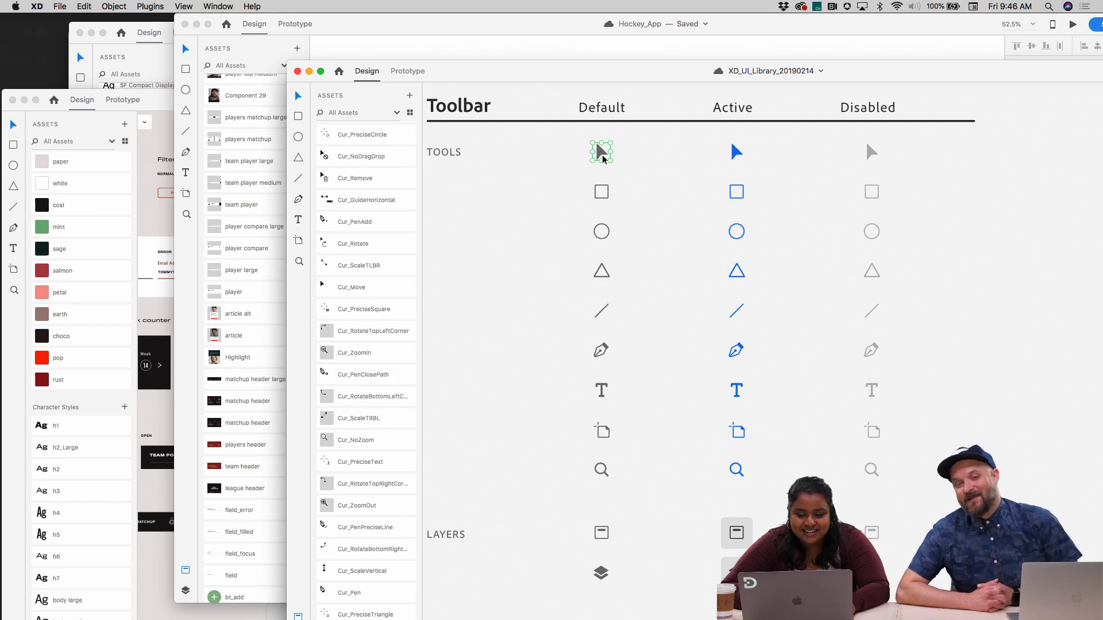
Switch to Hockey_App, delete the "Copied to clipboard" toast, and paste the copied select arrow icon below the article cards
left_click(362, 50)
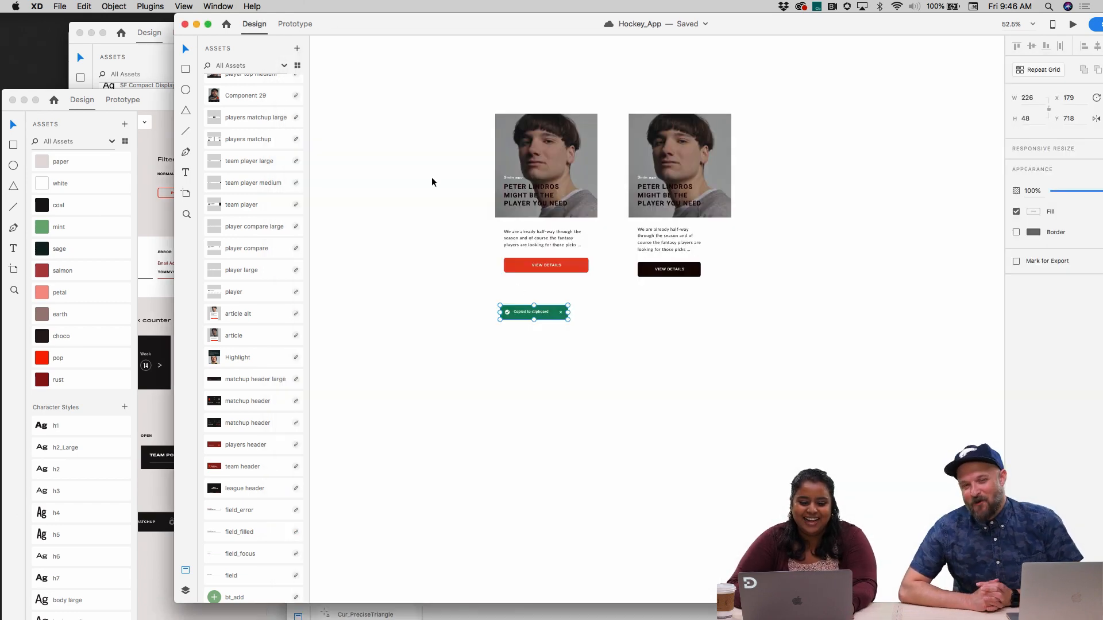
key("Delete")
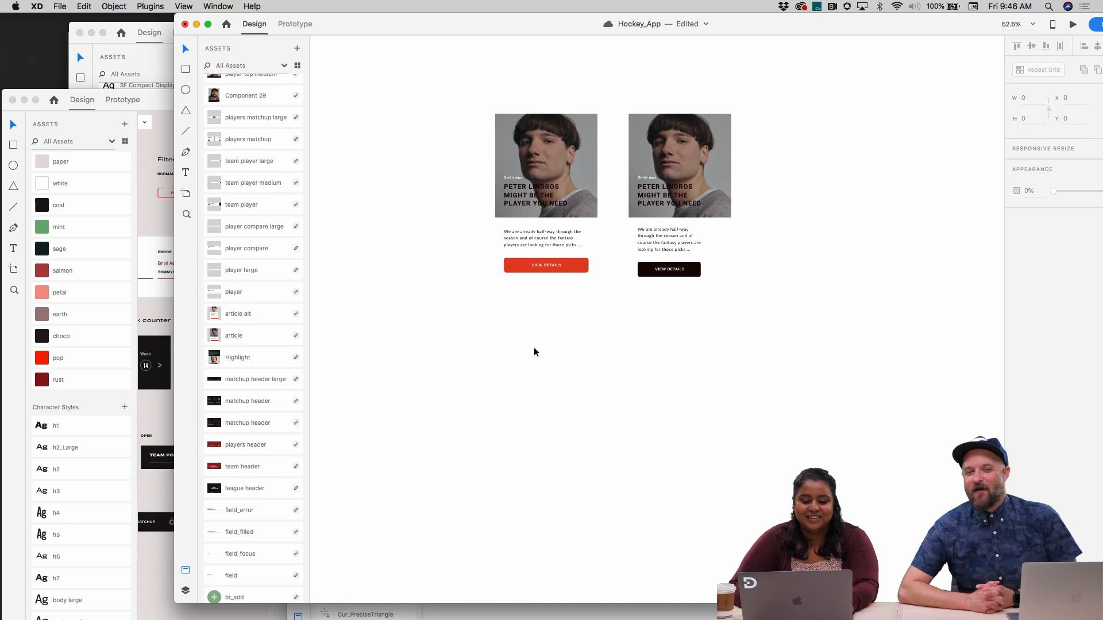
scroll(533, 347, "up", 5)
key("super+v")
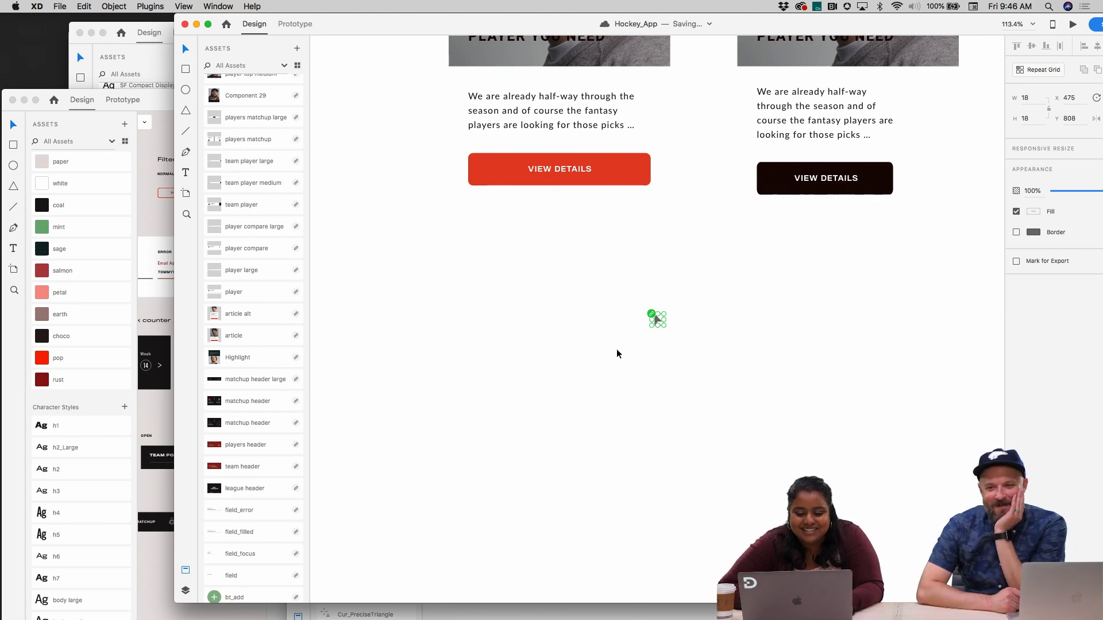
scroll(616, 349, "up", 5)
left_click_drag(759, 33, 683, 179)
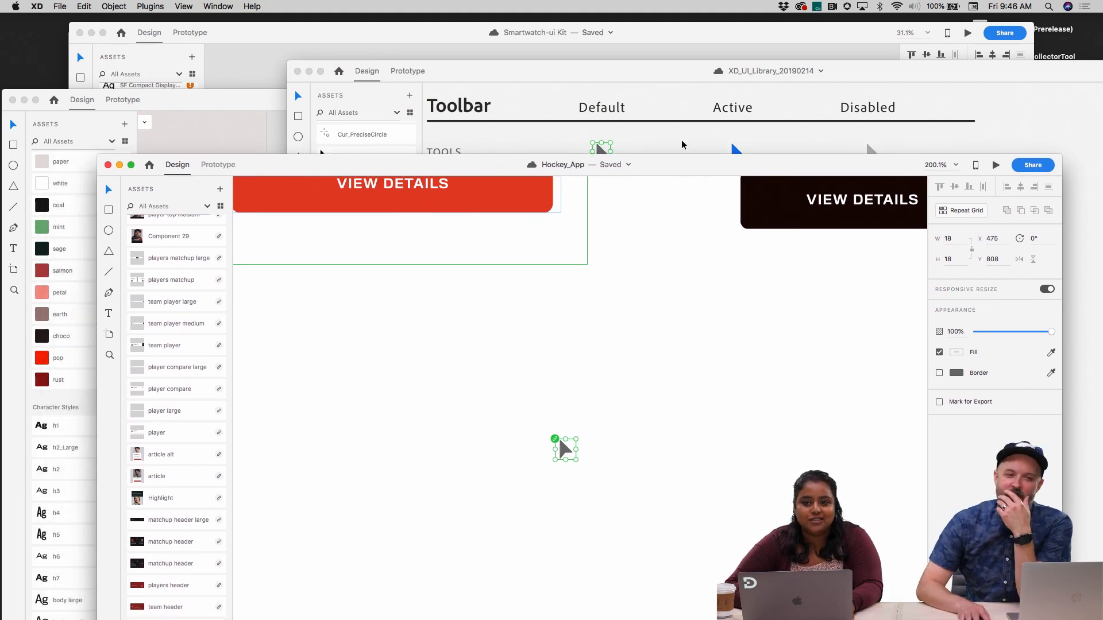
scroll(628, 389, "up", 2)
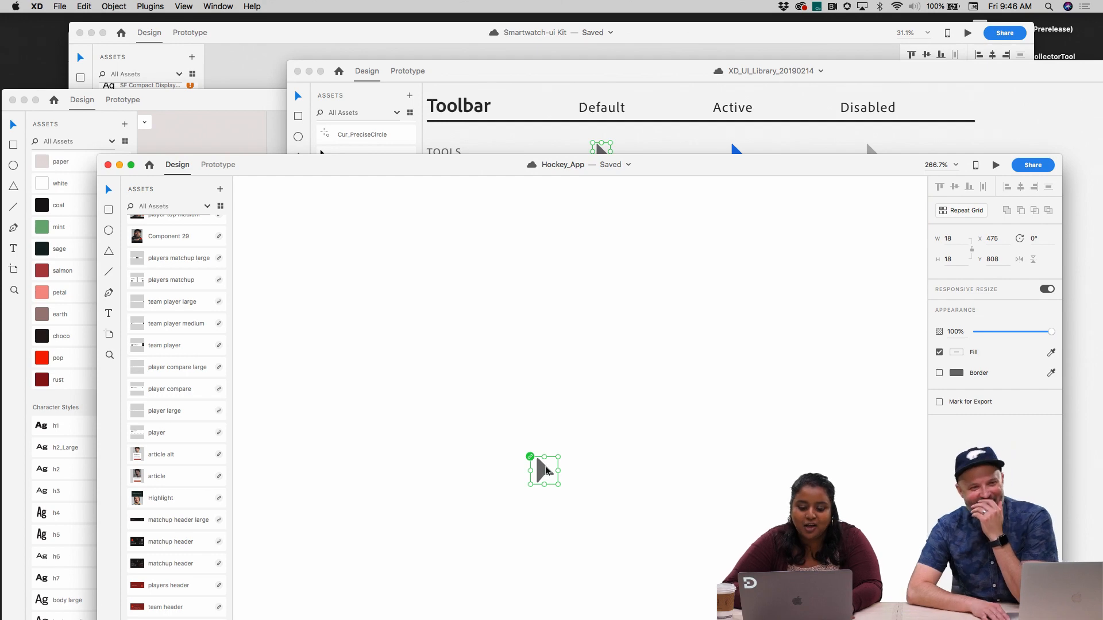
scroll(547, 447, "down", 2)
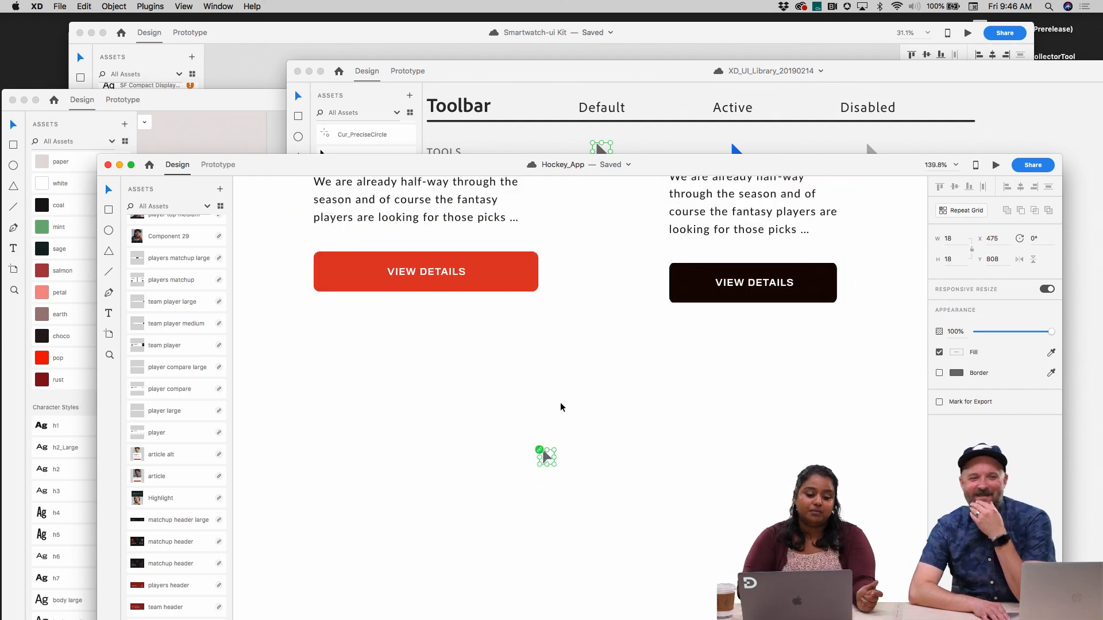
Filter the Hockey_App assets by the linked XD_UI_Library_20190214 document, and switch the filter to Fantasy-sports-ui-kit
left_click_drag(643, 166, 637, 71)
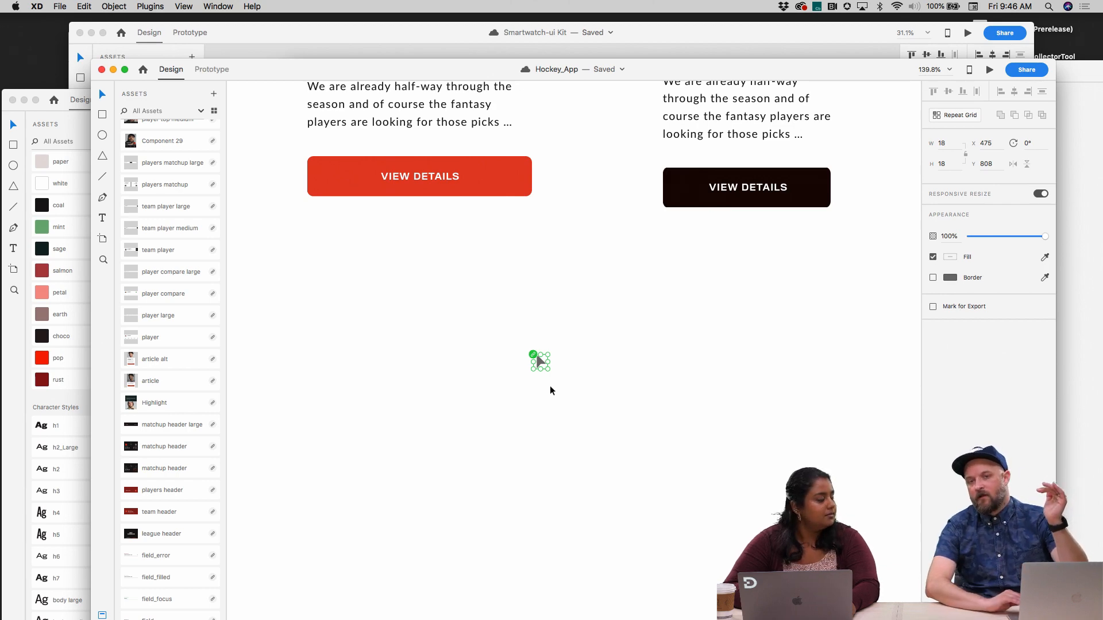
scroll(201, 229, "up", 15)
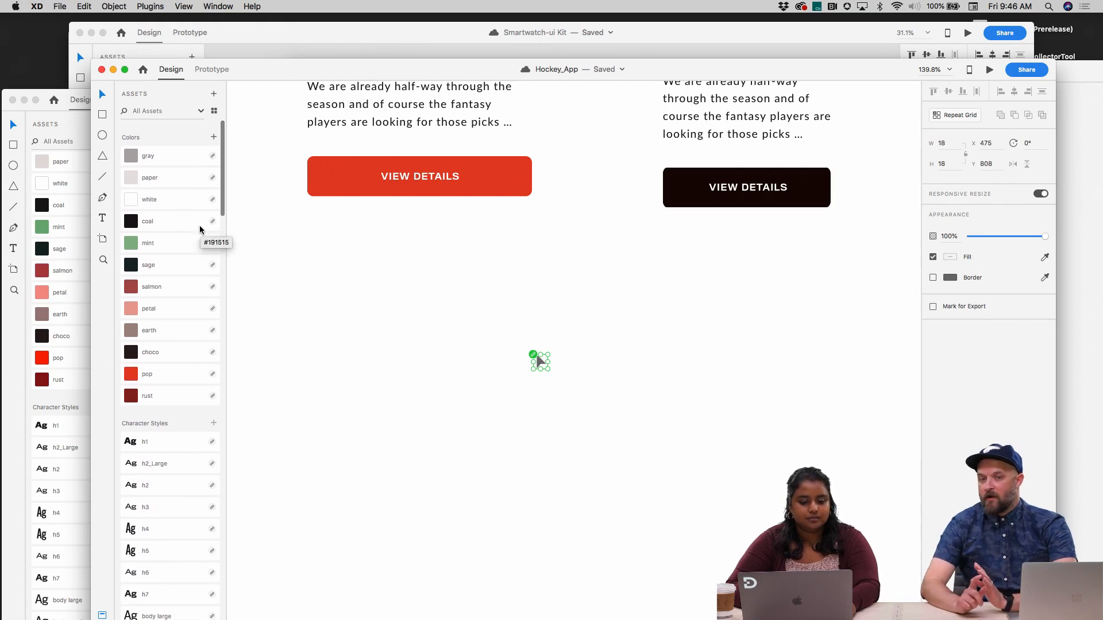
left_click_drag(372, 77, 357, 39)
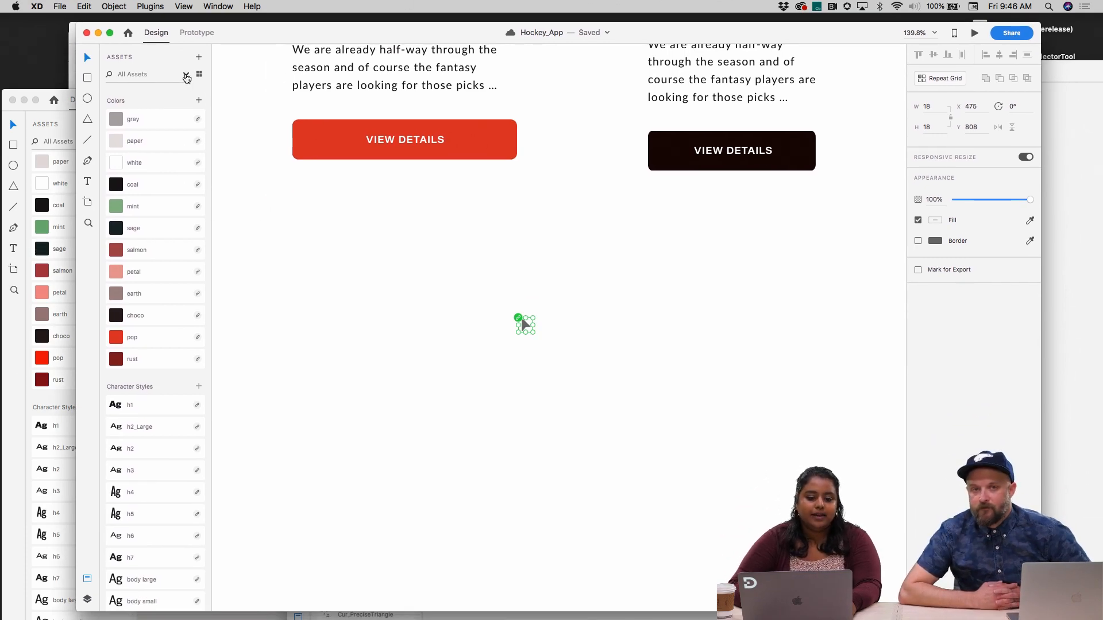
left_click(185, 75)
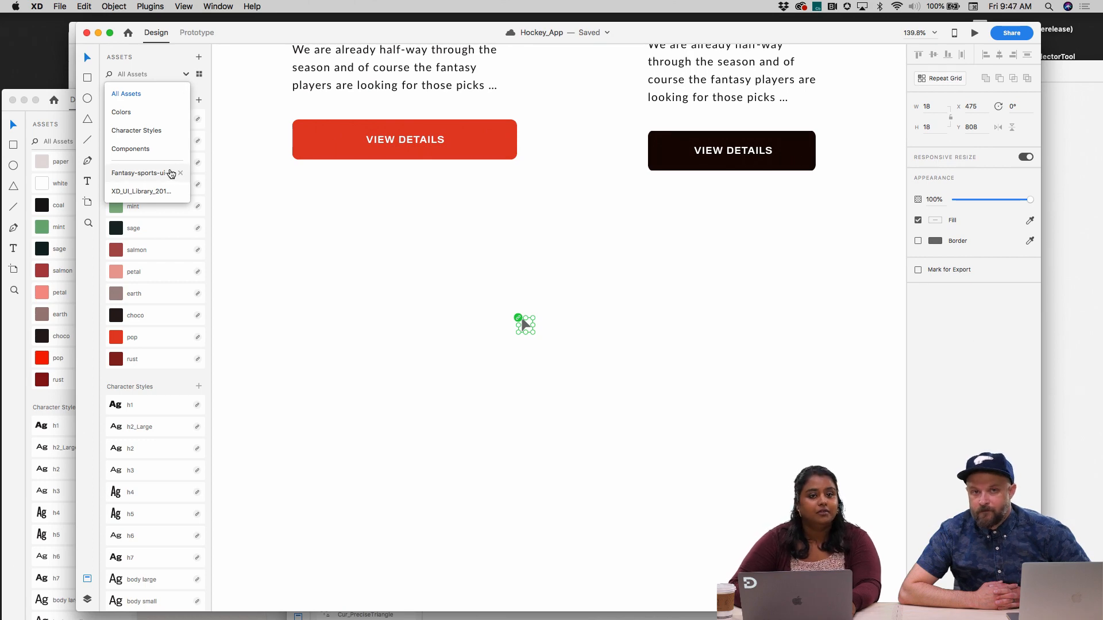
left_click(243, 99)
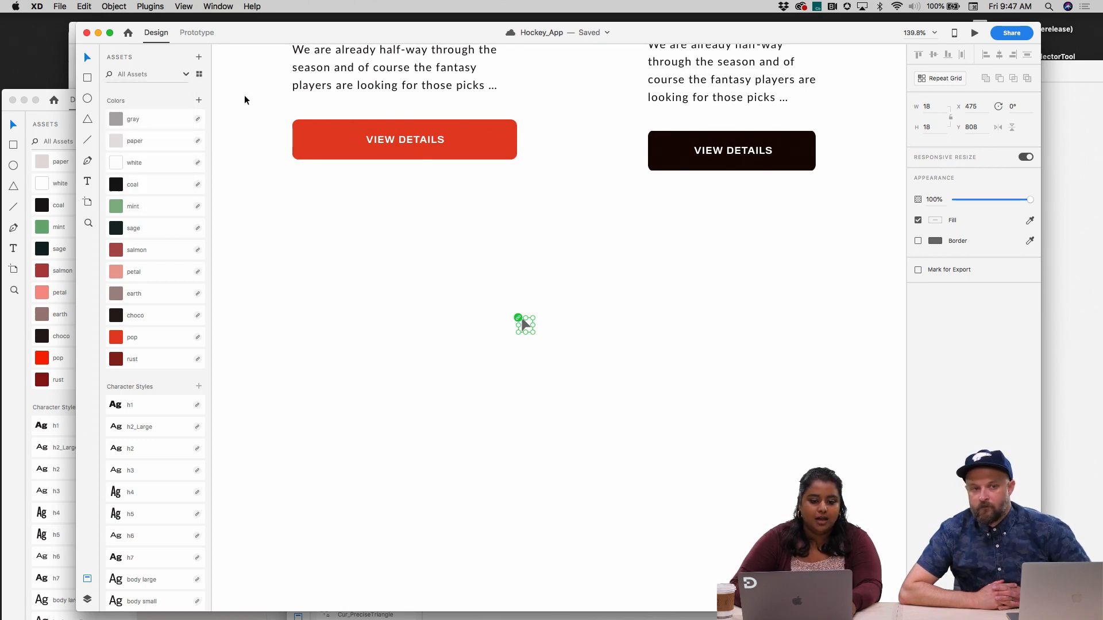
left_click(187, 75)
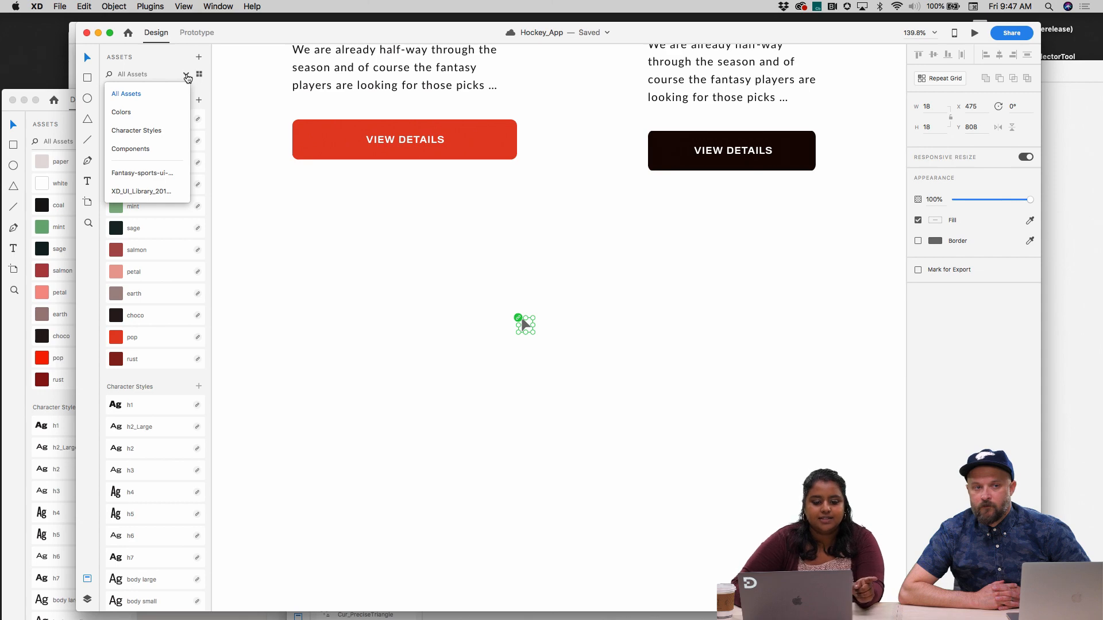
left_click(160, 196)
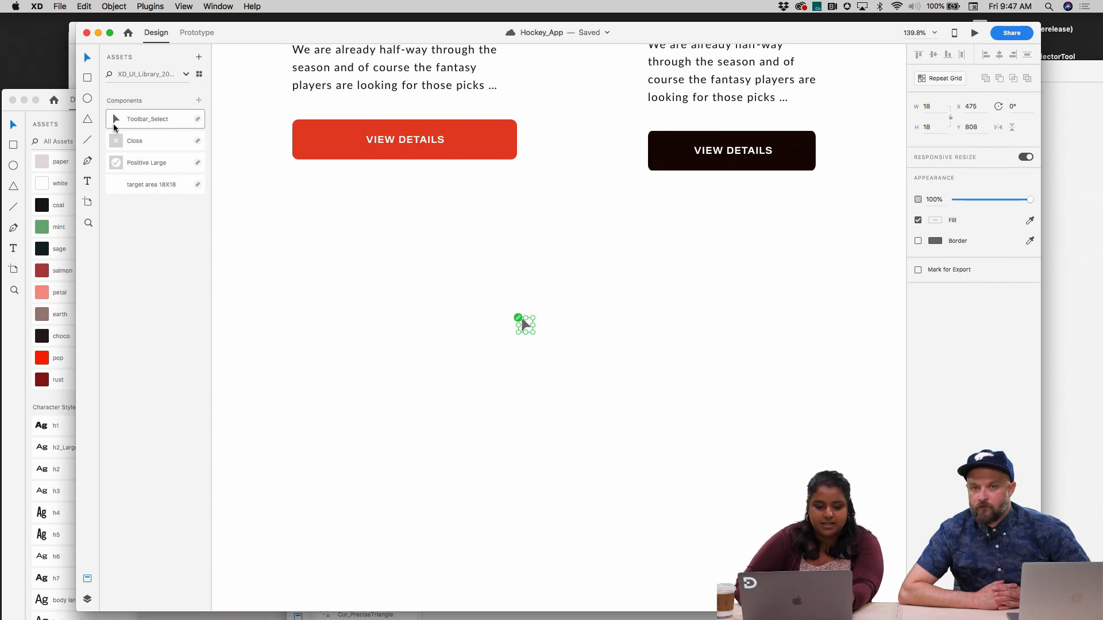
left_click(186, 75)
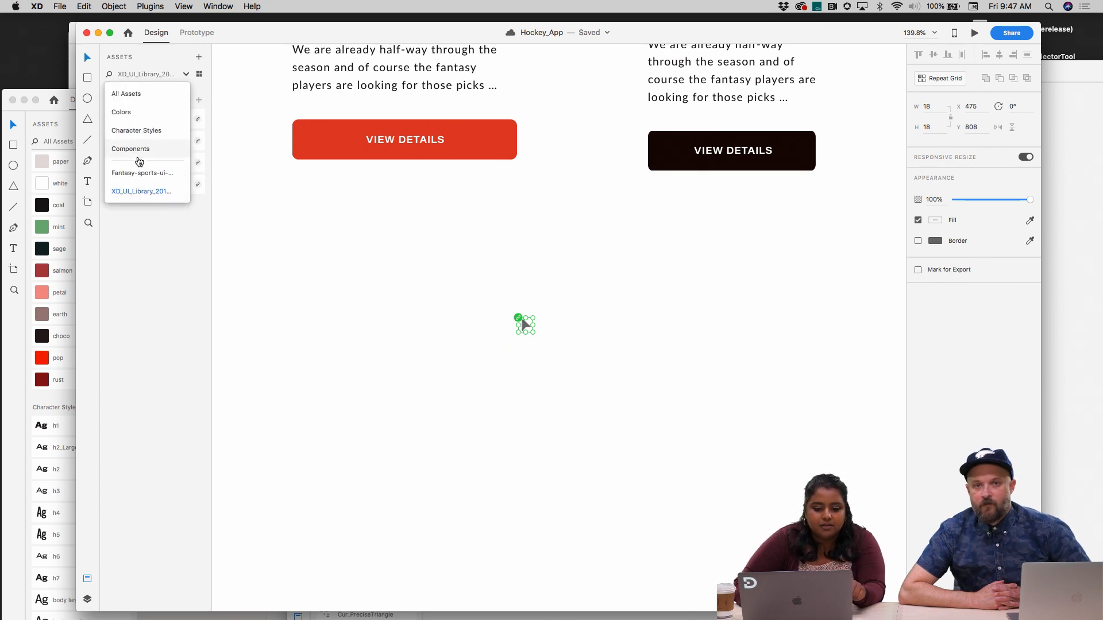
left_click(139, 173)
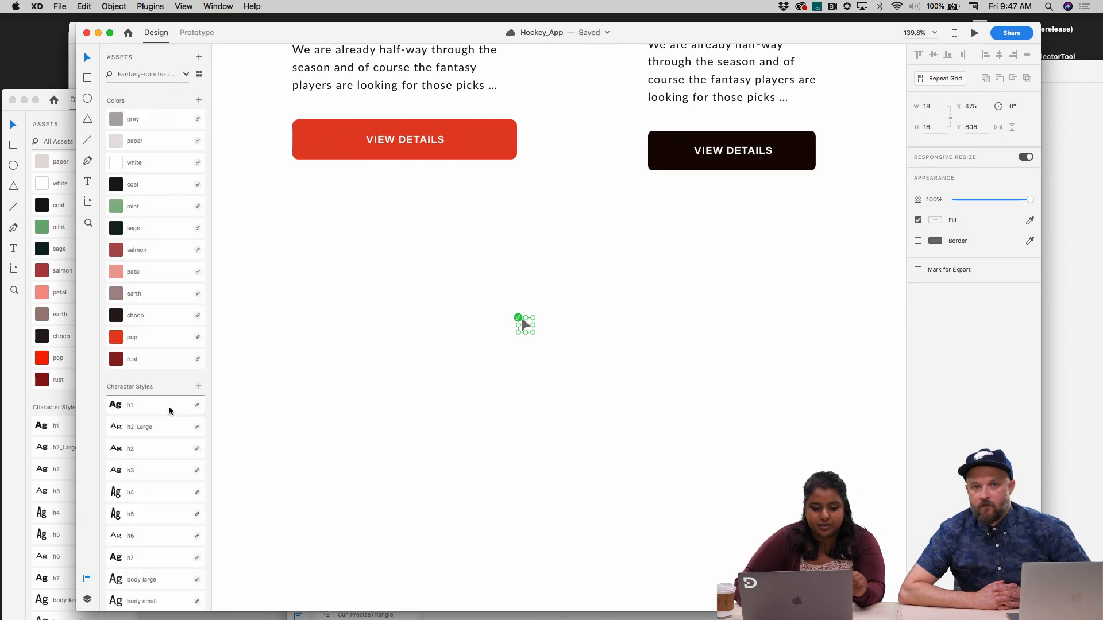
Unlink XD_UI_Library_20190214 from the Hockey_App assets and select the pasted arrow icon to check its link status
left_click(187, 74)
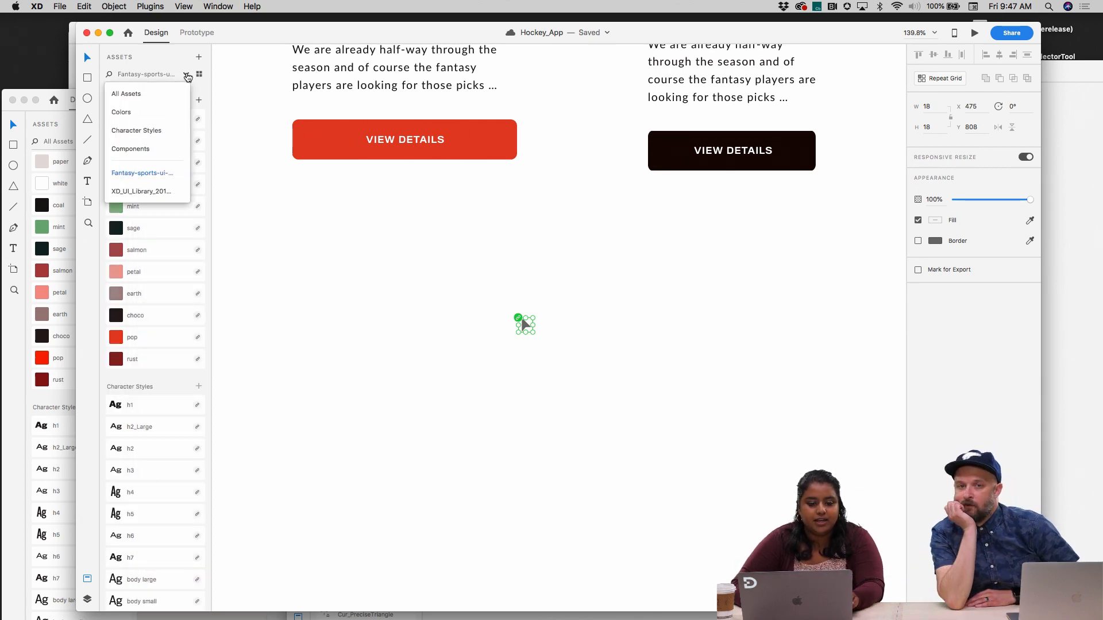
mouse_move(181, 195)
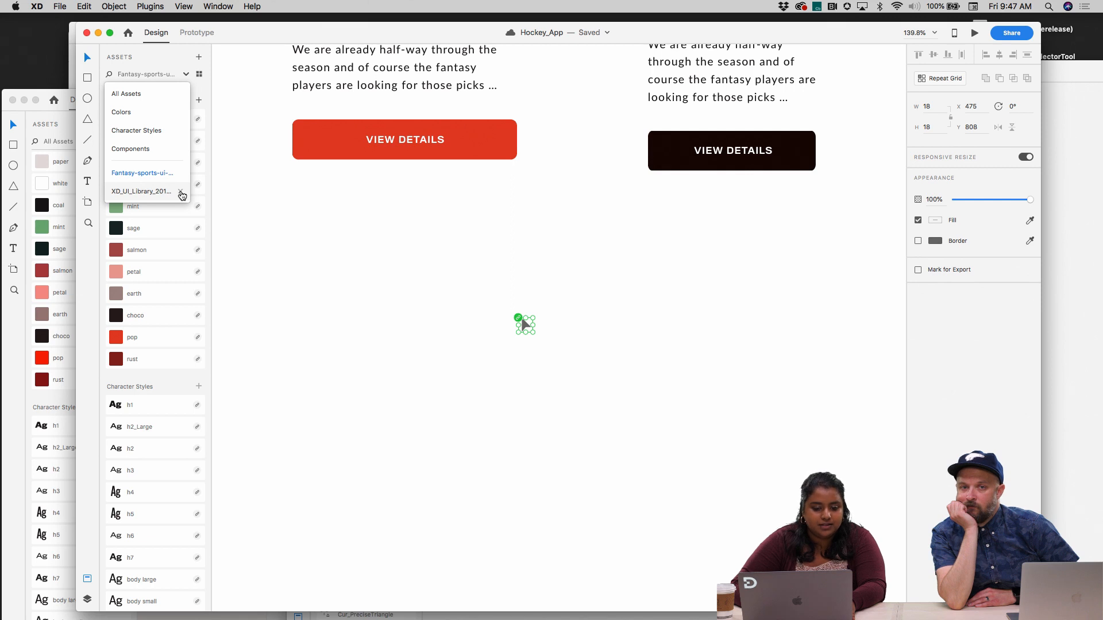
left_click(181, 193)
left_click(553, 339)
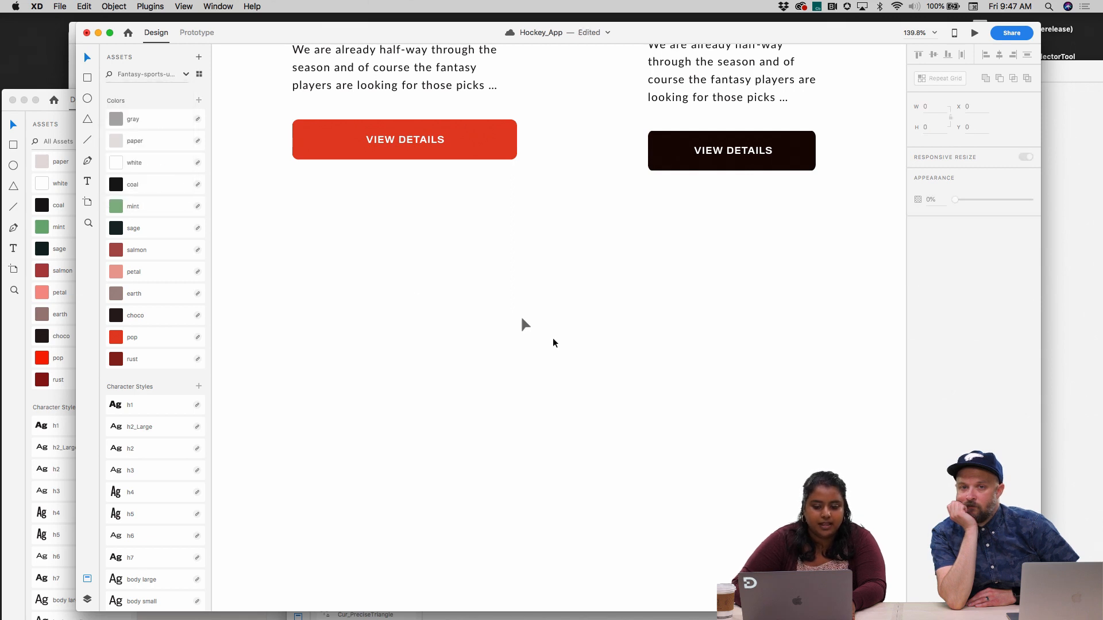
left_click(527, 326)
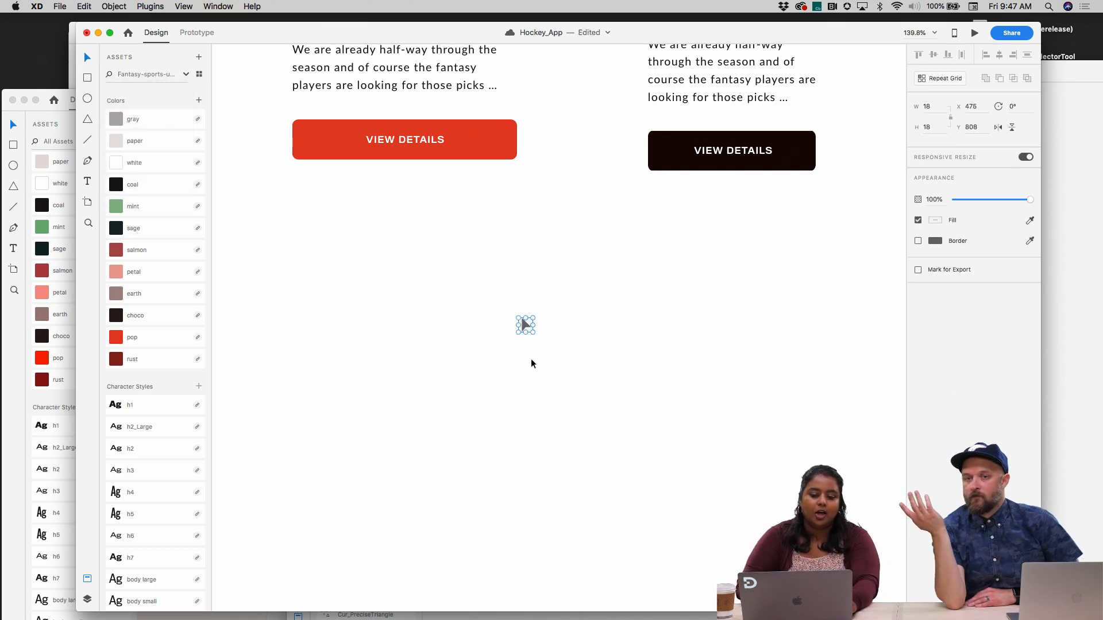
Unlink Fantasy-sports-ui-kit from the Hockey_App assets
left_click(186, 75)
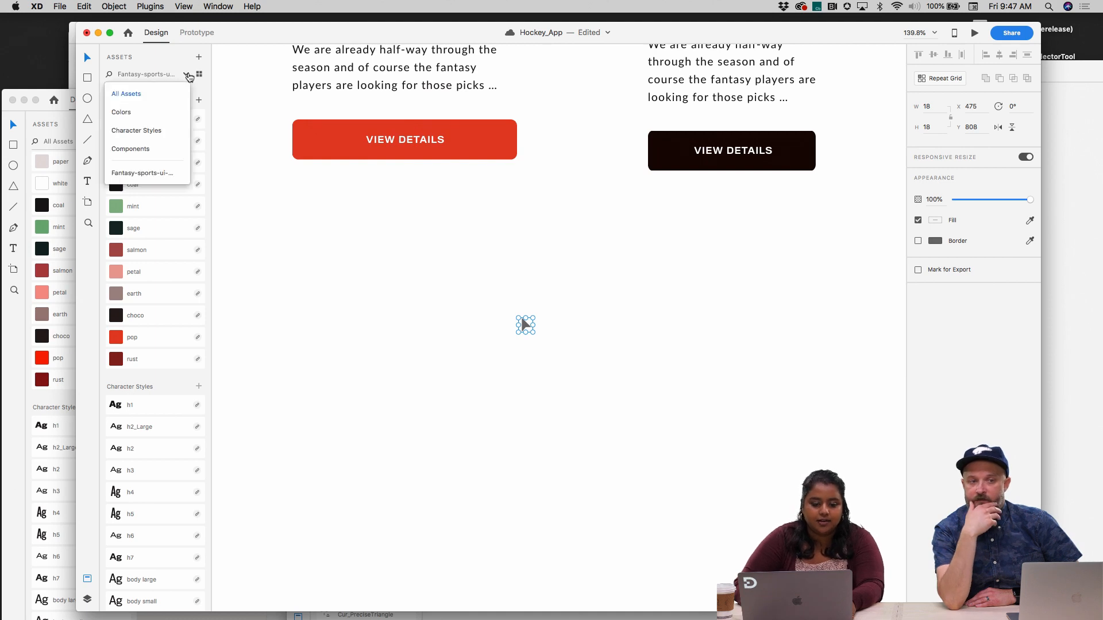
left_click(181, 174)
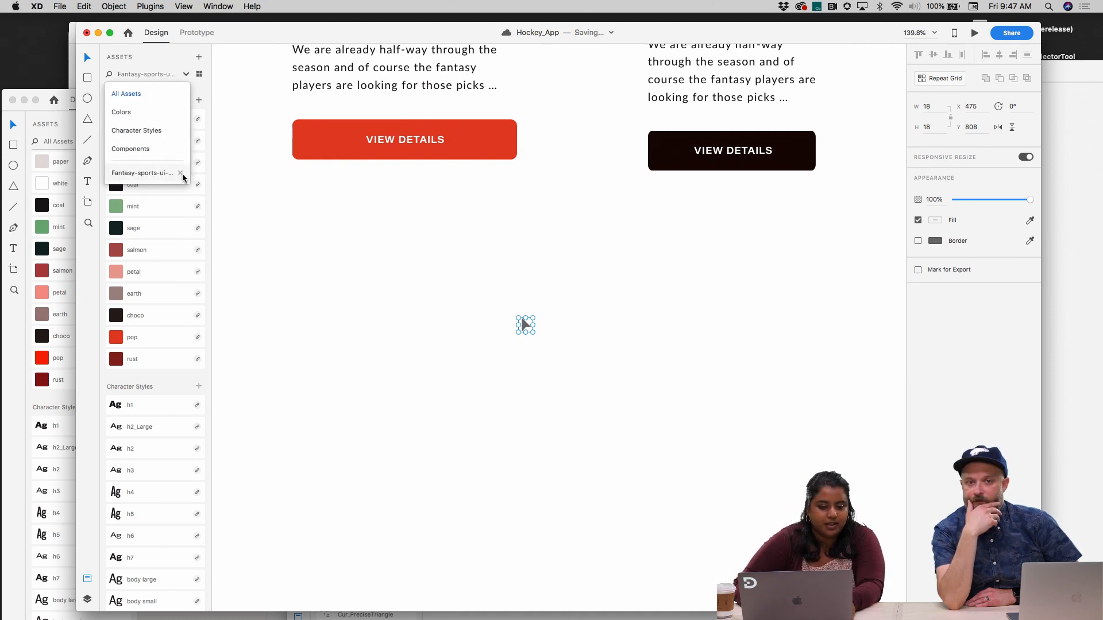
left_click(288, 243)
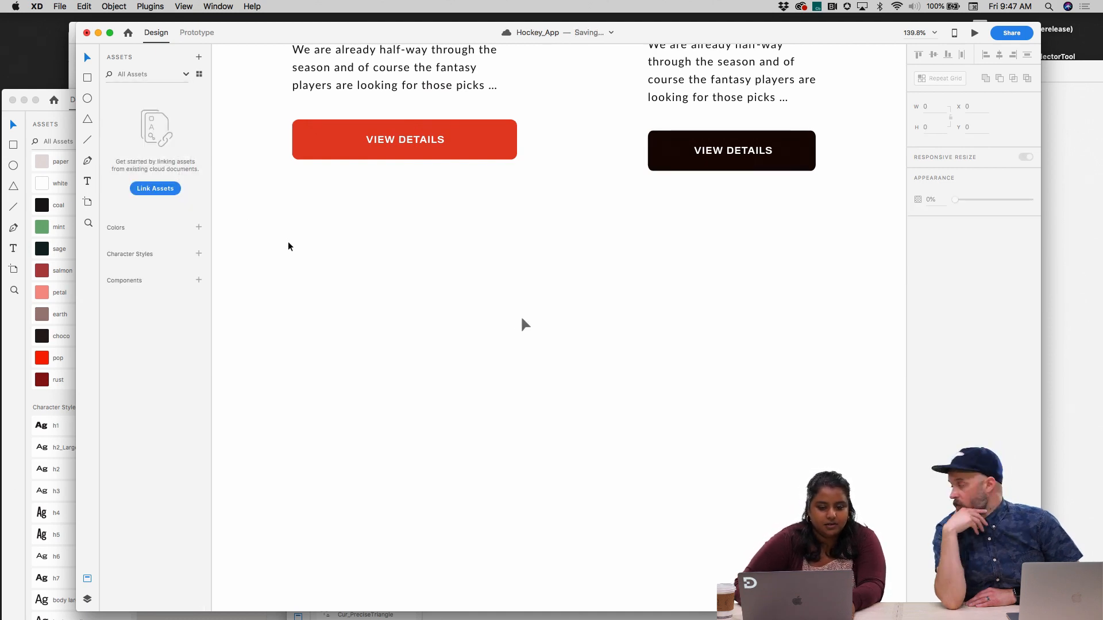
Undo the removal of both linked documents and delete the arrow icon from the Hockey_App canvas
key("super+v")
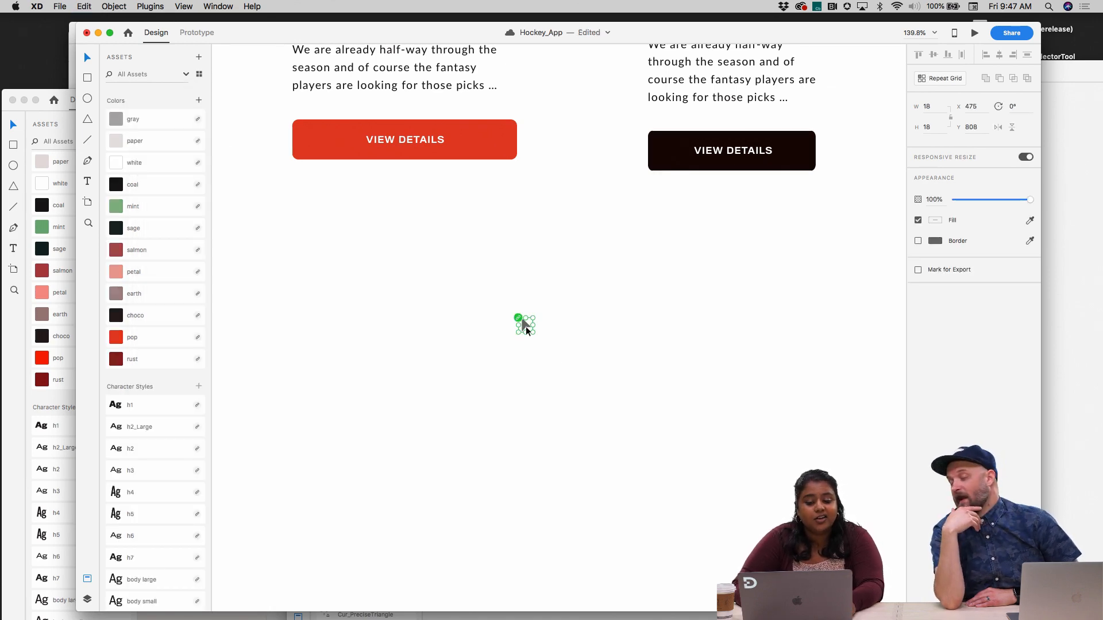
key("Delete")
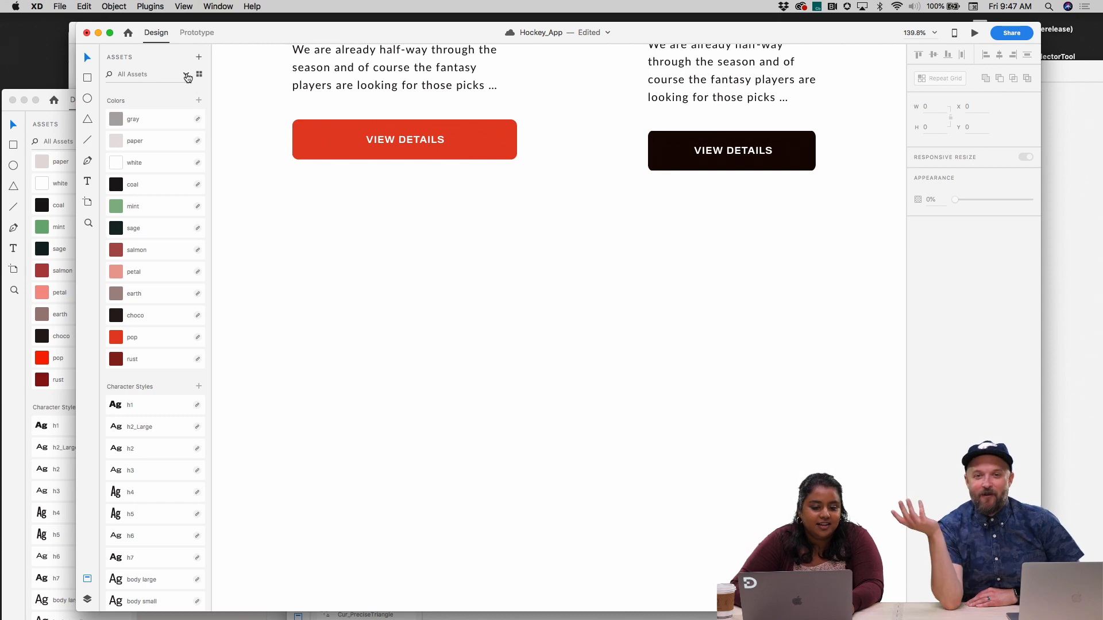
Show only the assets linked from Fantasy-sports-ui-kit and bring up the list of linked source documents again
left_click(185, 74)
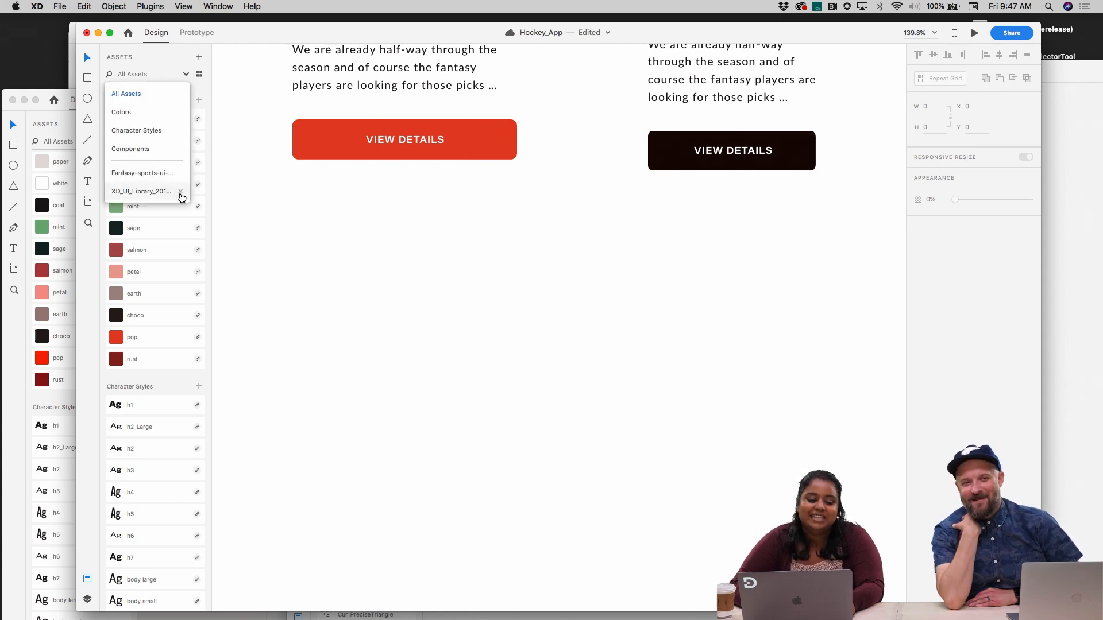
left_click(510, 331)
scroll(510, 334, "down", 3)
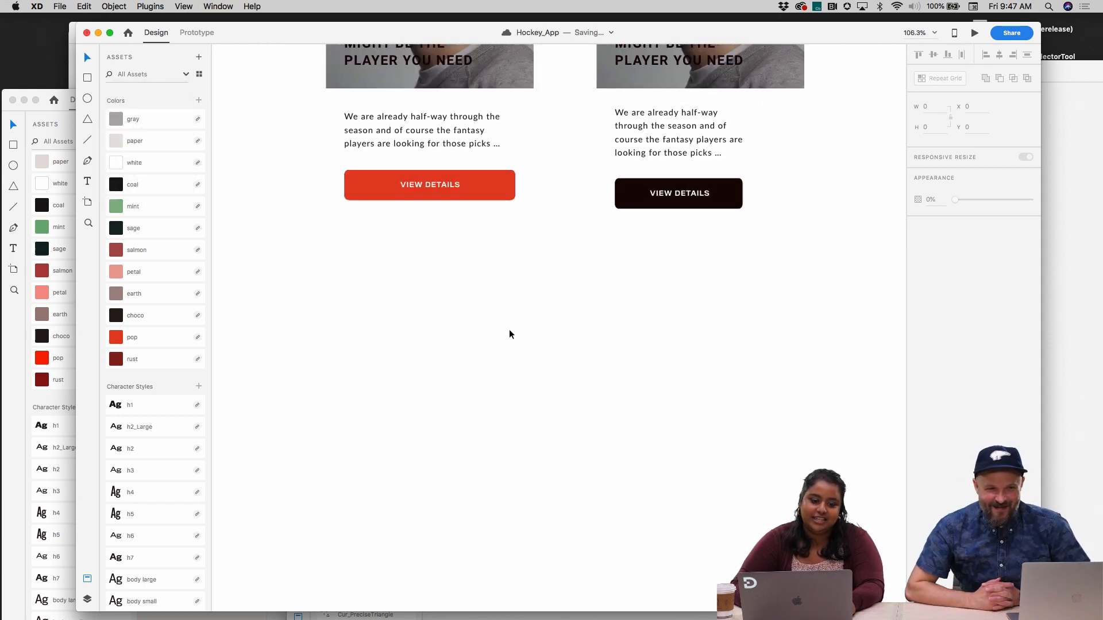
left_click(185, 74)
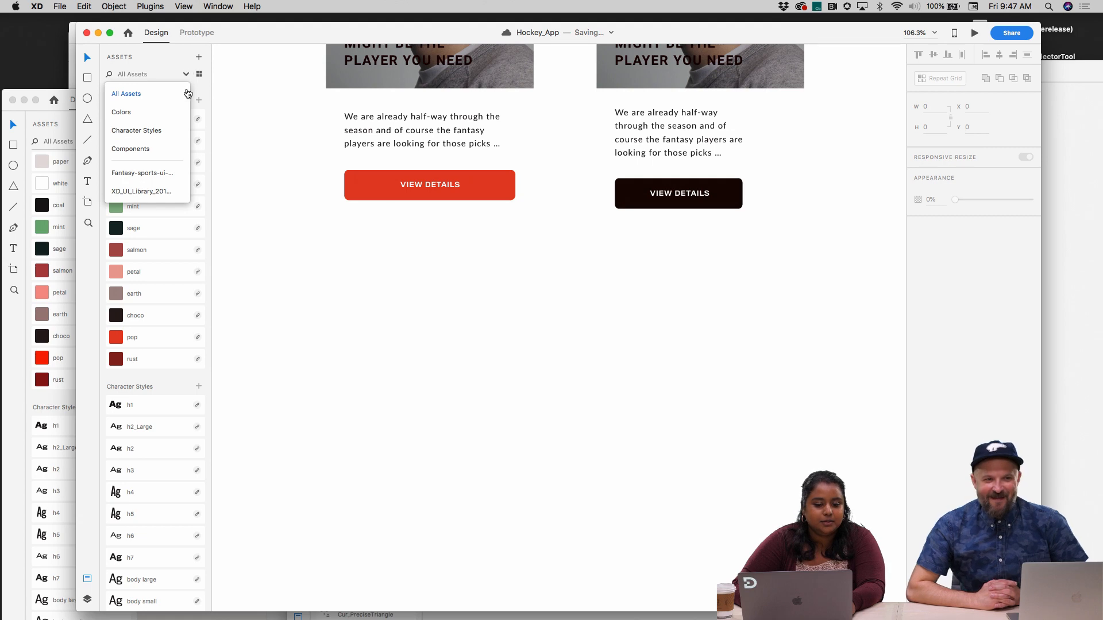
left_click(172, 173)
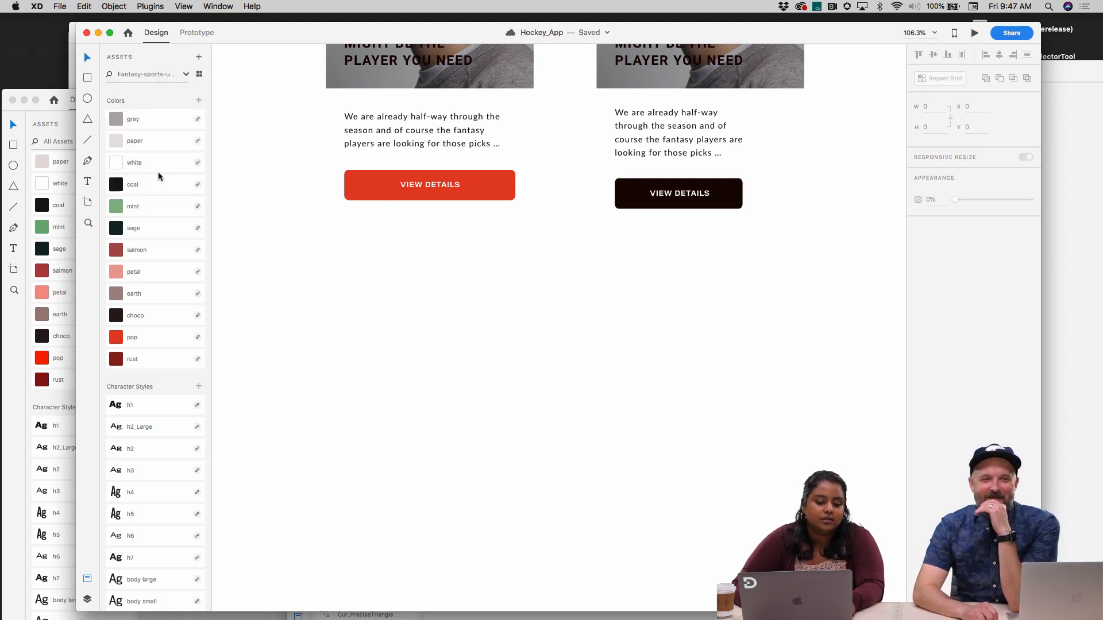
left_click(186, 75)
left_click(252, 238)
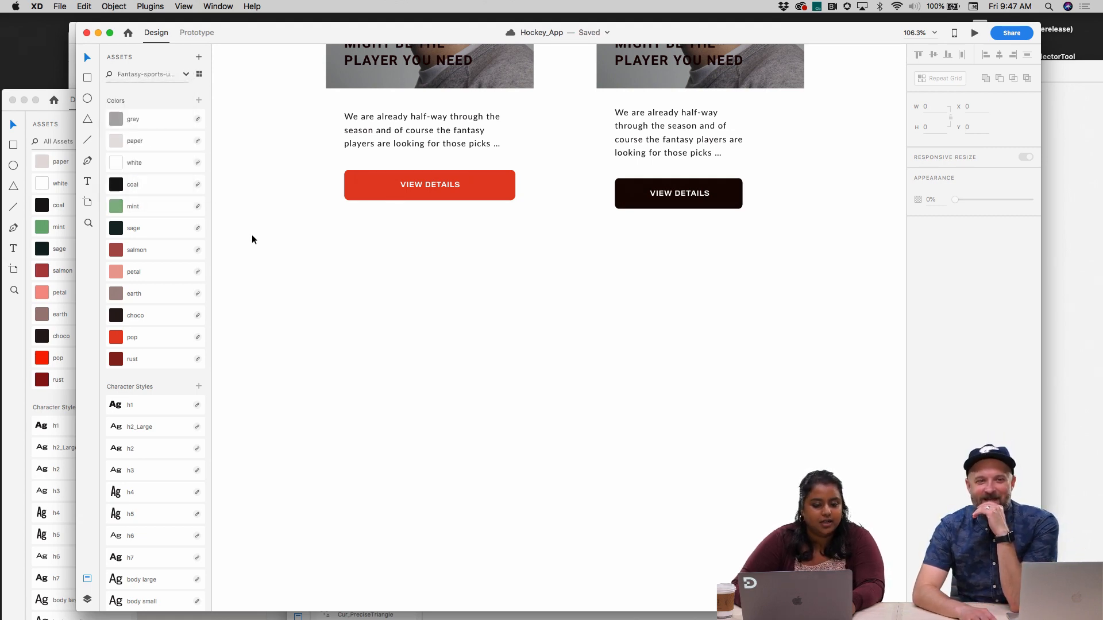
left_click(185, 74)
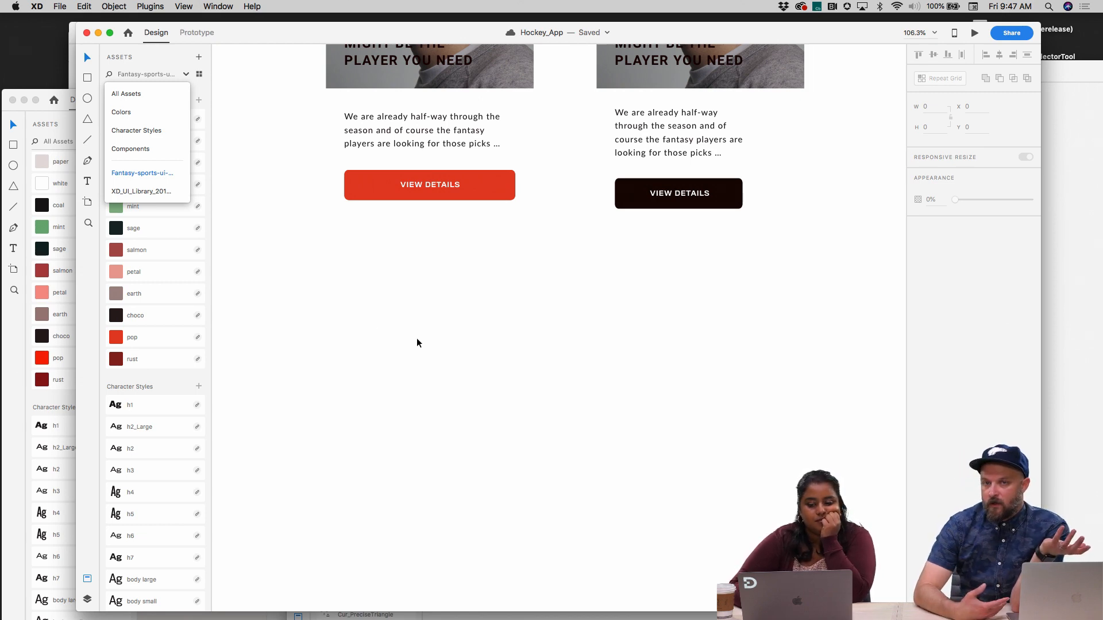
Bring both article cards into view in Hockey_App, and switch to the Fantasy-sports-ui-kit document
scroll(418, 342, "down", 5)
scroll(417, 342, "up", 4)
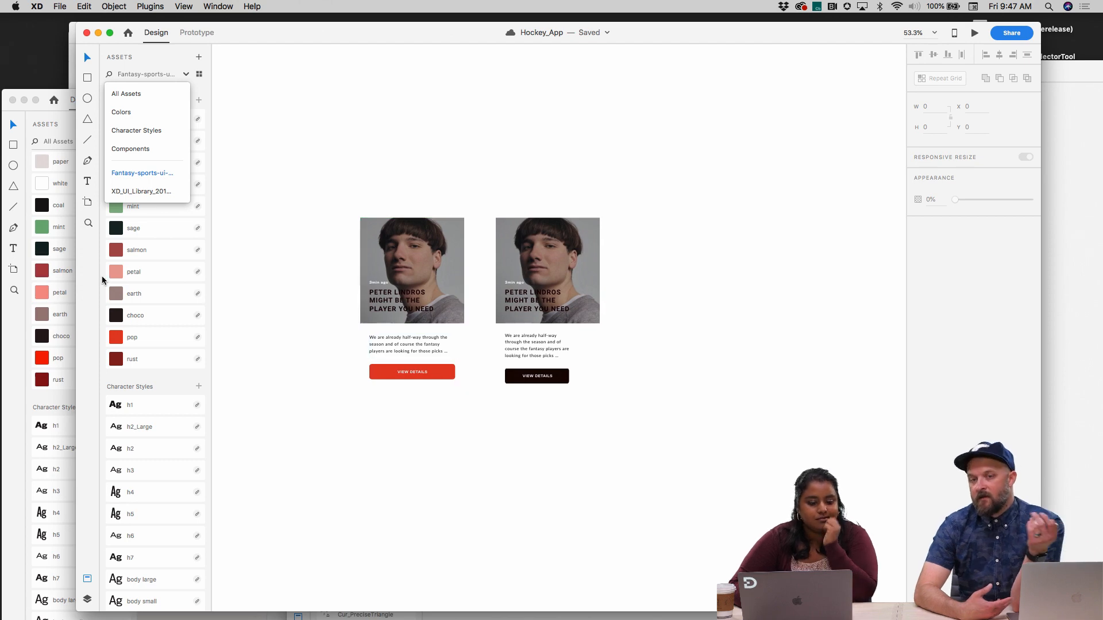
left_click_drag(45, 95, 43, 1)
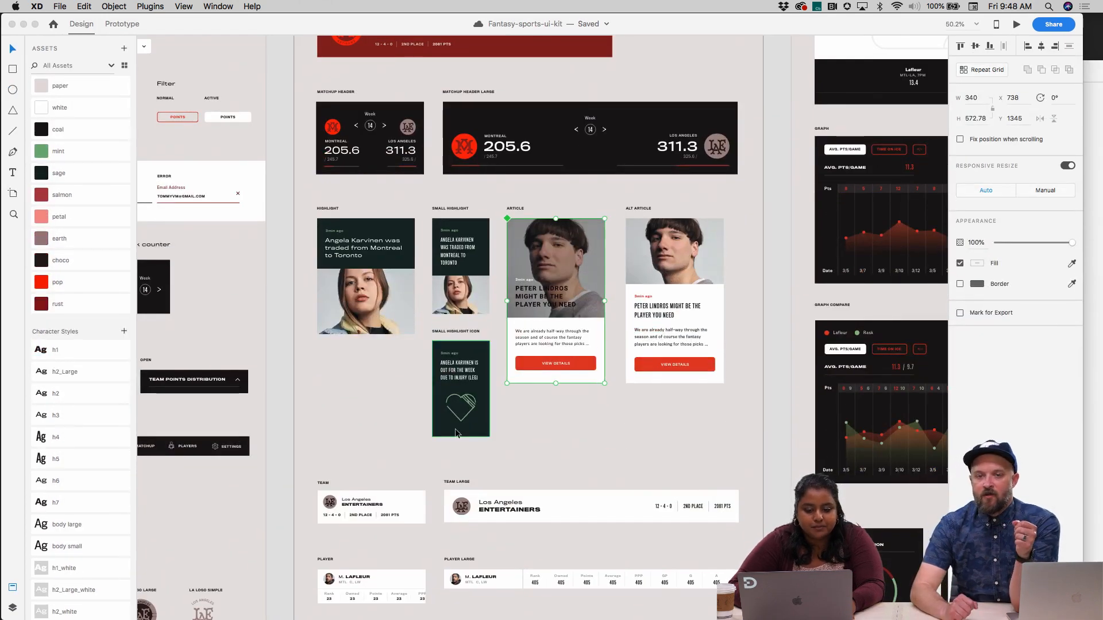
Copy the small highlight icon component from Fantasy-sports-ui-kit into Hockey_App and place it beside the second article card
scroll(466, 384, "up", 5)
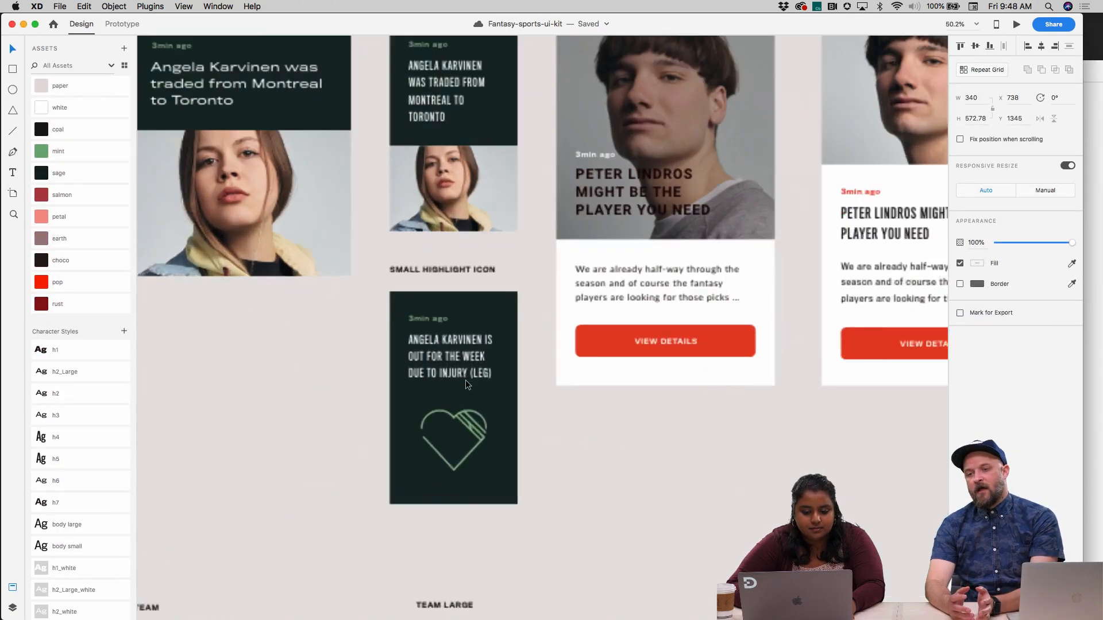
left_click(465, 380)
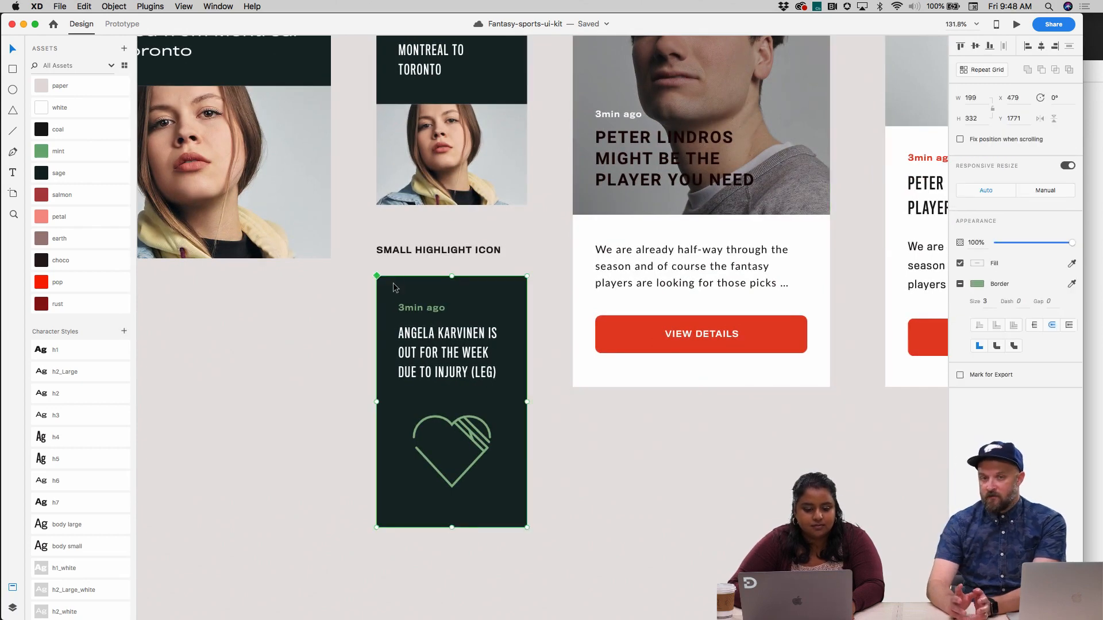
key("super+c")
left_click_drag(437, 24, 436, 145)
left_click(506, 100)
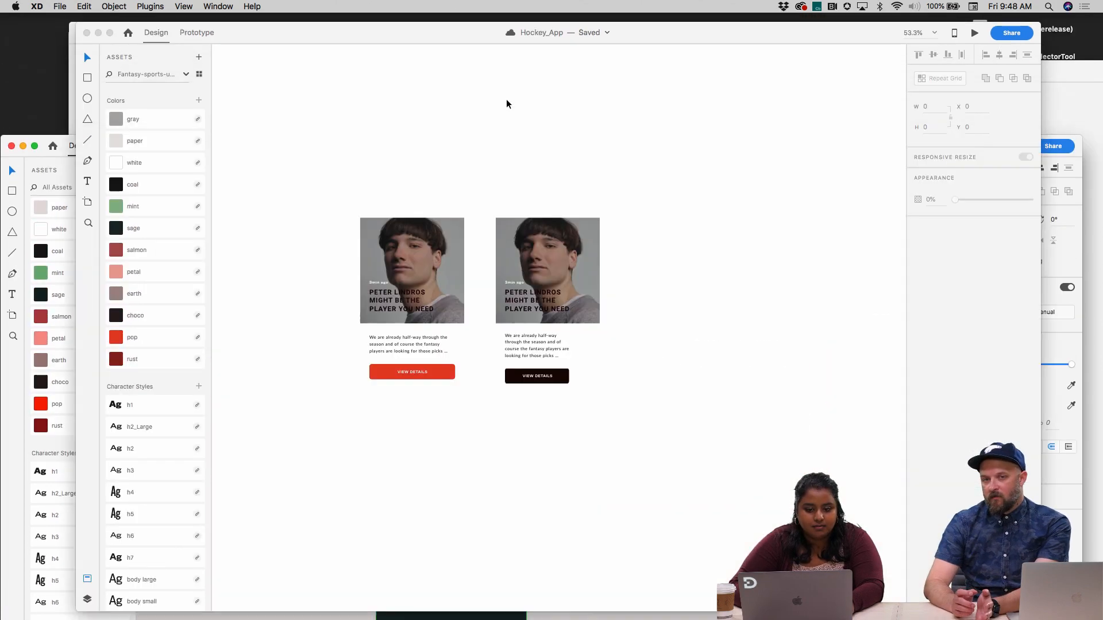
key("super+v")
left_click_drag(549, 316, 657, 259)
Look through the assets linked from Fantasy-sports-ui-kit and check which component commands are available for the first article card
scroll(157, 481, "down", 15)
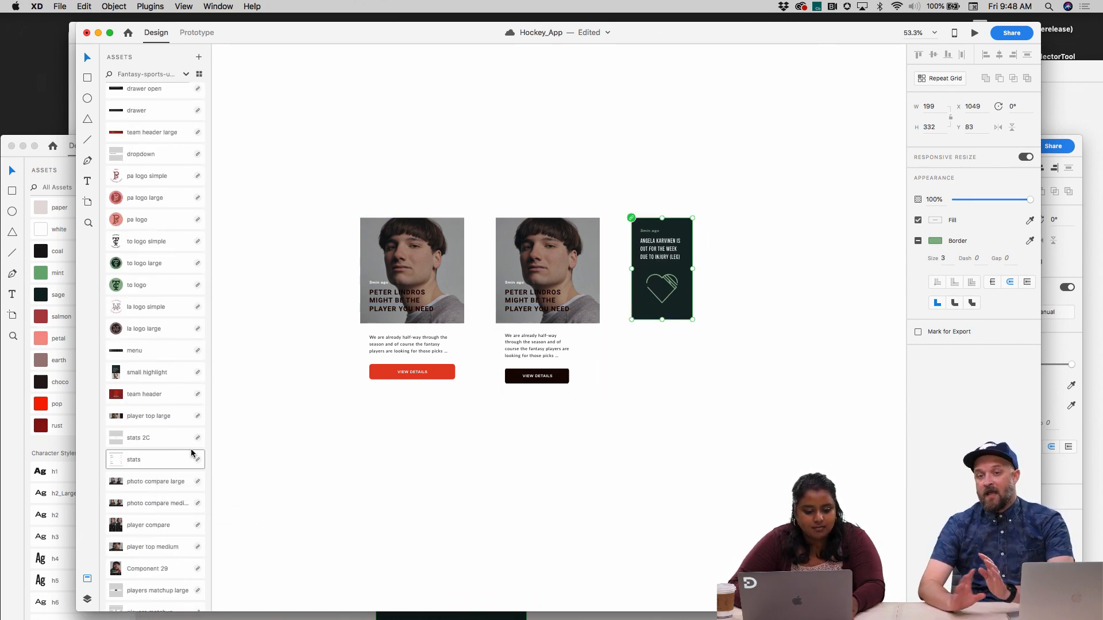
scroll(144, 458, "down", 15)
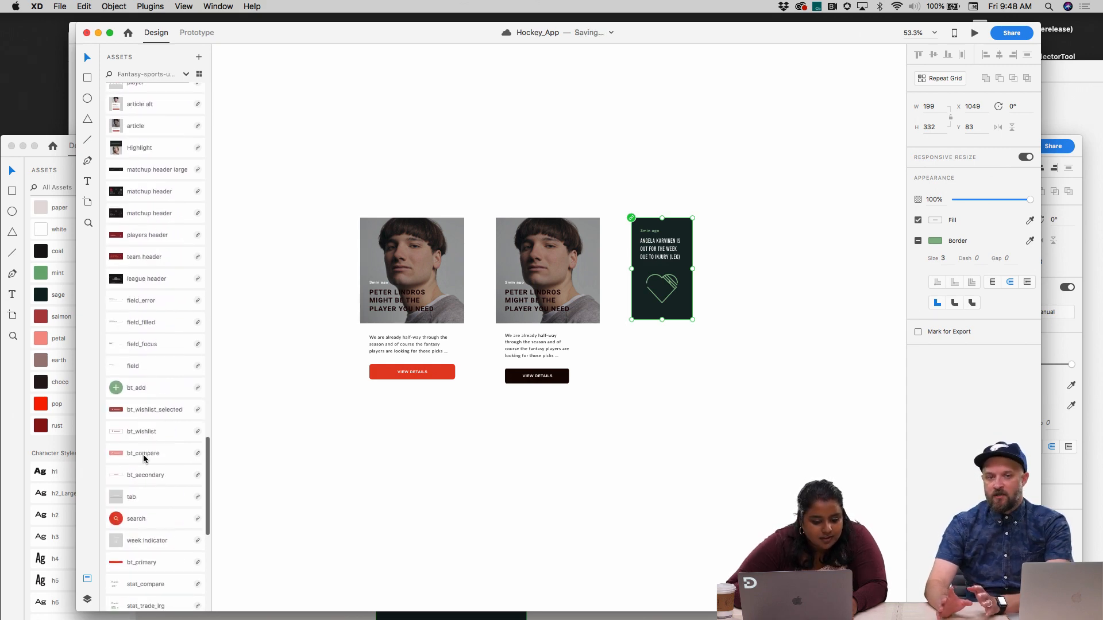
scroll(144, 458, "down", 5)
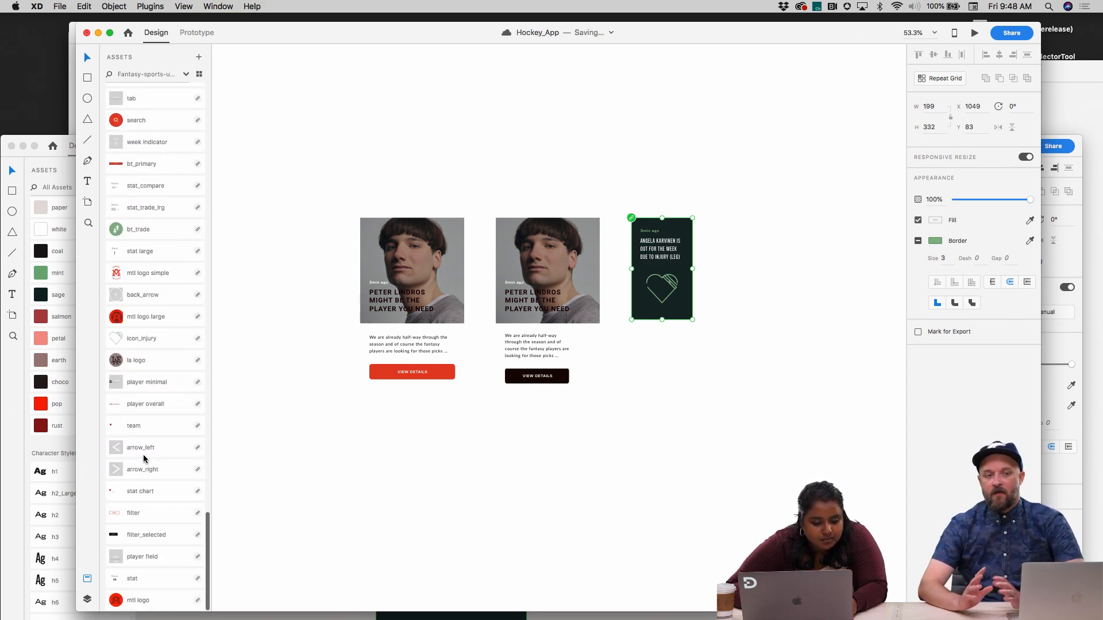
scroll(144, 459, "up", 20)
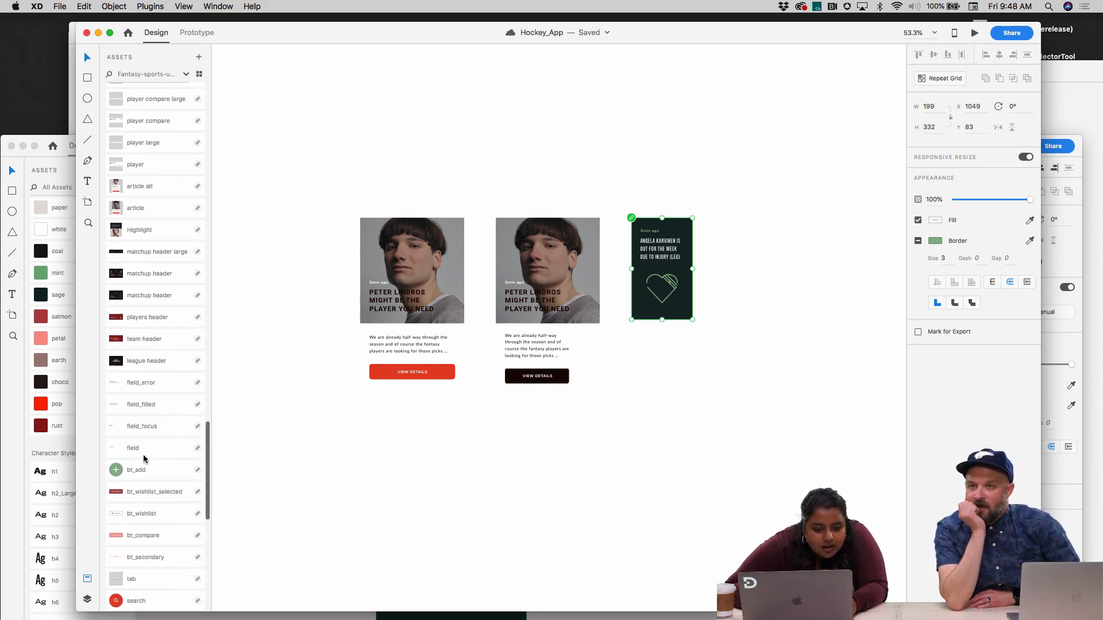
left_click(462, 291)
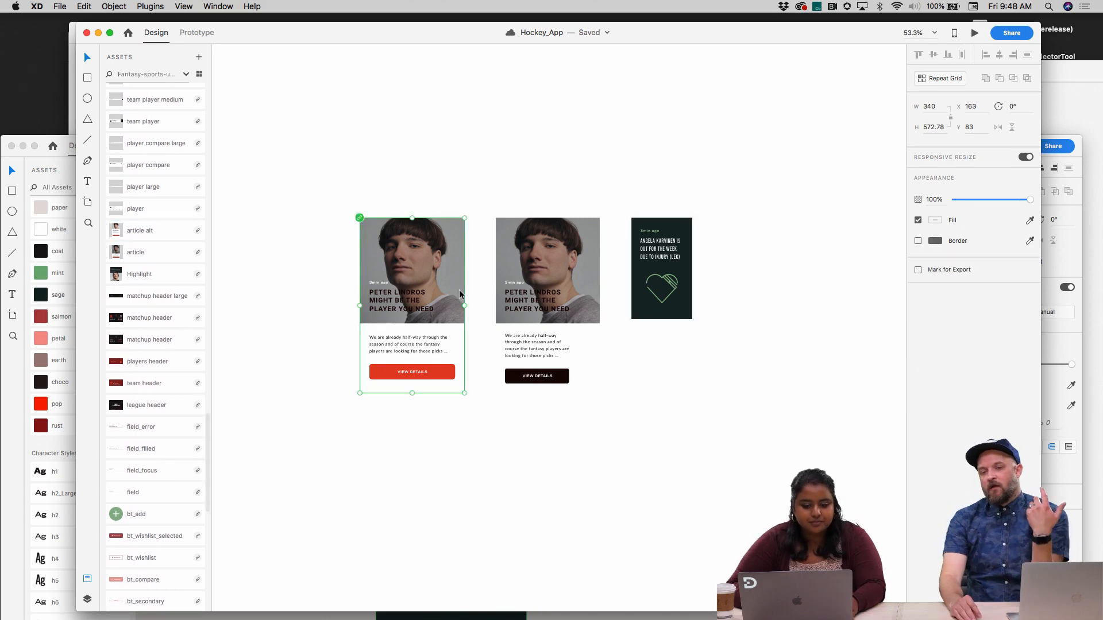
right_click(447, 288)
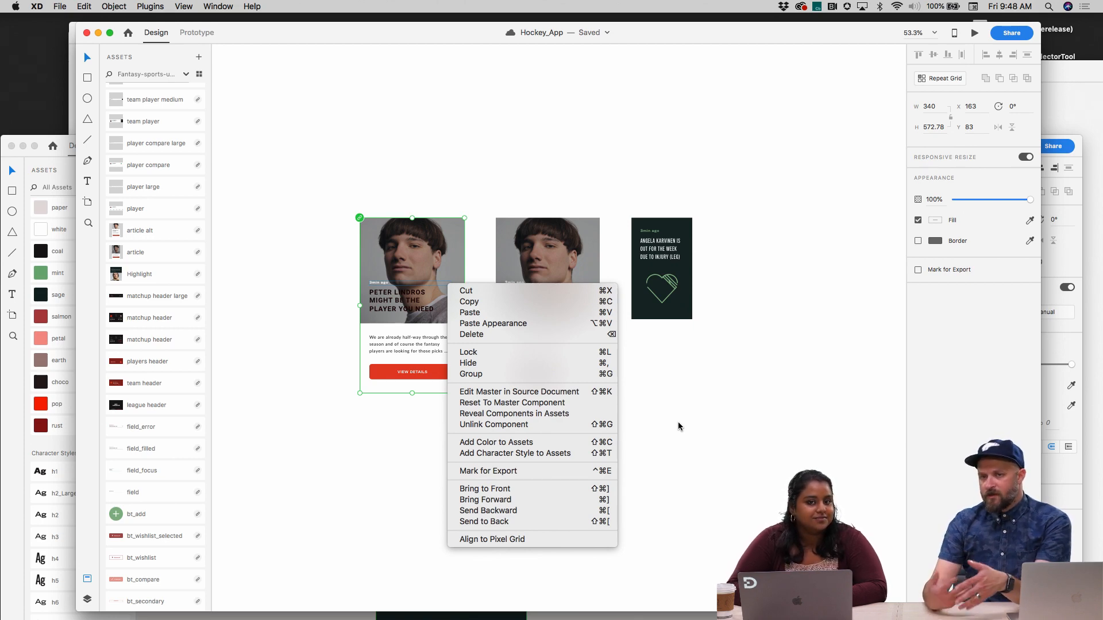
left_click(802, 177)
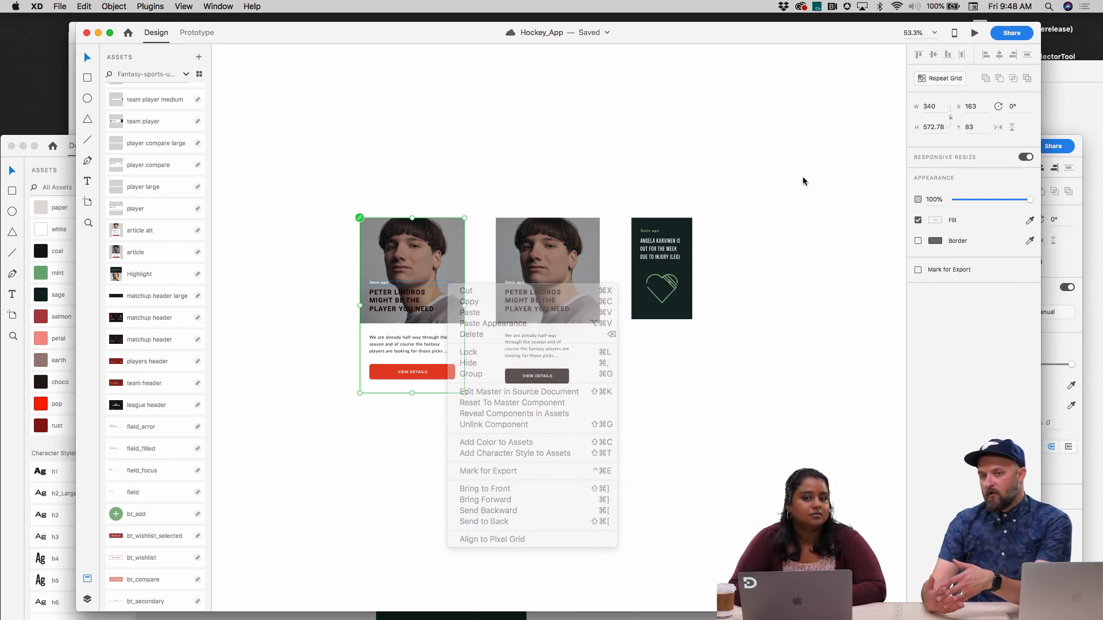
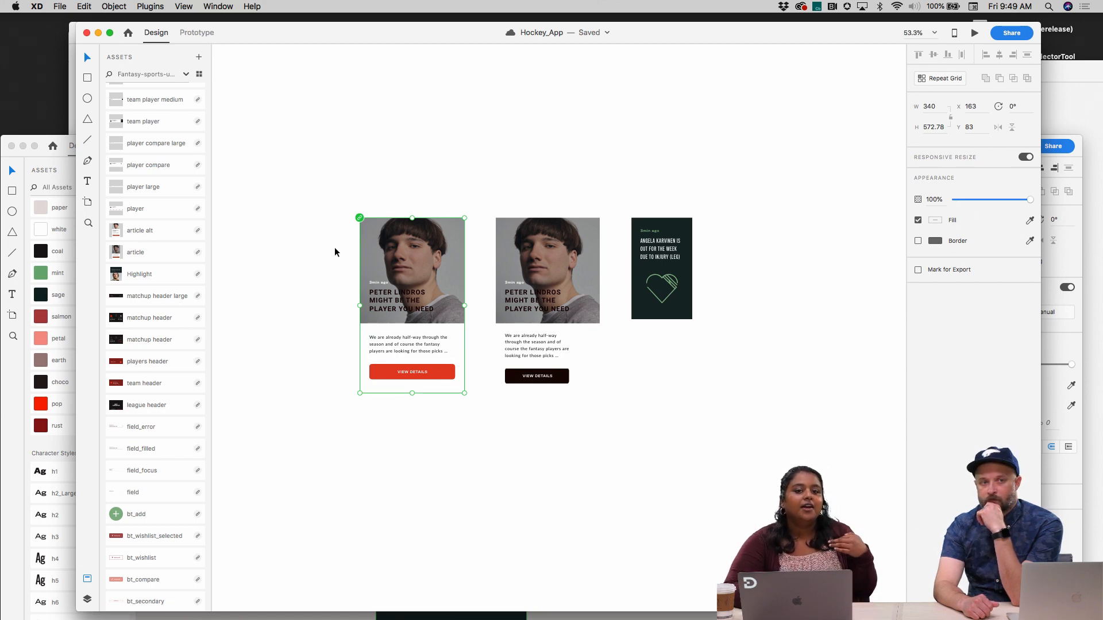
scroll(224, 211, "up", 2)
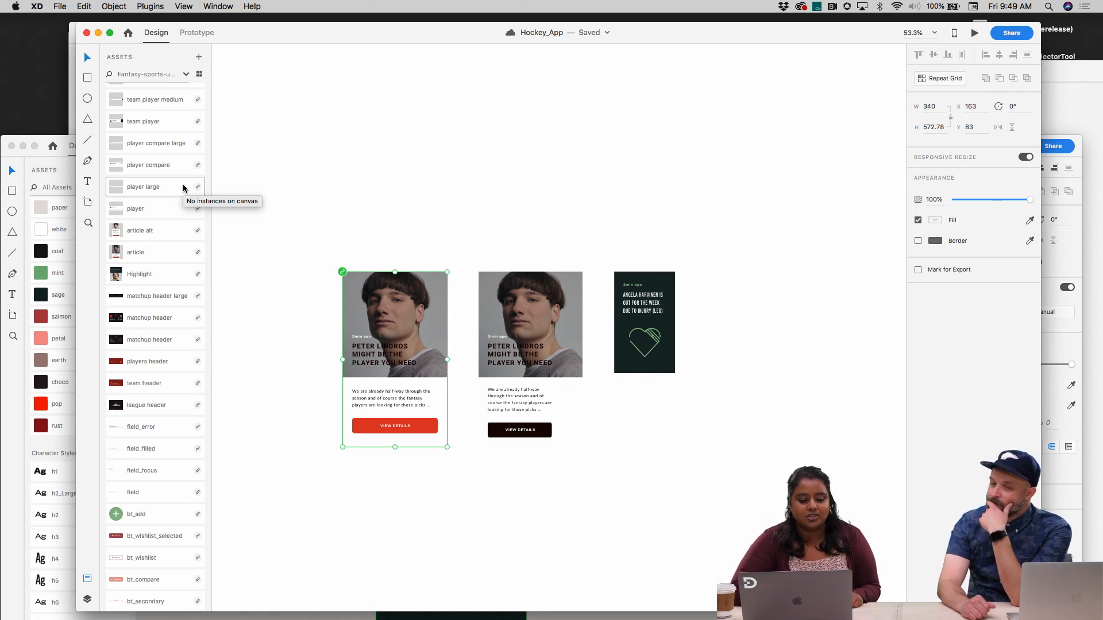
scroll(187, 121, "down", 10)
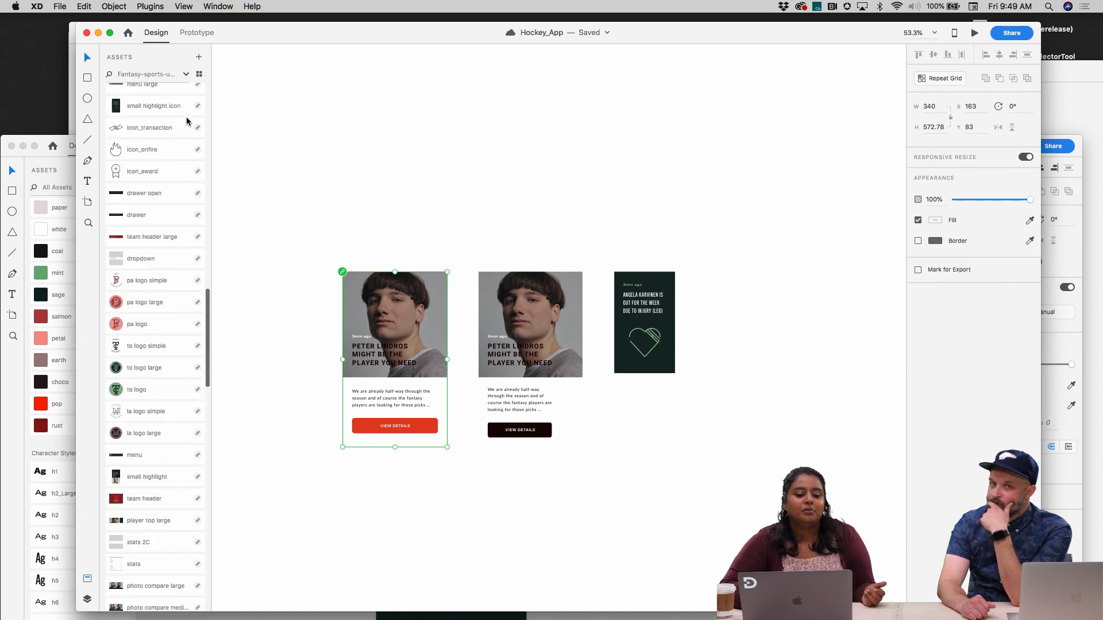
scroll(186, 121, "up", 4)
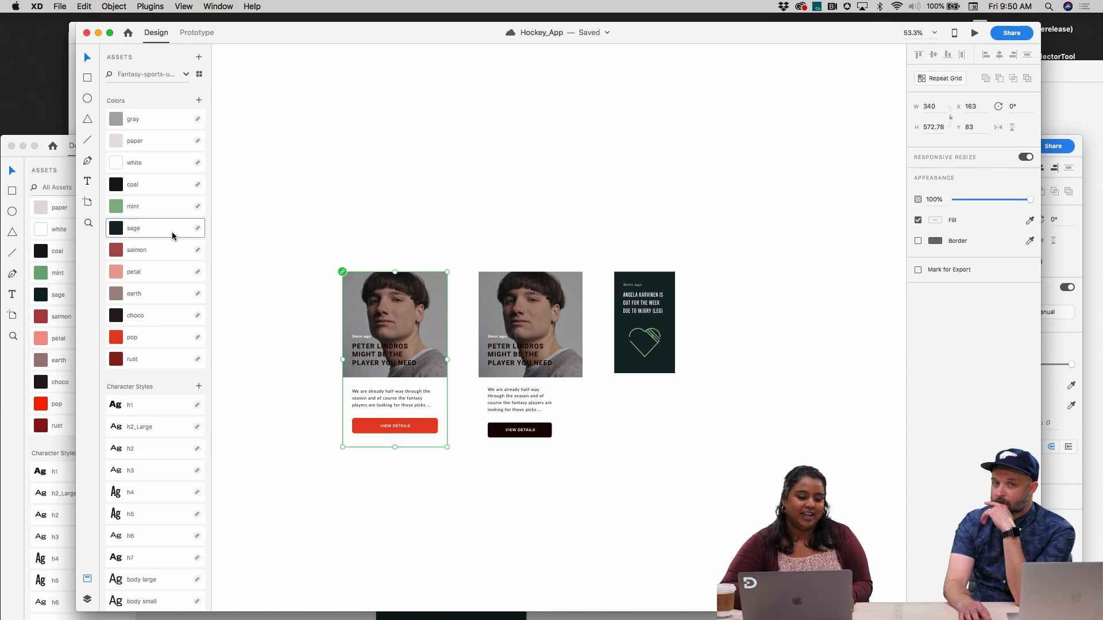
mouse_move(173, 236)
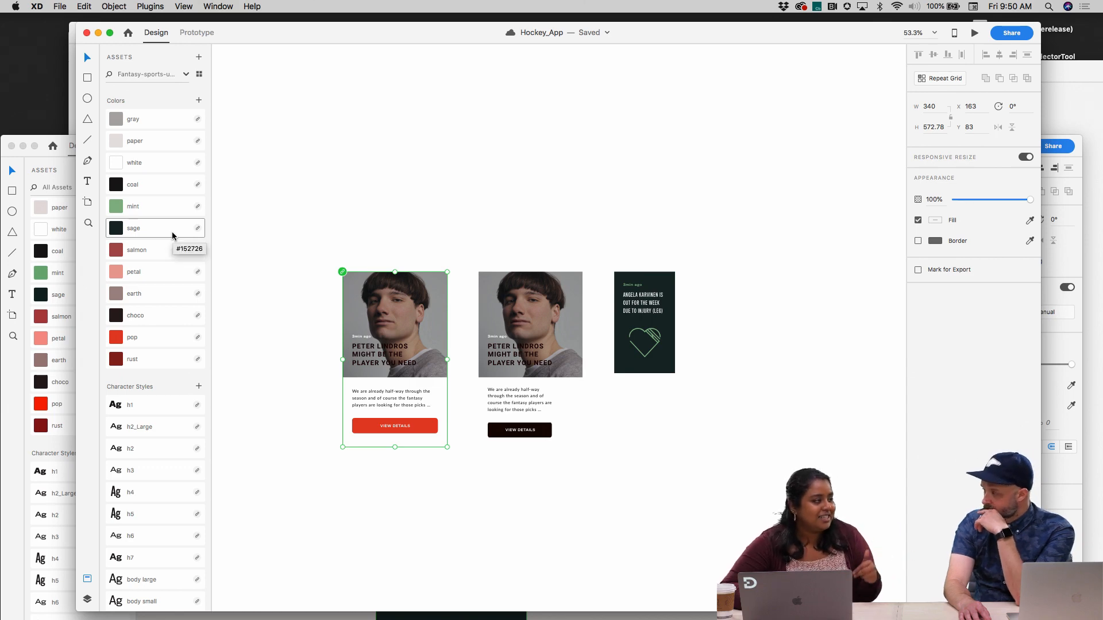
Reveal the first article card's components in the Hockey_App assets, and clear the selection
right_click(420, 356)
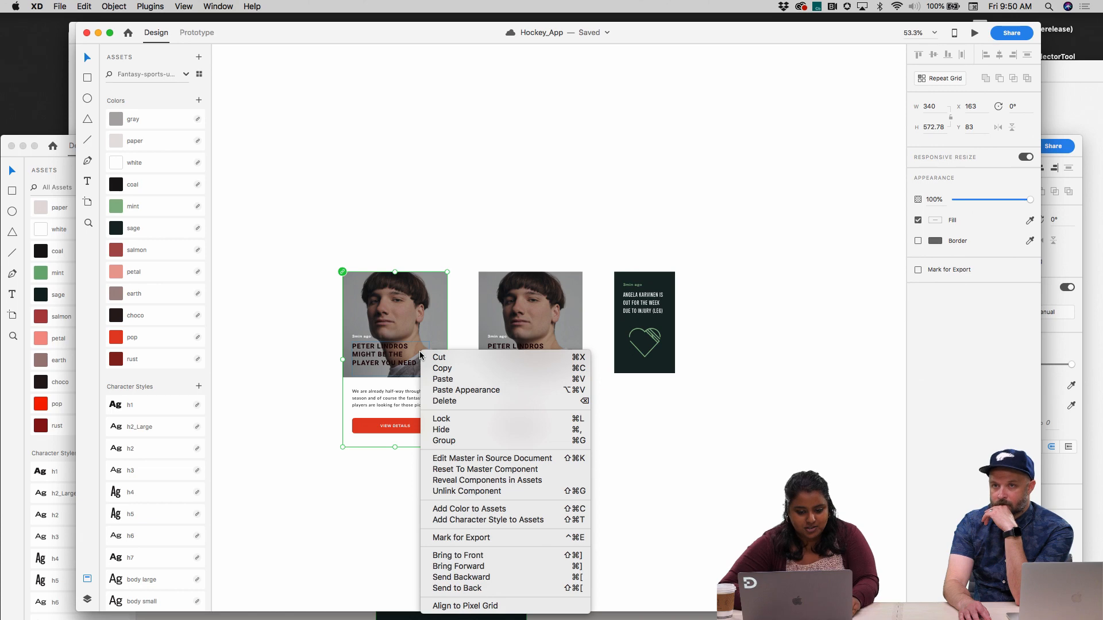
left_click(525, 483)
scroll(171, 397, "up", 2)
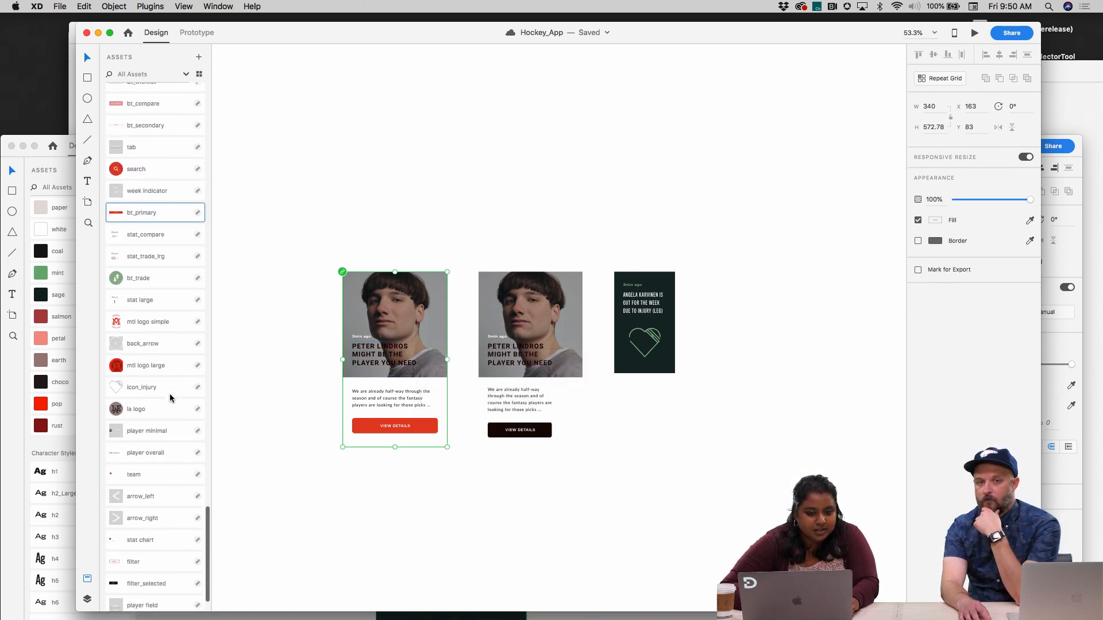
left_click(354, 216)
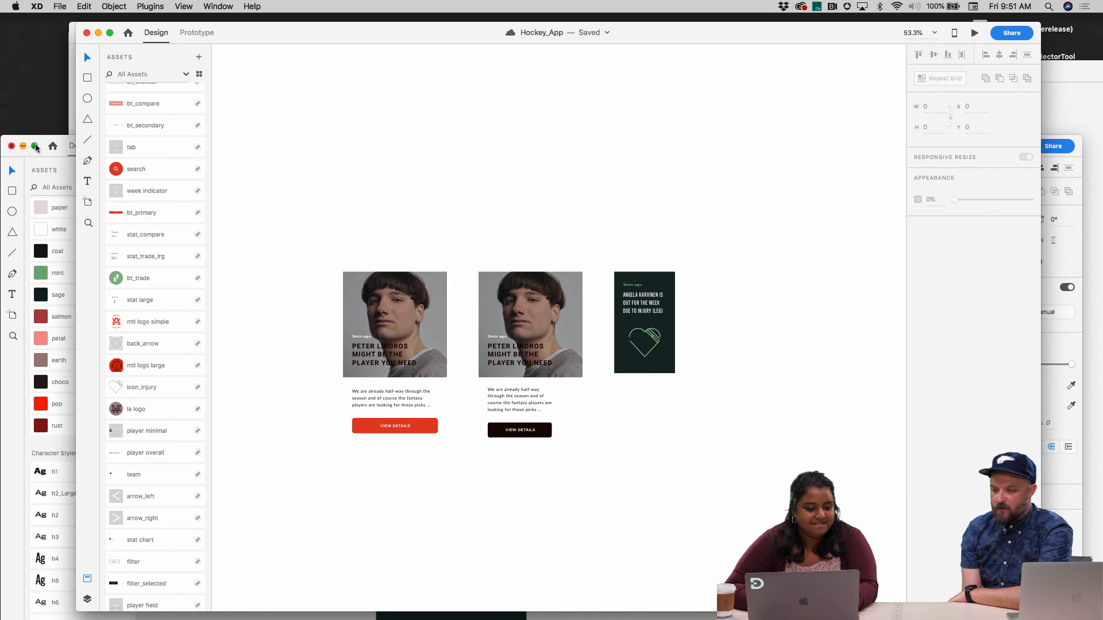
Compare the small highlight icon card in Fantasy-sports-ui-kit with its linked copy in Hockey_App, ending in the kit document
left_click_drag(47, 138, 46, 17)
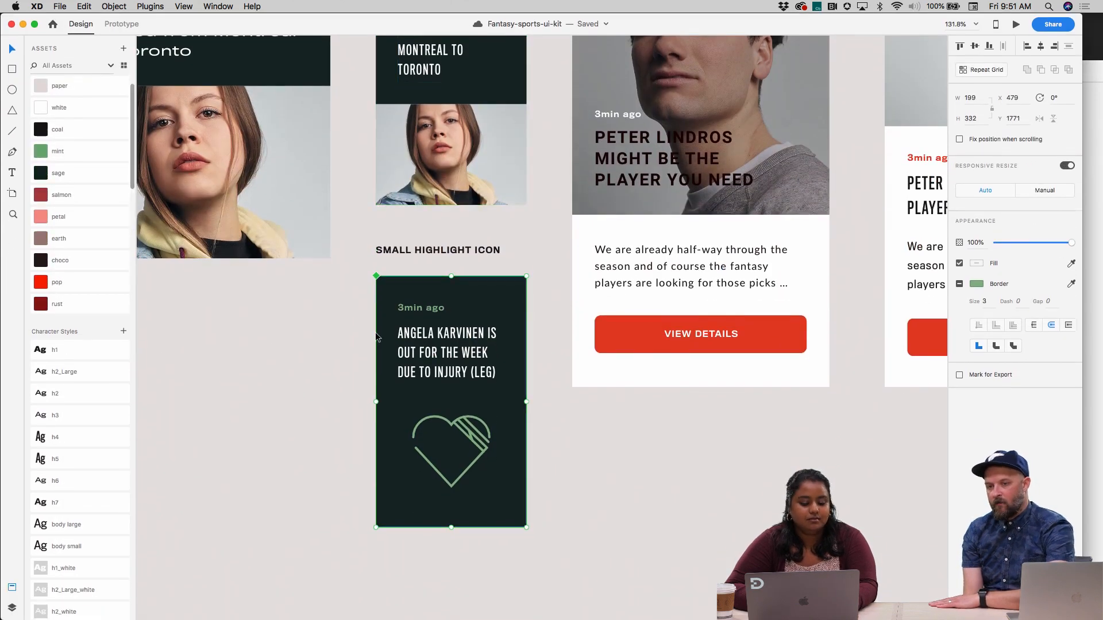
left_click_drag(689, 14, 682, 140)
left_click(682, 101)
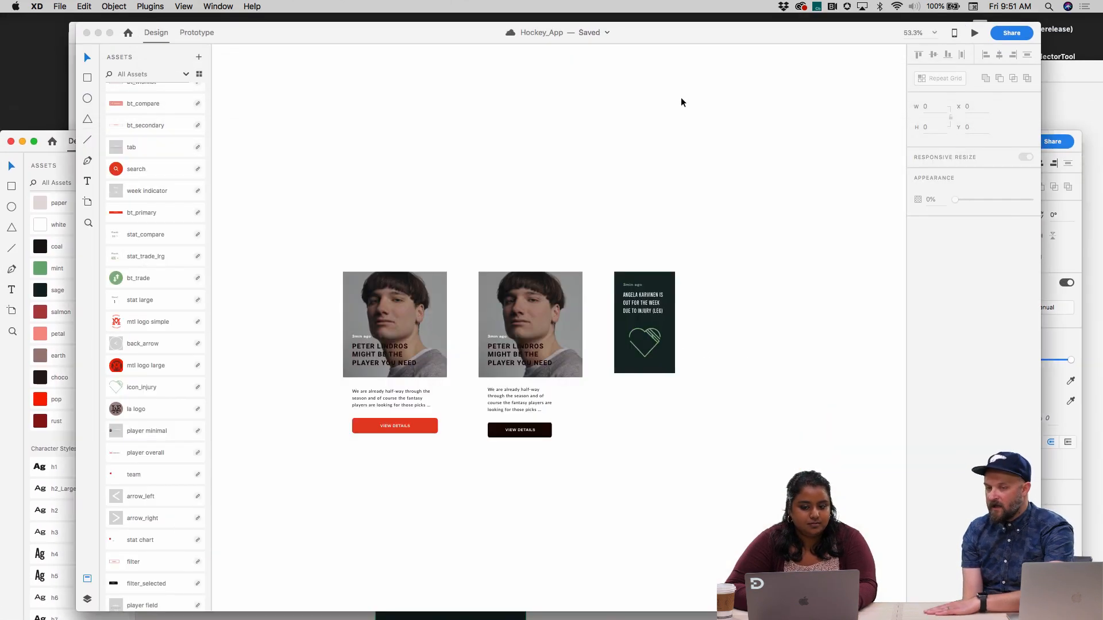
left_click(653, 337)
scroll(655, 336, "up", 5)
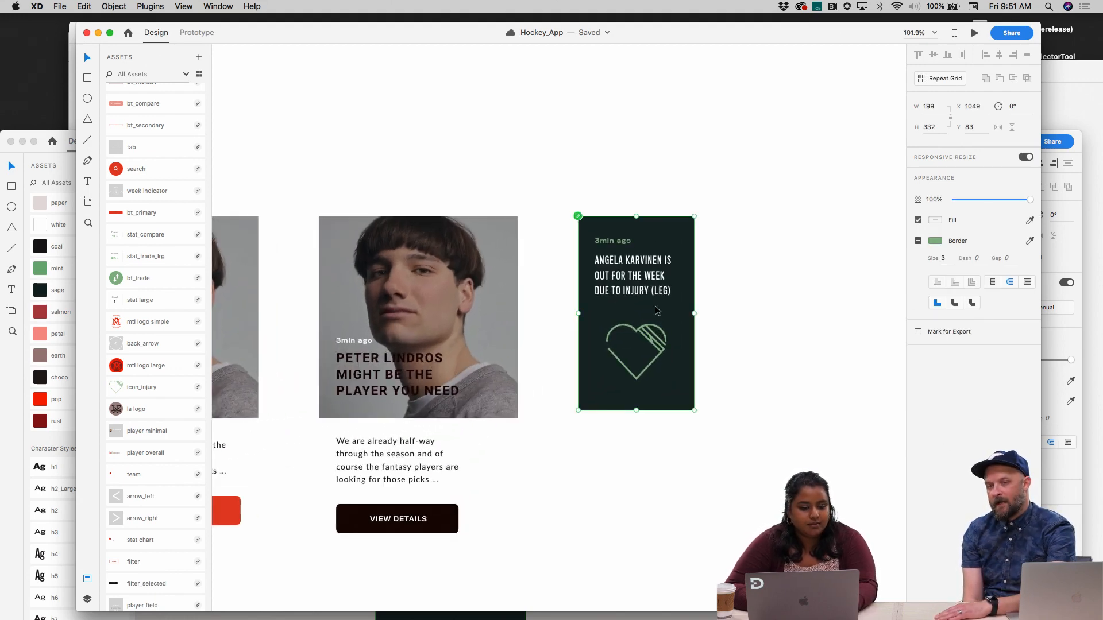
scroll(261, 469, "down", 5)
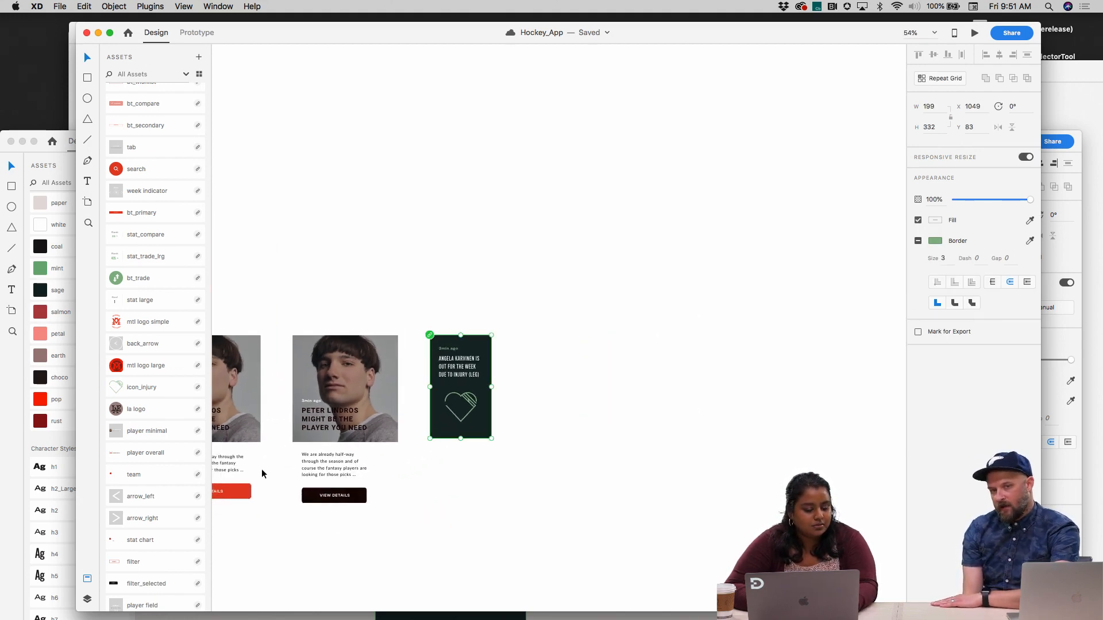
left_click(58, 138)
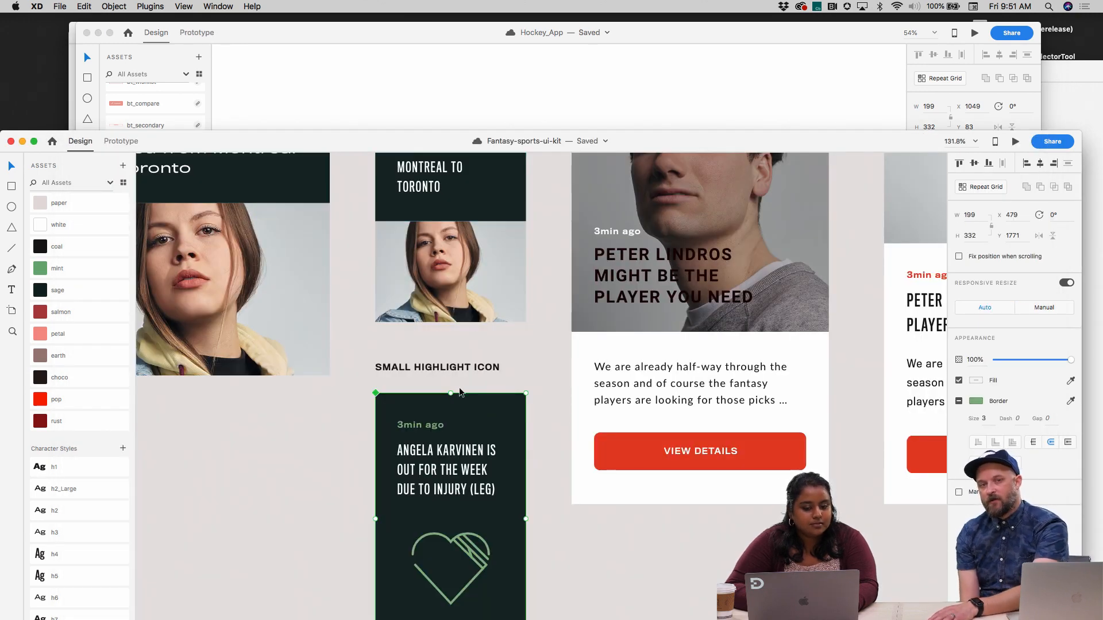
Draw a rectangle 340 wide and 89 high below the Highlight card, filled with the small highlight icon card's dark green
scroll(460, 392, "down", 5)
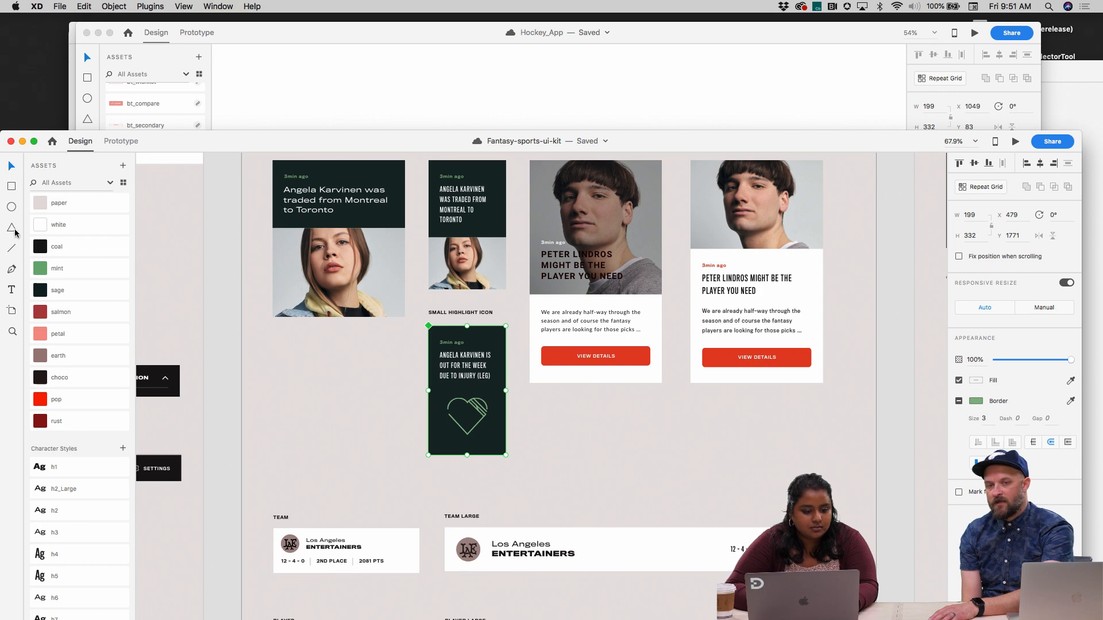
left_click(11, 187)
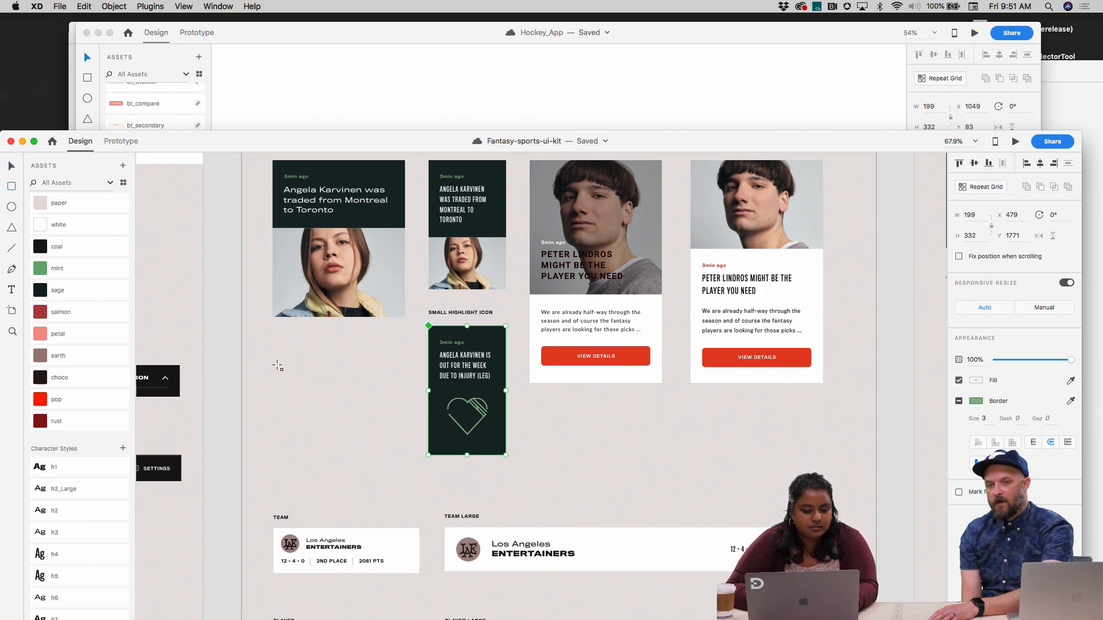
left_click_drag(274, 365, 396, 433)
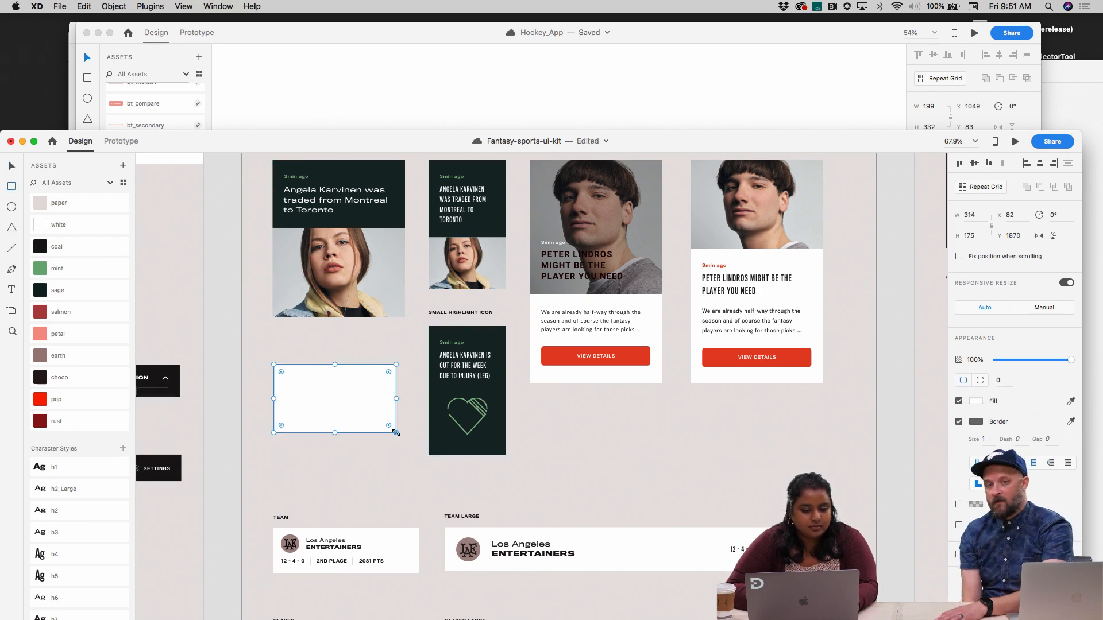
left_click_drag(350, 406, 405, 397)
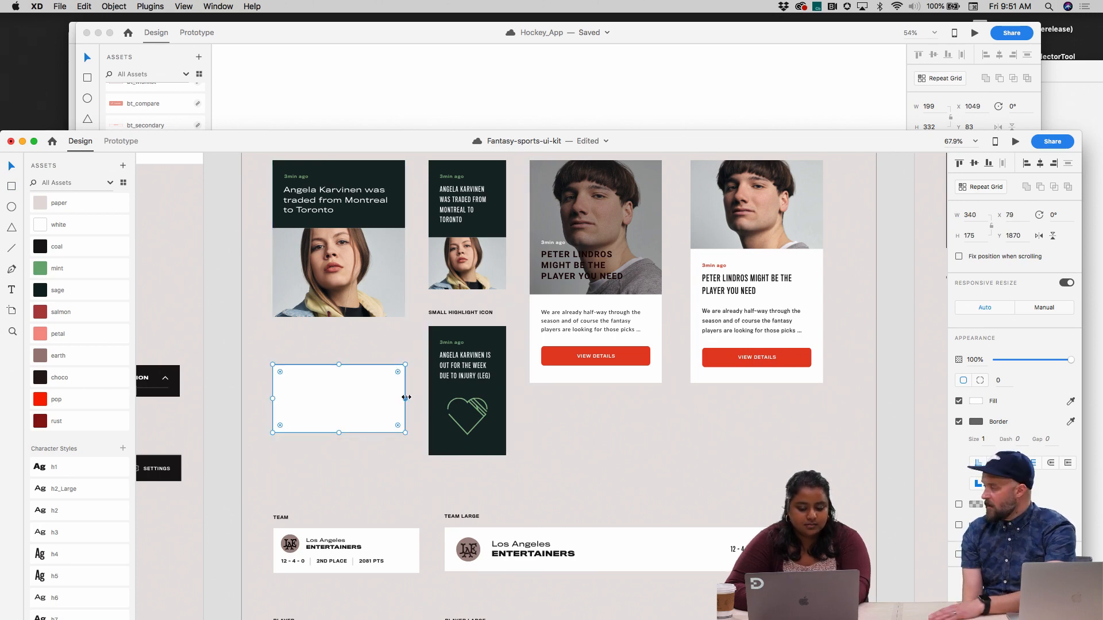
key("i")
left_click(488, 422)
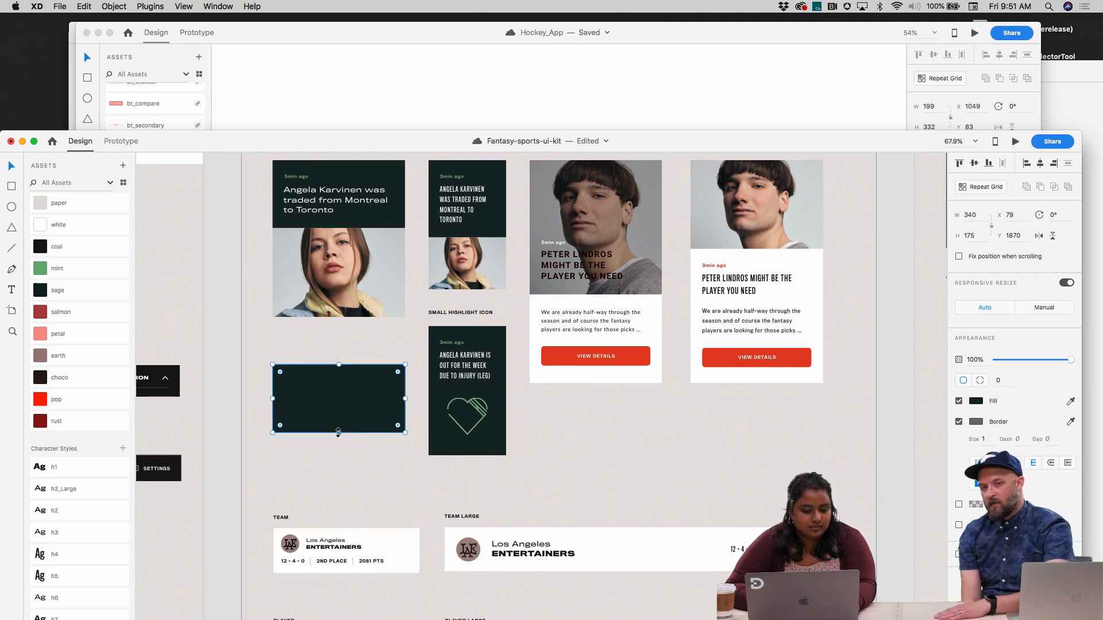
left_click_drag(338, 432, 344, 402)
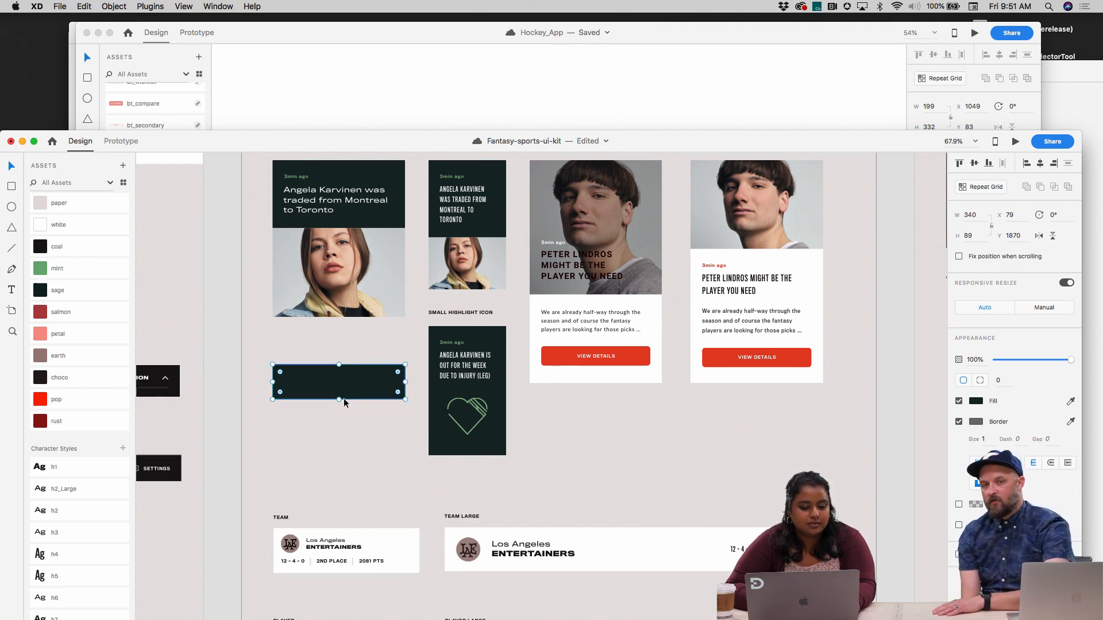
left_click(345, 430)
Place a copy of the small highlight icon card's injury headline, widened to two lines, on the new rectangle and make both a component
double_click(458, 362)
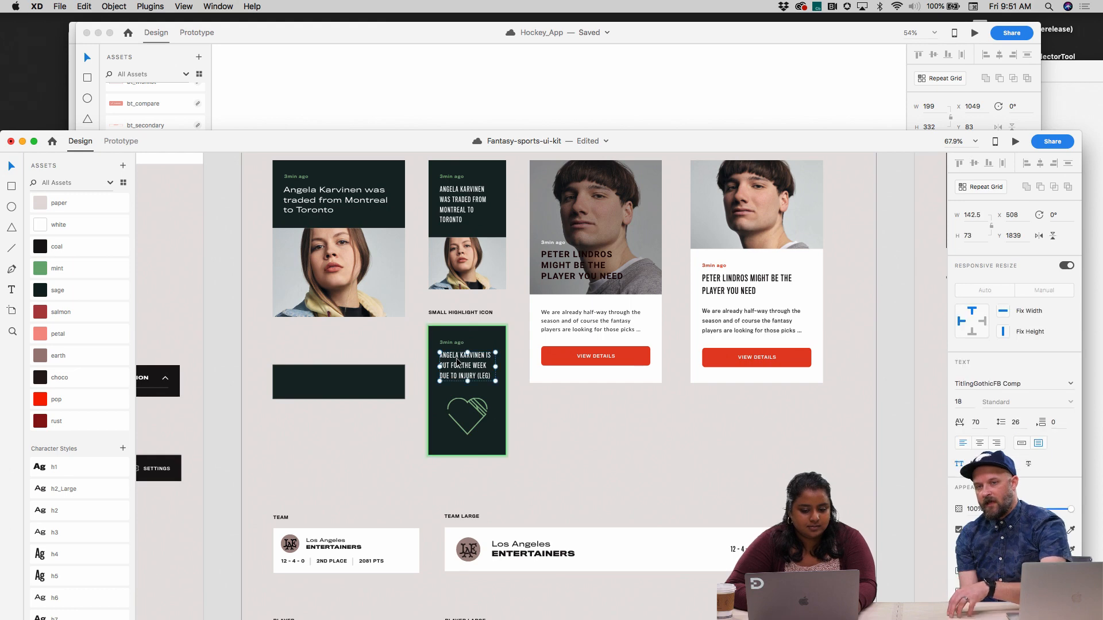
left_click_drag(458, 362, 298, 382)
key("super+z")
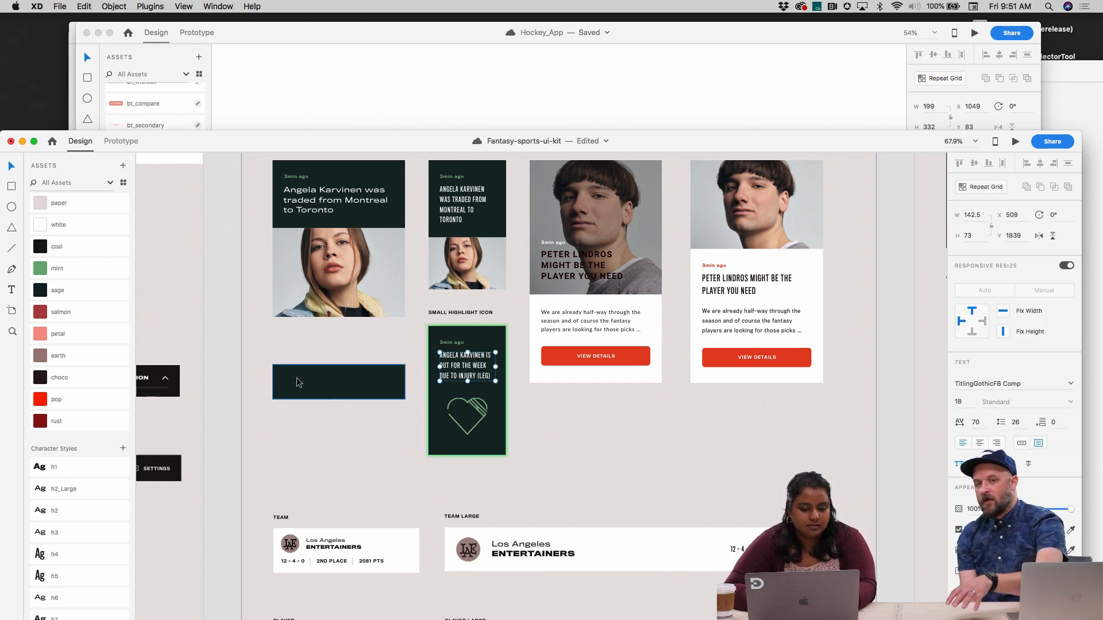
left_click(299, 385)
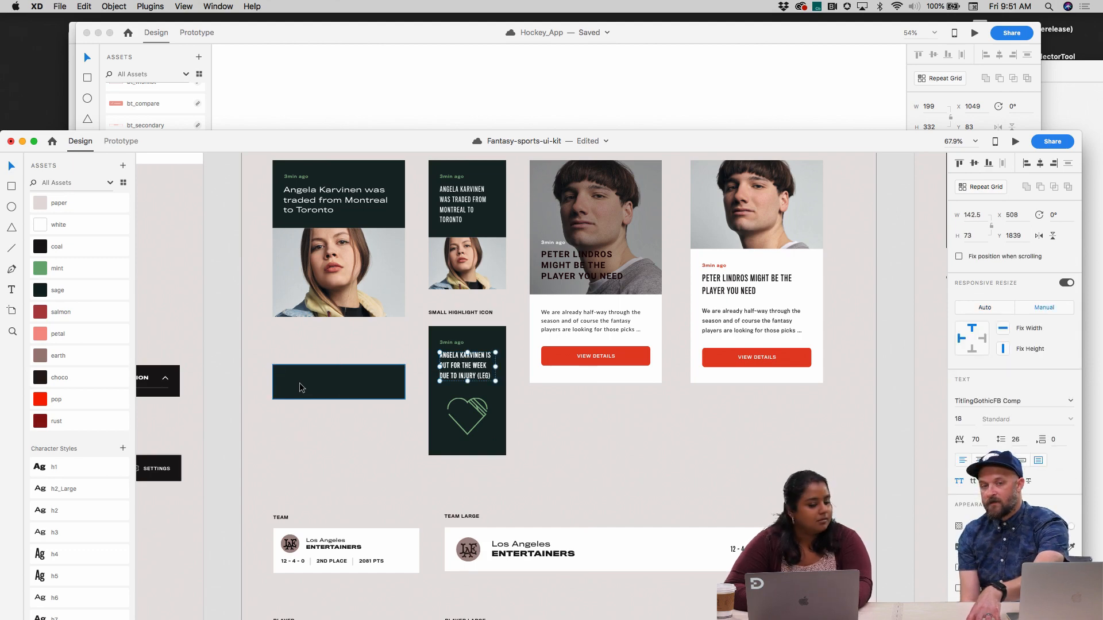
left_click_drag(469, 370, 348, 382)
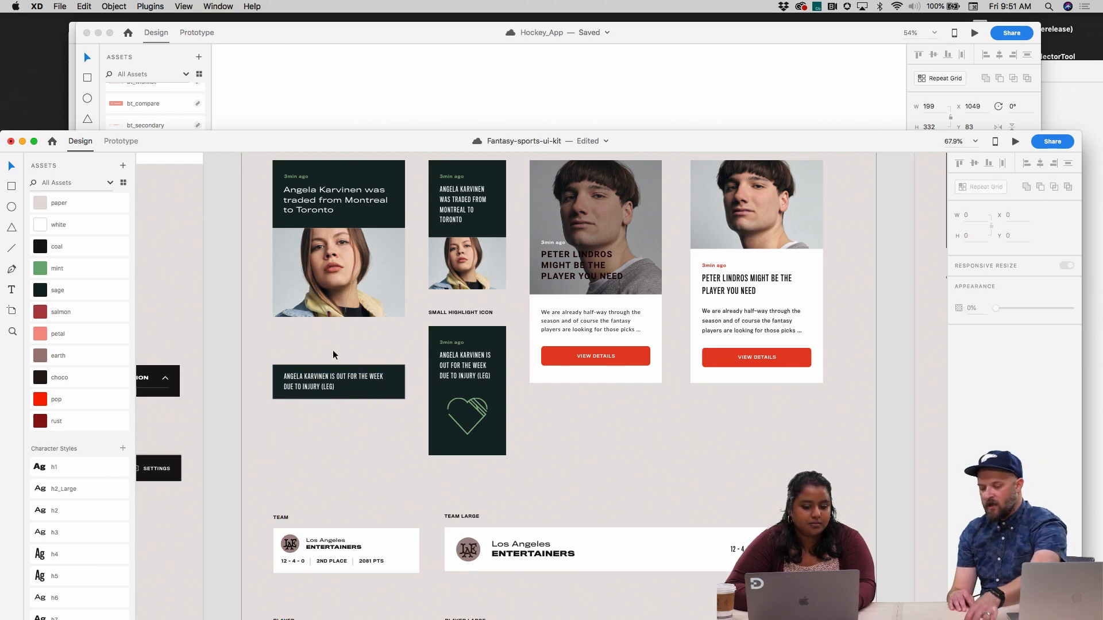
left_click(324, 368)
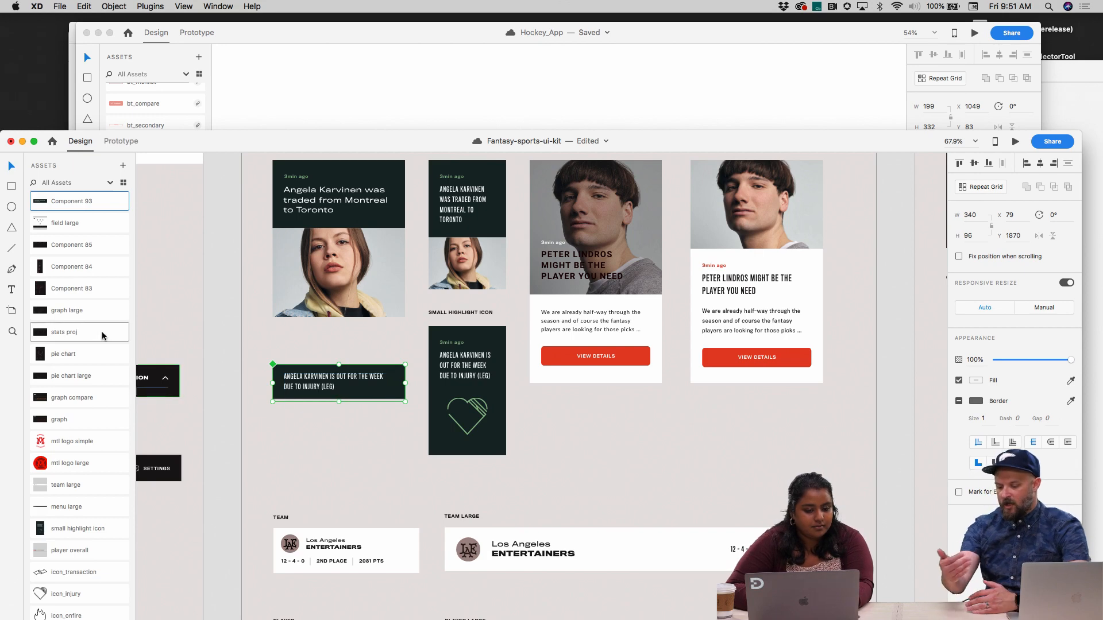
left_click_drag(251, 141, 251, 56)
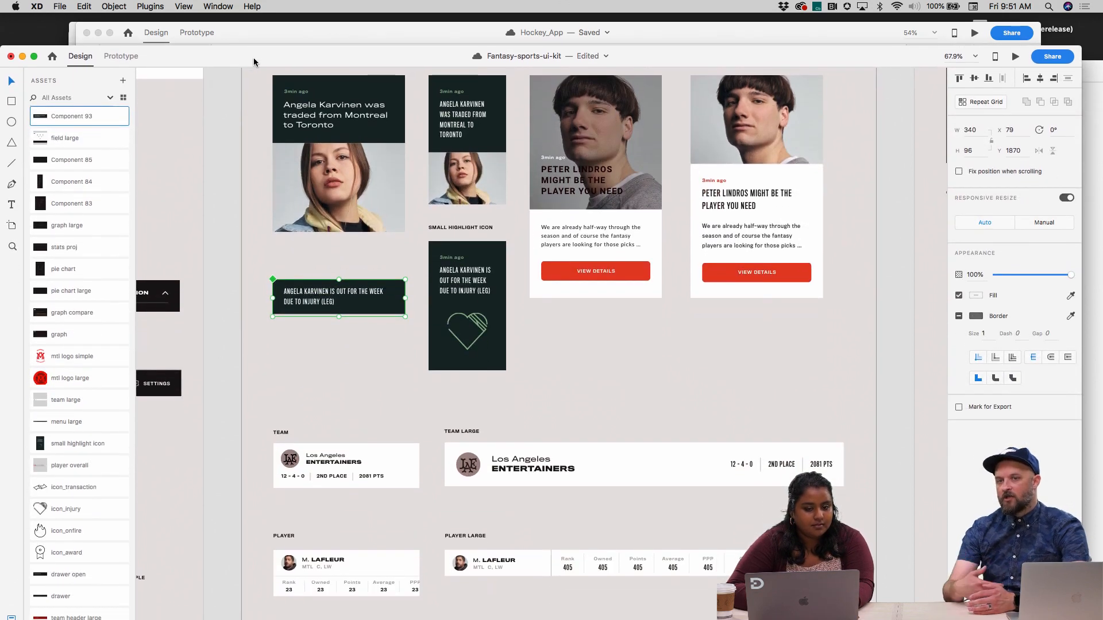
Look through the linked components in the Hockey_App assets for the new injury headline component
left_click(261, 37)
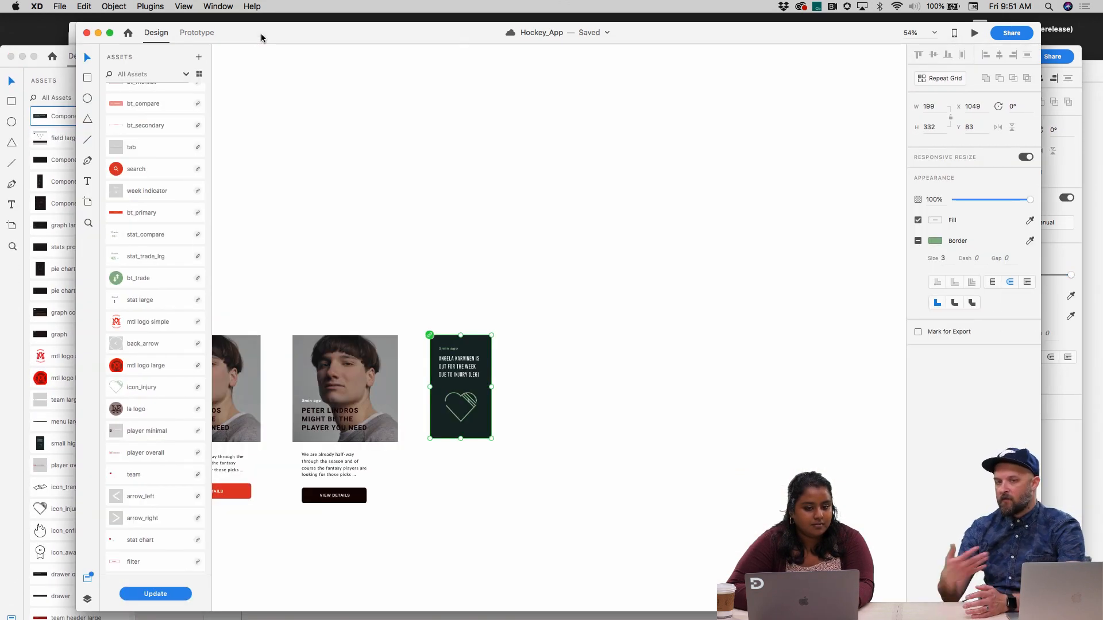
scroll(172, 499, "down", 5)
scroll(175, 503, "up", 15)
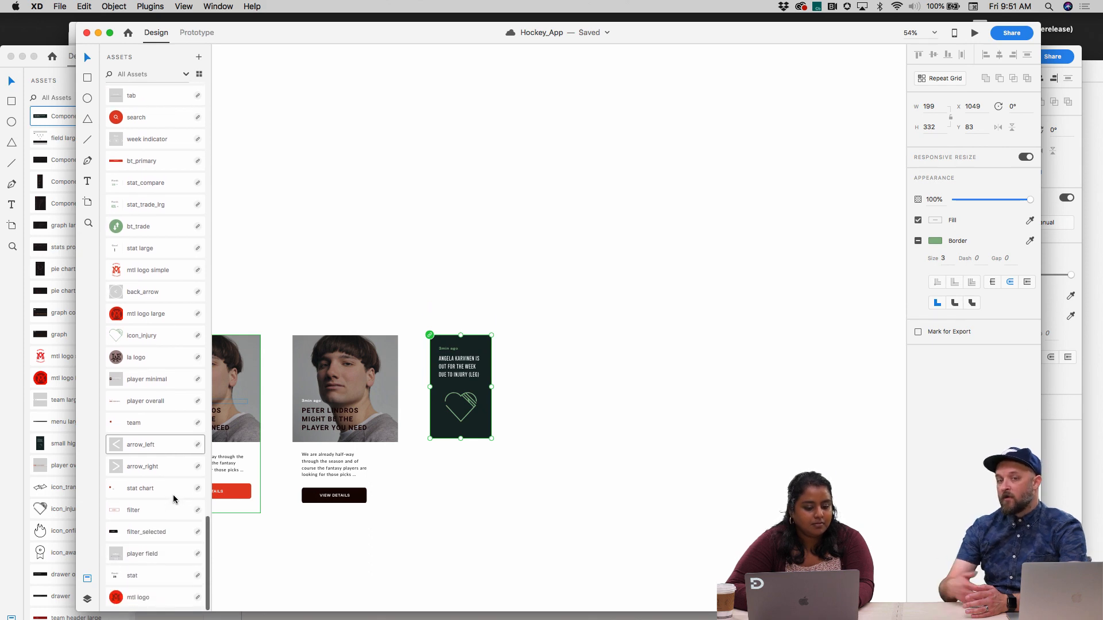
scroll(174, 519, "up", 10)
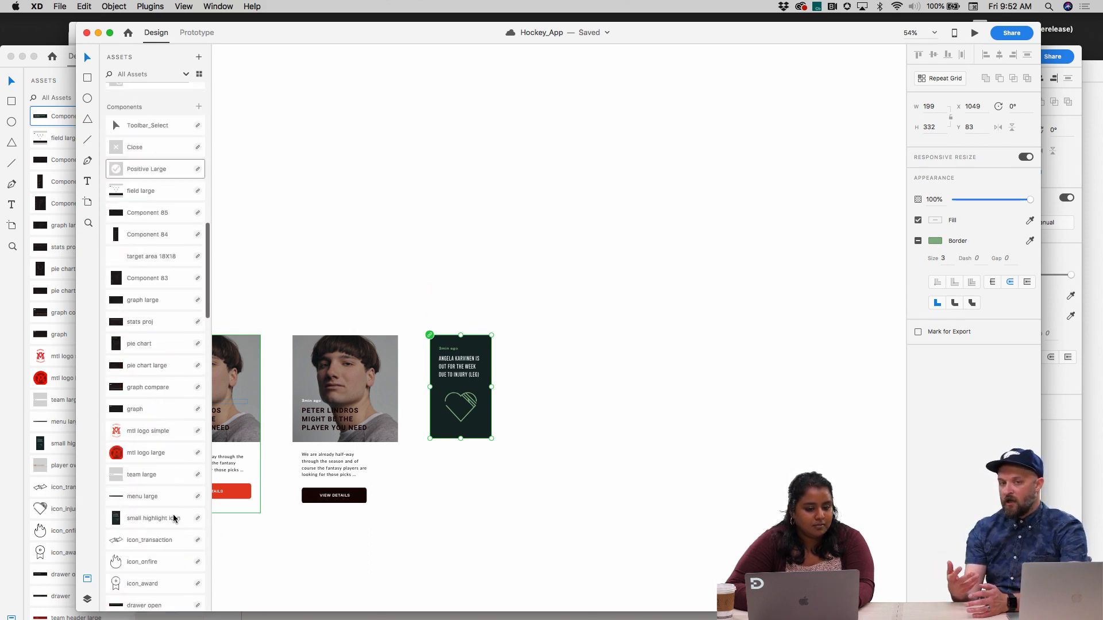
scroll(381, 216, "up", 5)
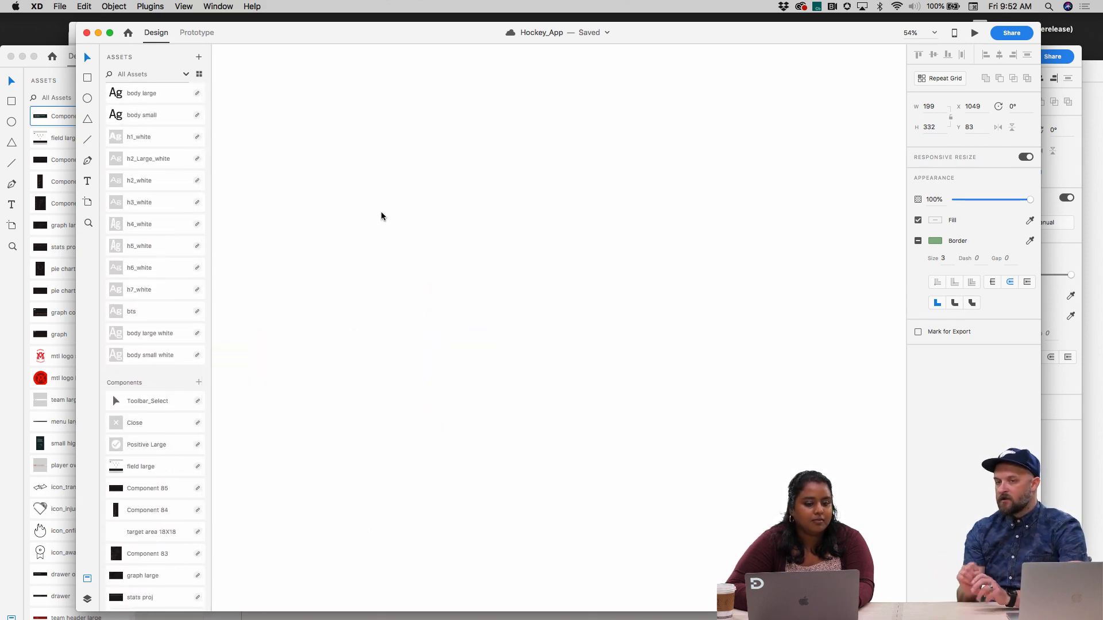
scroll(374, 412, "down", 5)
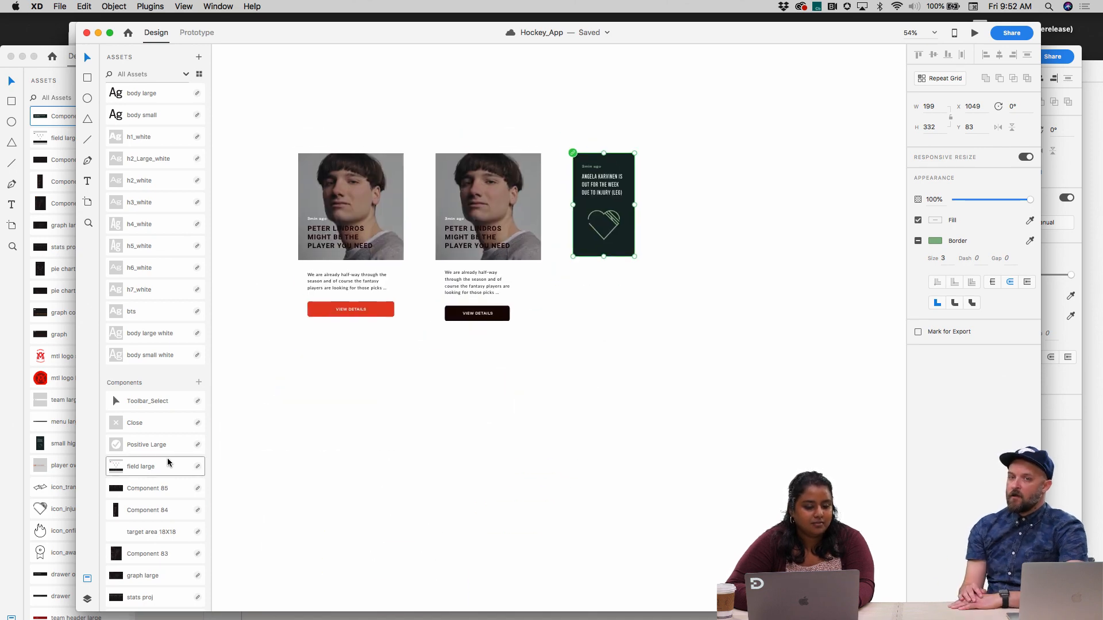
scroll(167, 460, "down", 15)
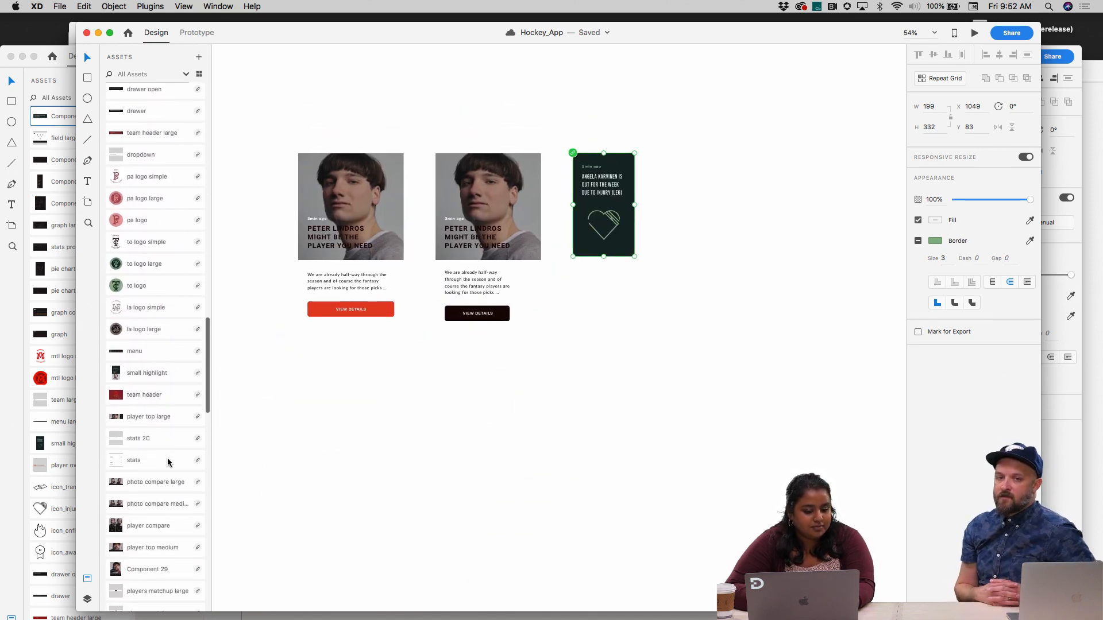
scroll(167, 458, "down", 5)
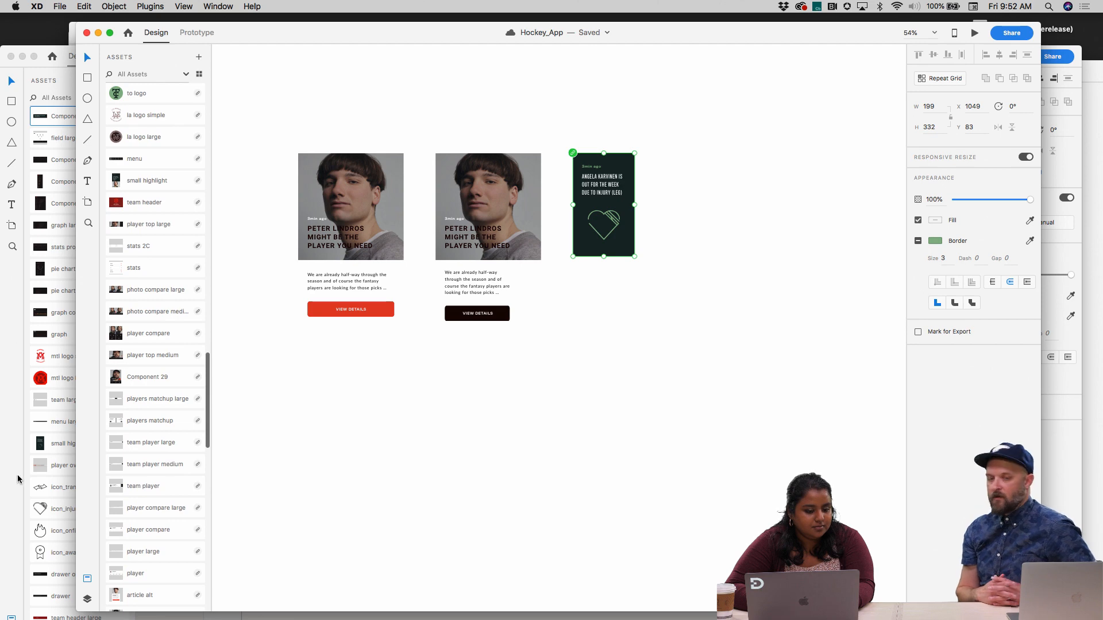
Rename Component 93 in Fantasy-sports-ui-kit as New Component, and clear the selection
left_click(17, 479)
scroll(87, 457, "up", 5)
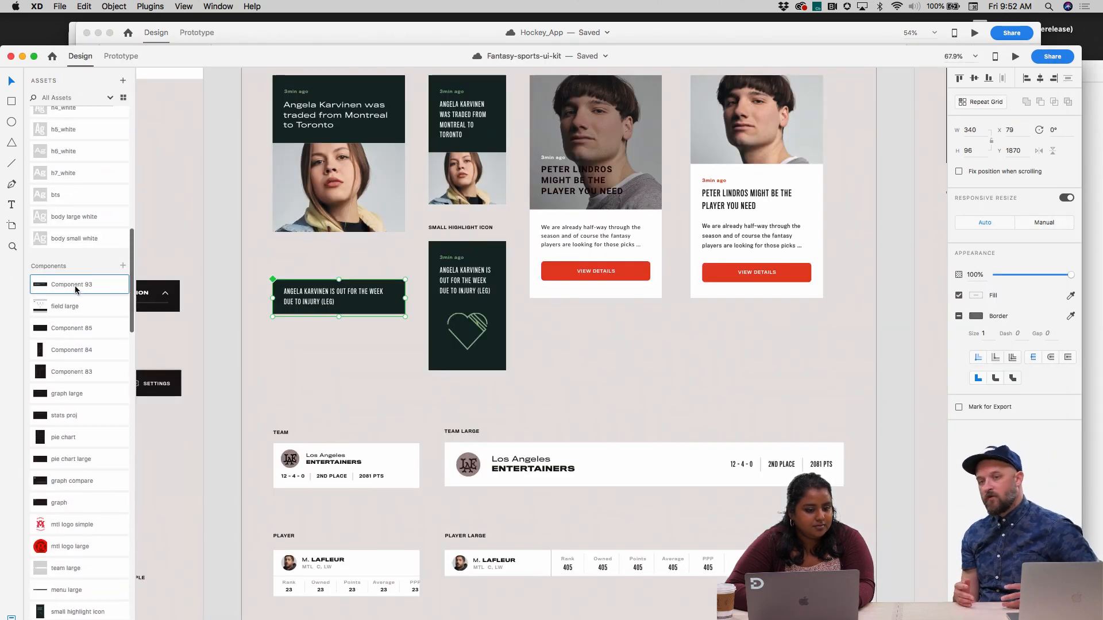
double_click(77, 285)
type("New ")
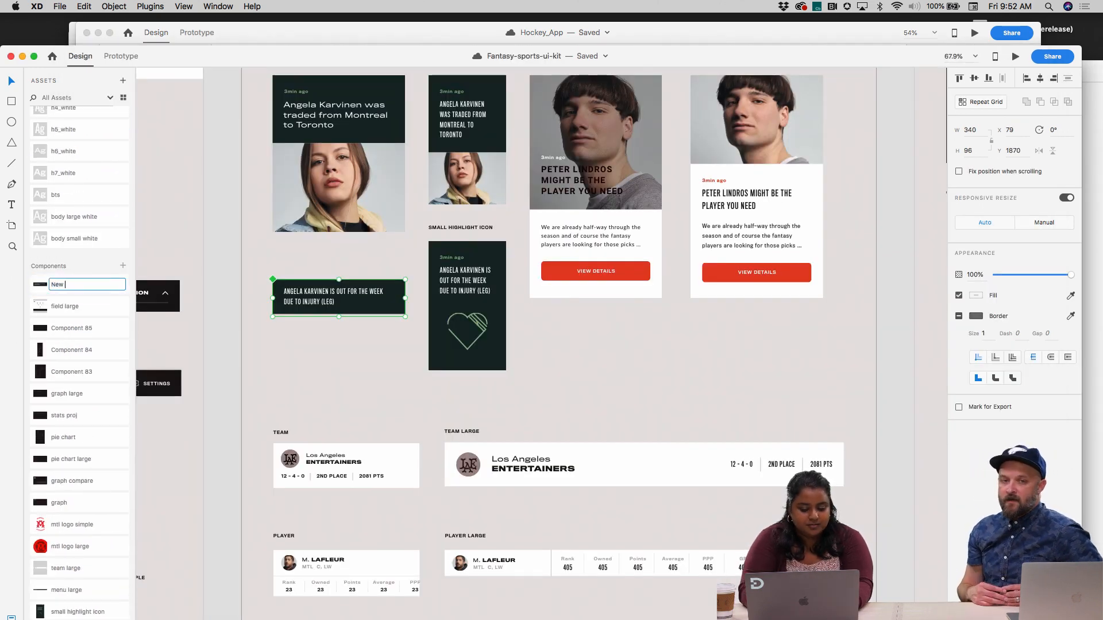
type("Component")
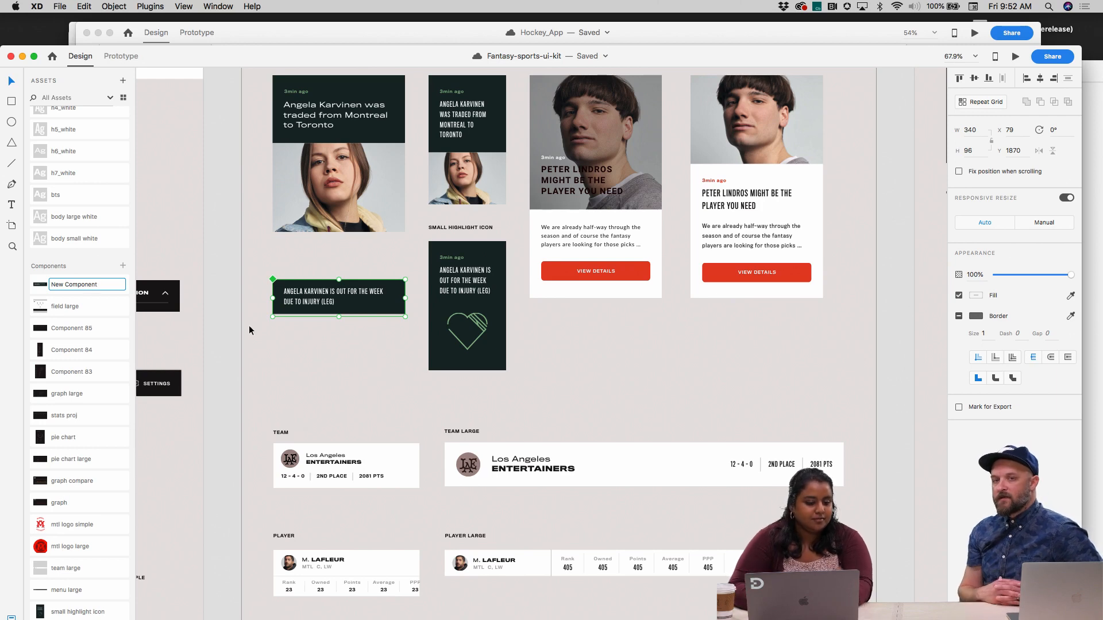
left_click(316, 340)
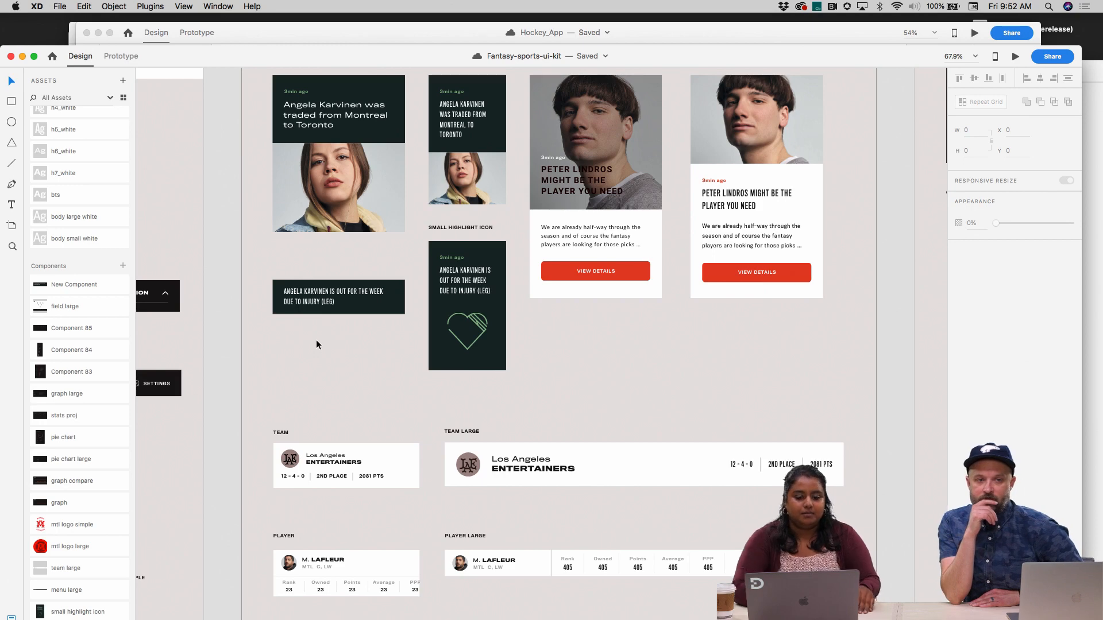
Unlink the second article card, with the black View Details button, from its source in Hockey_App, and clear the selection
left_click(663, 32)
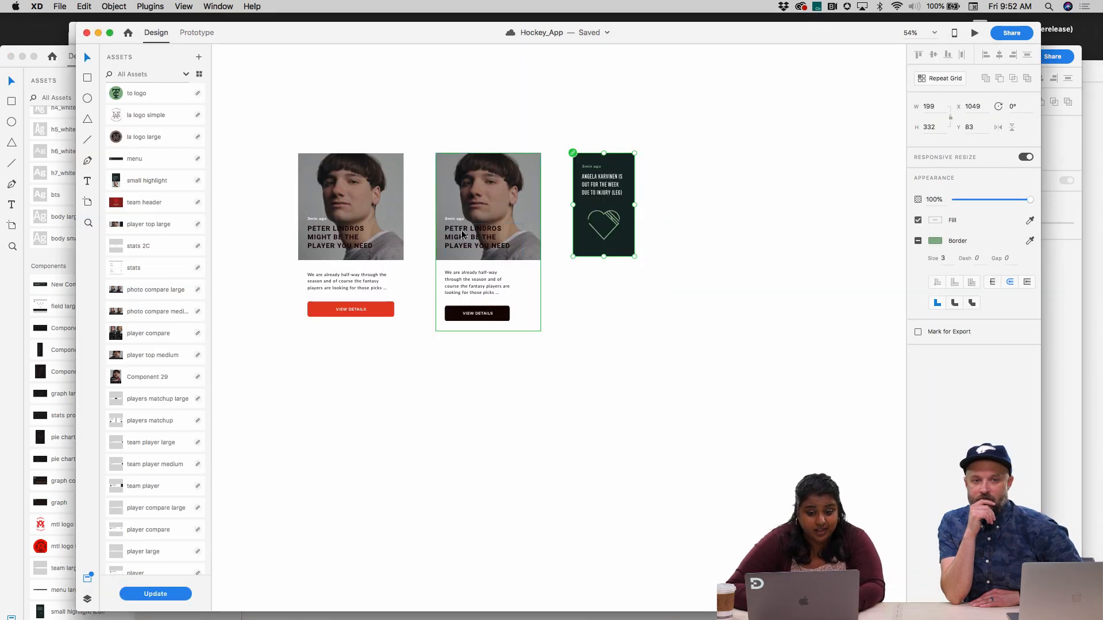
scroll(462, 235, "up", 5)
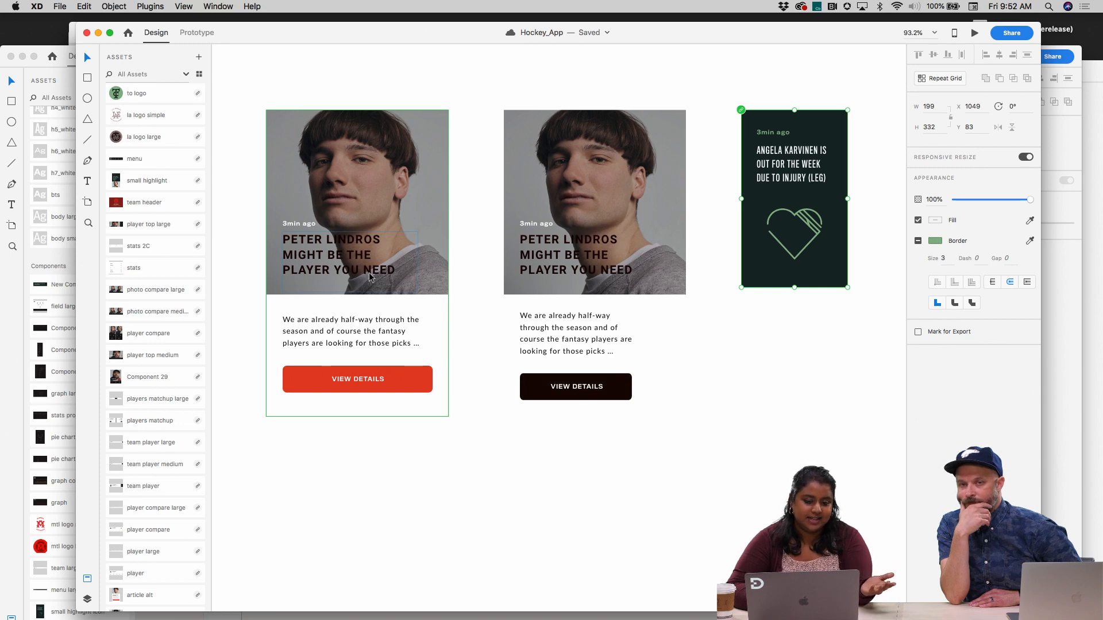
left_click(390, 265)
scroll(391, 265, "down", 2)
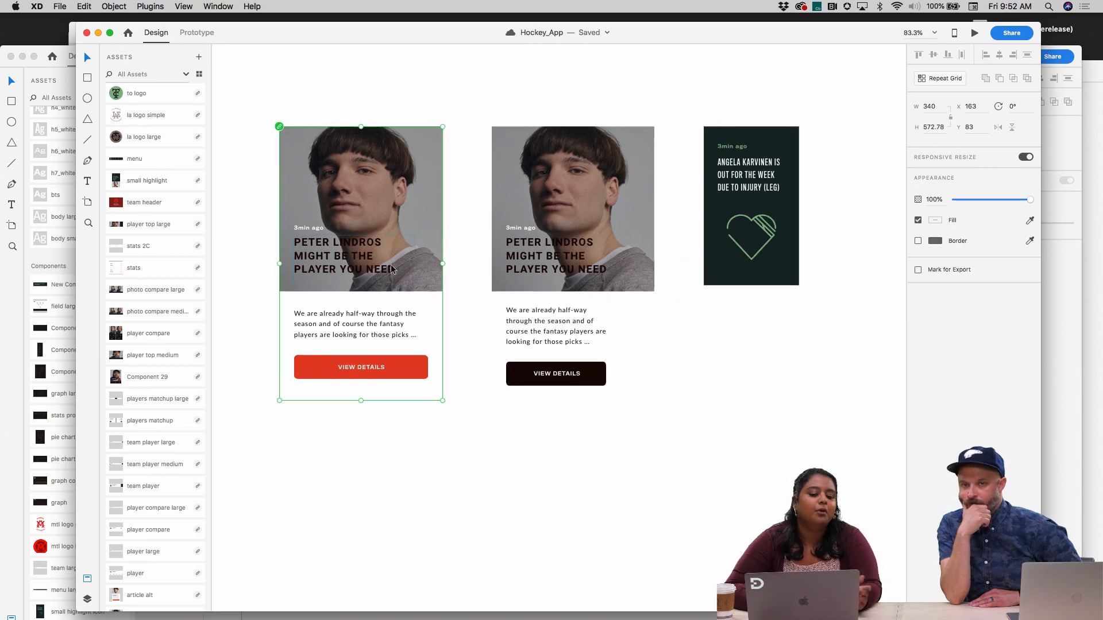
left_click(565, 266)
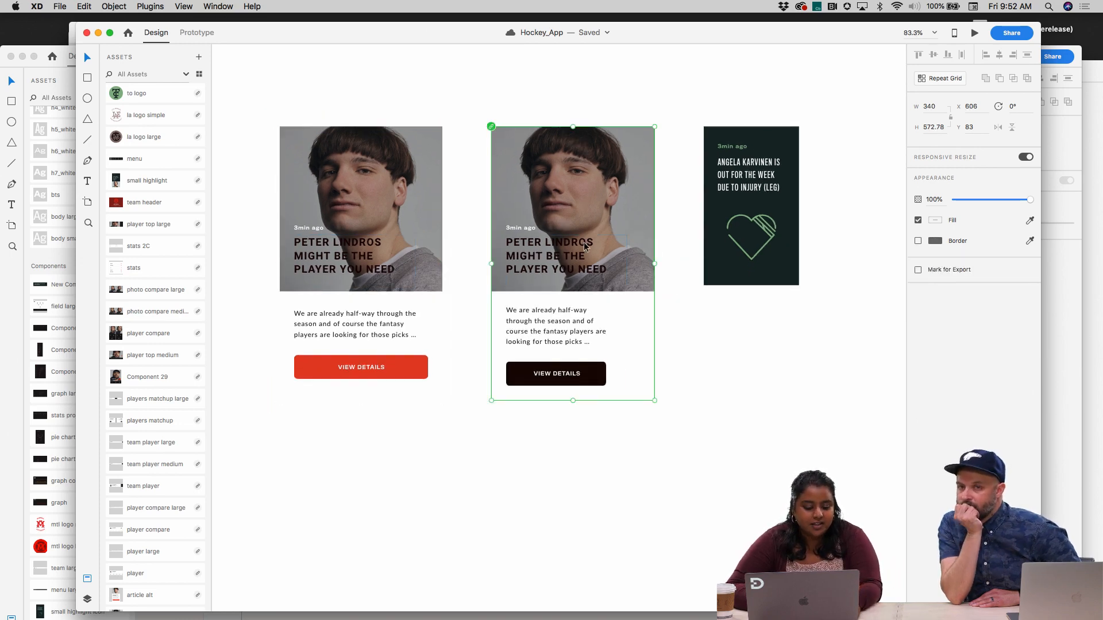
scroll(585, 247, "right", 1)
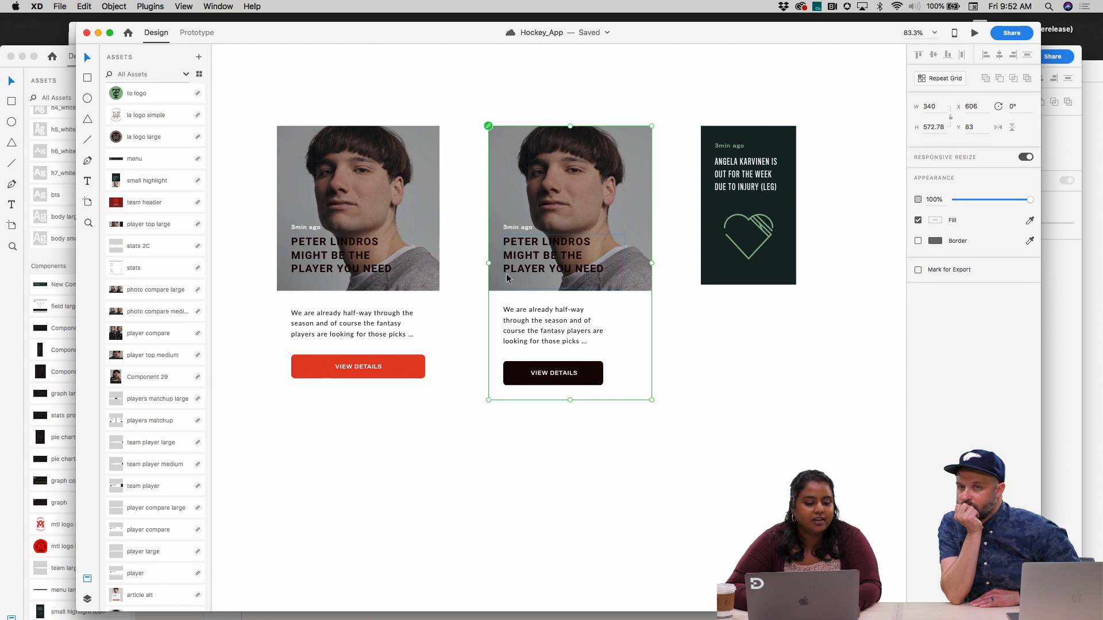
right_click(590, 254)
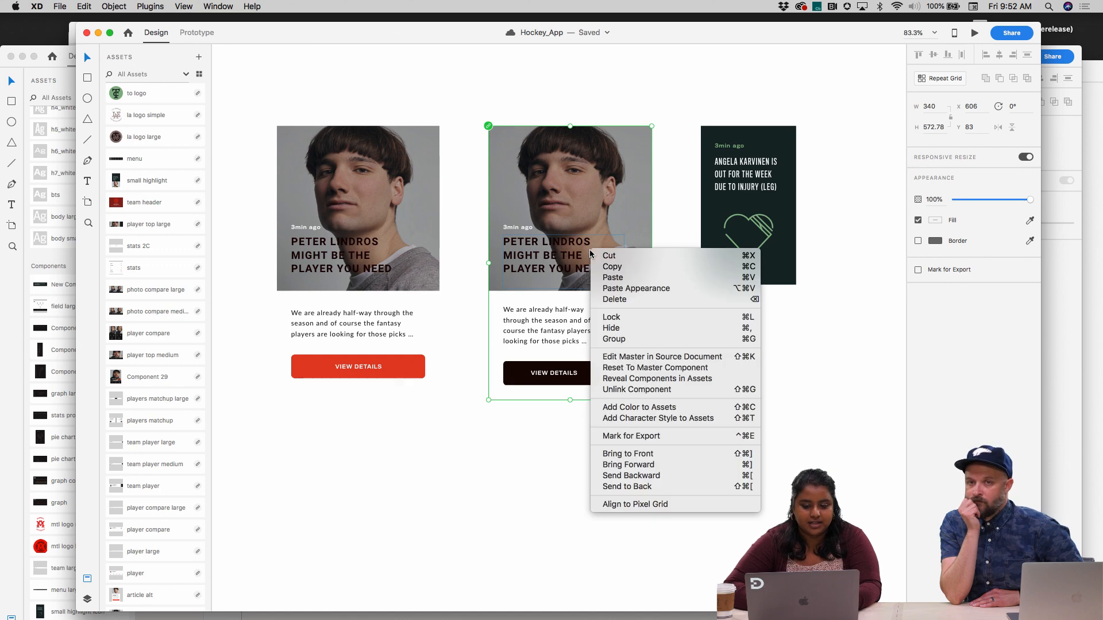
left_click(668, 391)
left_click(753, 336)
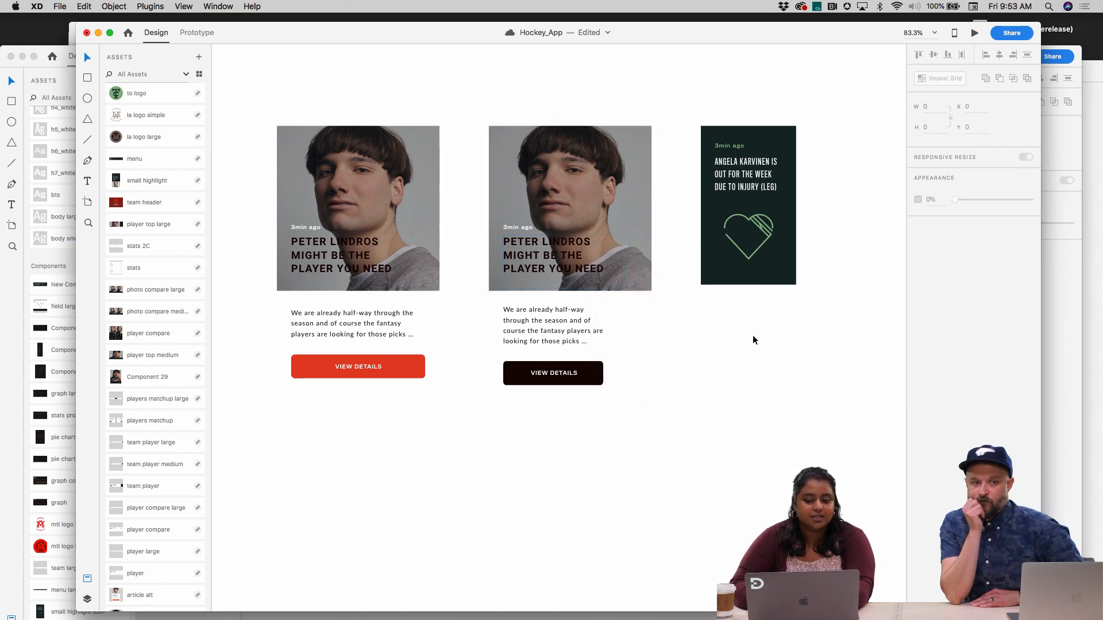
Turn the unlinked second article card into a local component of Hockey_App
left_click(553, 278)
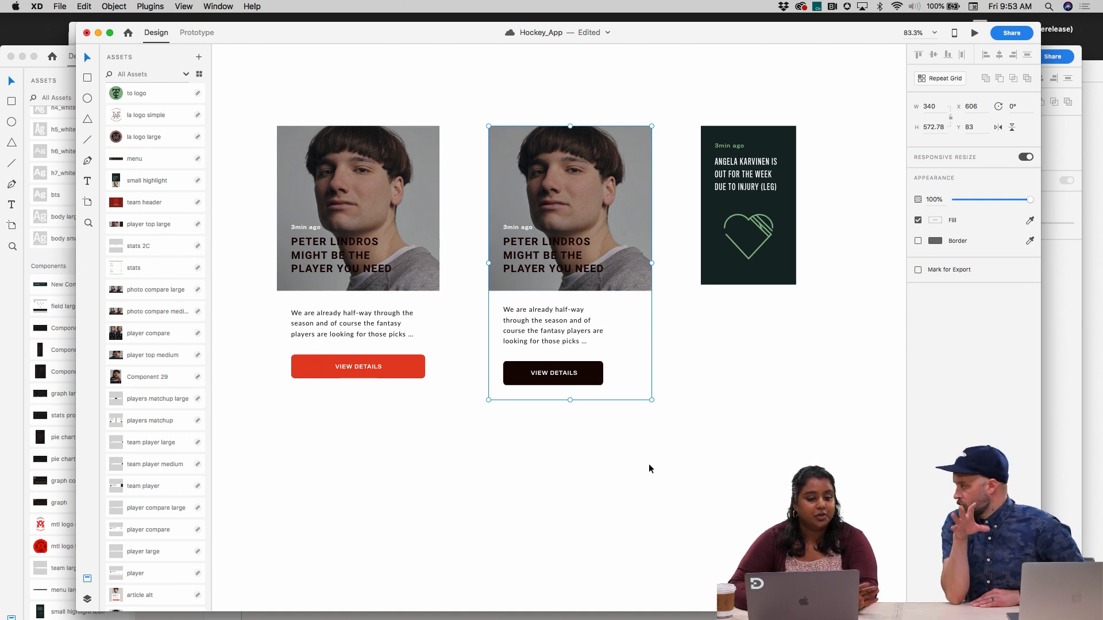
scroll(190, 95, "up", 3)
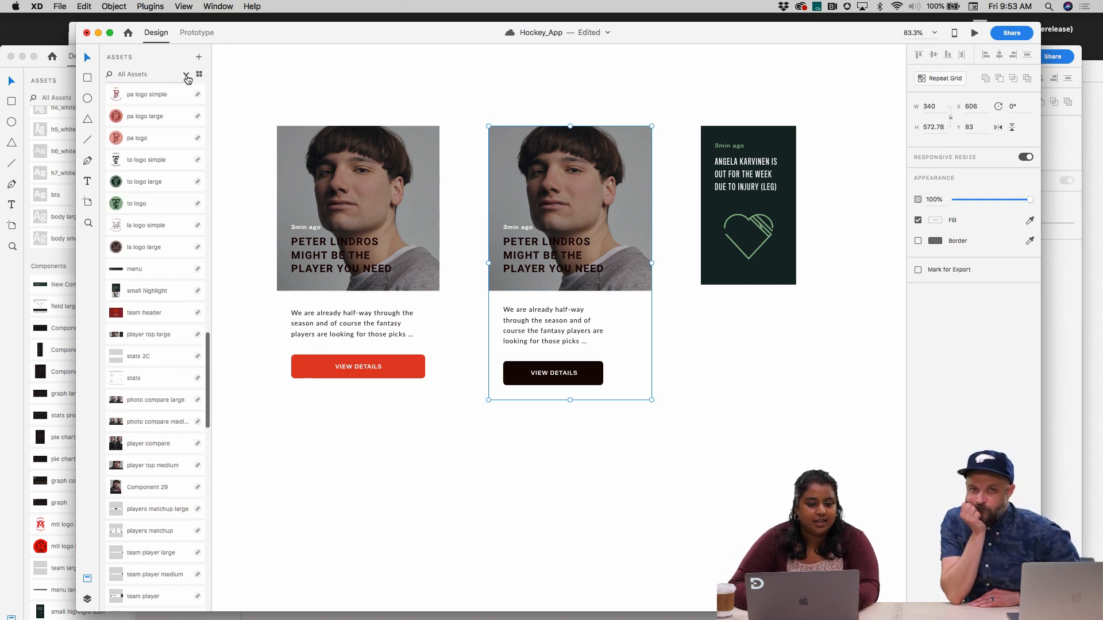
left_click(186, 75)
left_click(168, 102)
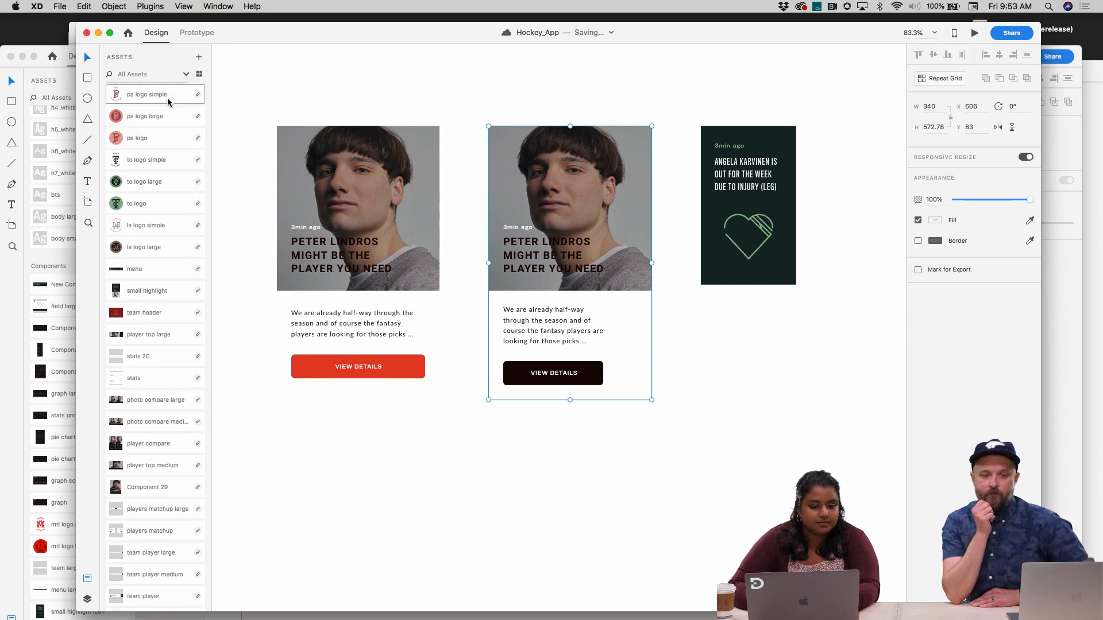
scroll(432, 439, "up", 4)
scroll(432, 439, "down", 5)
scroll(432, 439, "right", 3)
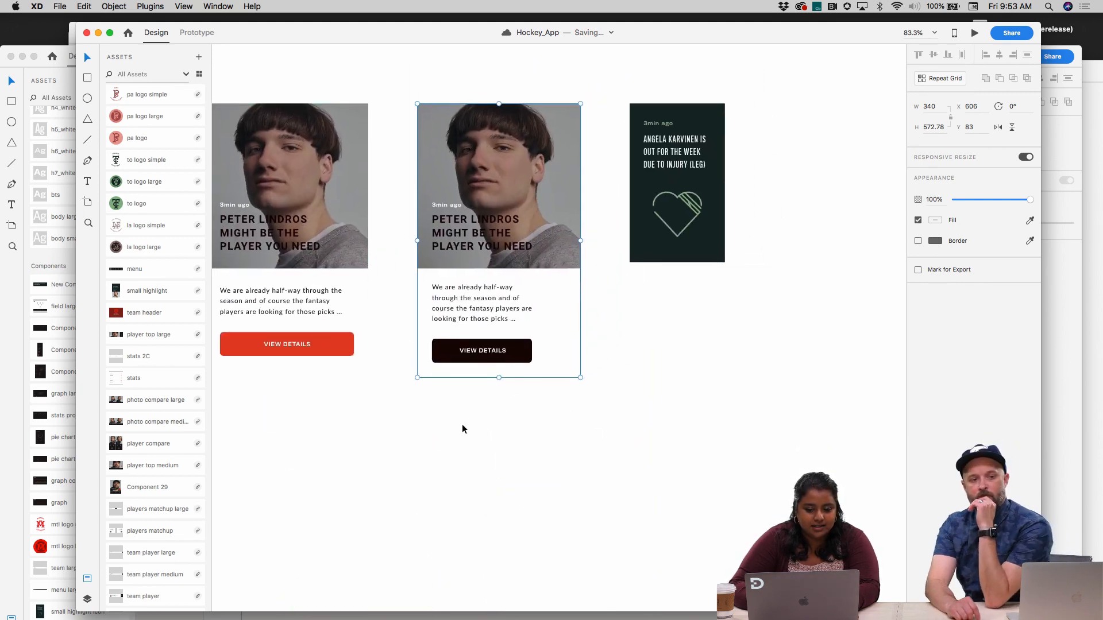
left_click(614, 351)
left_click(568, 368)
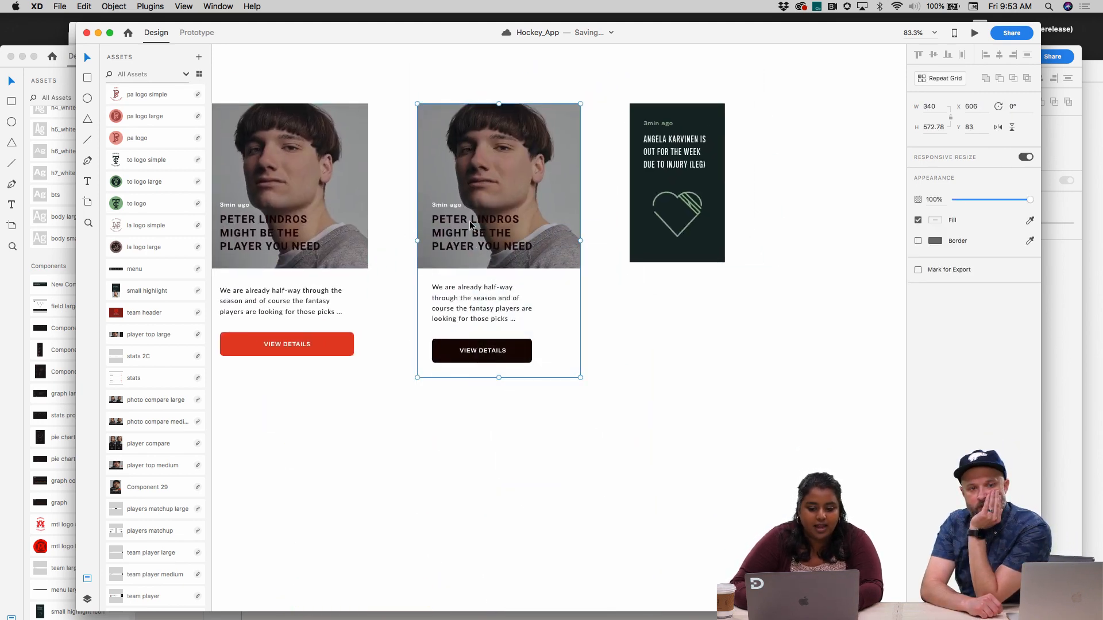
Compare the local article component with the linked entries in the Hockey_App assets, ending at the colors with nothing selected
scroll(155, 391, "down", 10)
scroll(156, 390, "up", 10)
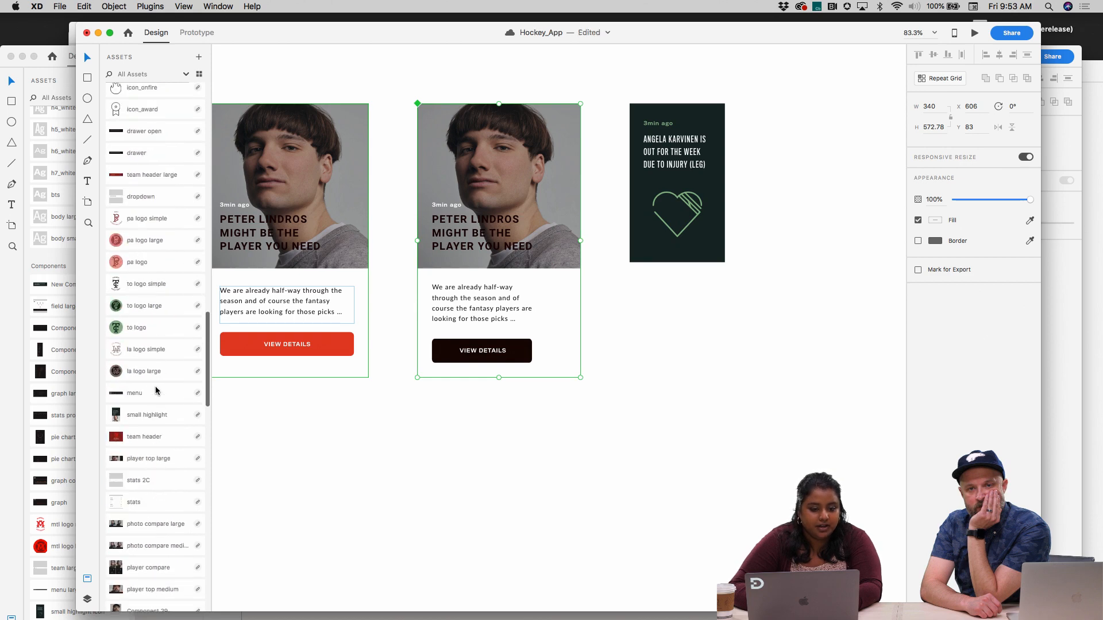
scroll(161, 310, "down", 10)
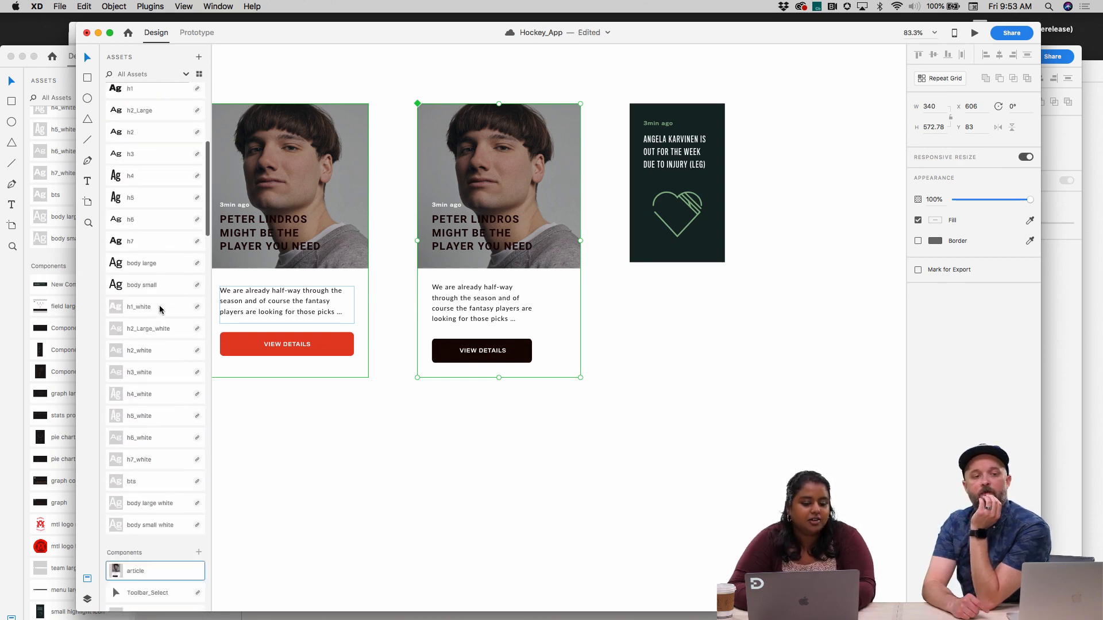
left_click(405, 445)
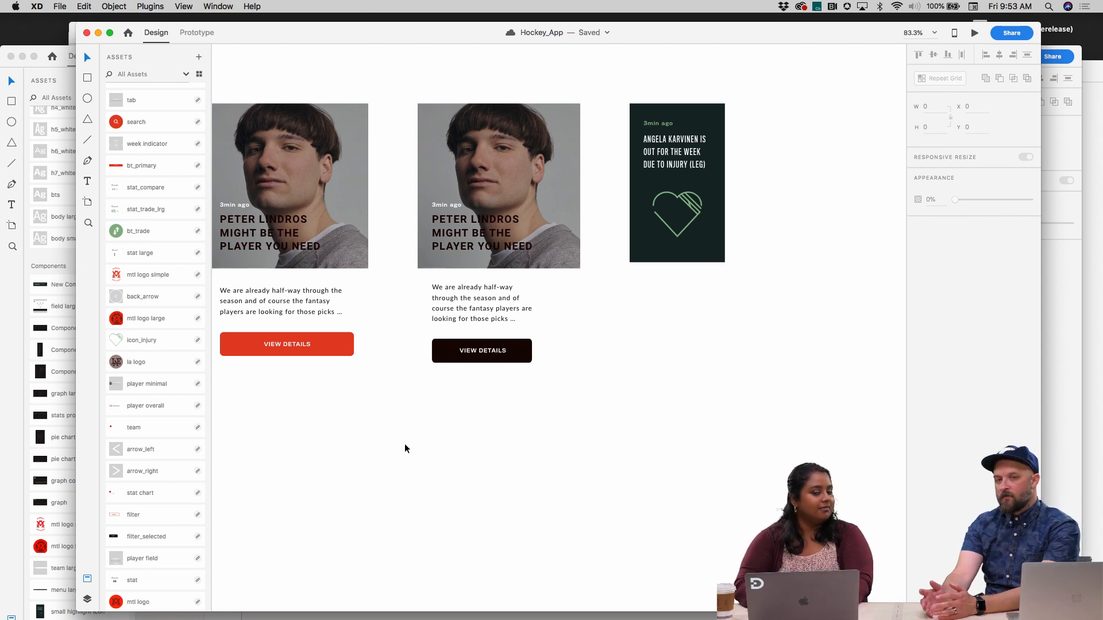
scroll(433, 443, "down", 5)
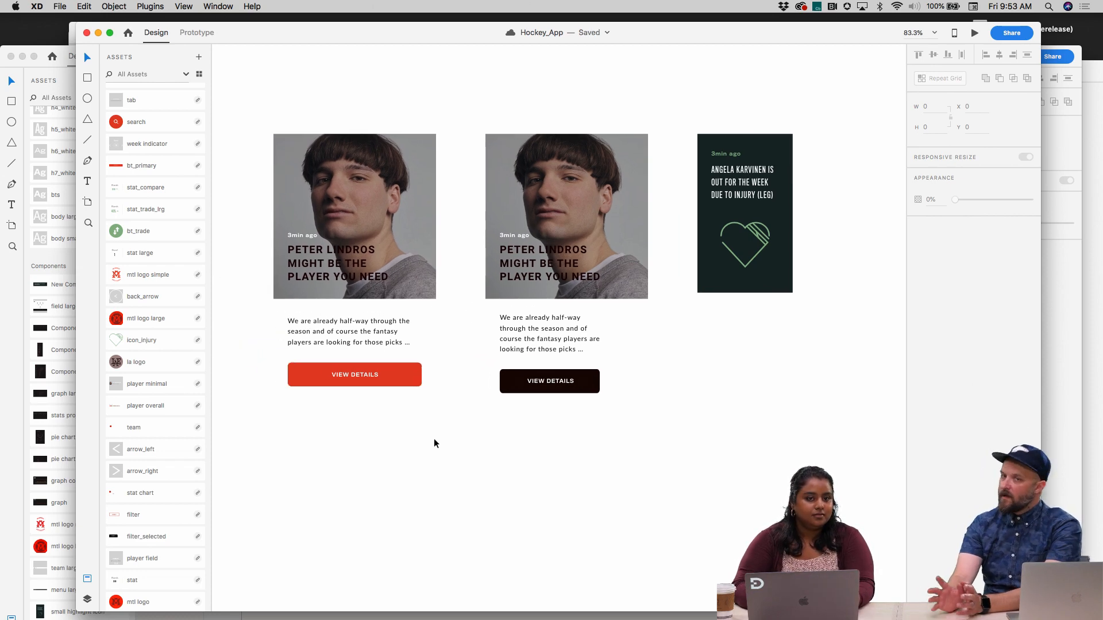
scroll(179, 340, "up", 15)
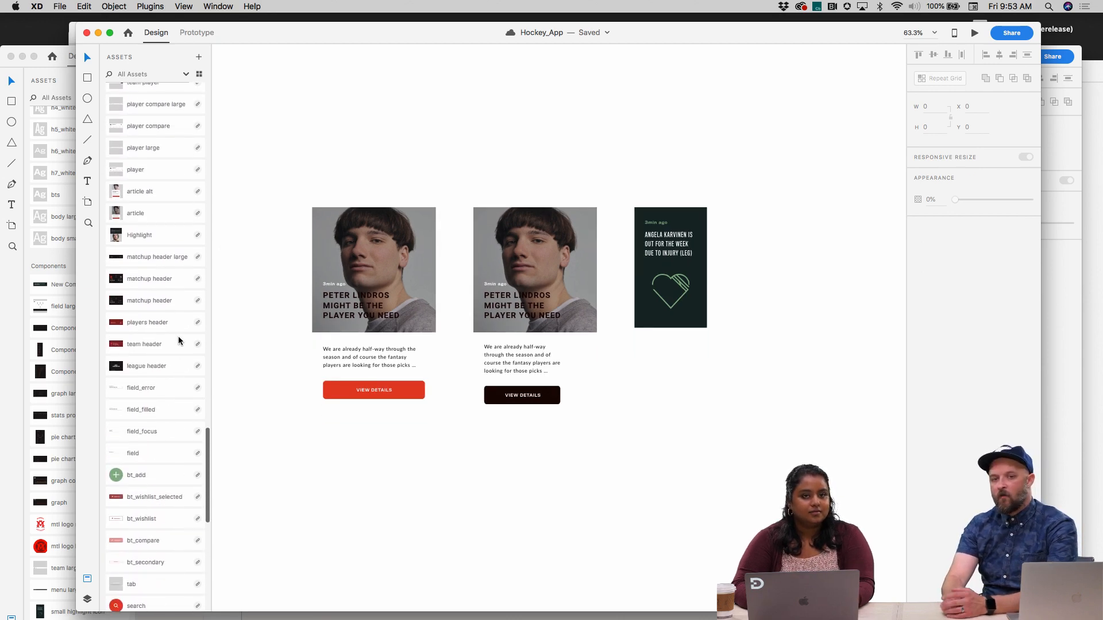
scroll(179, 340, "up", 5)
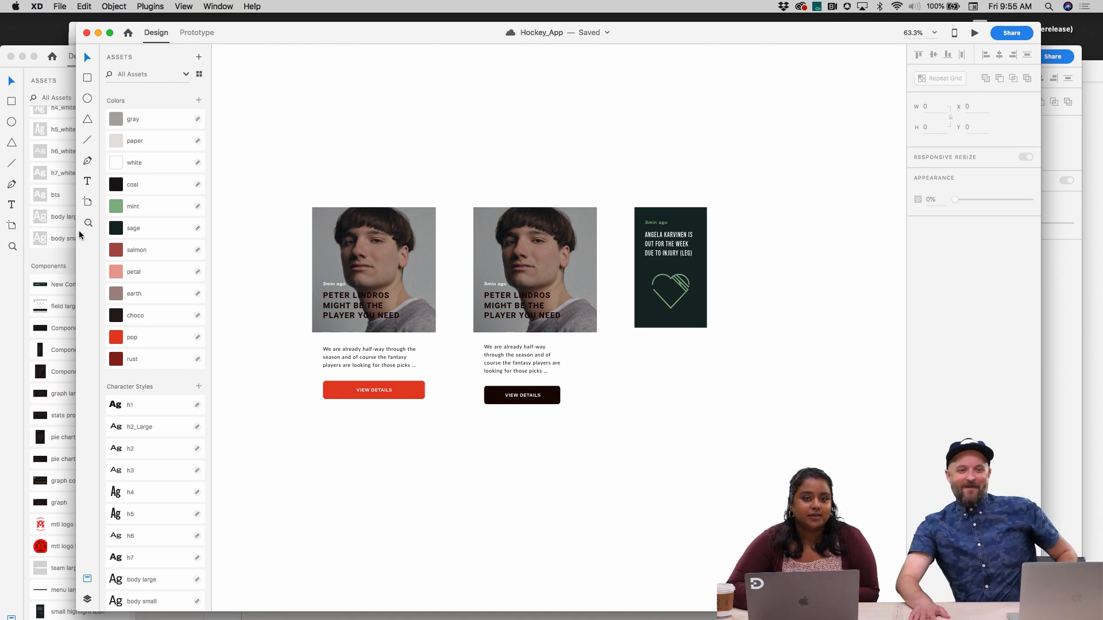
scroll(143, 243, "up", 3)
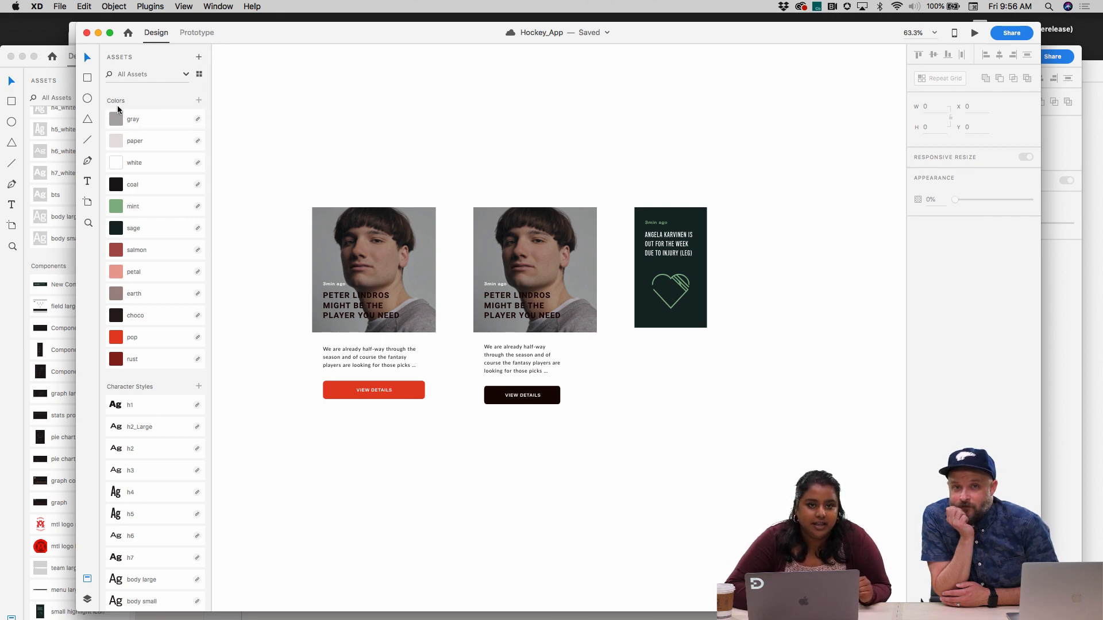
Browse the documents shared with the account as sources for linked assets, and return to the list of own cloud documents
left_click(199, 58)
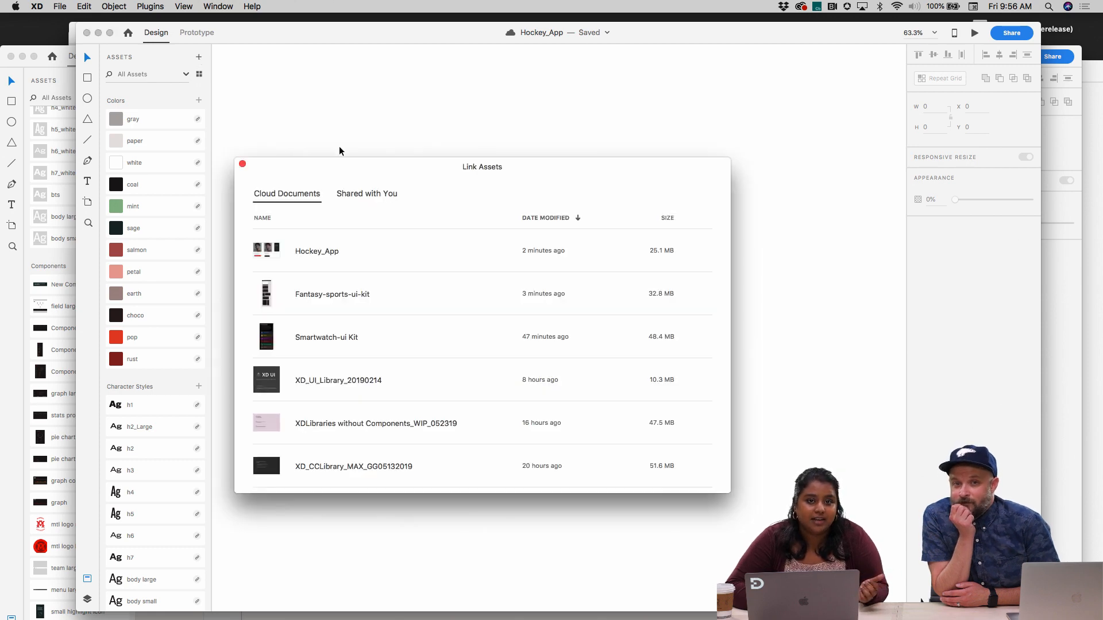
left_click(374, 193)
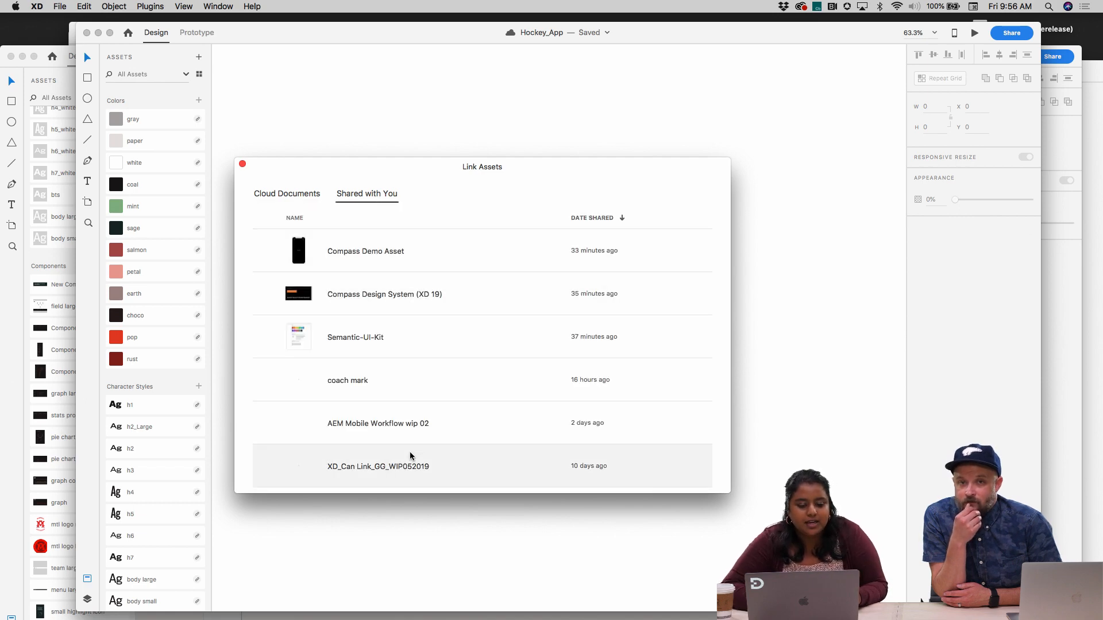
scroll(412, 458, "down", 5)
scroll(411, 457, "up", 5)
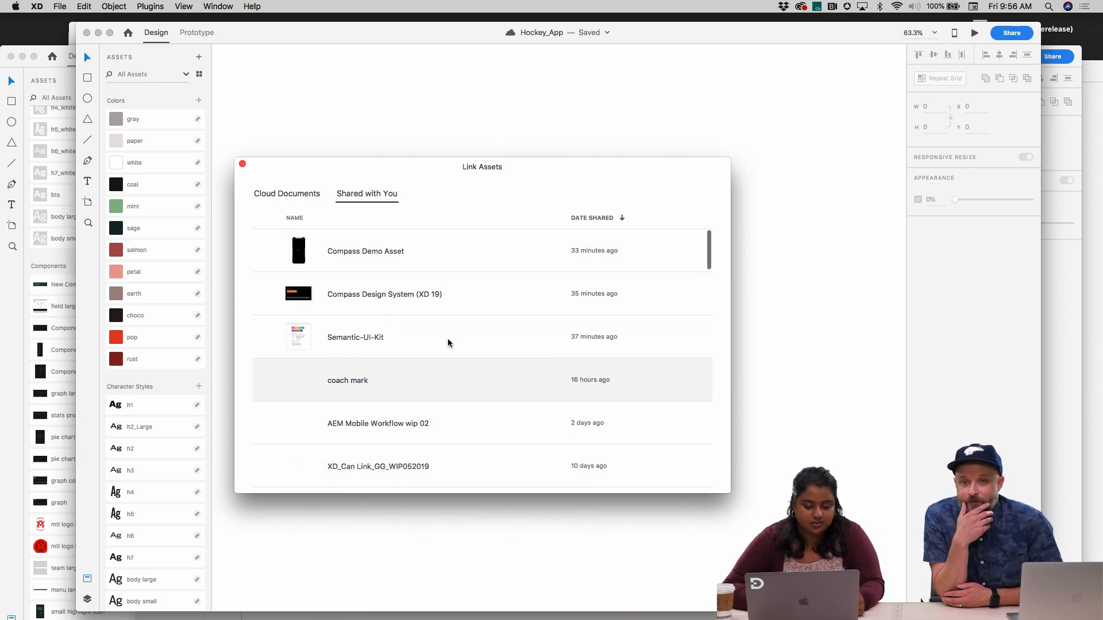
scroll(409, 457, "down", 9)
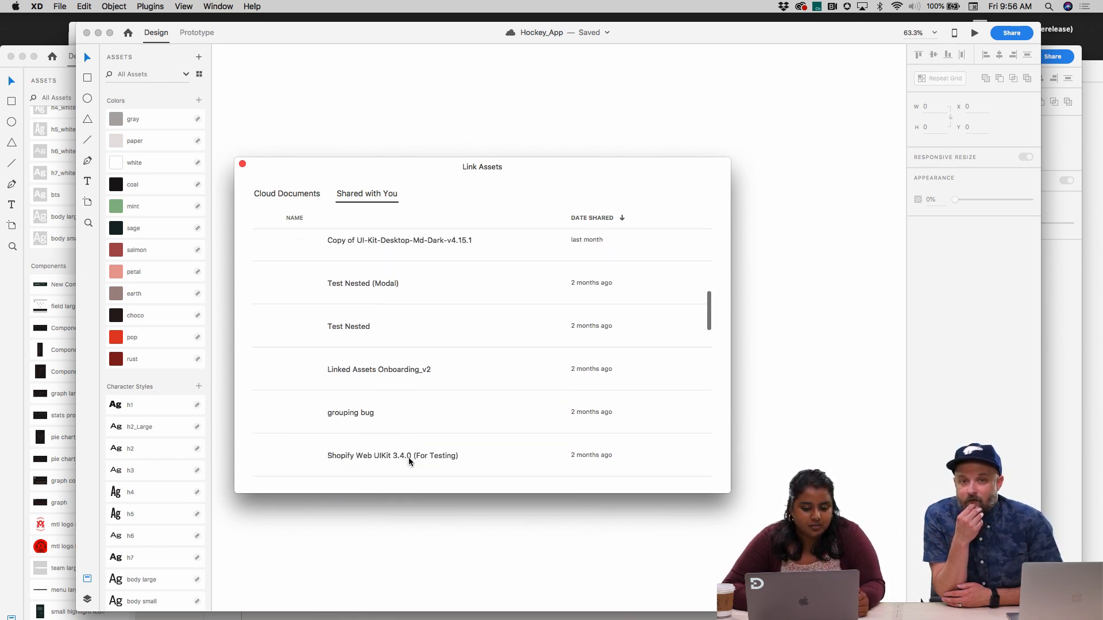
scroll(408, 457, "up", 3)
left_click(287, 194)
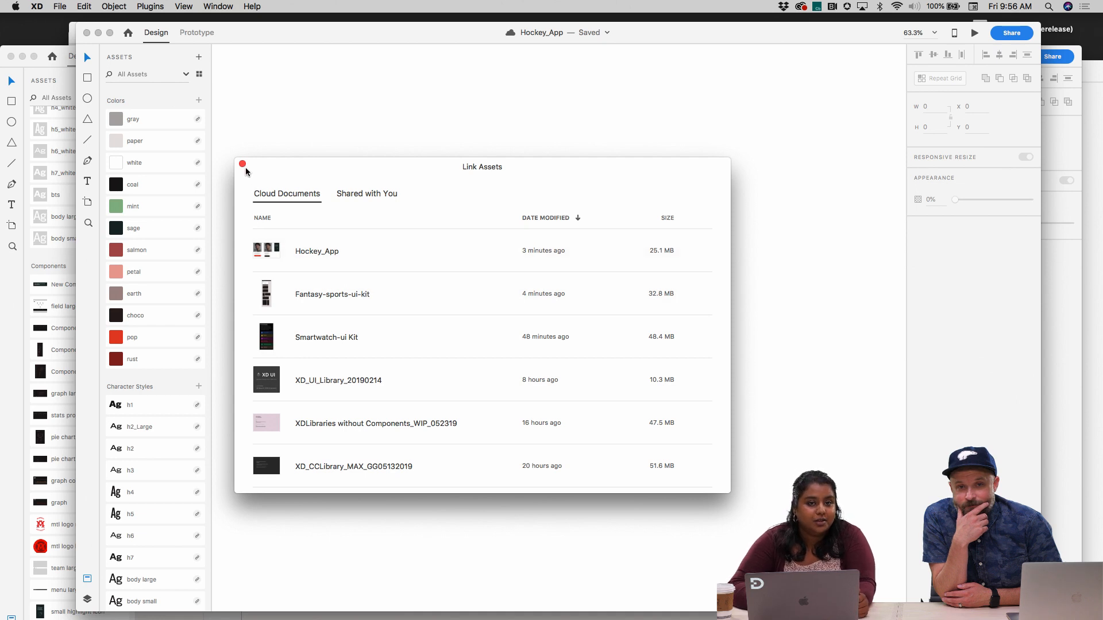
scroll(325, 271, "up", 2)
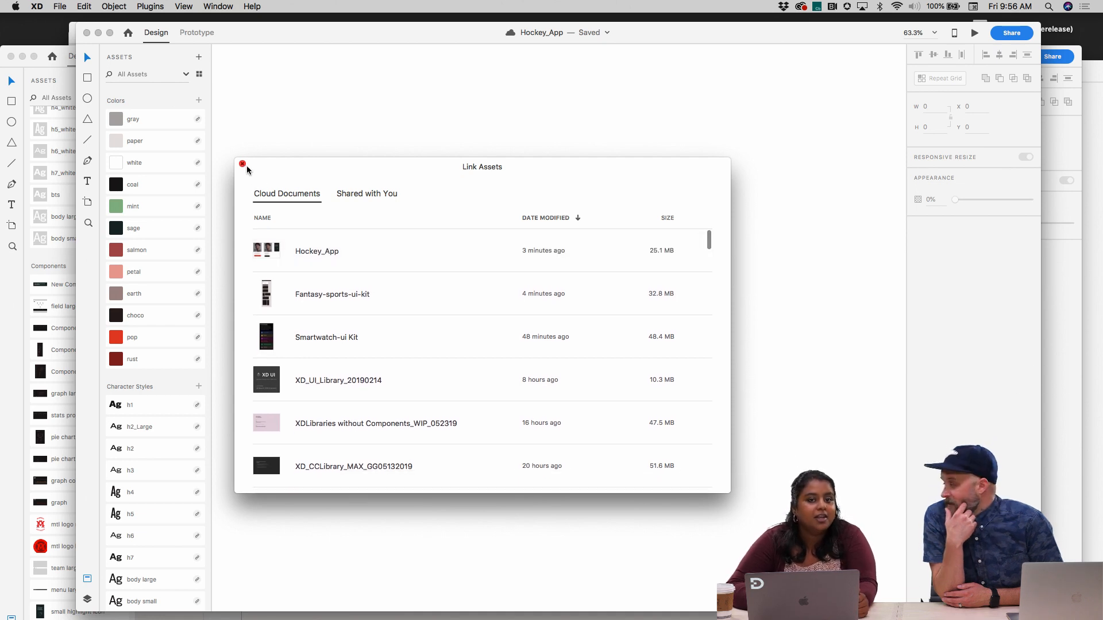